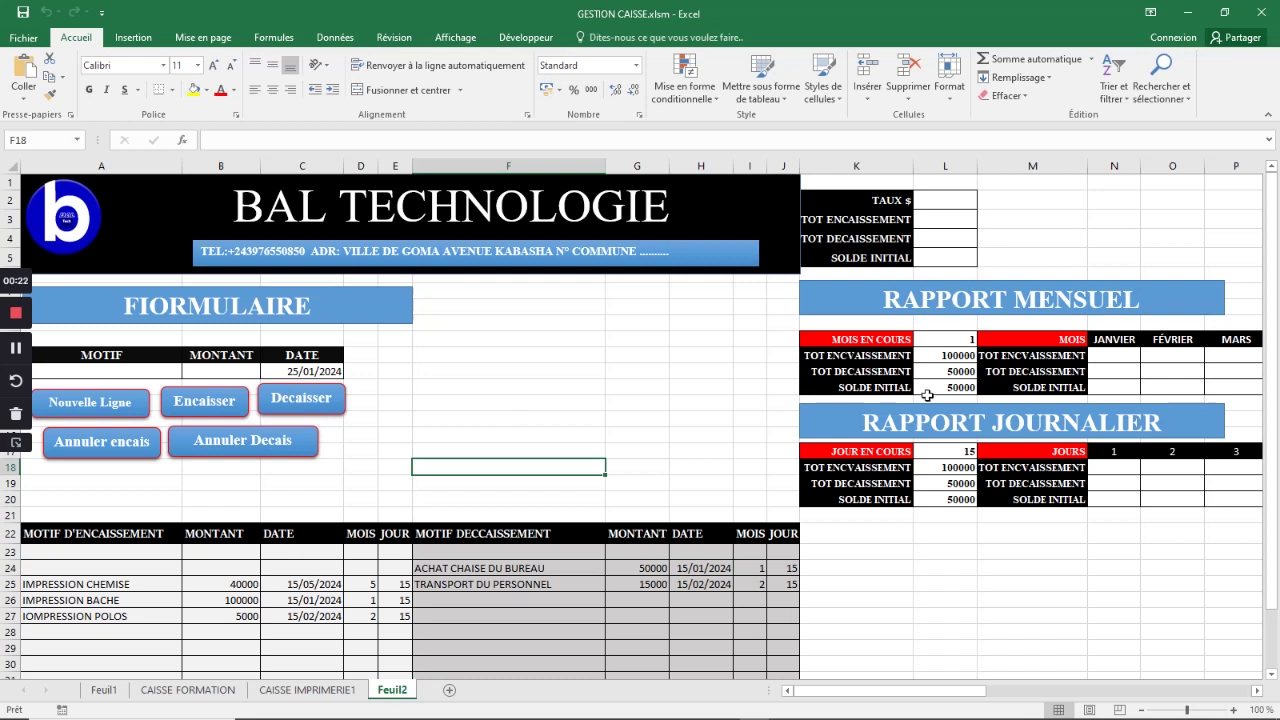
# Step: Examine the current month and day inputs and the total and balance formulas in L11:L13 and L18:L20 of the monthly and daily reports
pyautogui.click(932, 341)
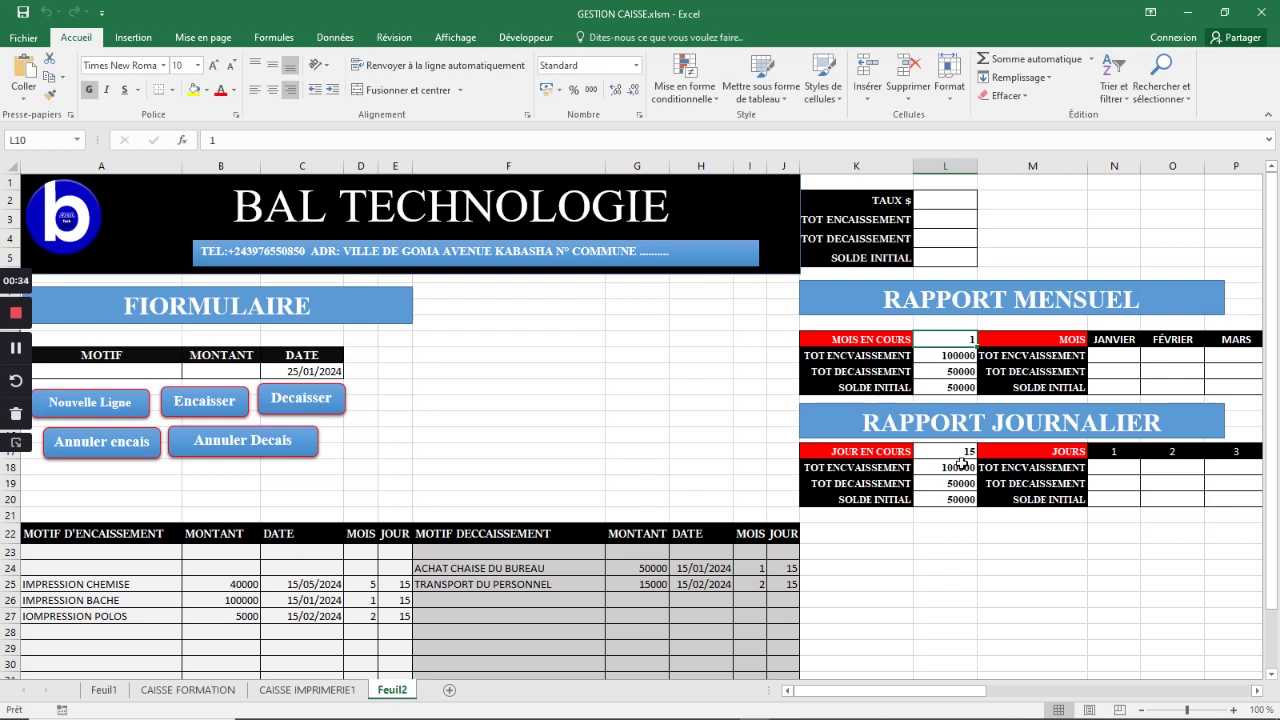
pyautogui.moveTo(948, 467); pyautogui.dragTo(953, 497)
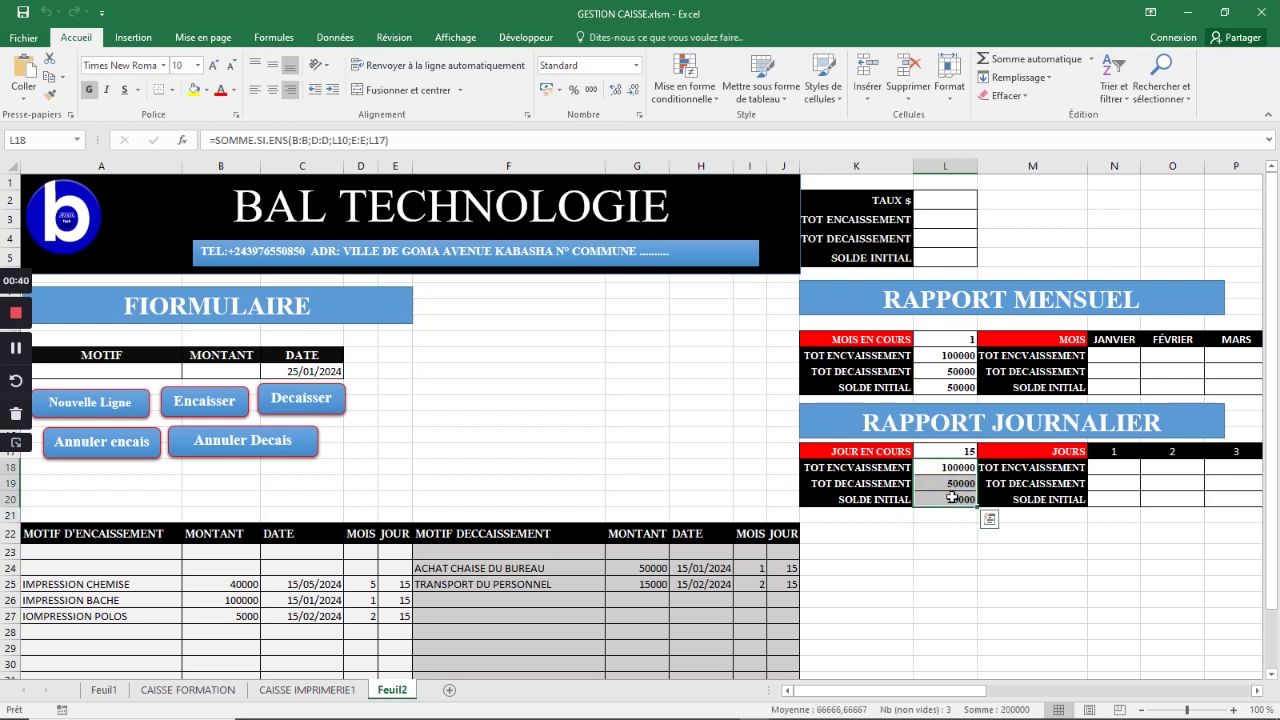
pyautogui.click(955, 466)
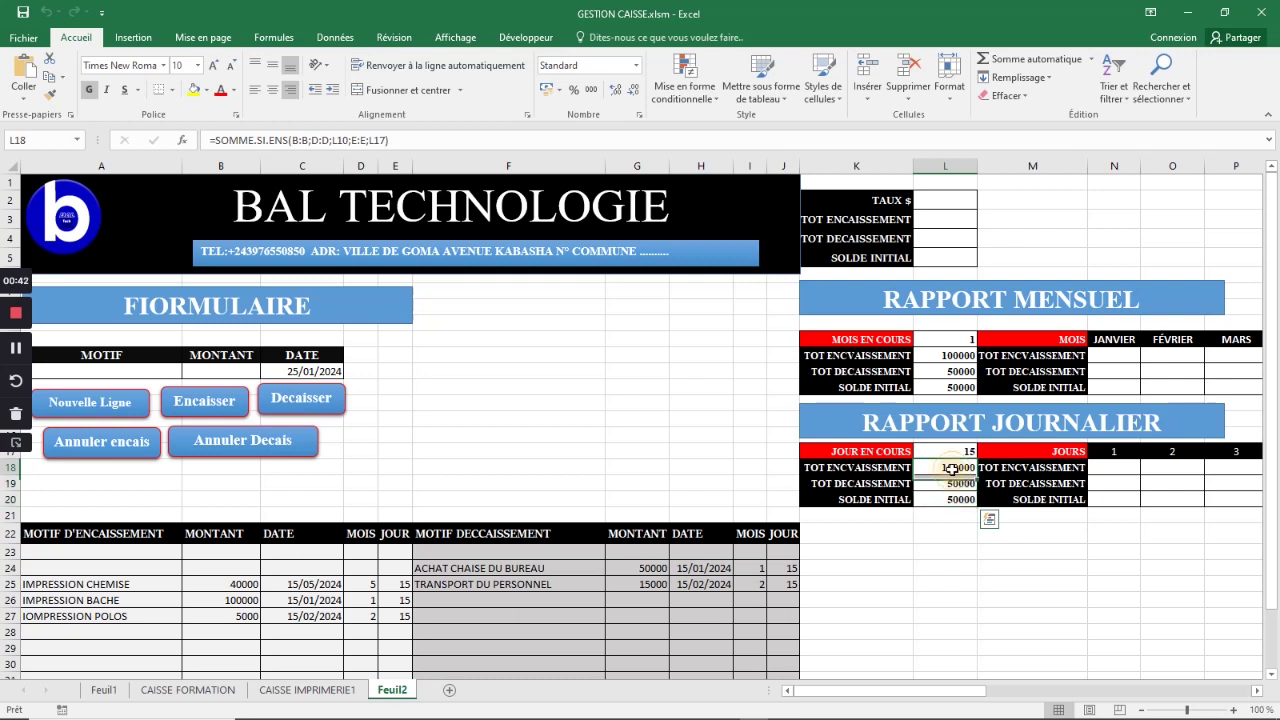
pyautogui.click(945, 484)
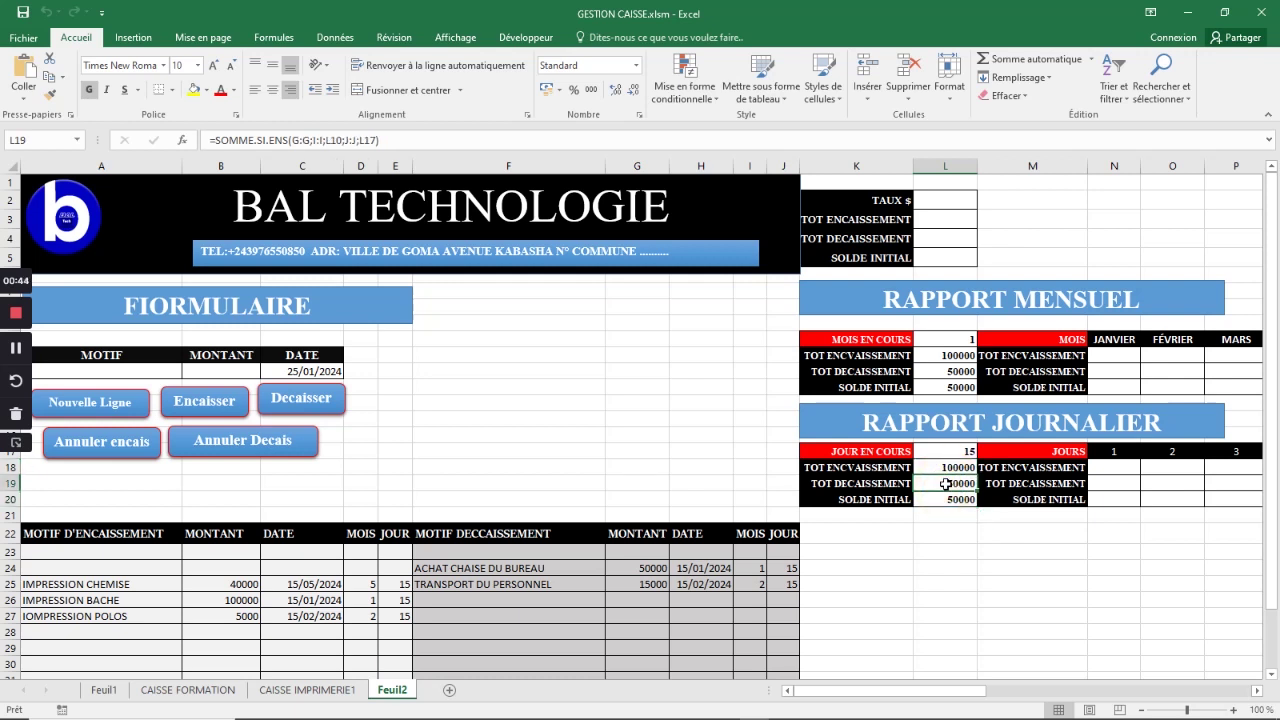
pyautogui.click(941, 500)
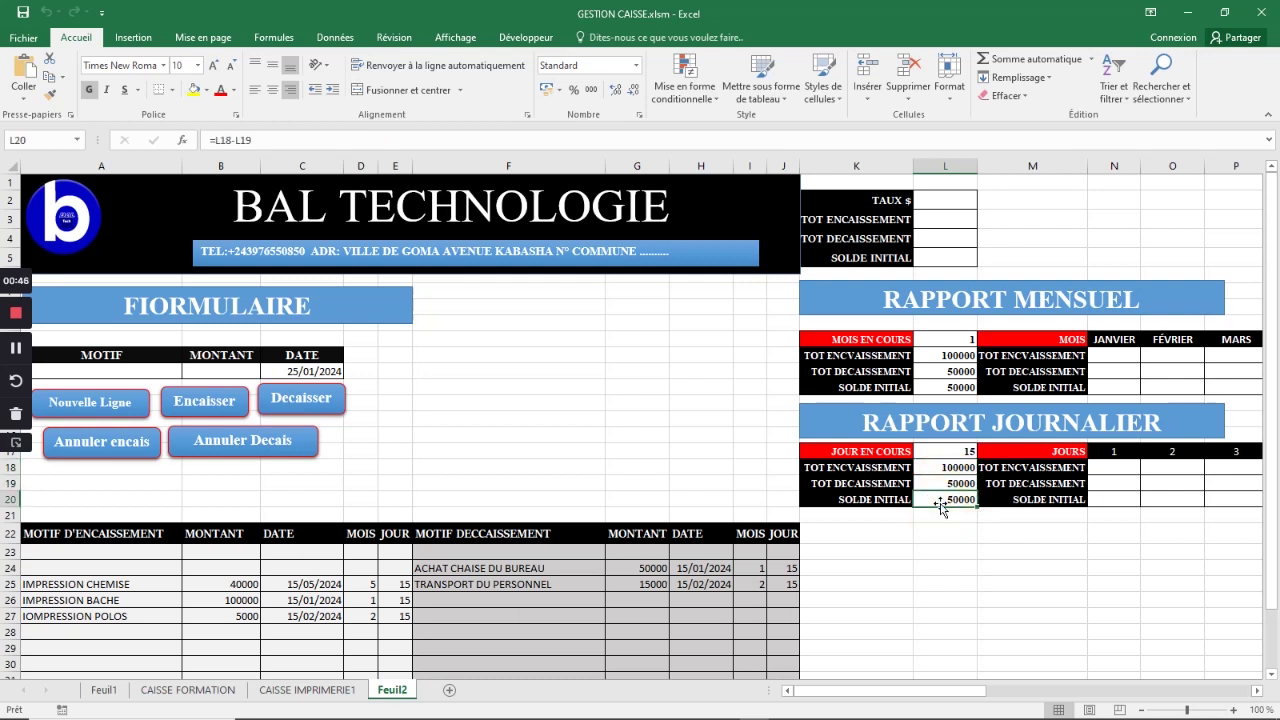
pyautogui.click(948, 339)
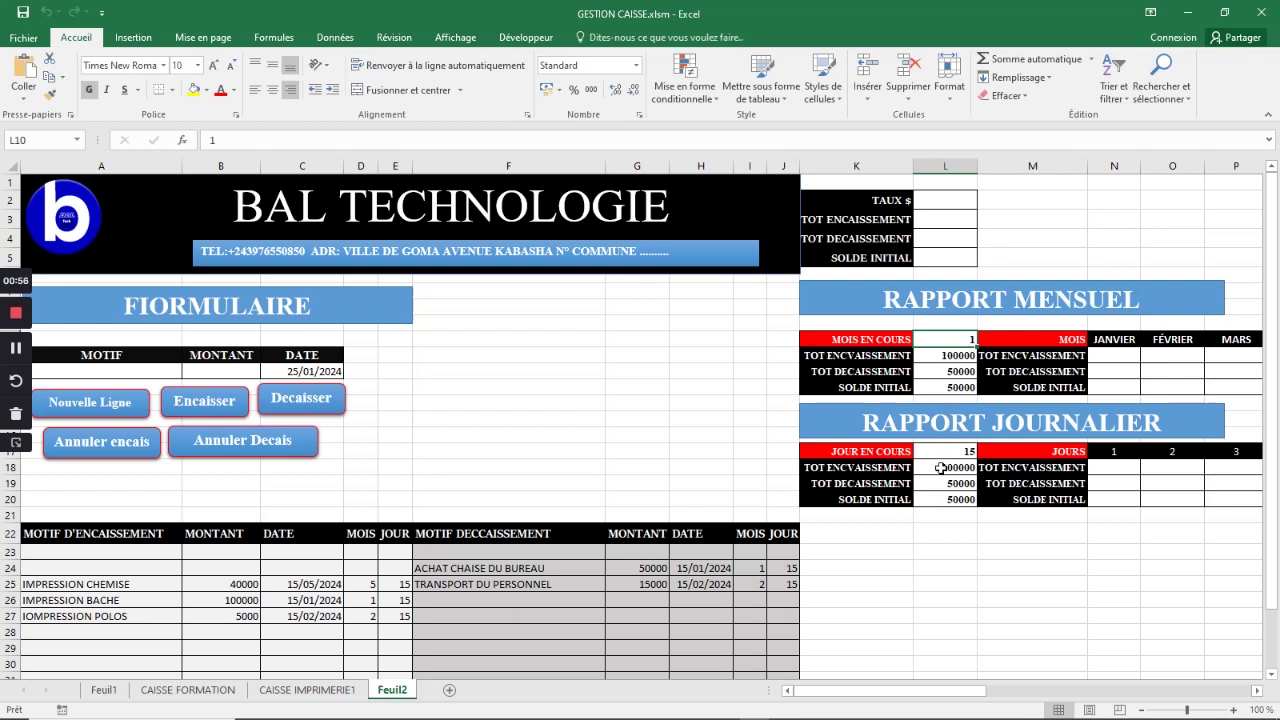
pyautogui.moveTo(945, 467); pyautogui.dragTo(950, 499)
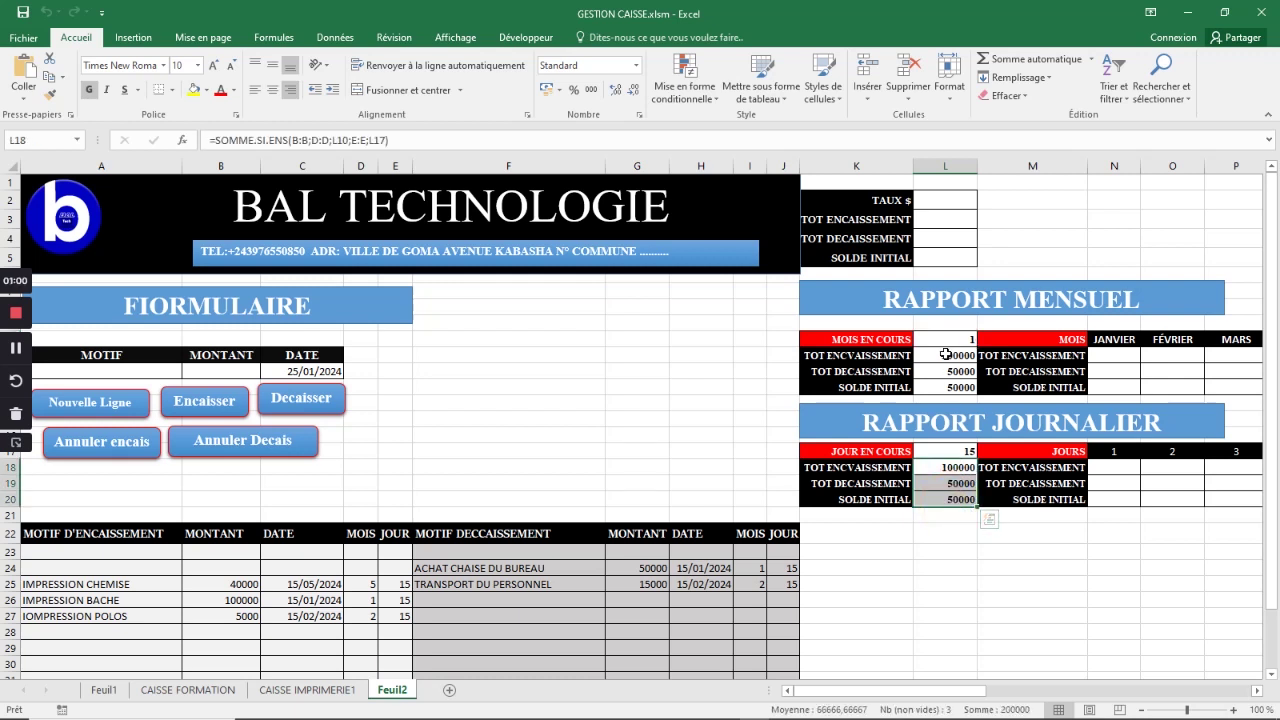
pyautogui.moveTo(945, 348); pyautogui.dragTo(947, 387)
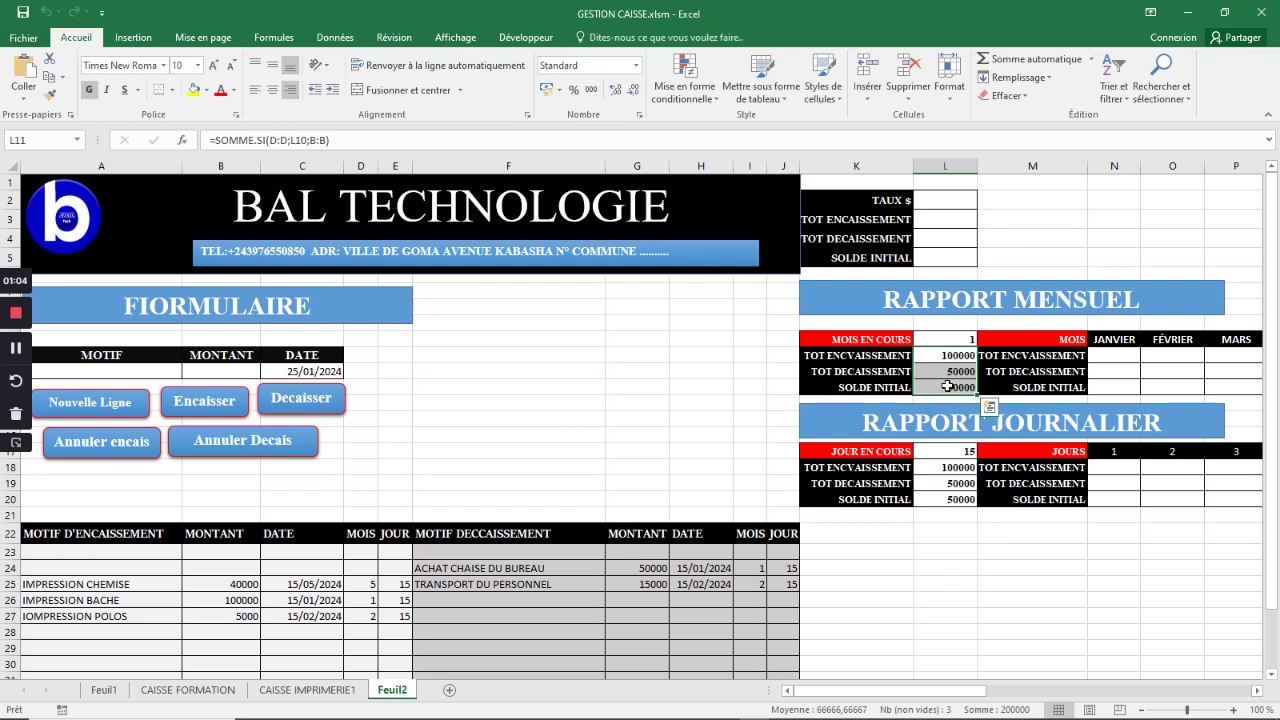
# Step: Review the empty January to March cells of the monthly report and the day 1 cells of the daily report
pyautogui.moveTo(922, 690); pyautogui.dragTo(960, 691)
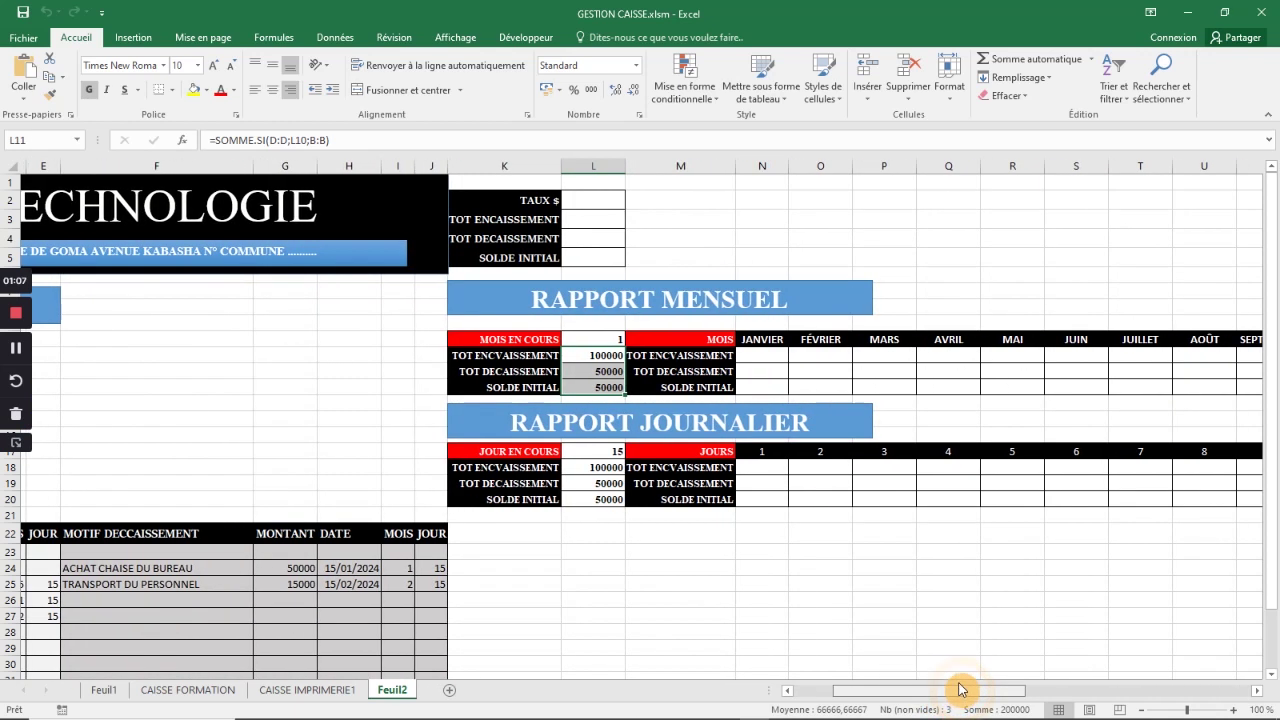
pyautogui.click(749, 355)
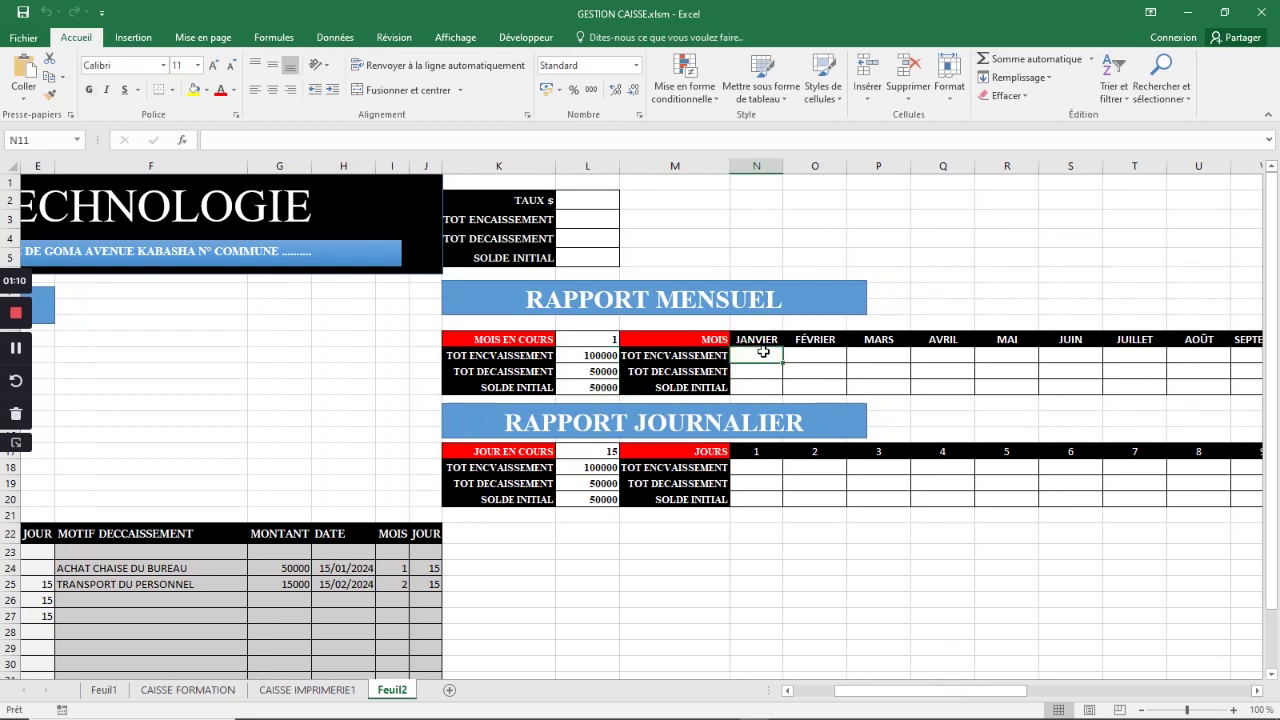
pyautogui.moveTo(758, 356); pyautogui.dragTo(816, 385)
pyautogui.click(811, 359)
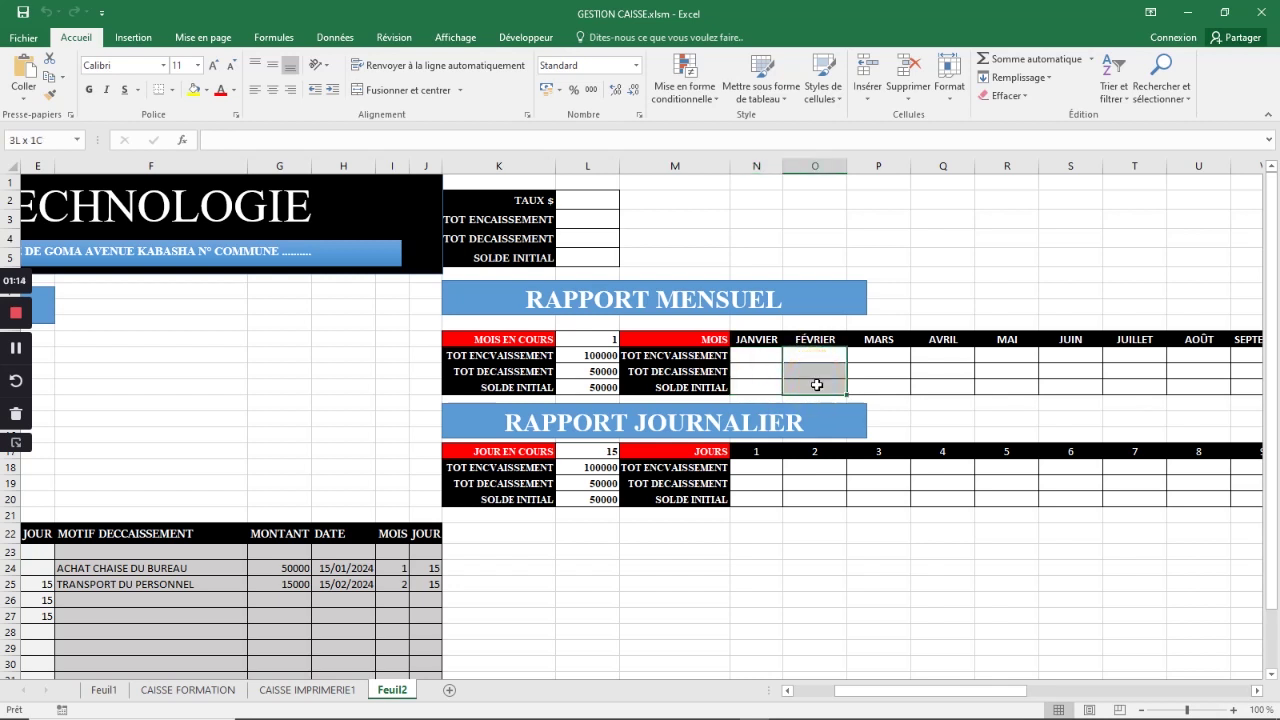
pyautogui.moveTo(882, 355); pyautogui.dragTo(886, 387)
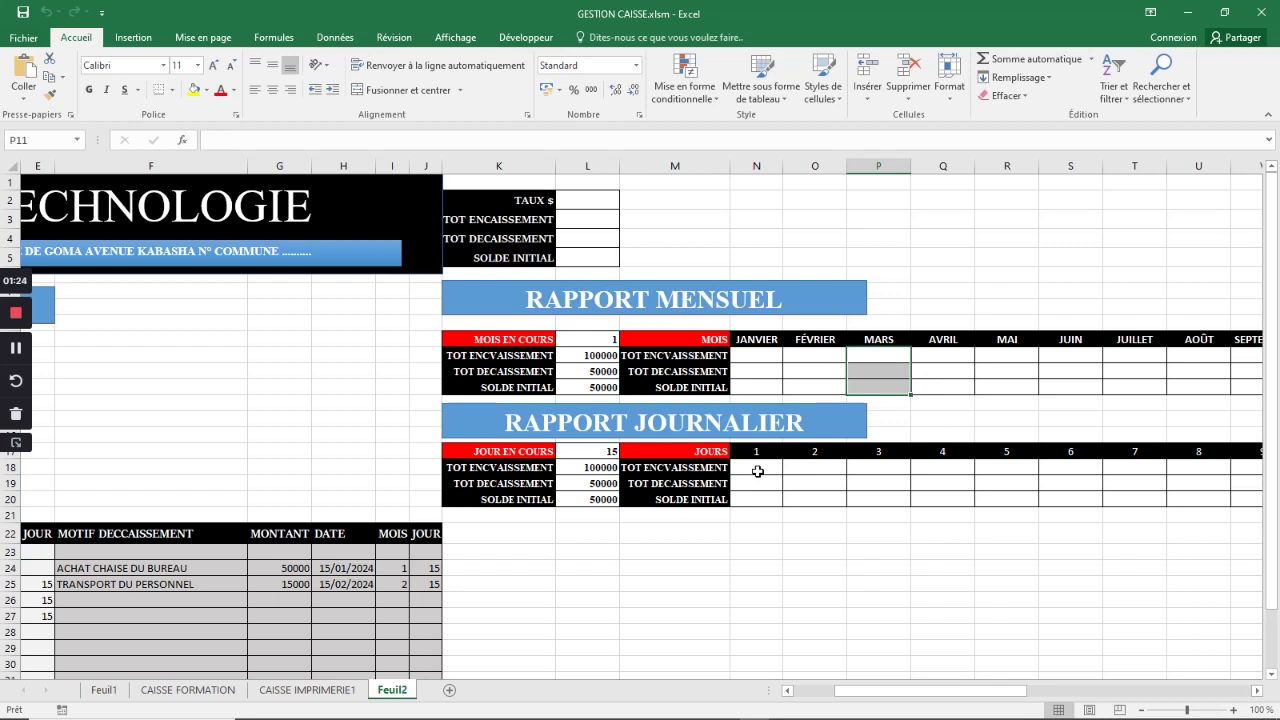
pyautogui.moveTo(751, 469); pyautogui.dragTo(766, 498)
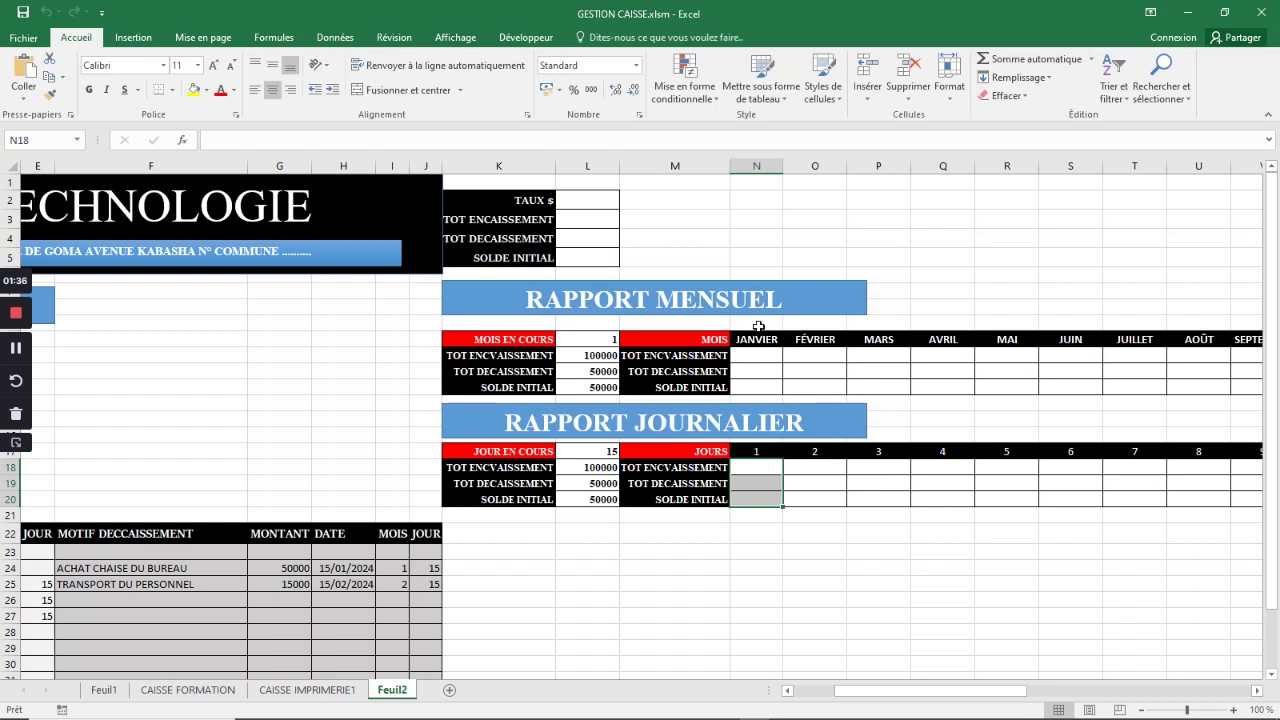
# Step: Inspect the hidden month numbers in row 9 above the month headings of the monthly report
pyautogui.click(758, 324)
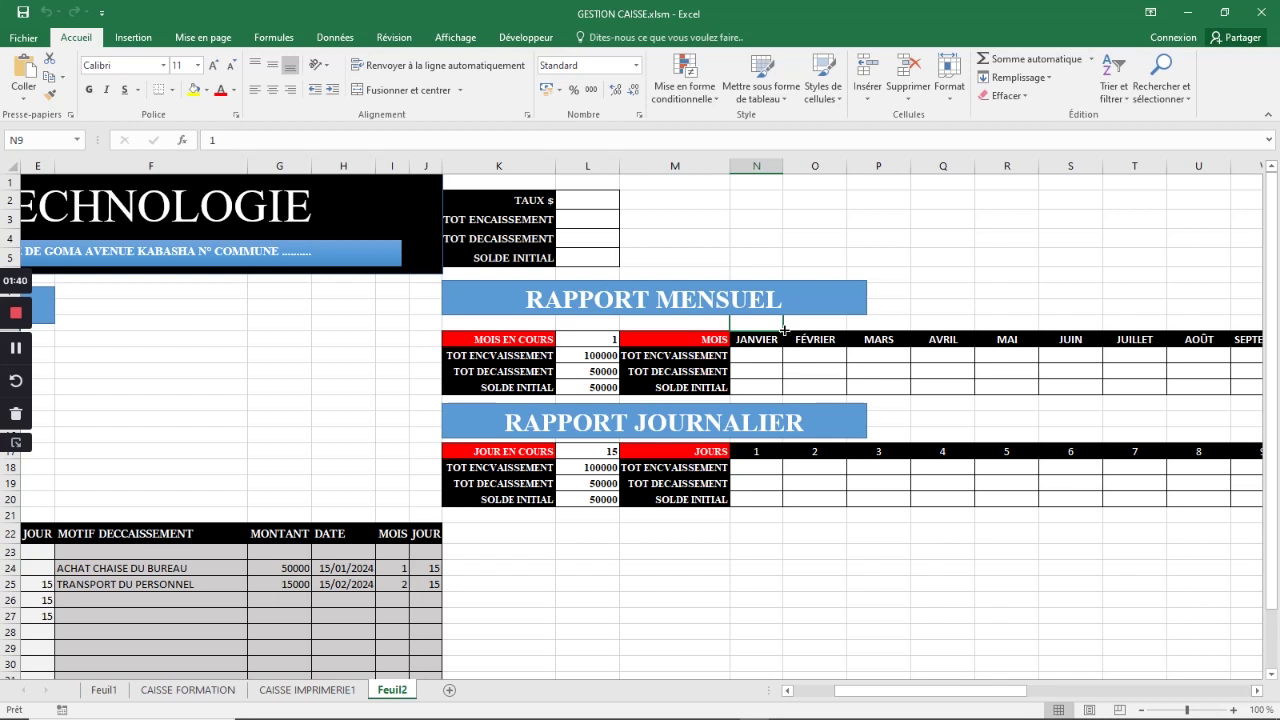
pyautogui.click(802, 322)
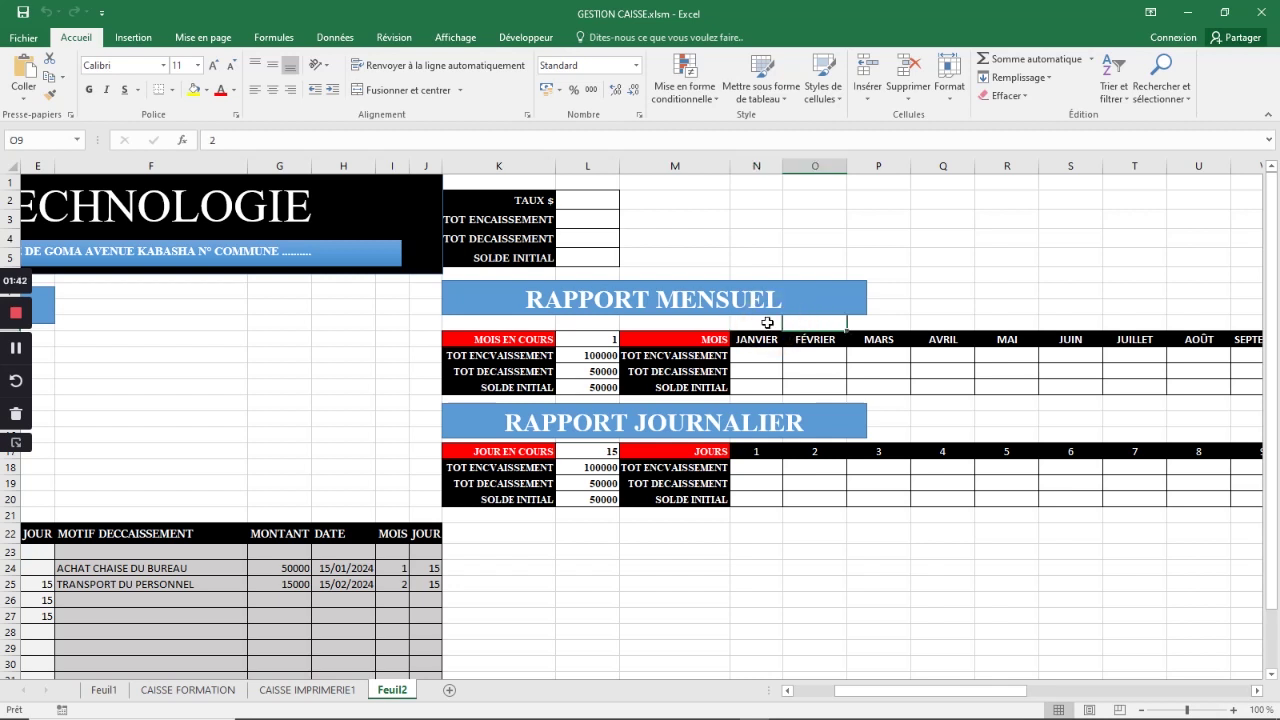
pyautogui.click(767, 322)
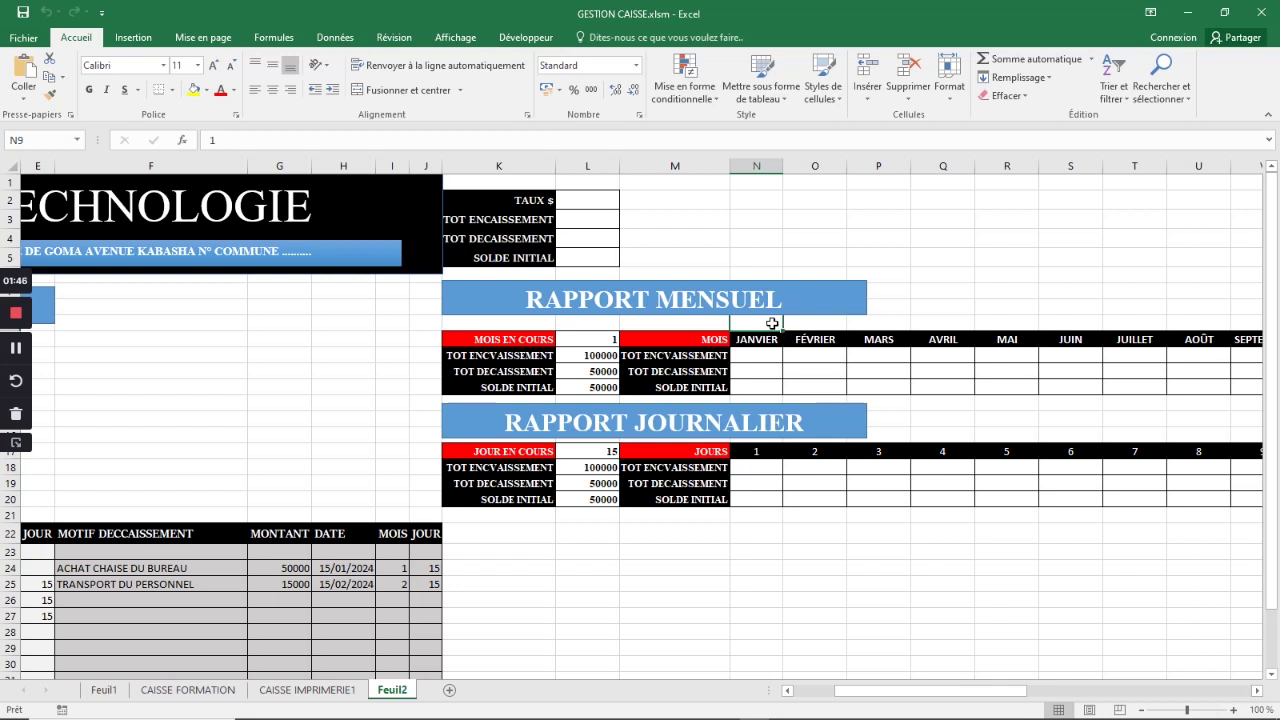
pyautogui.doubleClick(227, 140)
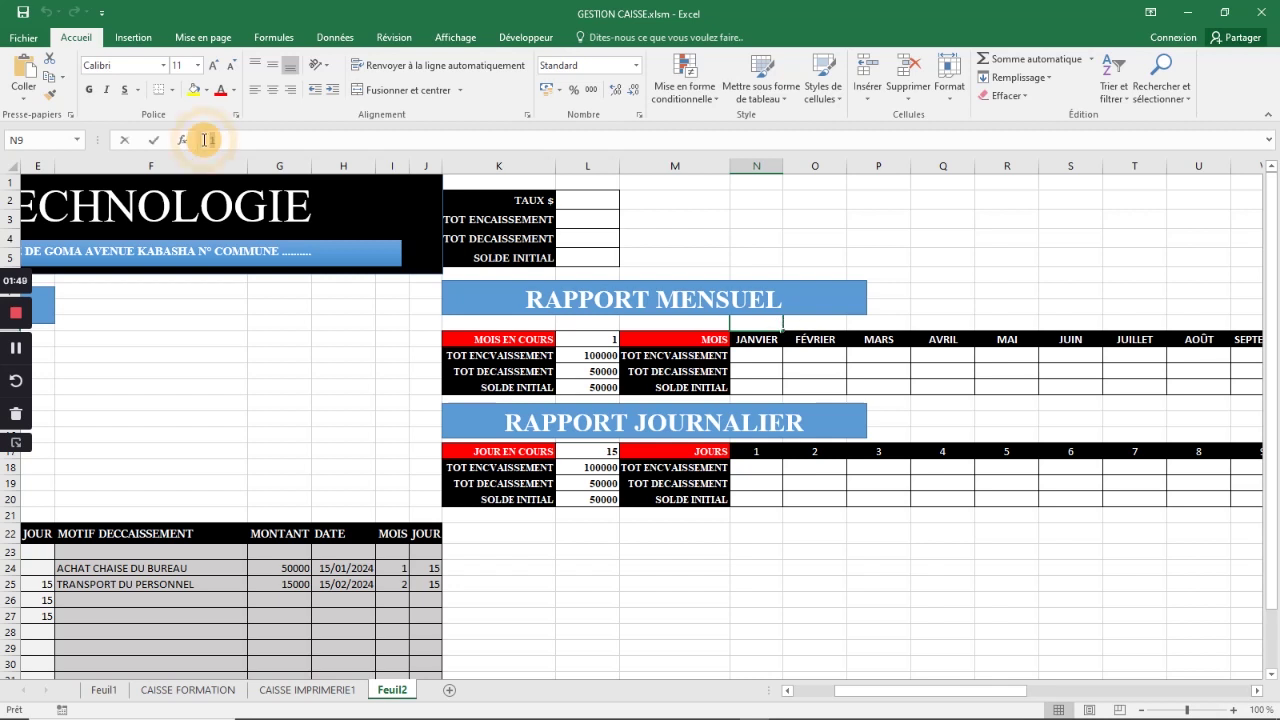
pyautogui.click(815, 325)
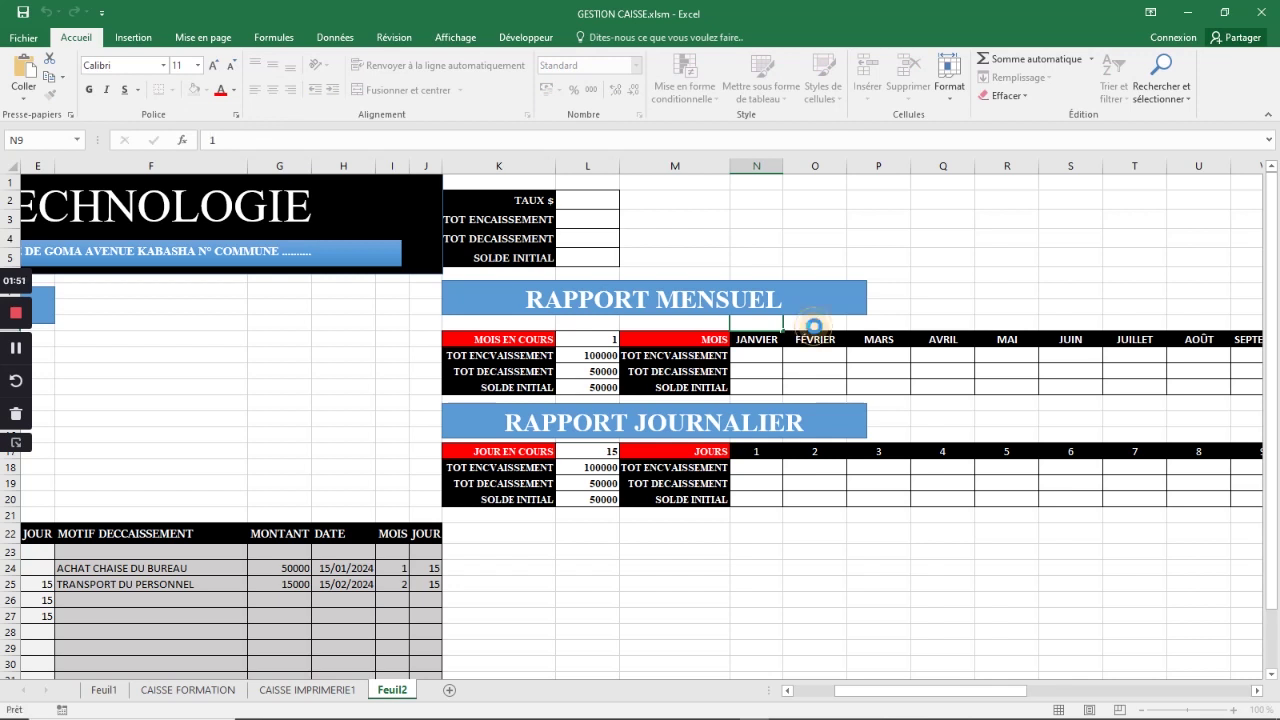
pyautogui.click(876, 324)
pyautogui.click(946, 322)
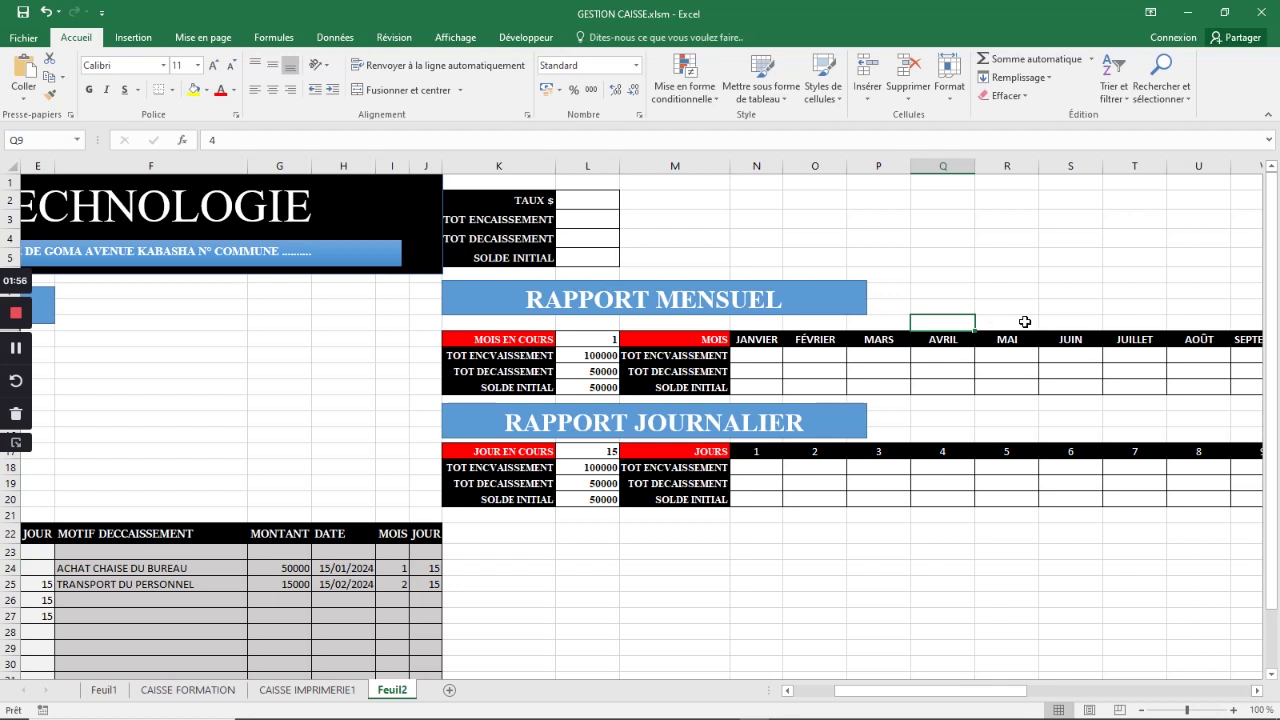
pyautogui.click(1184, 325)
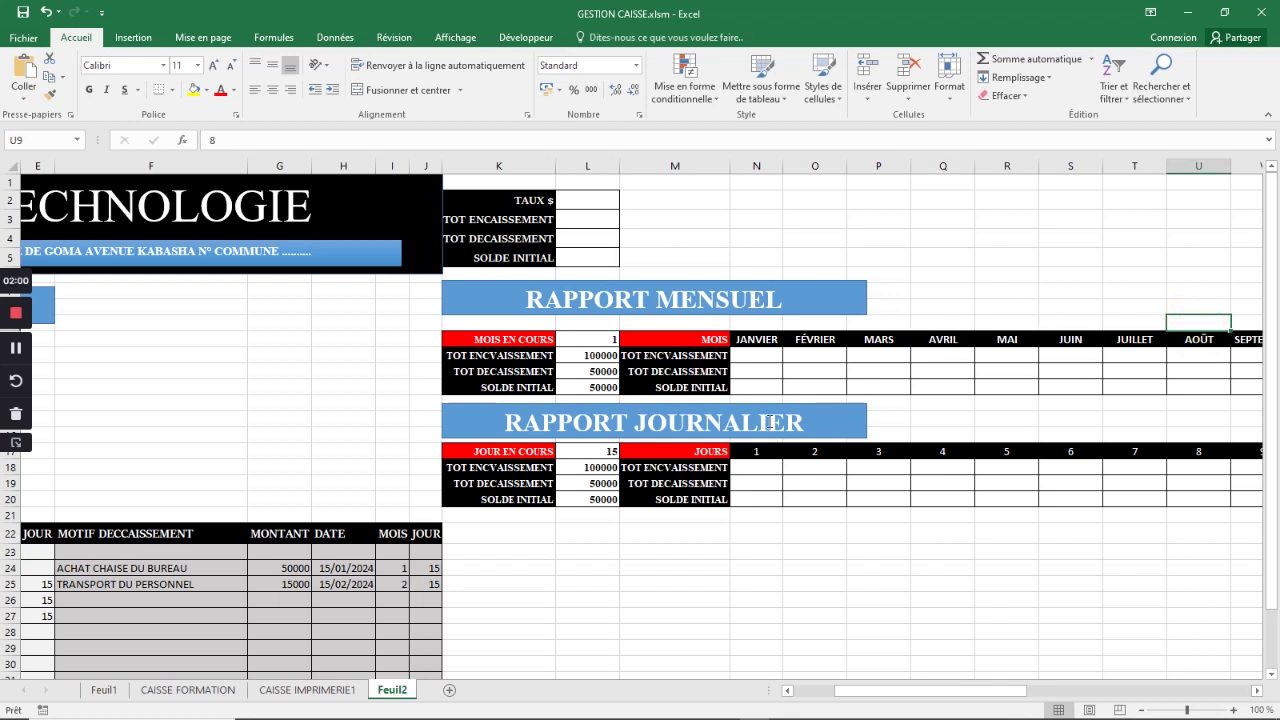
pyautogui.moveTo(760, 323); pyautogui.dragTo(985, 322)
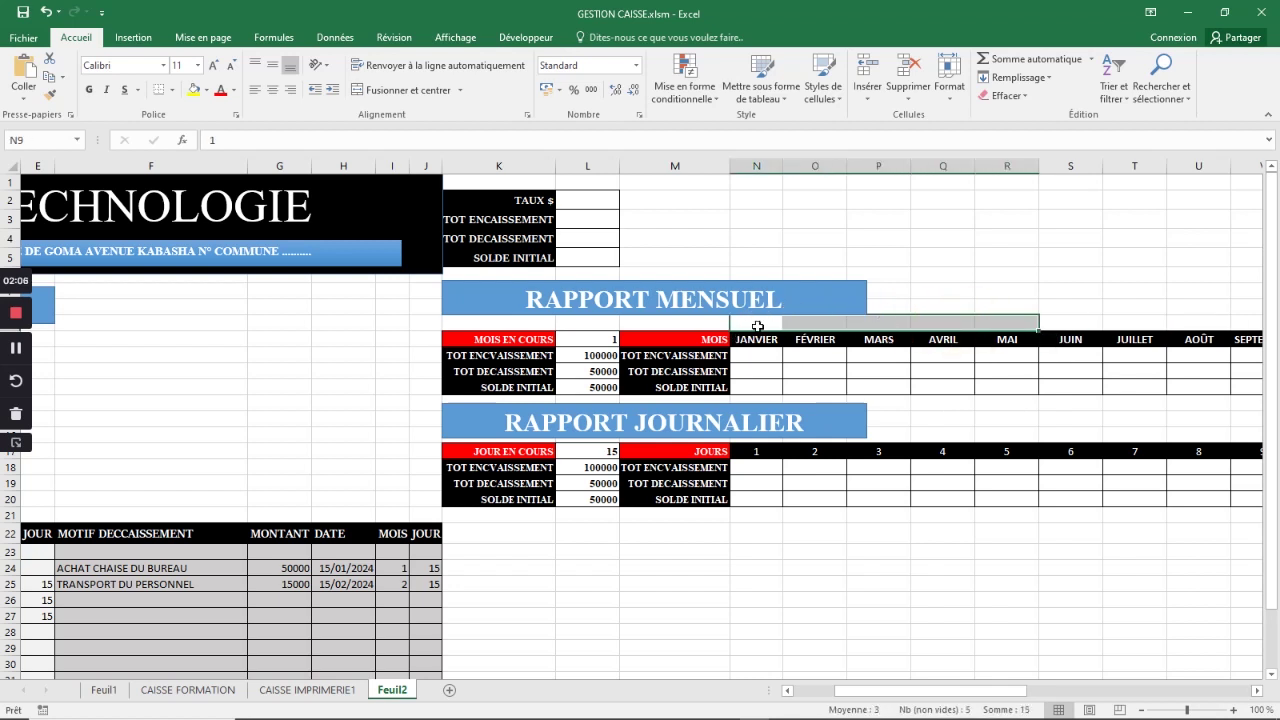
pyautogui.click(788, 375)
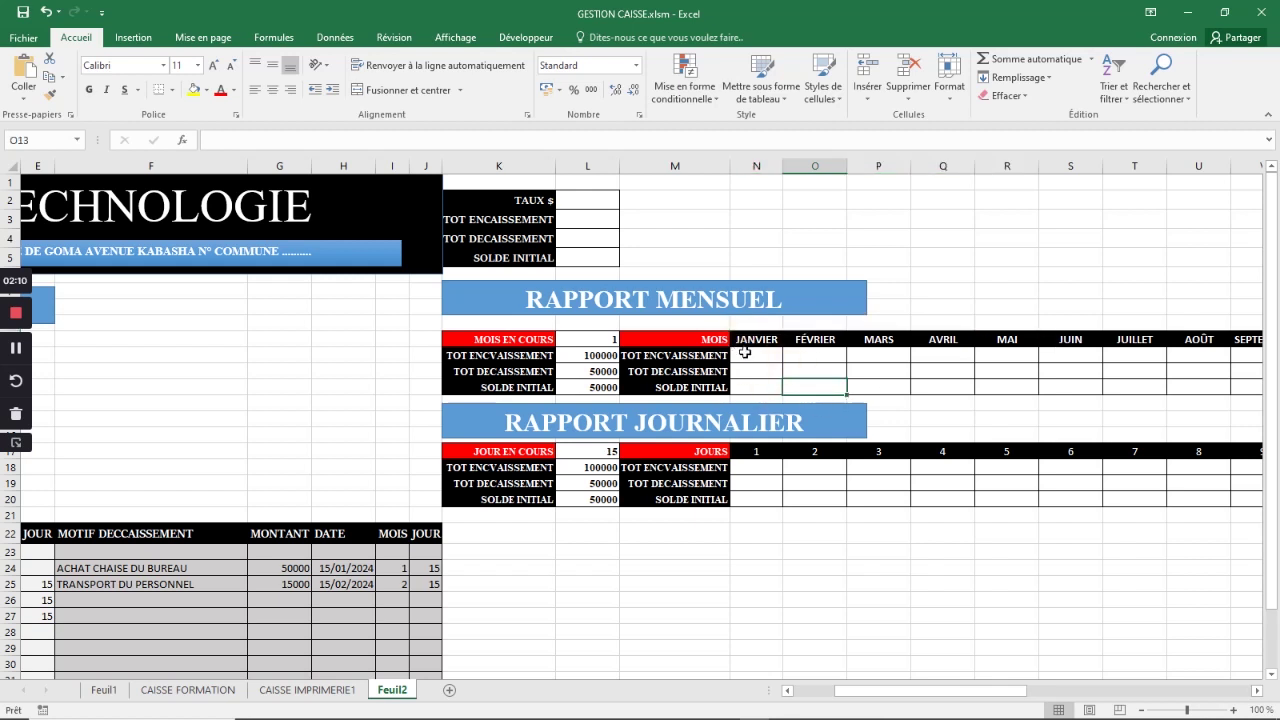
# Step: Start a SOMME.SI formula in N11 for January's total receipts and open its function arguments
pyautogui.click(748, 356)
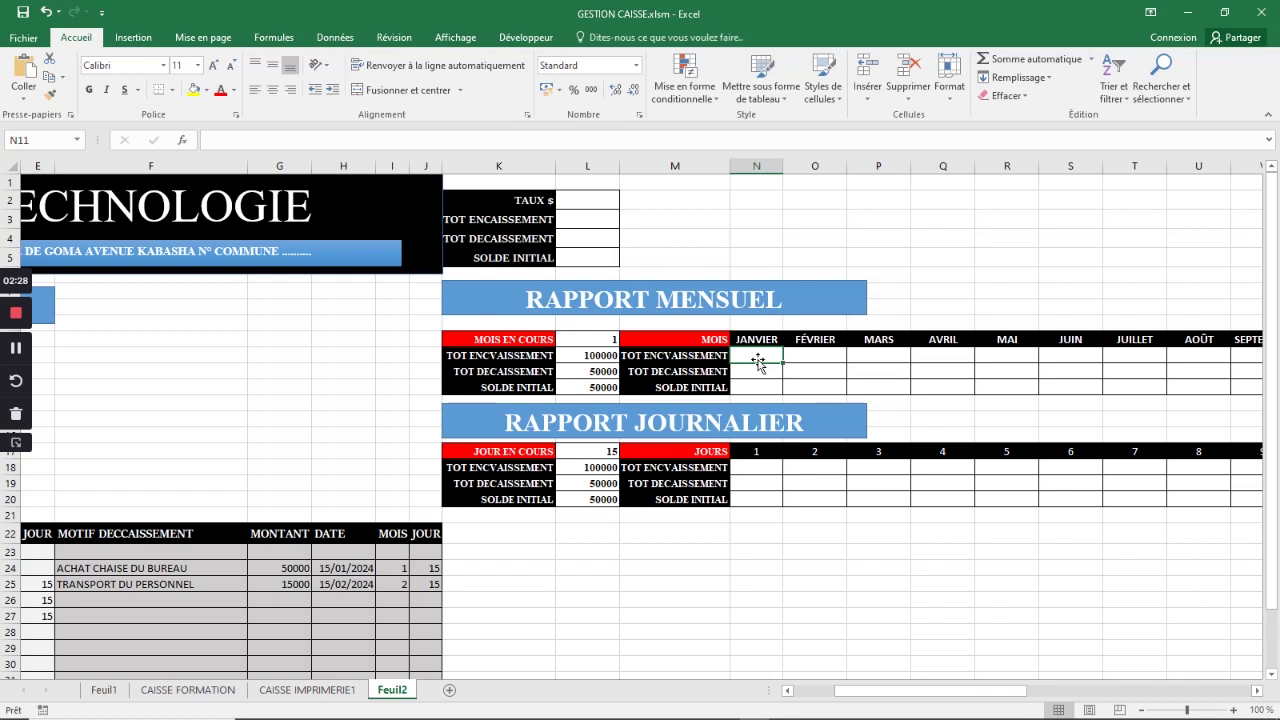
pyautogui.write('=')
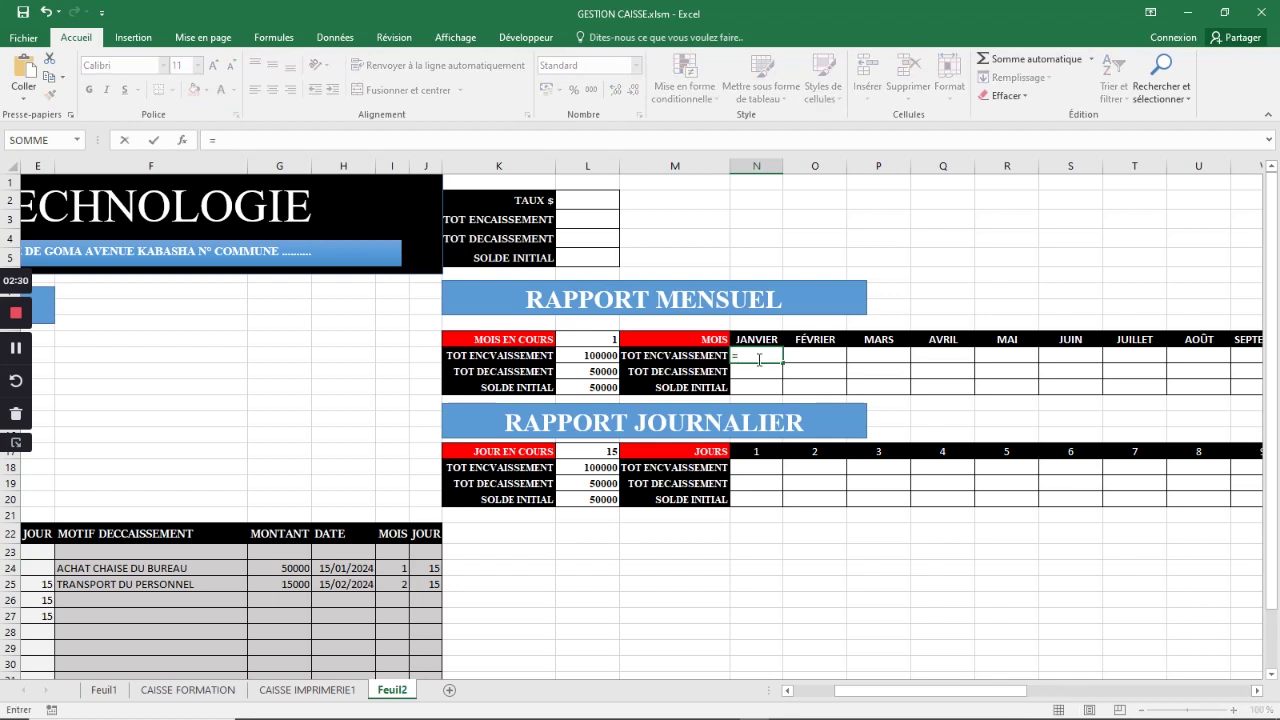
pyautogui.write('somm')
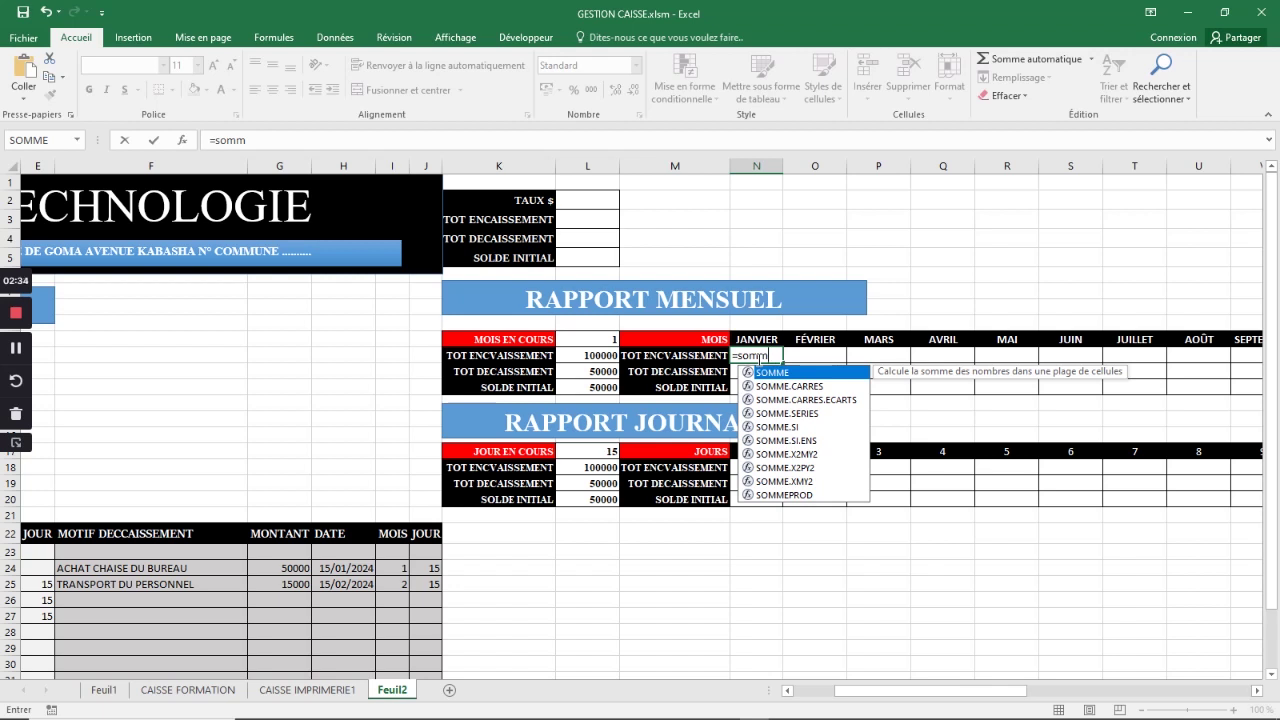
pyautogui.doubleClick(770, 427)
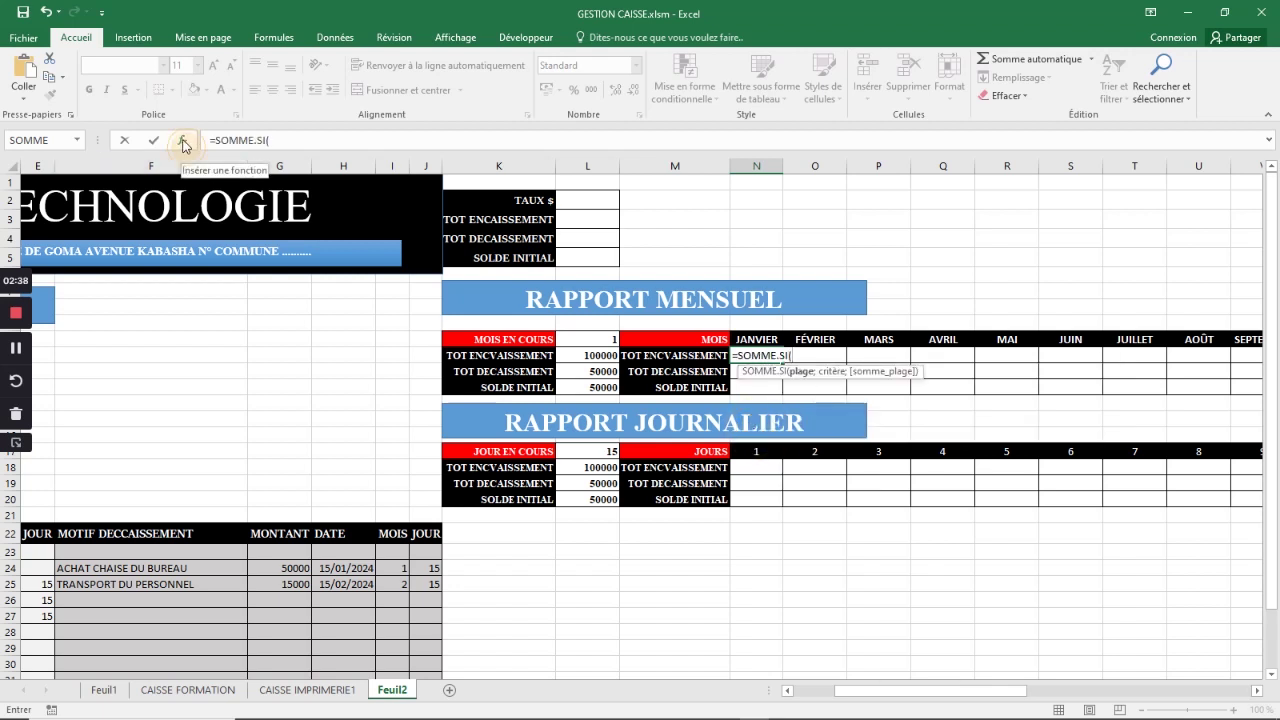
pyautogui.click(182, 140)
pyautogui.moveTo(565, 333); pyautogui.dragTo(785, 163)
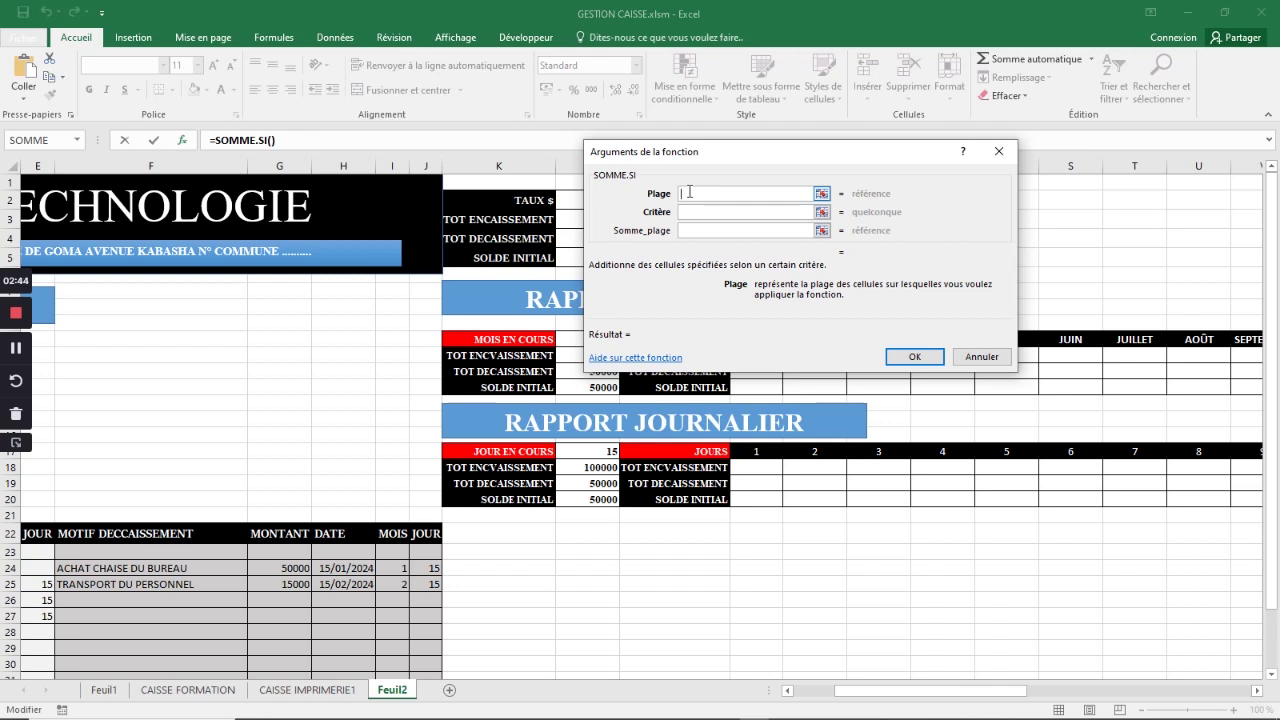
# Step: Complete January's SOMME.SI formula with range B:B, criterion N9 and sum range B:B, and confirm it
pyautogui.moveTo(856, 700); pyautogui.dragTo(812, 702)
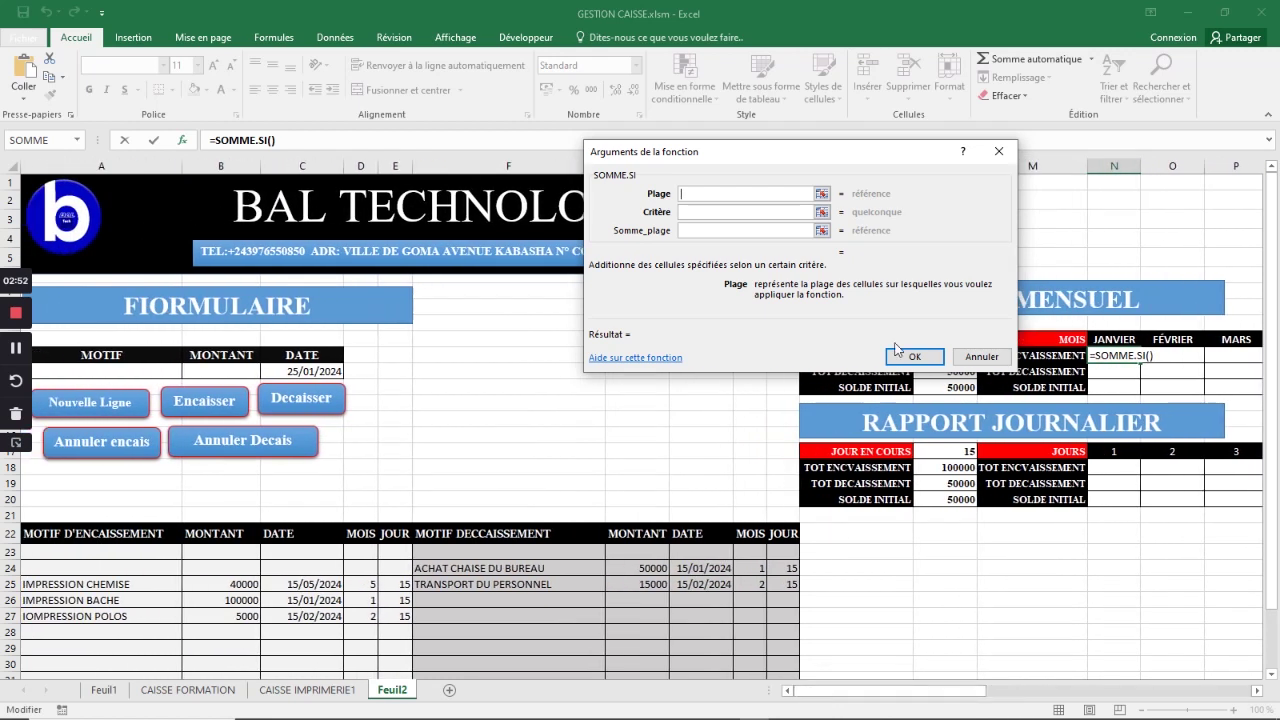
pyautogui.moveTo(889, 151); pyautogui.dragTo(771, 157)
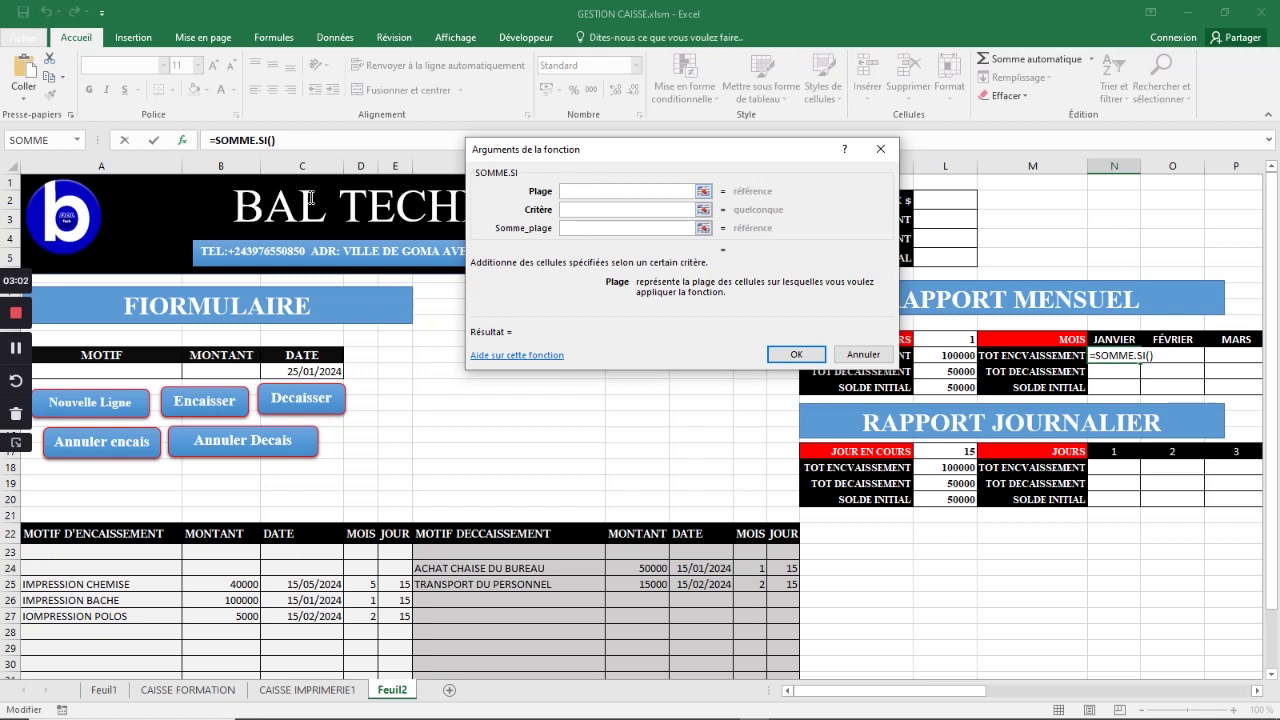
pyautogui.click(227, 165)
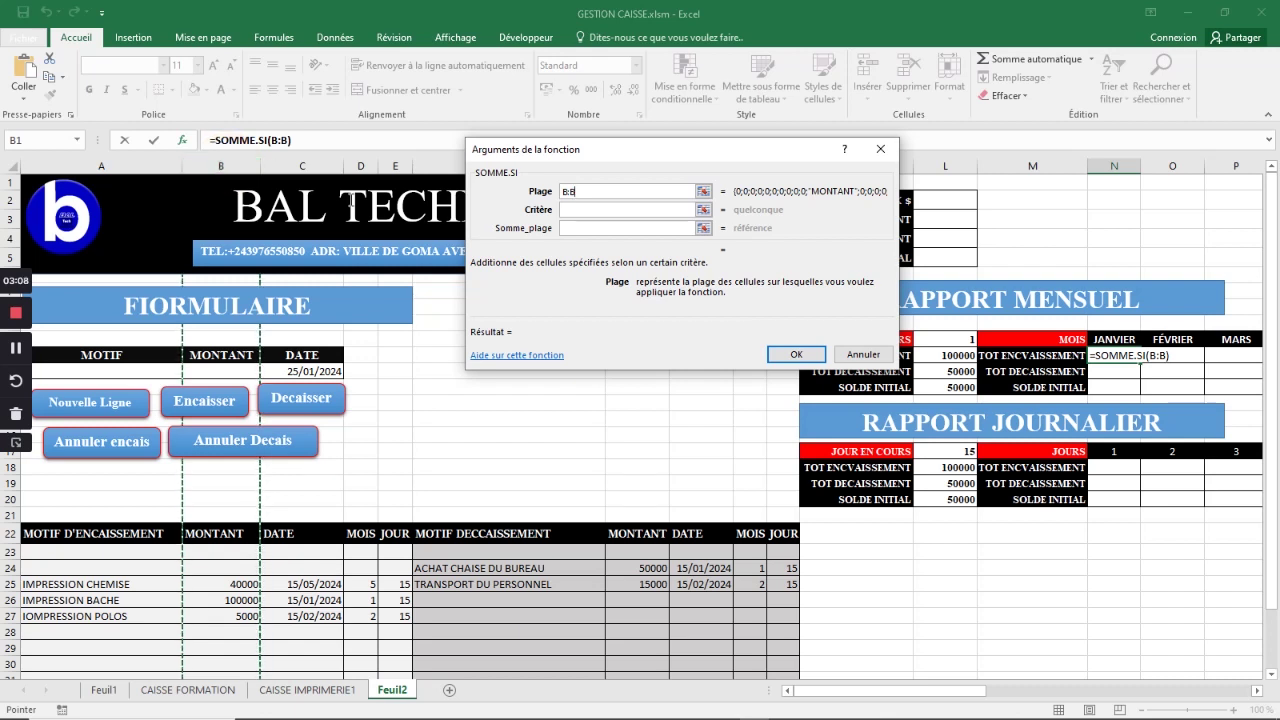
pyautogui.click(575, 210)
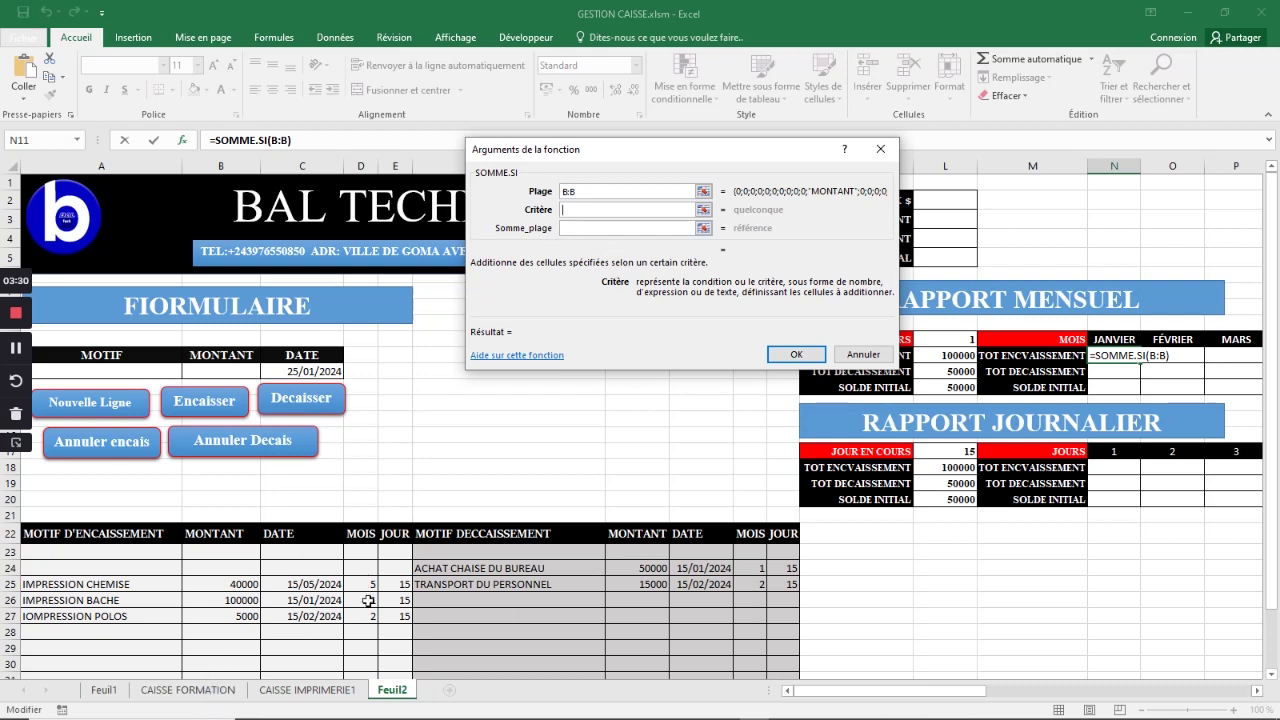
pyautogui.click(565, 210)
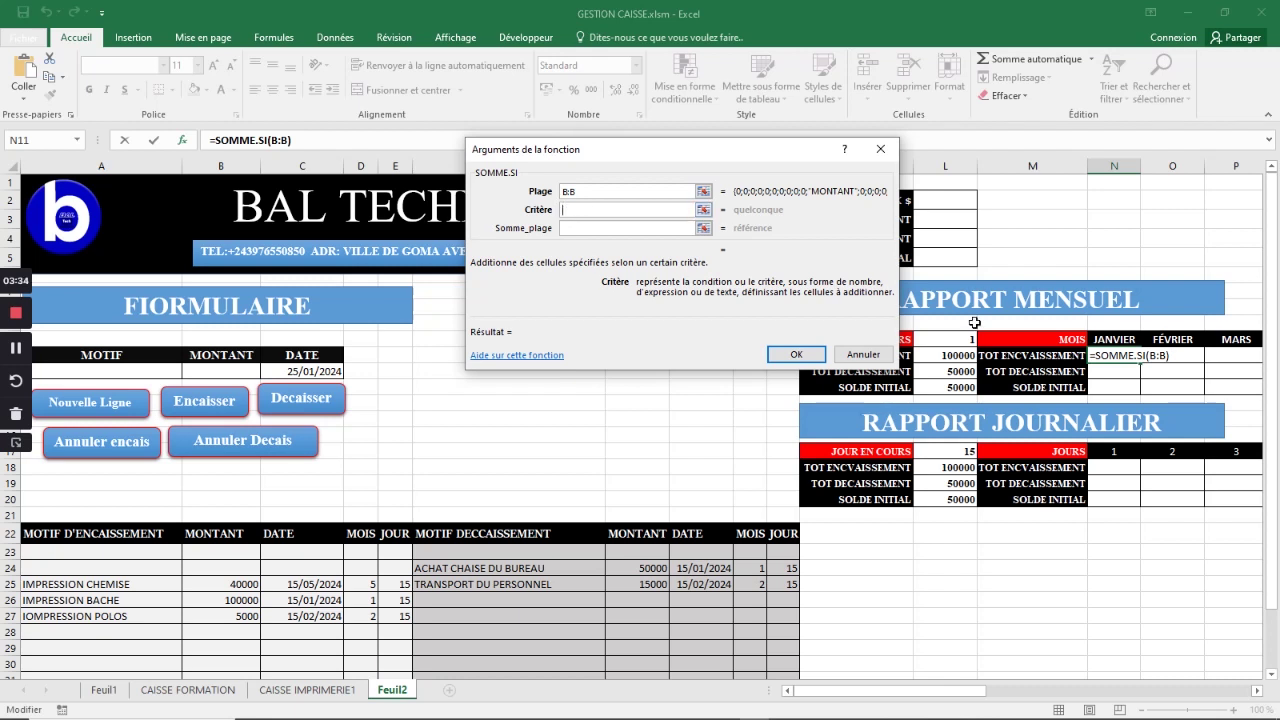
pyautogui.click(1114, 323)
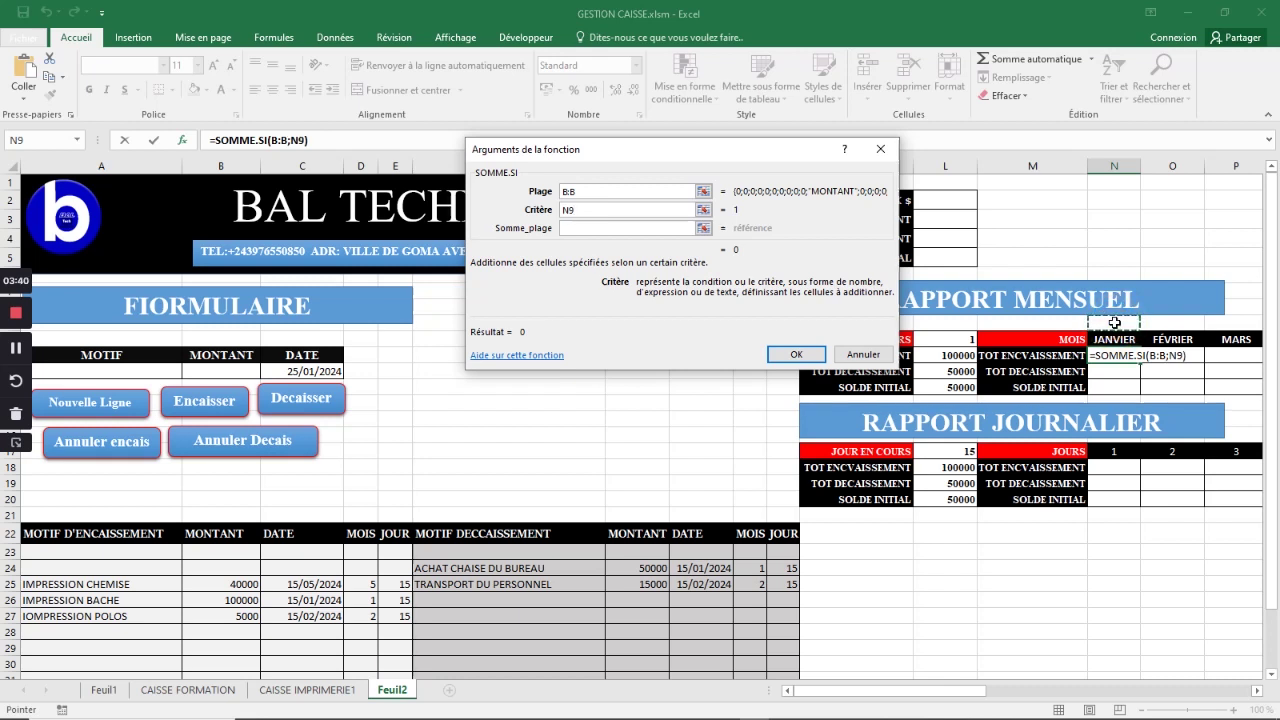
pyautogui.click(585, 228)
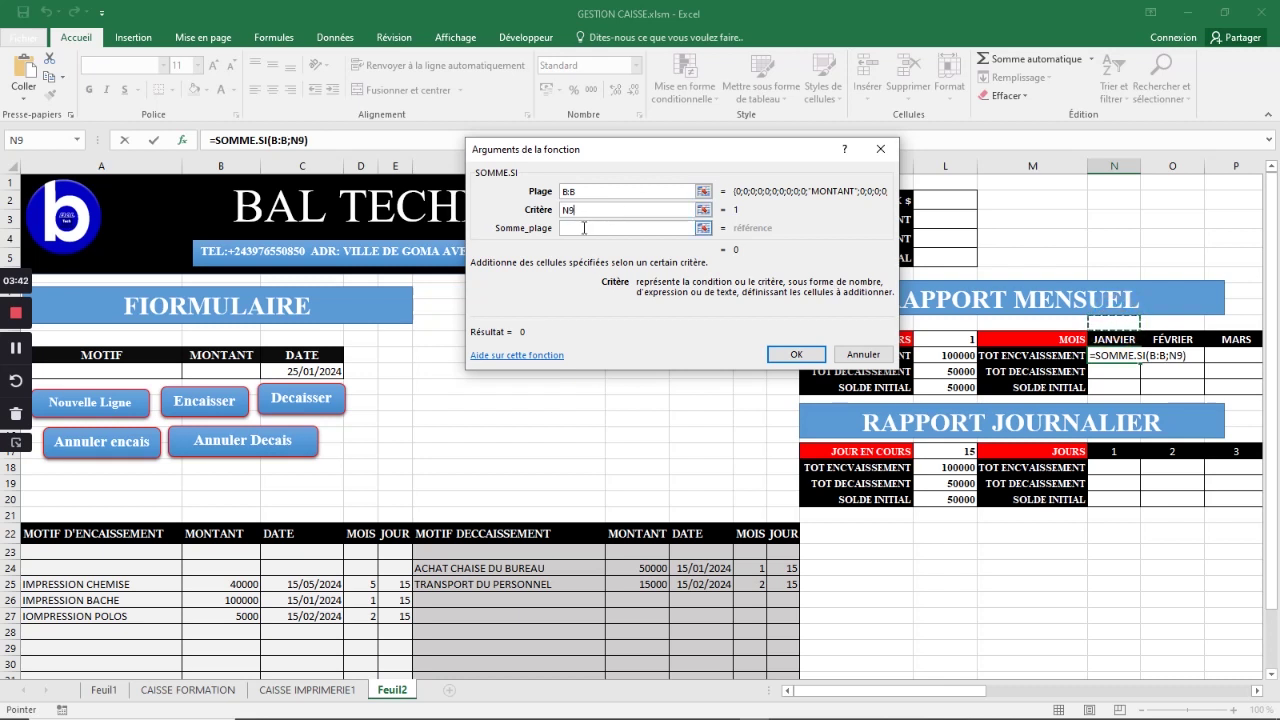
pyautogui.click(585, 228)
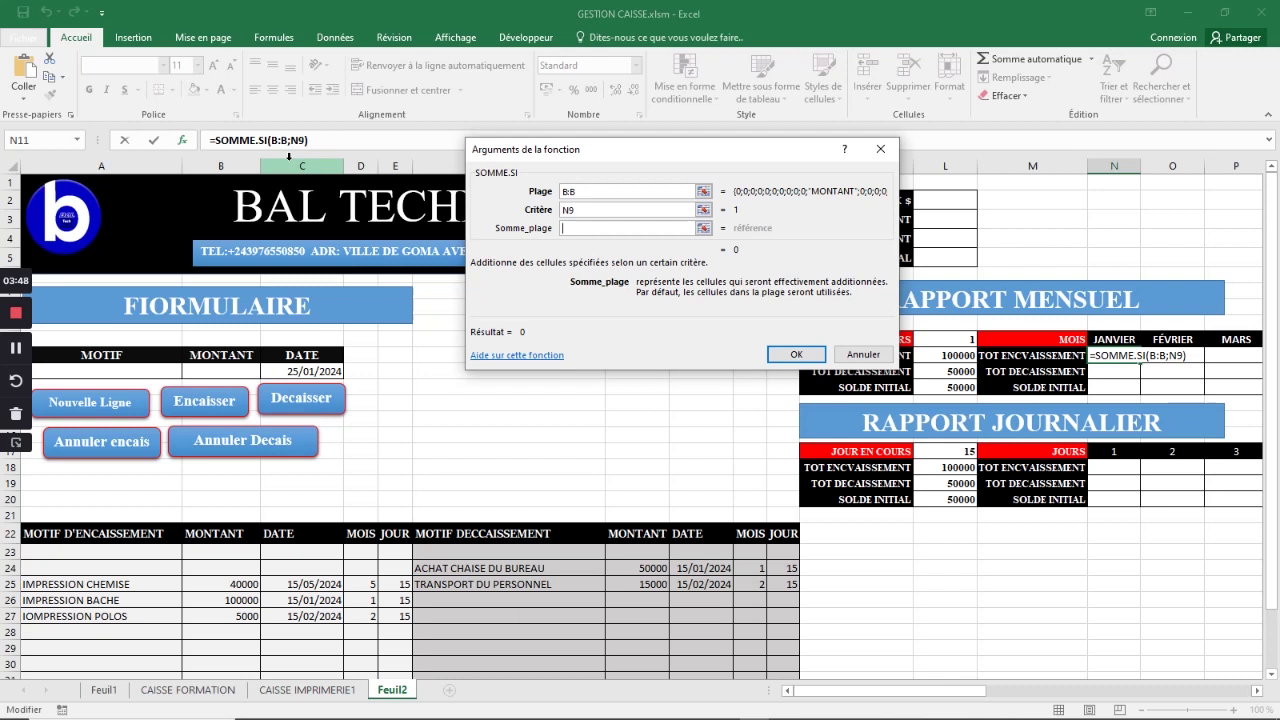
pyautogui.click(229, 165)
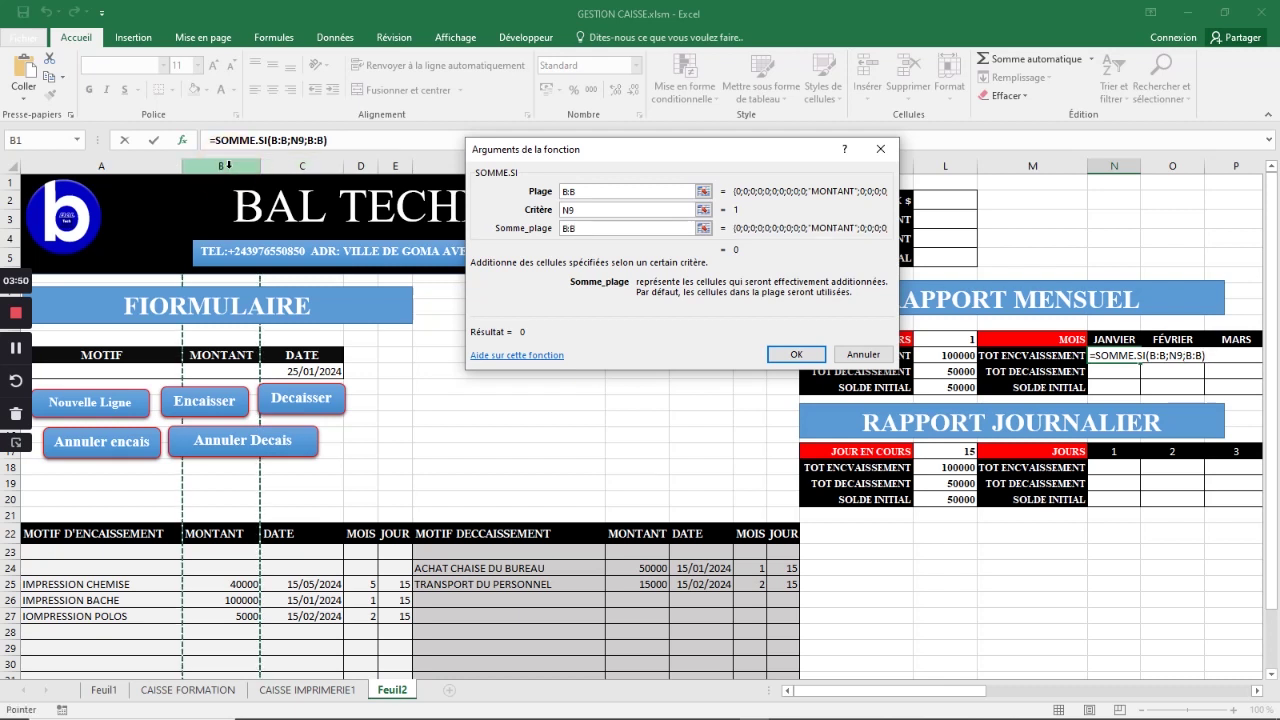
pyautogui.click(802, 356)
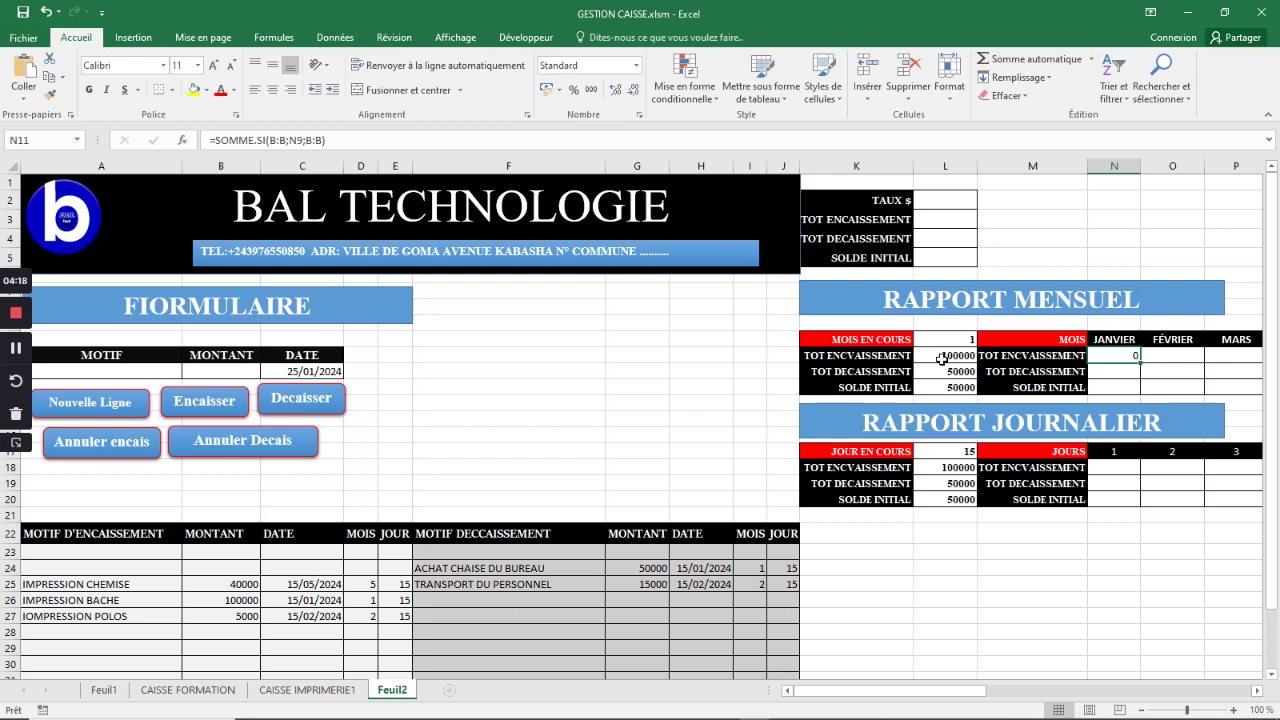
# Step: Check the month number in N9 and change the criteria range of January's total receipts formula in N11 to D:D
pyautogui.click(1108, 321)
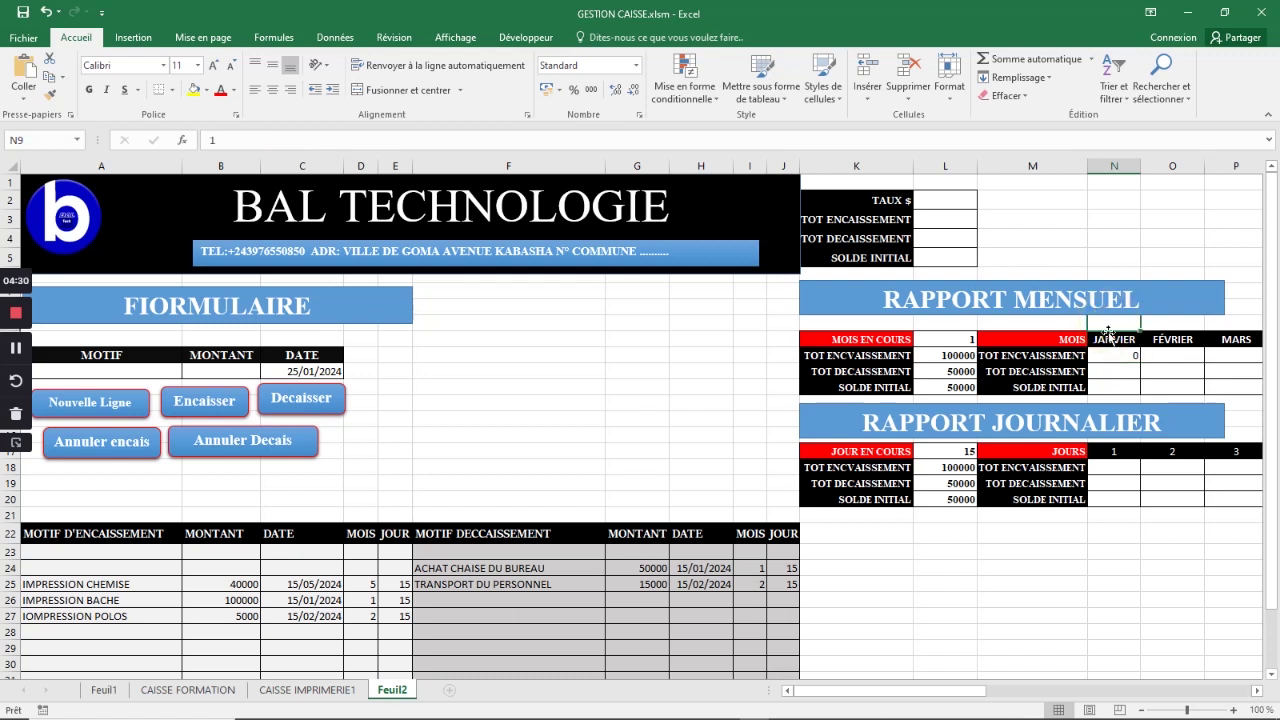
pyautogui.click(1108, 355)
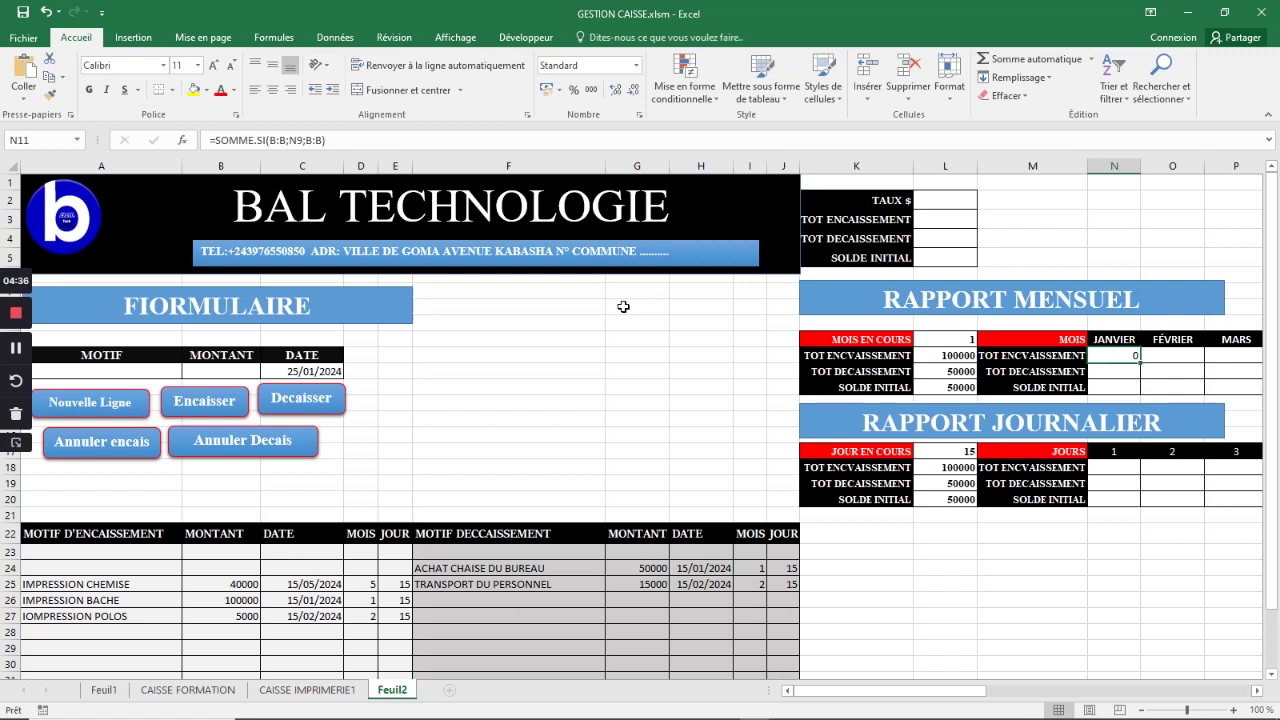
pyautogui.click(184, 144)
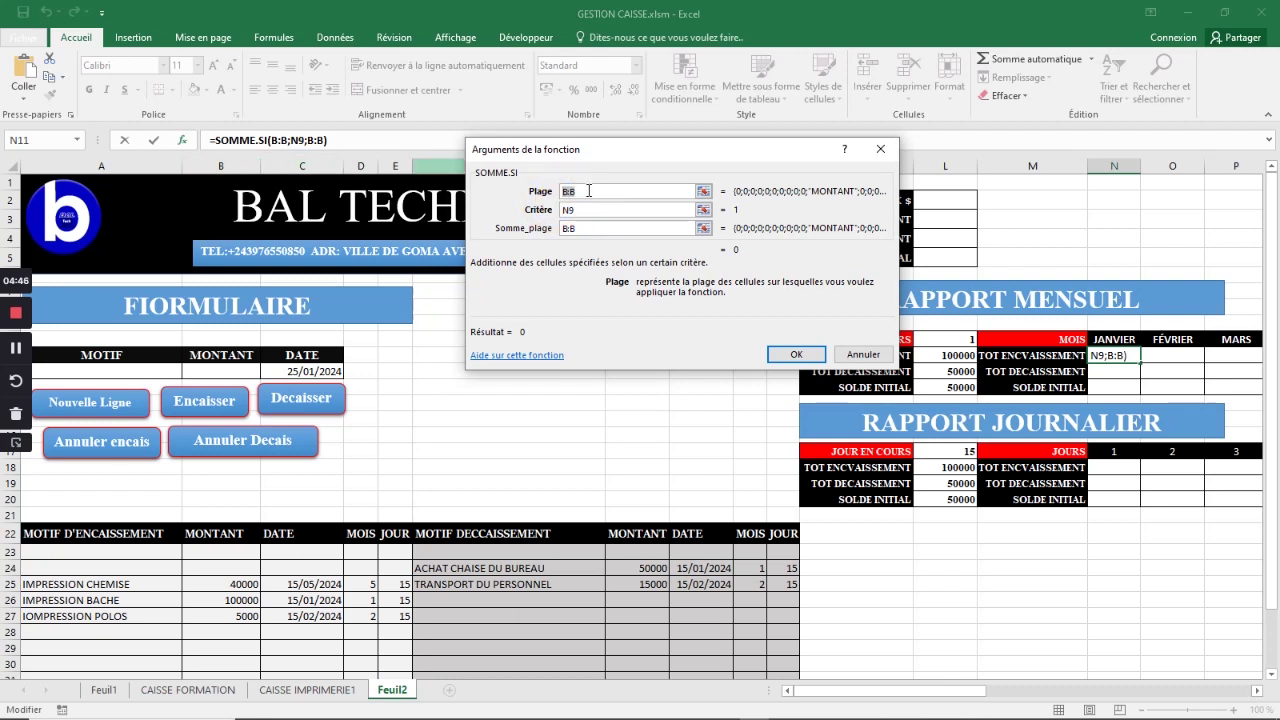
pyautogui.click(361, 165)
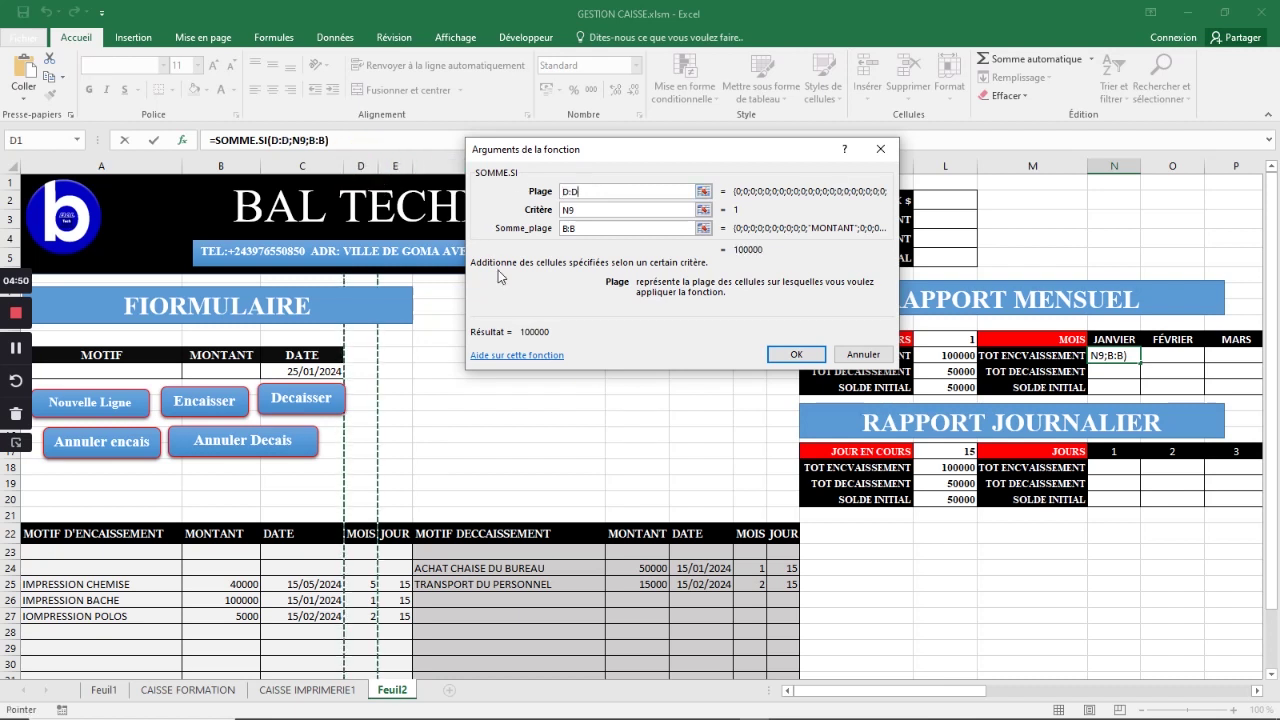
pyautogui.moveTo(551, 332); pyautogui.dragTo(521, 333)
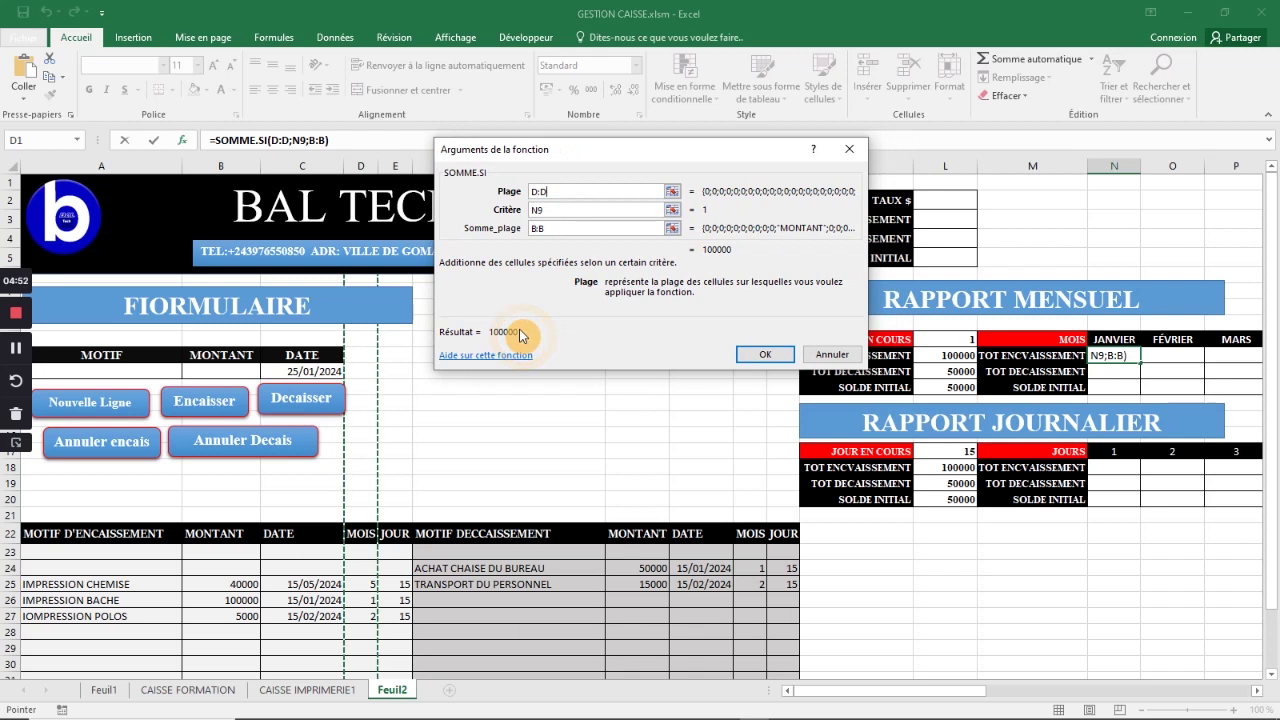
pyautogui.click(768, 355)
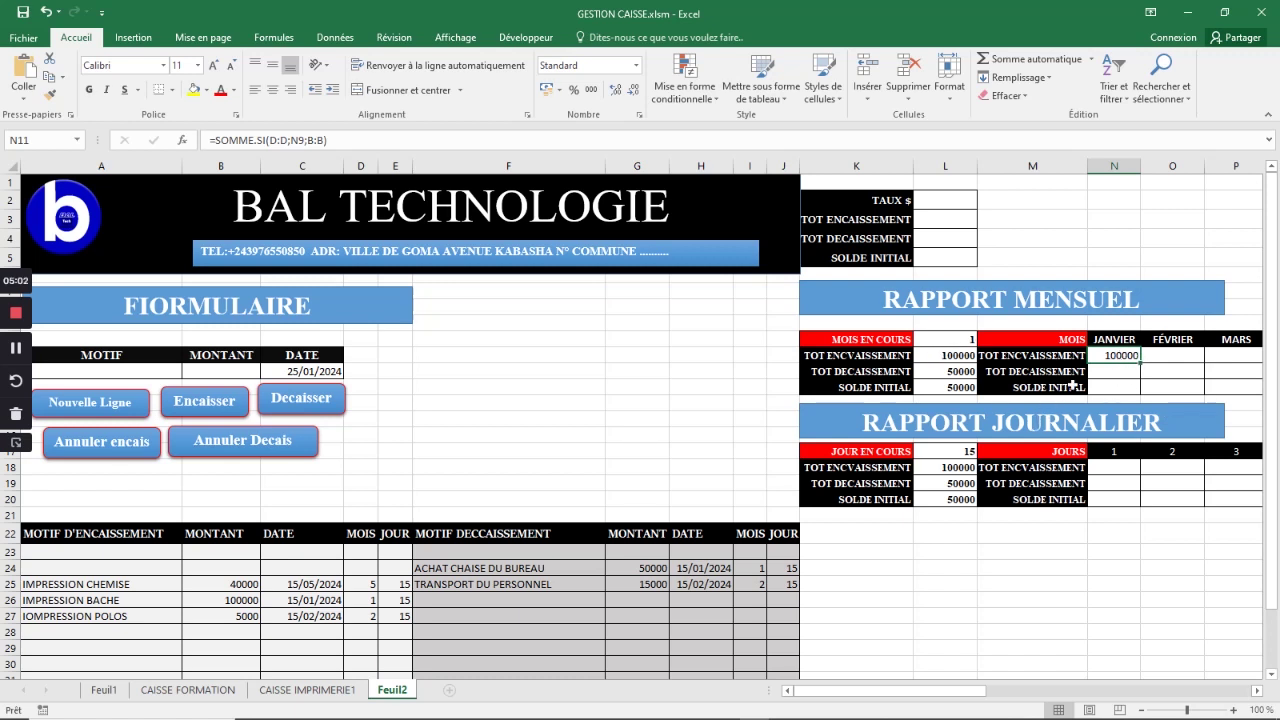
# Step: Fill the total receipts formula from January across to December and compare the January and February formulas with the receipts' month values
pyautogui.moveTo(1140, 362); pyautogui.dragTo(1196, 358)
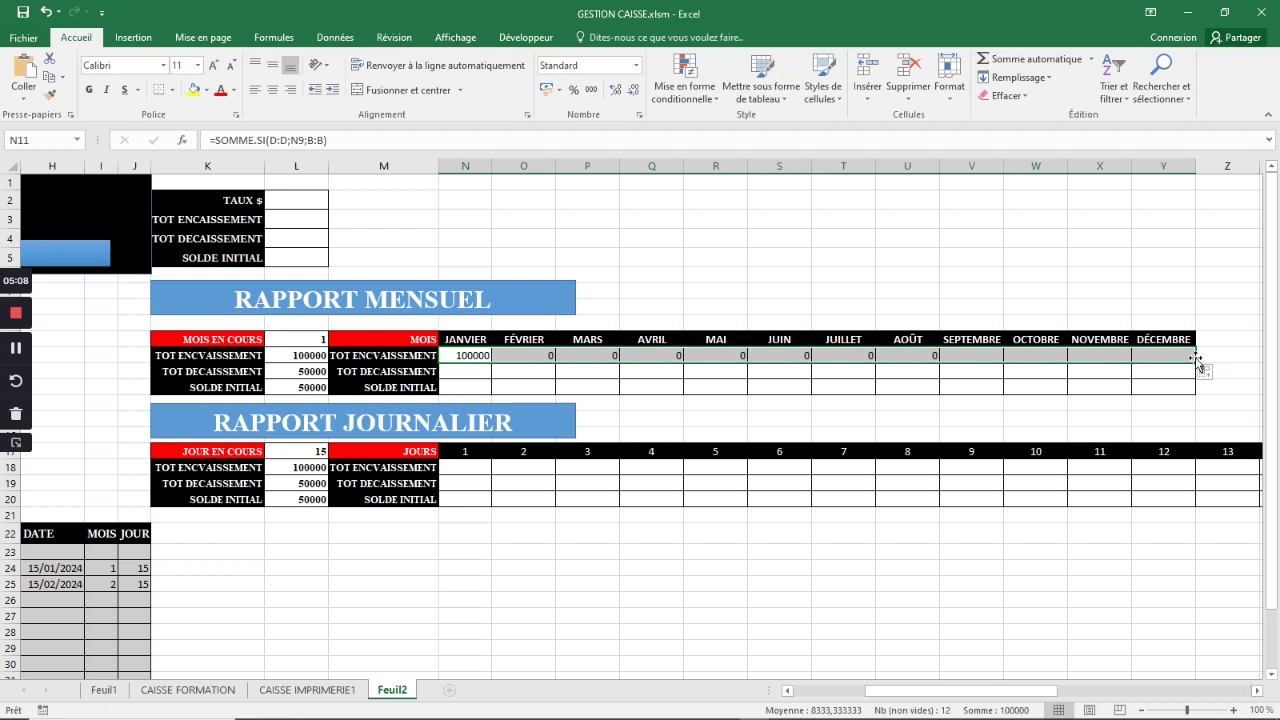
pyautogui.moveTo(928, 692); pyautogui.dragTo(862, 693)
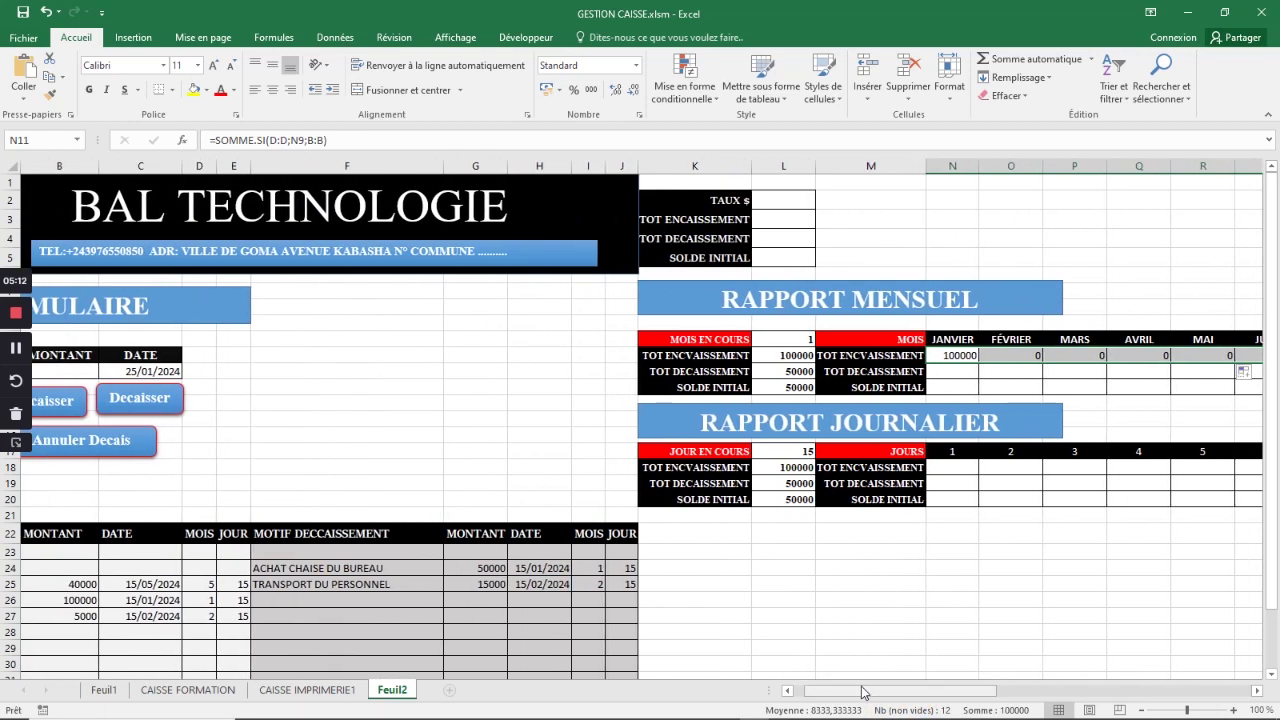
pyautogui.click(204, 585)
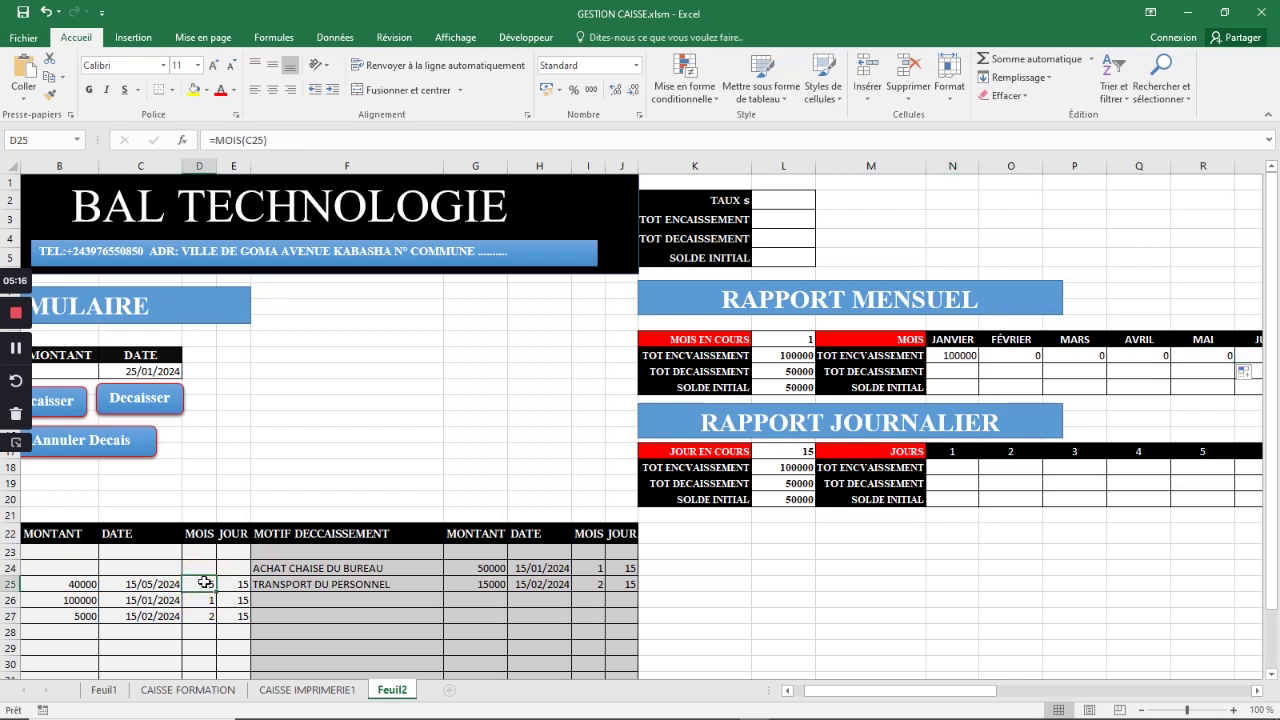
pyautogui.click(205, 616)
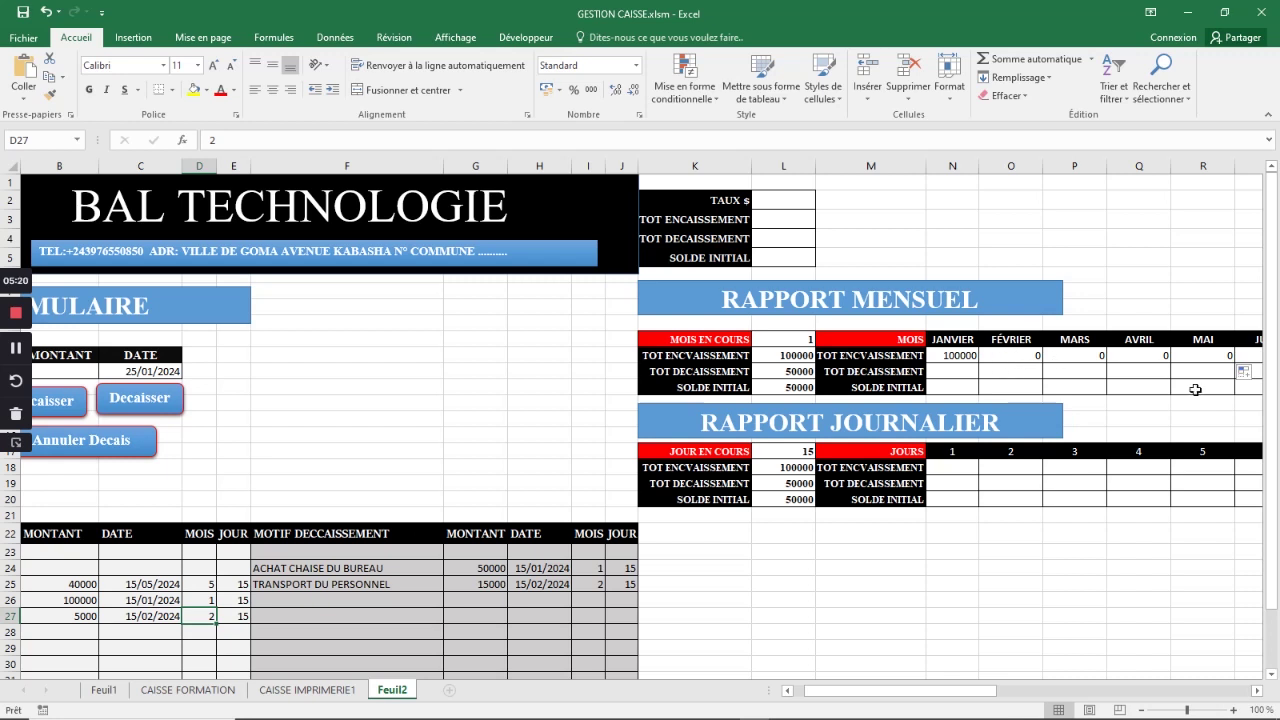
pyautogui.click(969, 356)
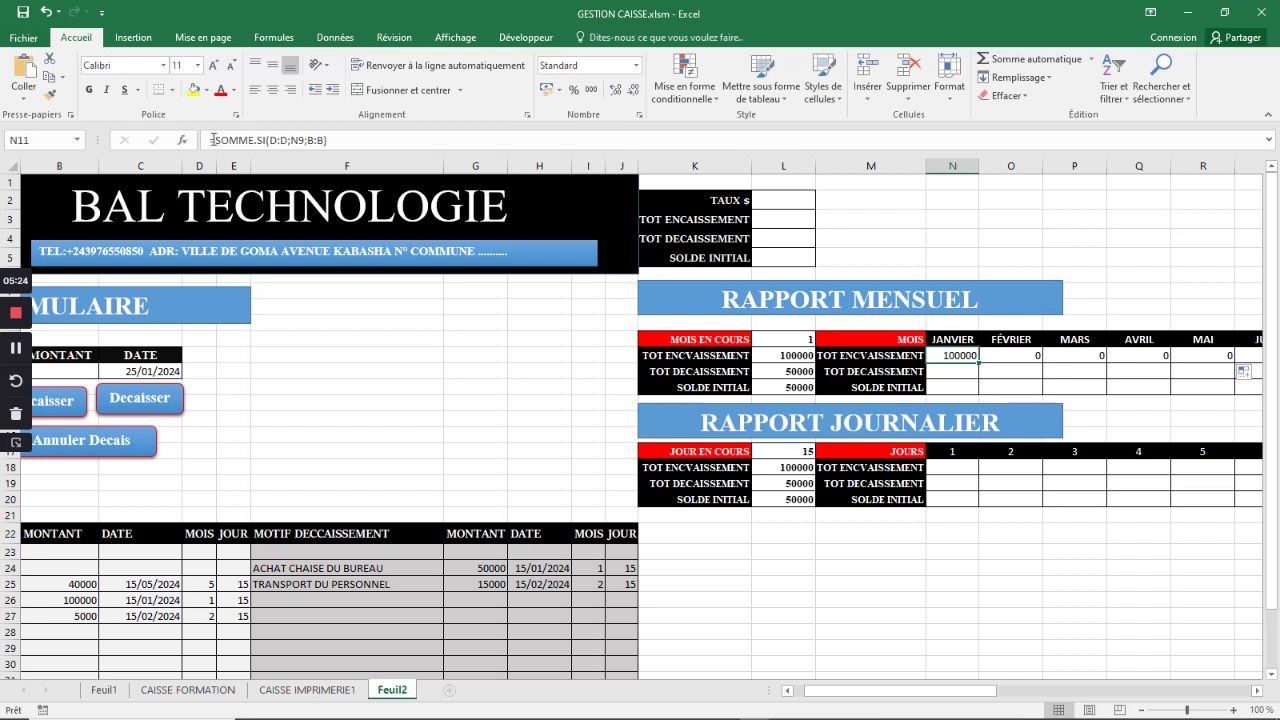
pyautogui.click(1024, 356)
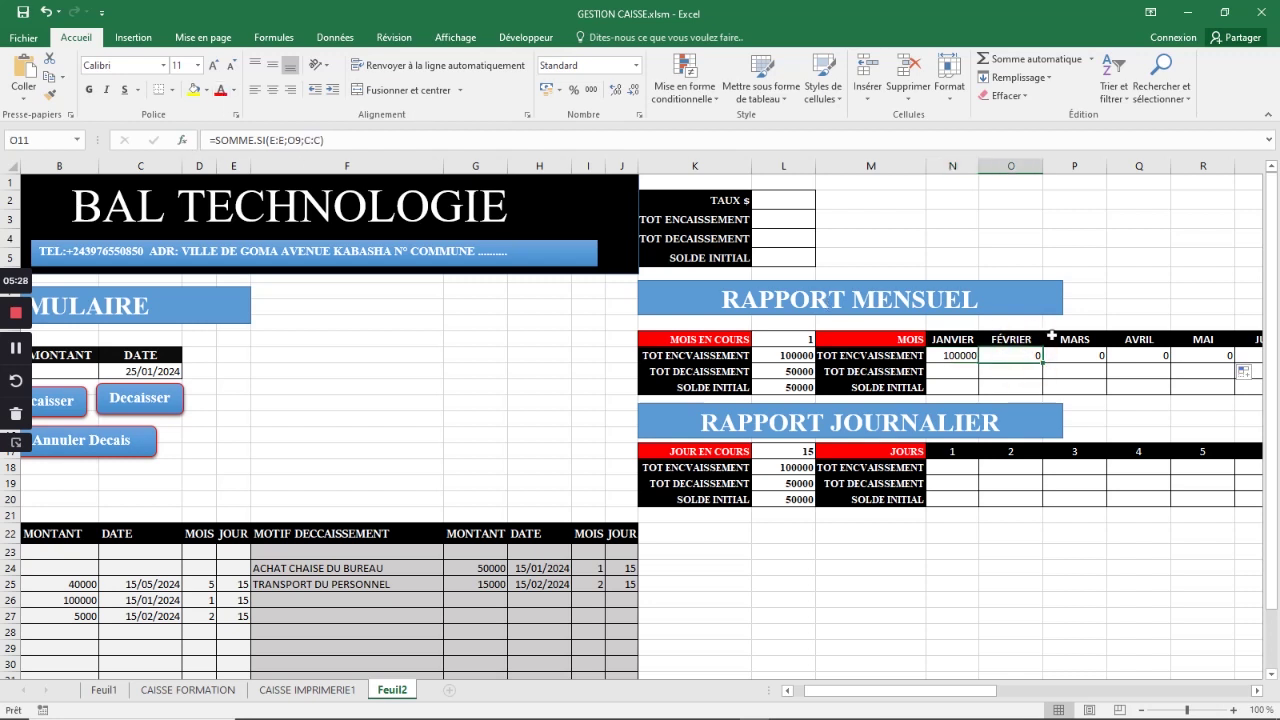
# Step: Correct February's total receipts formula in O11 to use criteria range D:D and sum range B:B
pyautogui.click(182, 140)
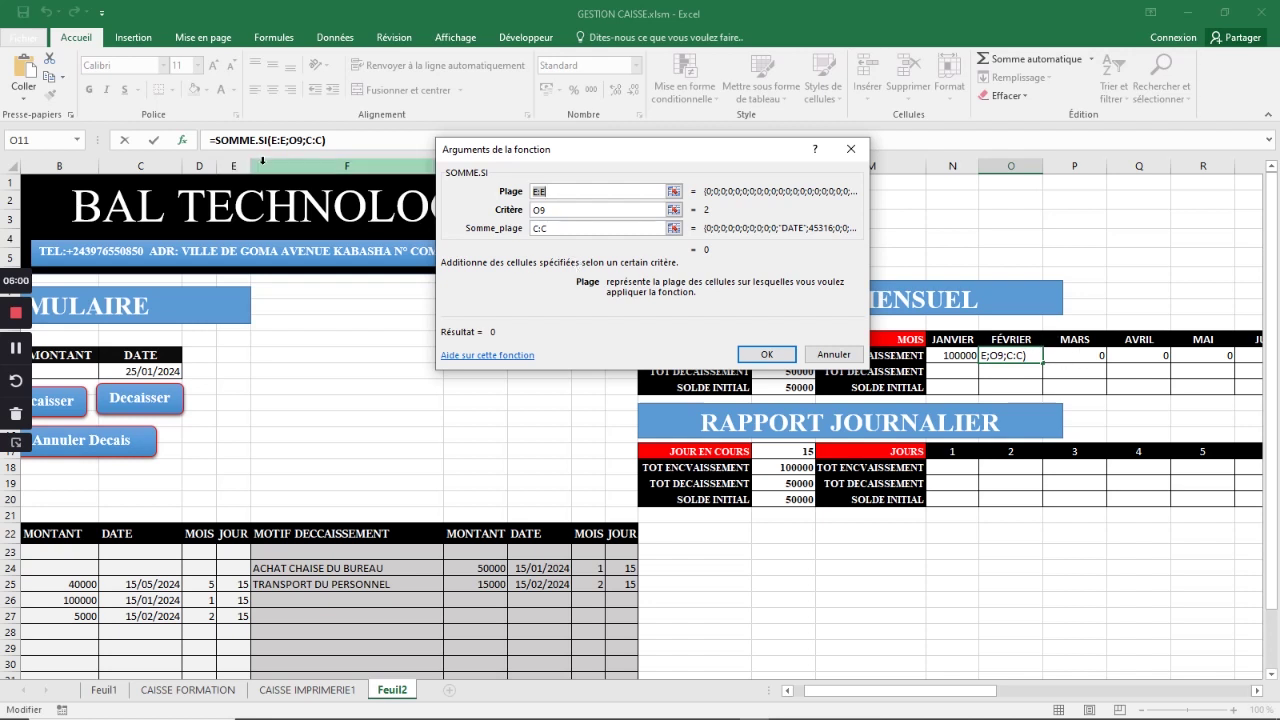
pyautogui.click(315, 157)
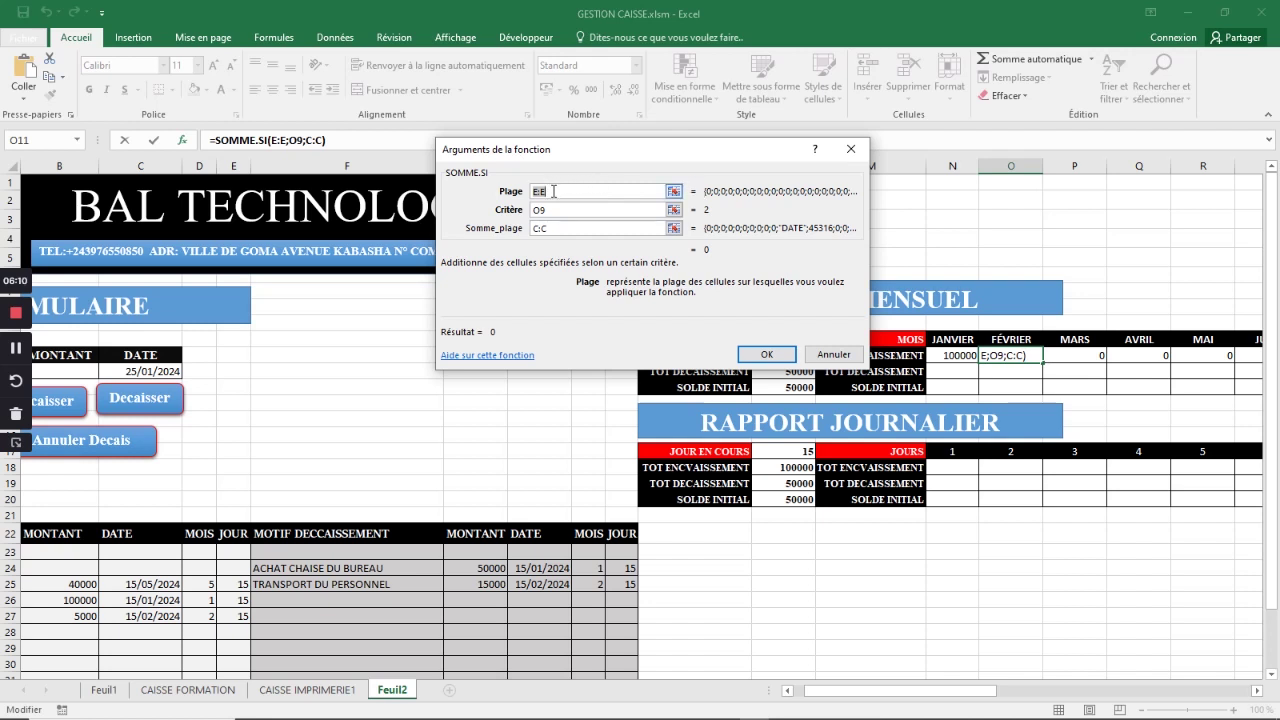
pyautogui.click(201, 166)
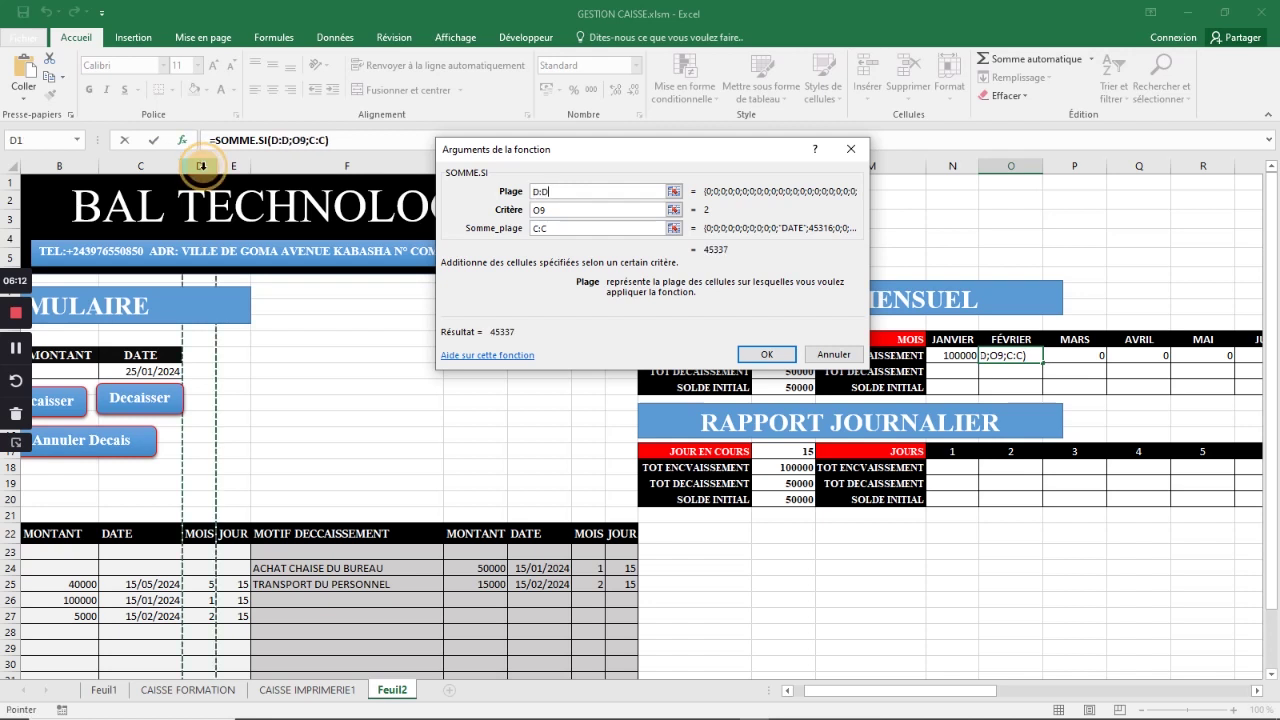
pyautogui.click(552, 210)
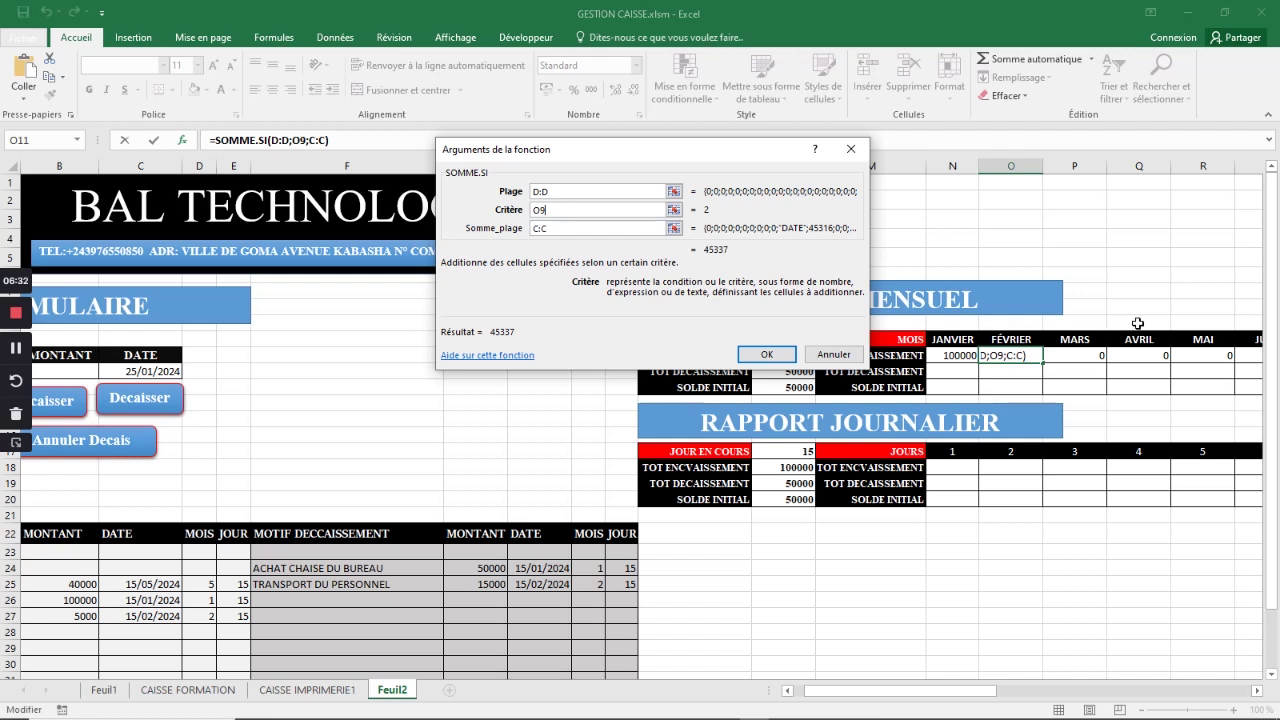
pyautogui.click(551, 228)
pyautogui.moveTo(550, 229); pyautogui.dragTo(533, 234)
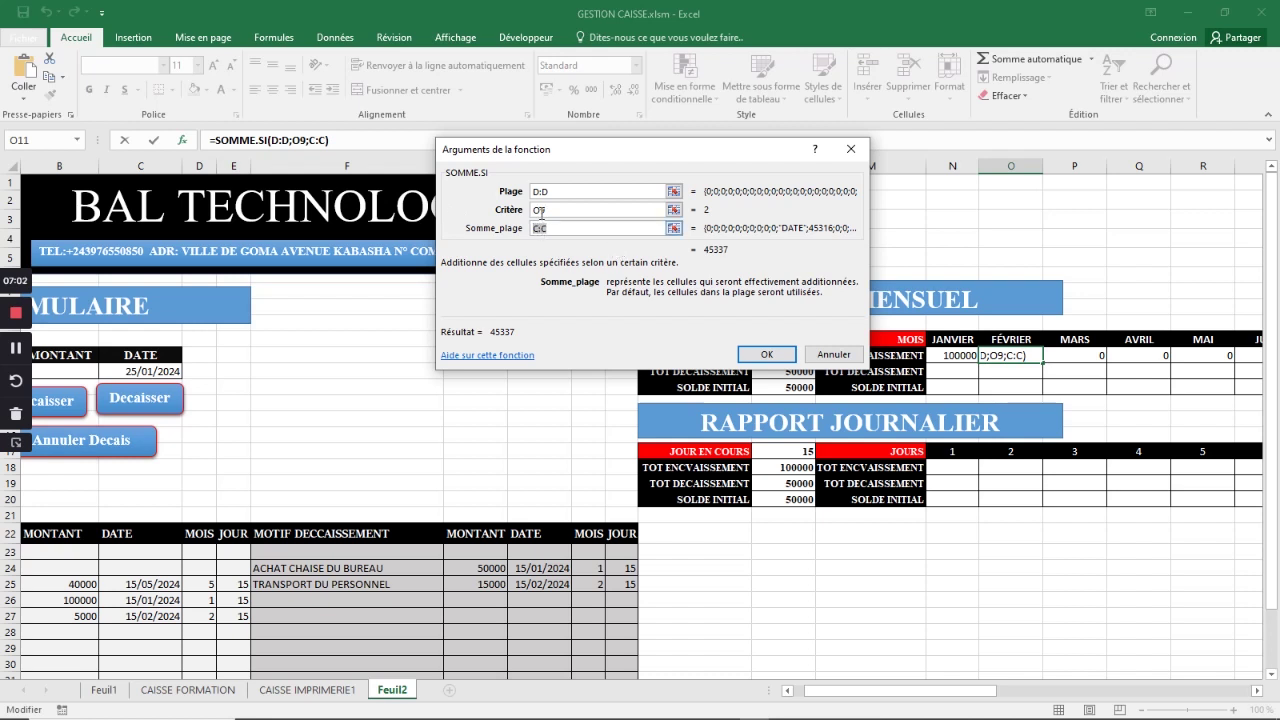
pyautogui.moveTo(550, 191); pyautogui.dragTo(525, 195)
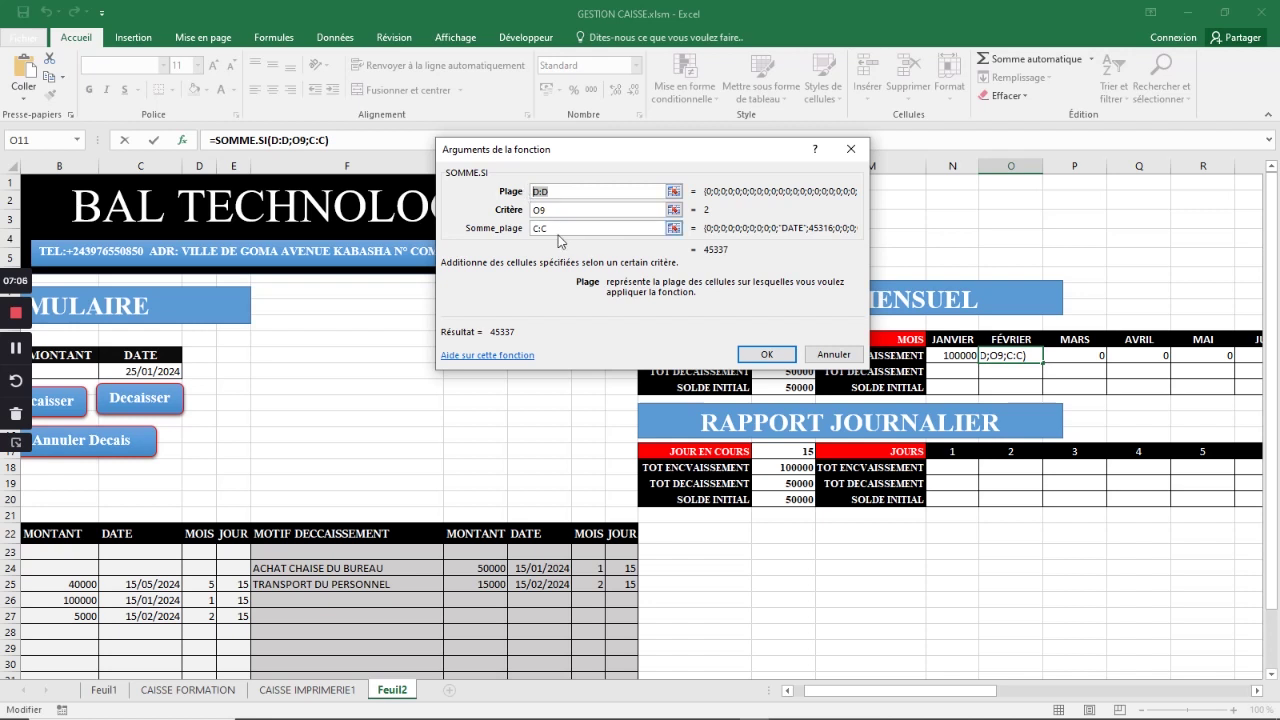
pyautogui.moveTo(554, 228)
pyautogui.mouseDown()
pyautogui.moveTo(512, 230)
pyautogui.moveTo(529, 231)
pyautogui.mouseUp()
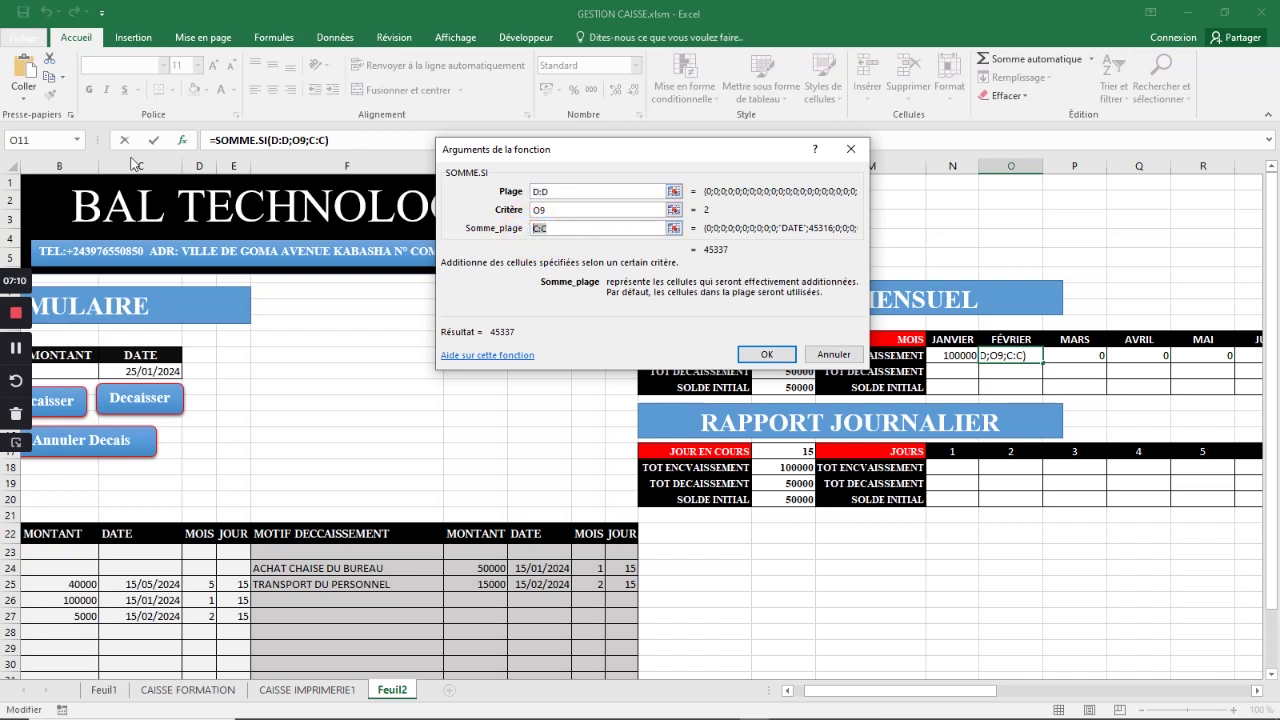
pyautogui.click(80, 163)
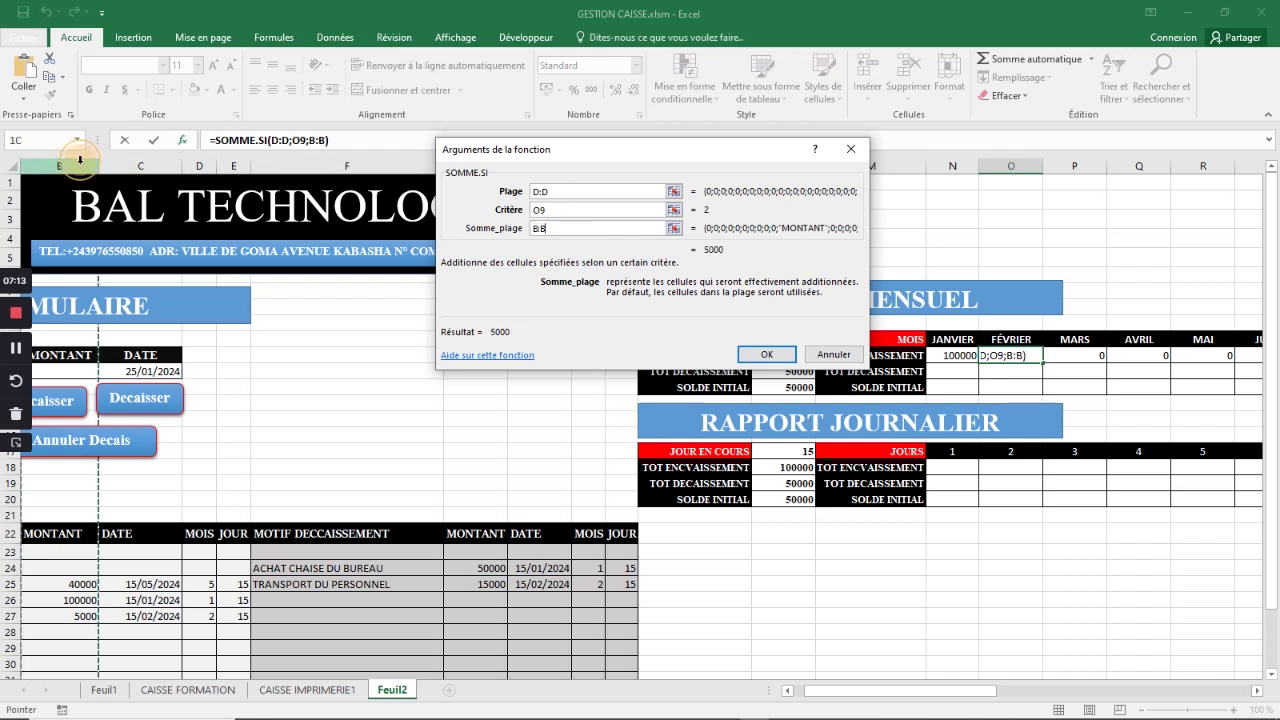
# Step: Lock the criteria range of February's total receipts formula in O11 as $D:$D
pyautogui.click(537, 228)
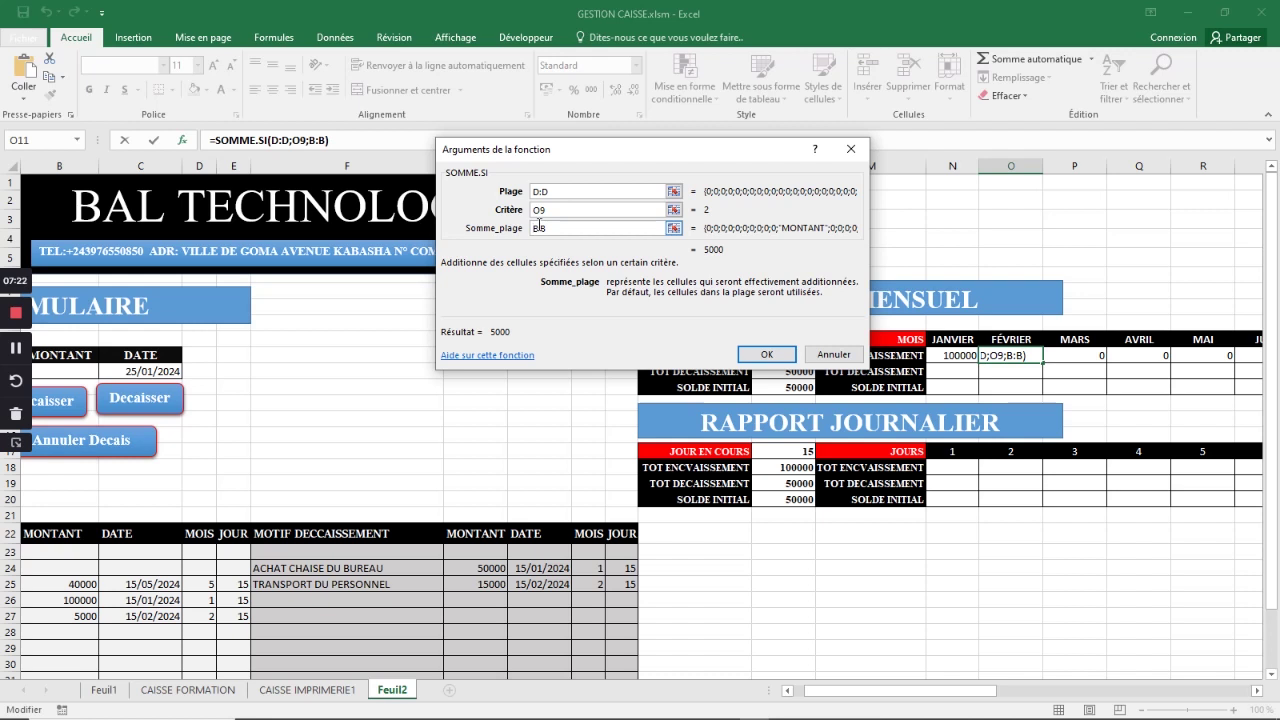
pyautogui.click(535, 191)
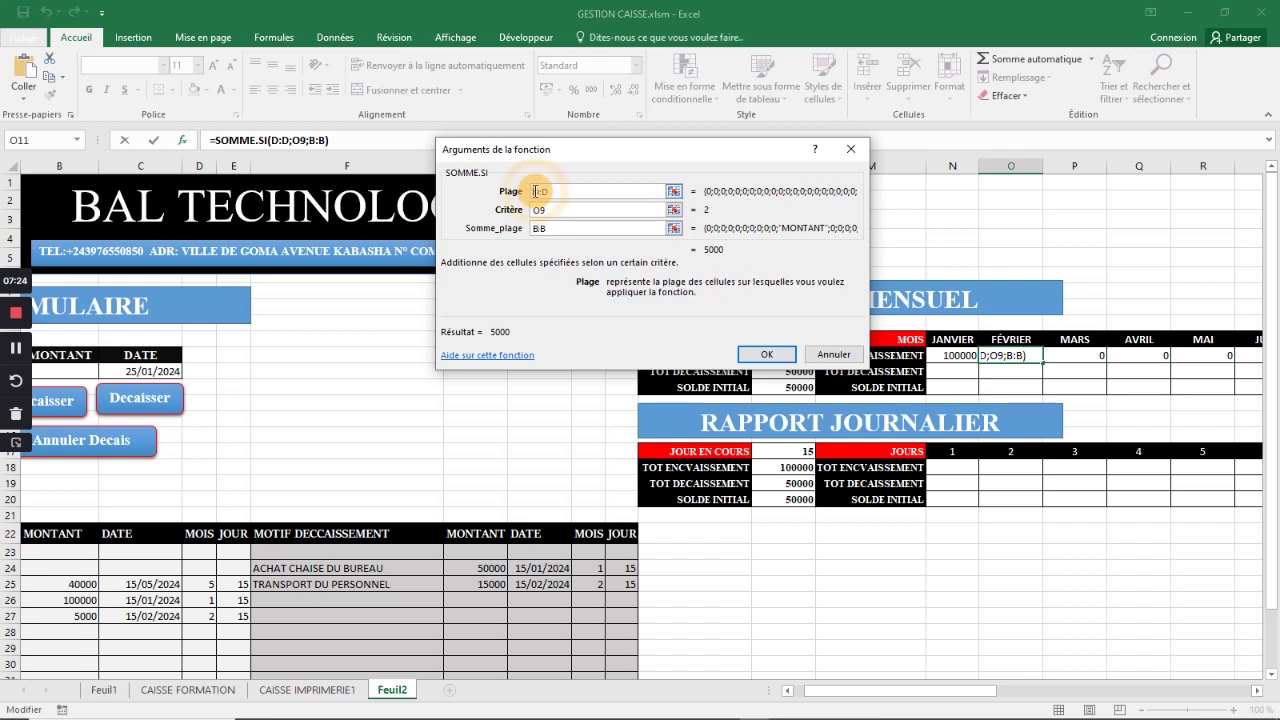
pyautogui.write('ù')
pyautogui.press('BackSpace')
pyautogui.write('µ')
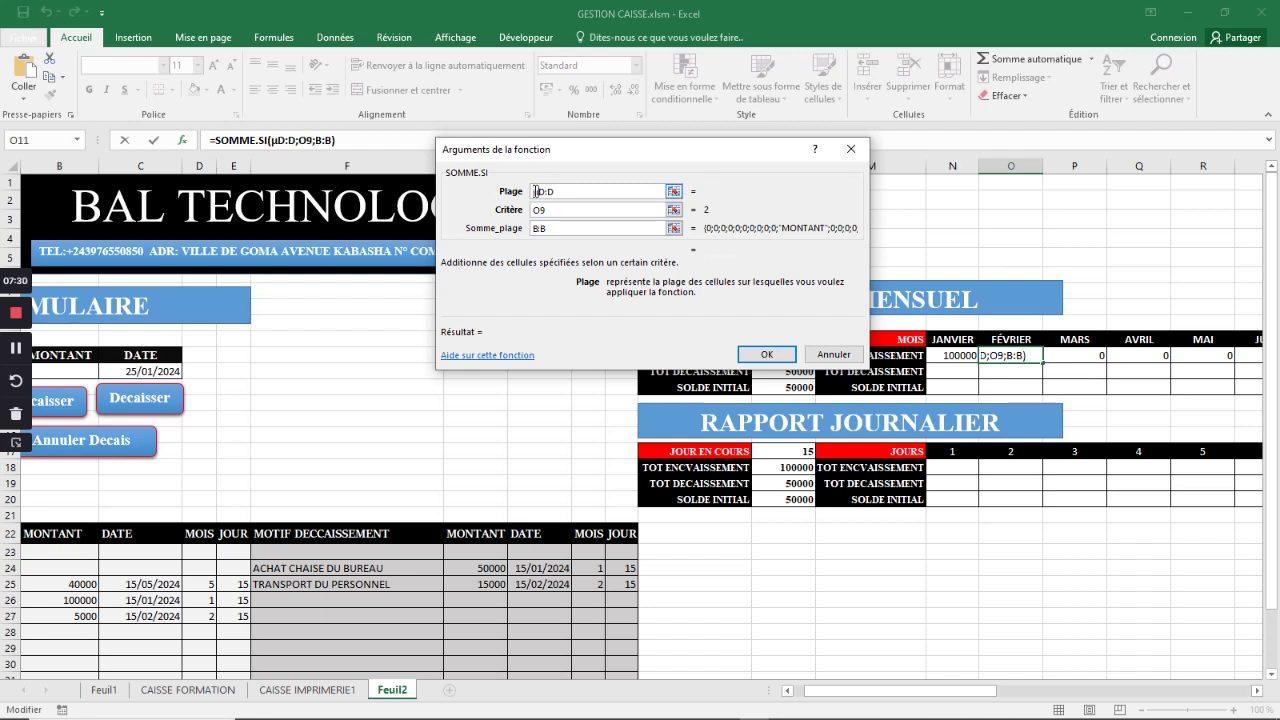
pyautogui.press('BackSpace')
pyautogui.write('*')
pyautogui.press('BackSpace')
pyautogui.write('$')
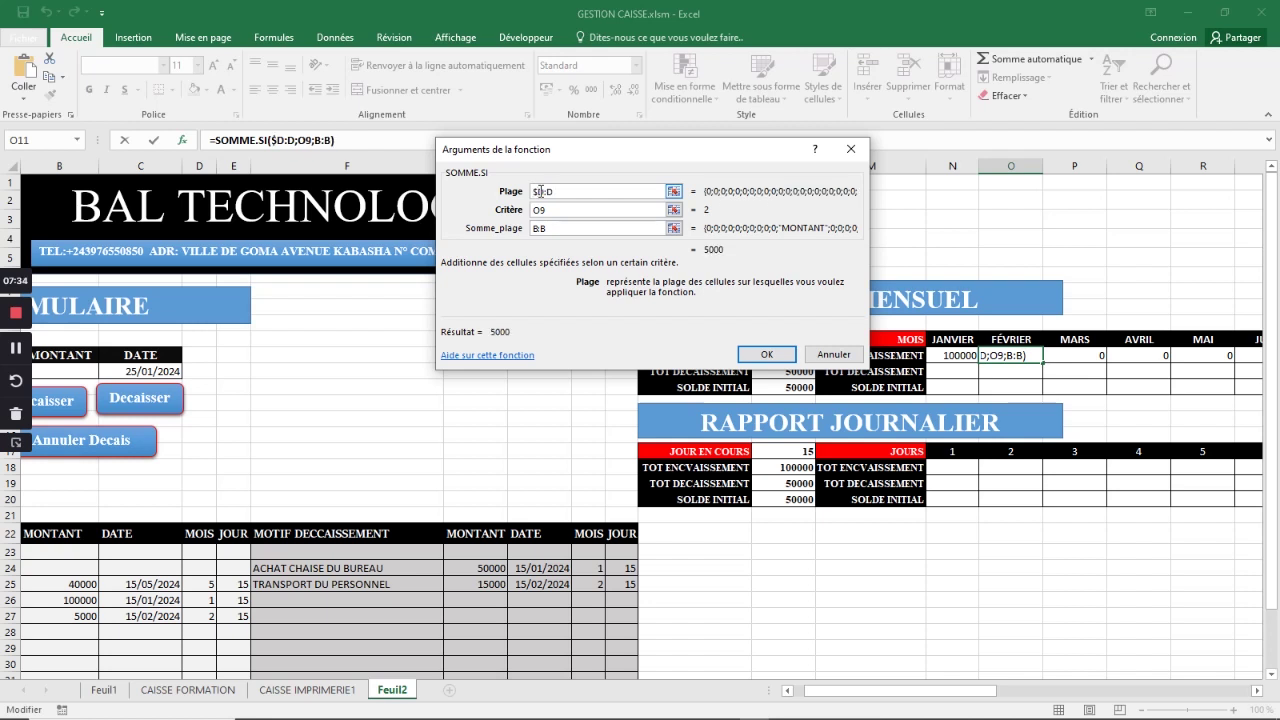
pyautogui.click(548, 191)
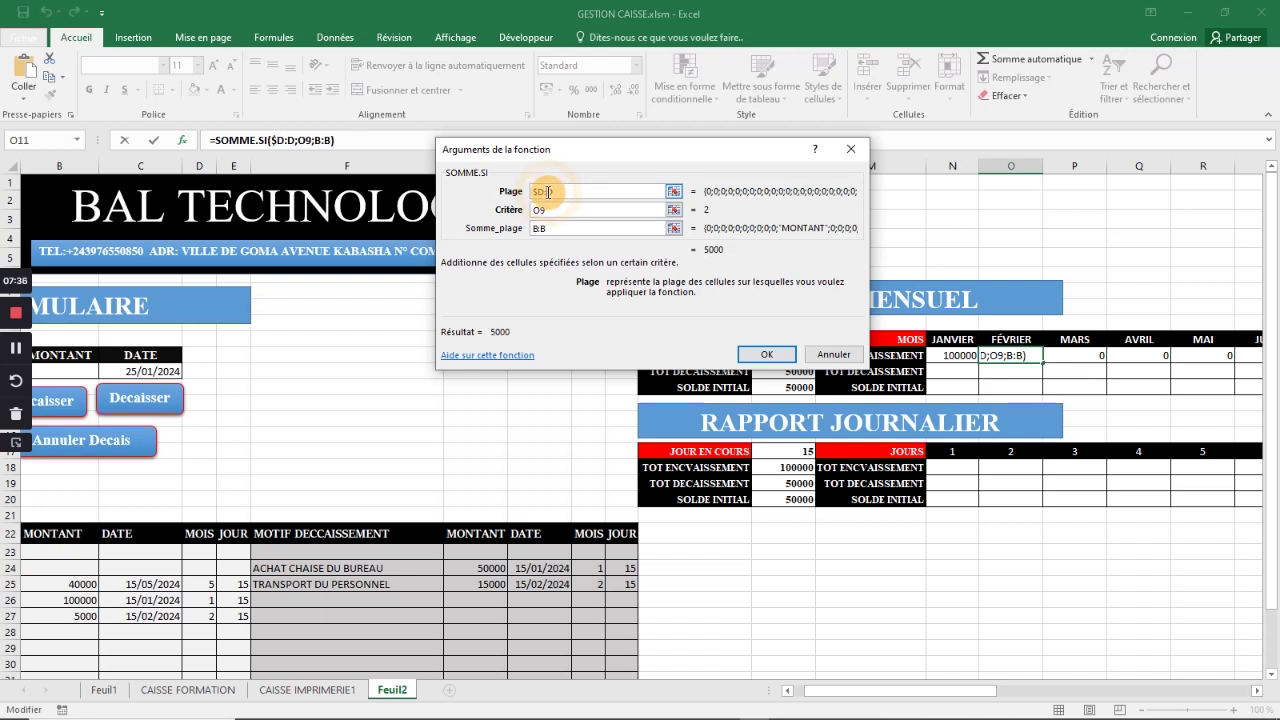
pyautogui.write('$')
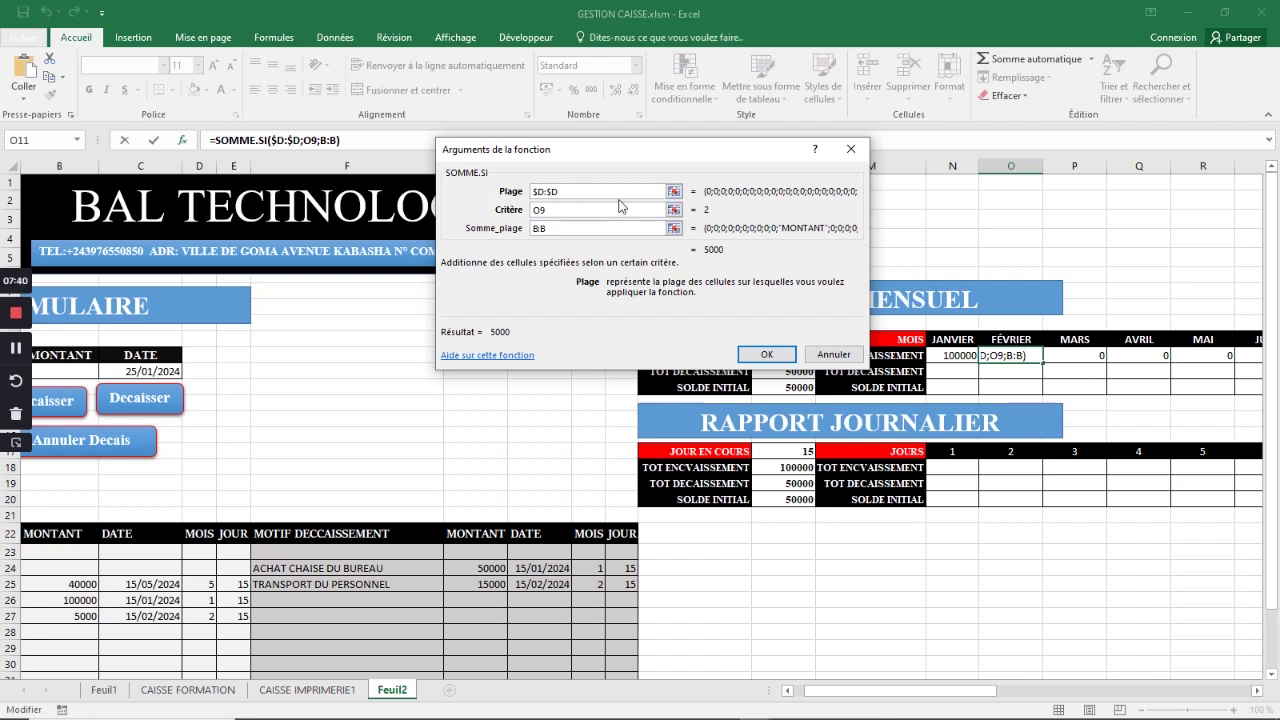
# Step: Lock the sum range of February's total receipts formula as $B:$B and confirm the formula
pyautogui.click(535, 228)
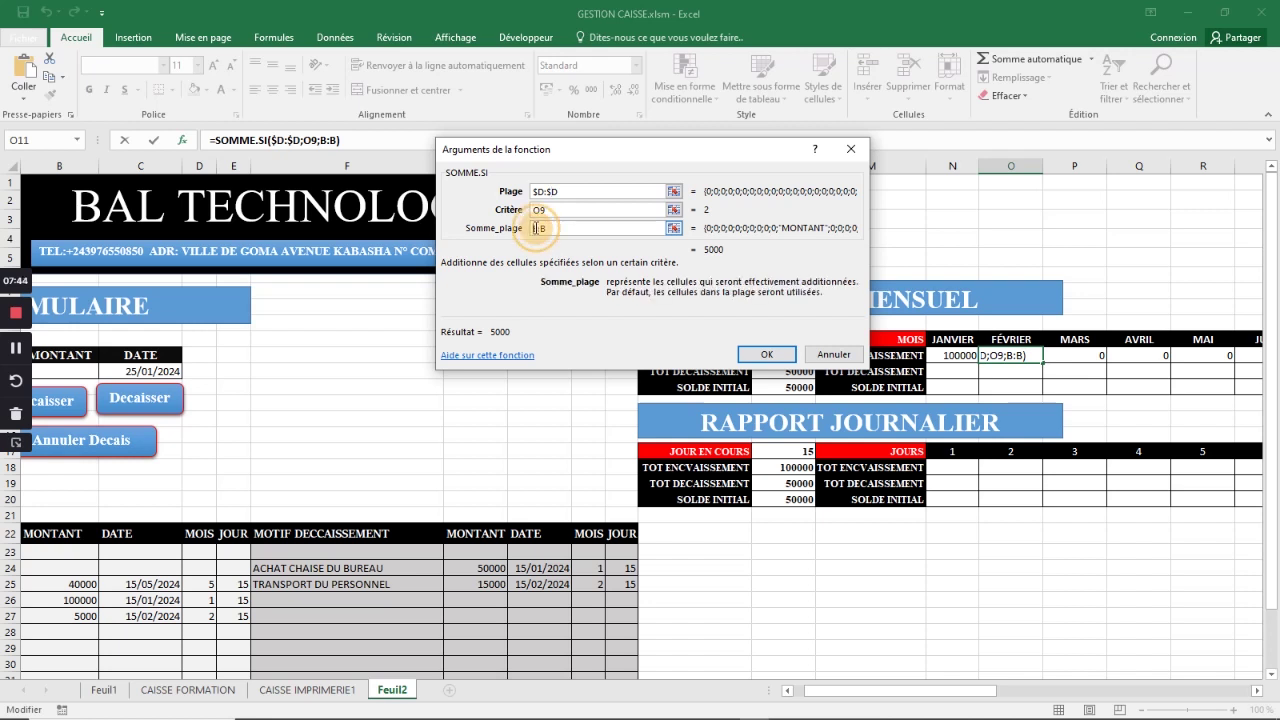
pyautogui.write('$')
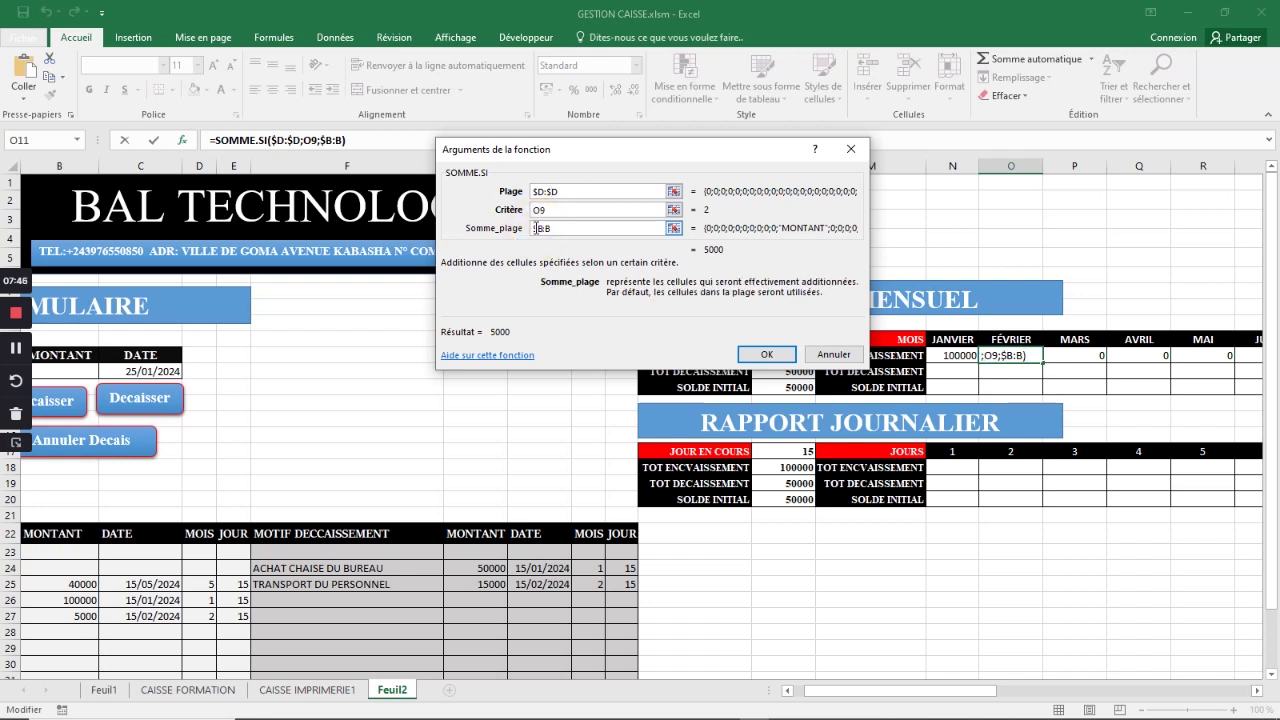
pyautogui.click(546, 228)
pyautogui.write('$')
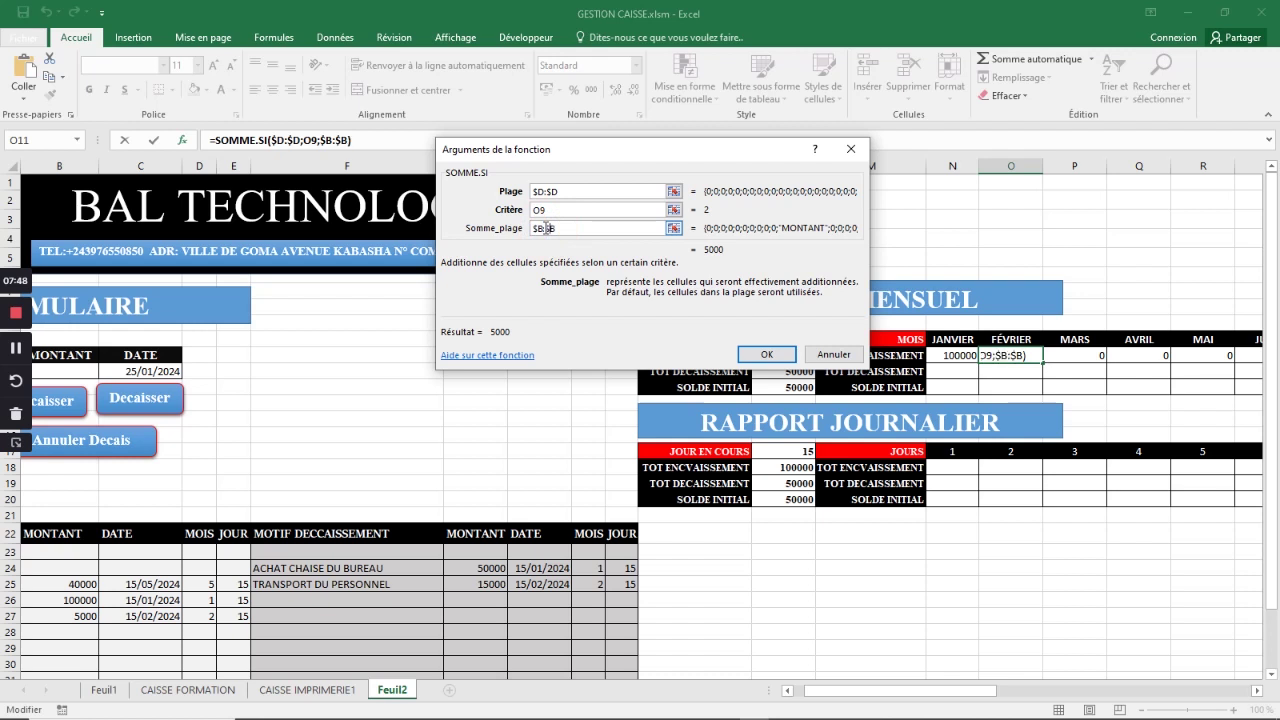
pyautogui.click(784, 357)
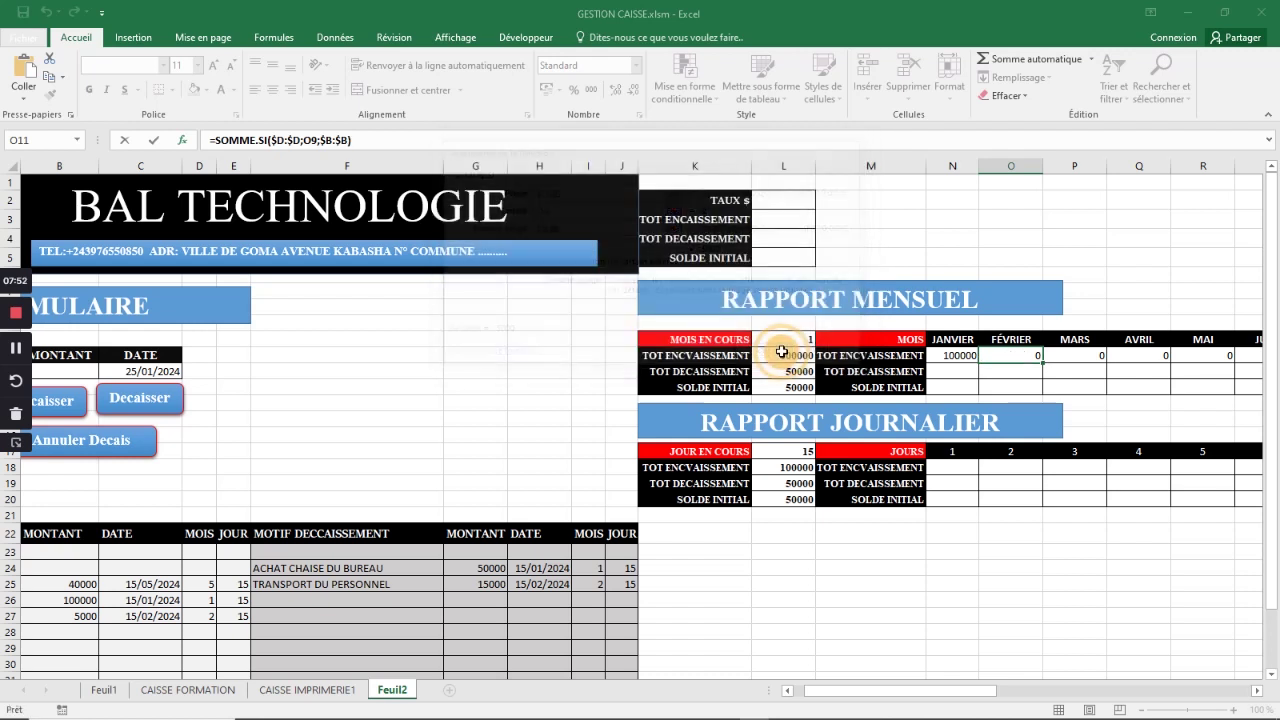
# Step: Fill February's total receipts formula from O11 across to December
pyautogui.click(1011, 386)
pyautogui.click(1014, 355)
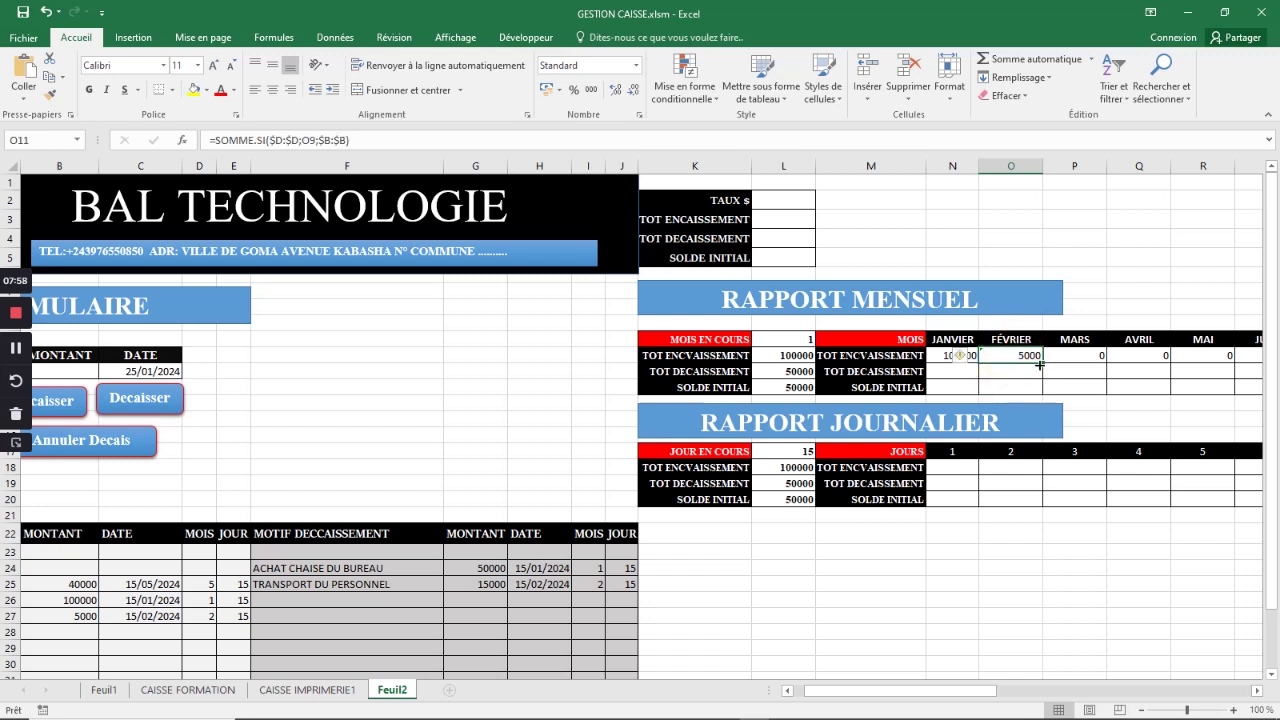
pyautogui.moveTo(1041, 365); pyautogui.dragTo(1190, 357)
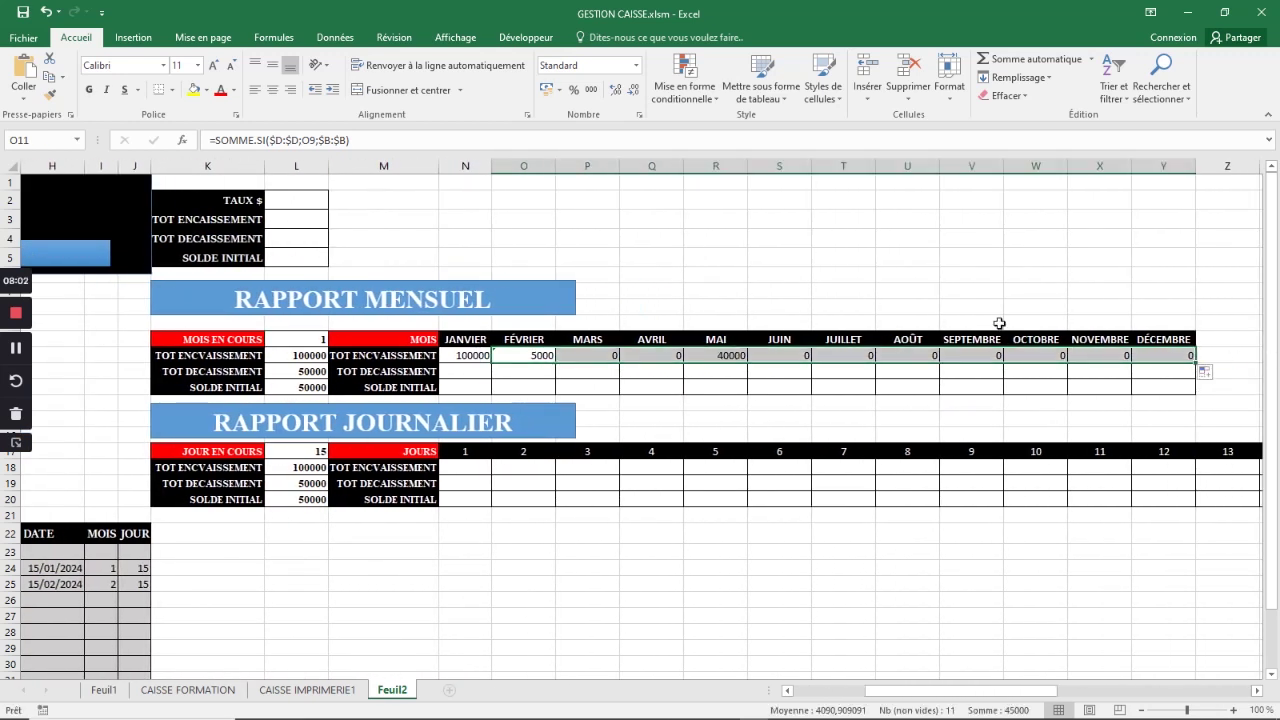
# Step: Check the copied total receipts formulas for May and June, leaving both unchanged
pyautogui.click(724, 355)
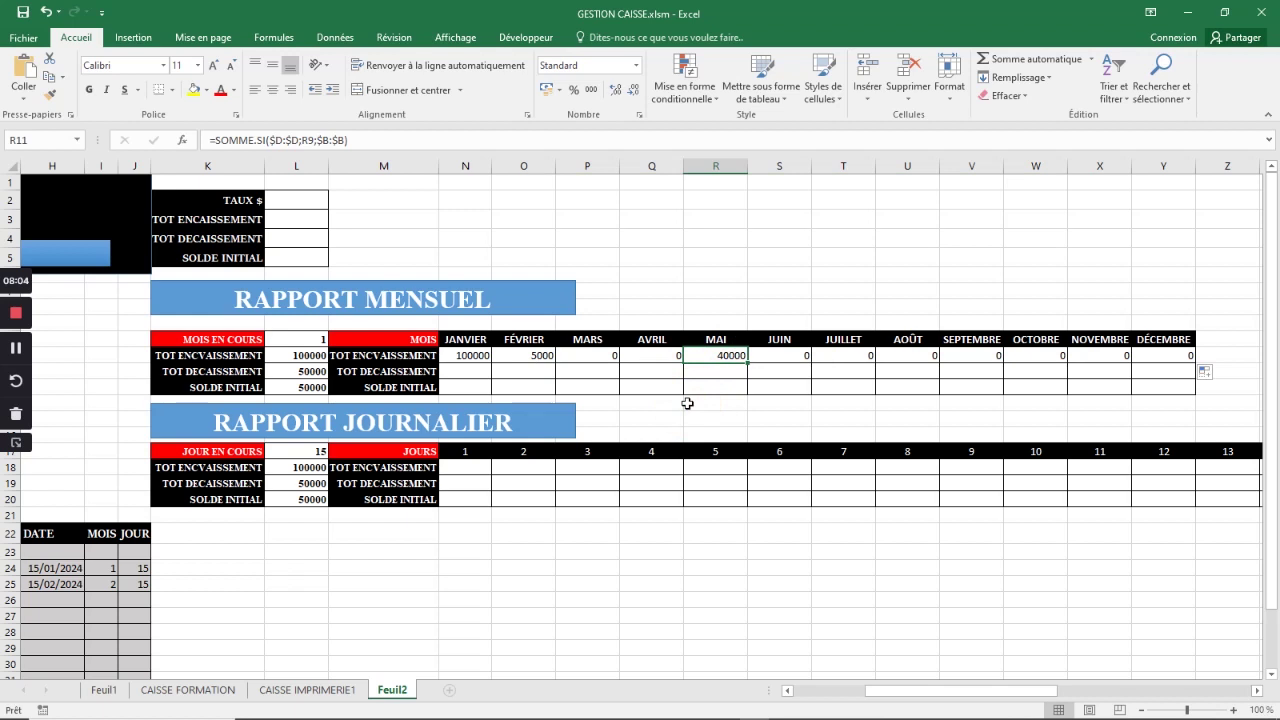
pyautogui.click(757, 358)
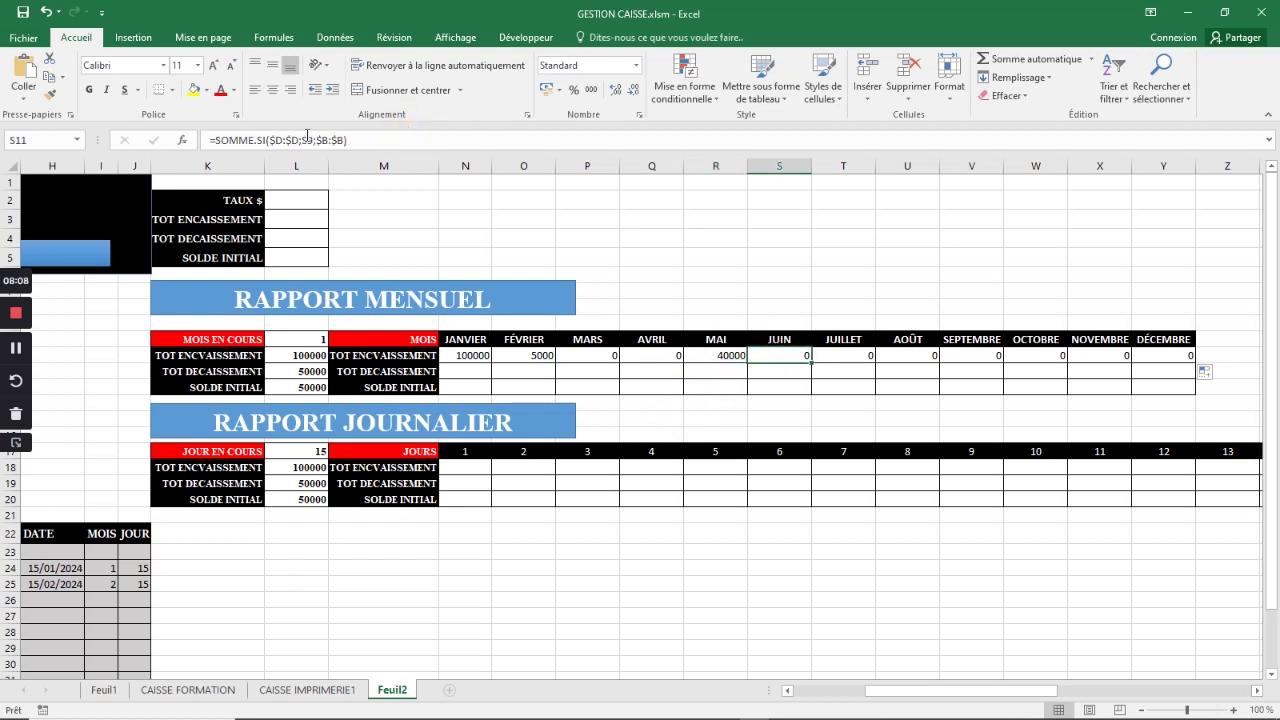
pyautogui.moveTo(357, 139); pyautogui.dragTo(184, 119)
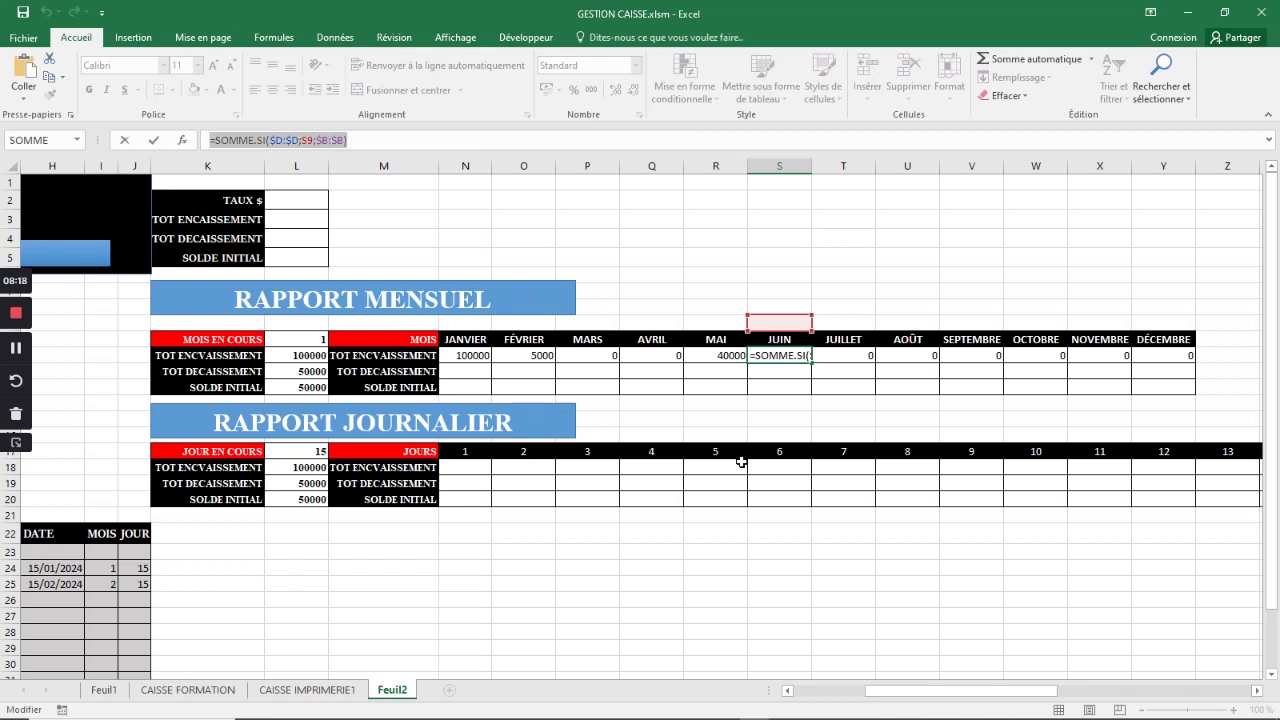
pyautogui.click(472, 353)
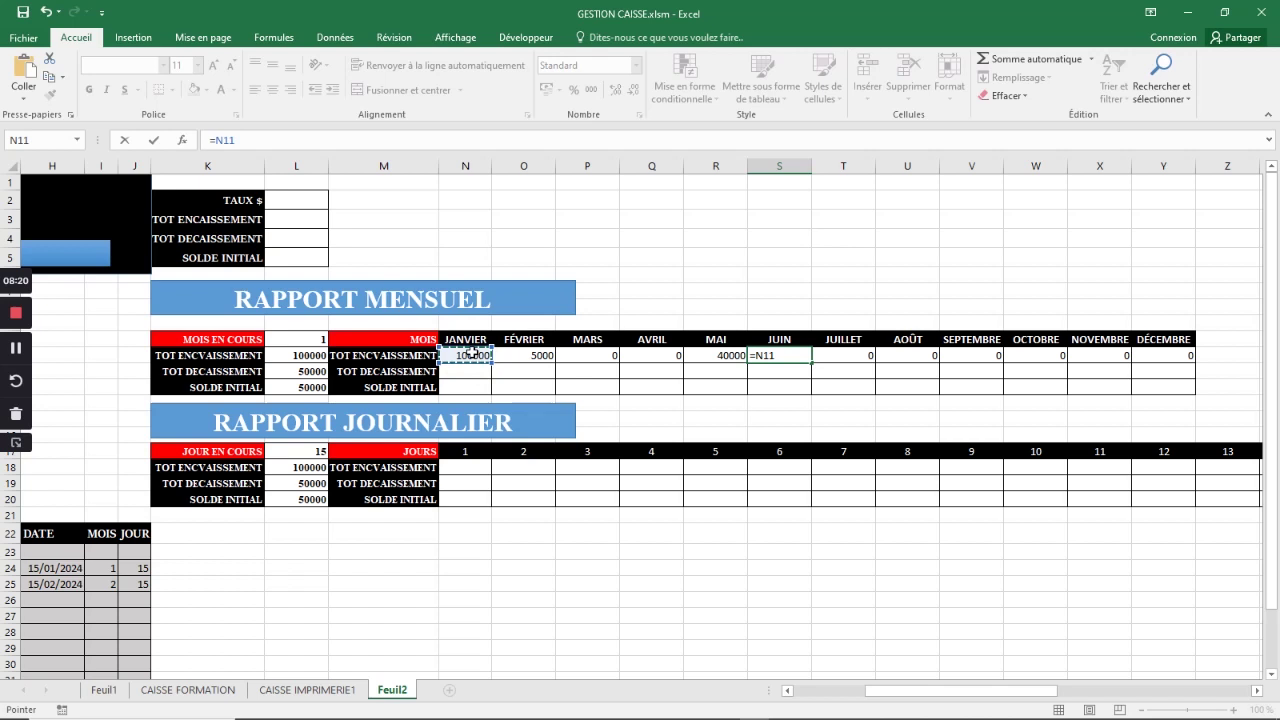
pyautogui.press('Escape')
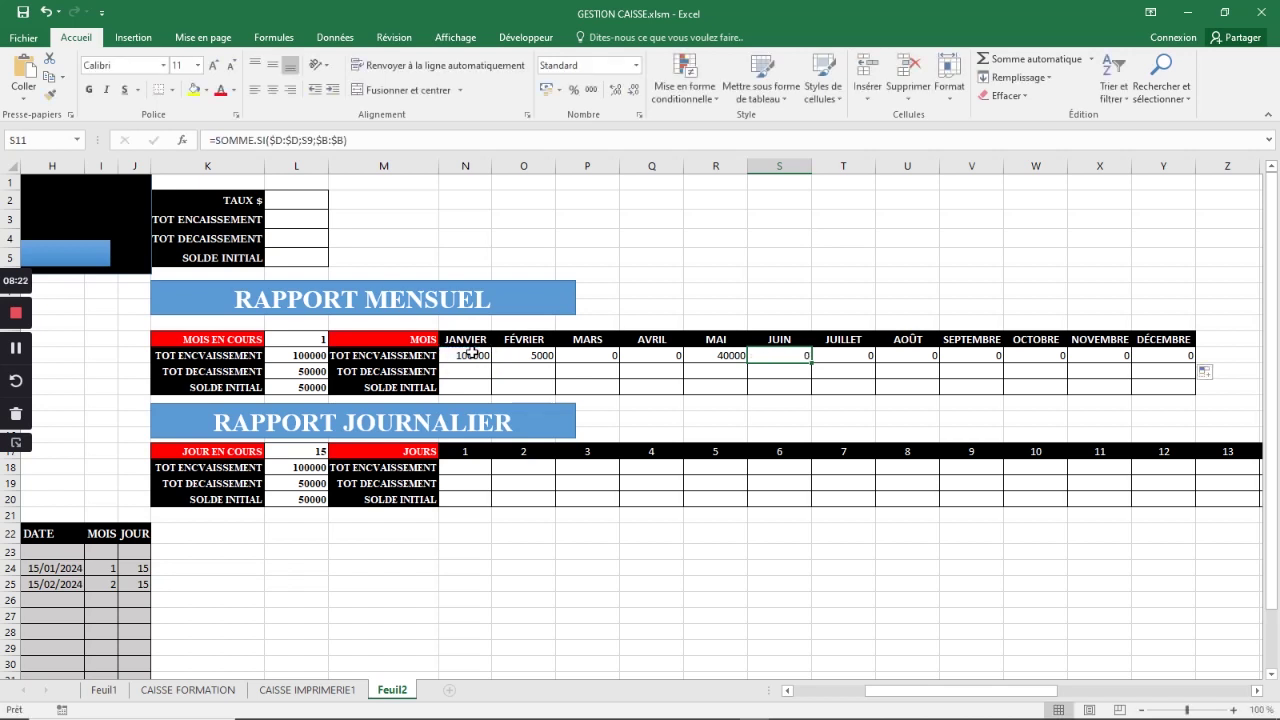
# Step: Examine the criterion reference in January's total receipts formula in N11 and the month number in N9
pyautogui.click(478, 354)
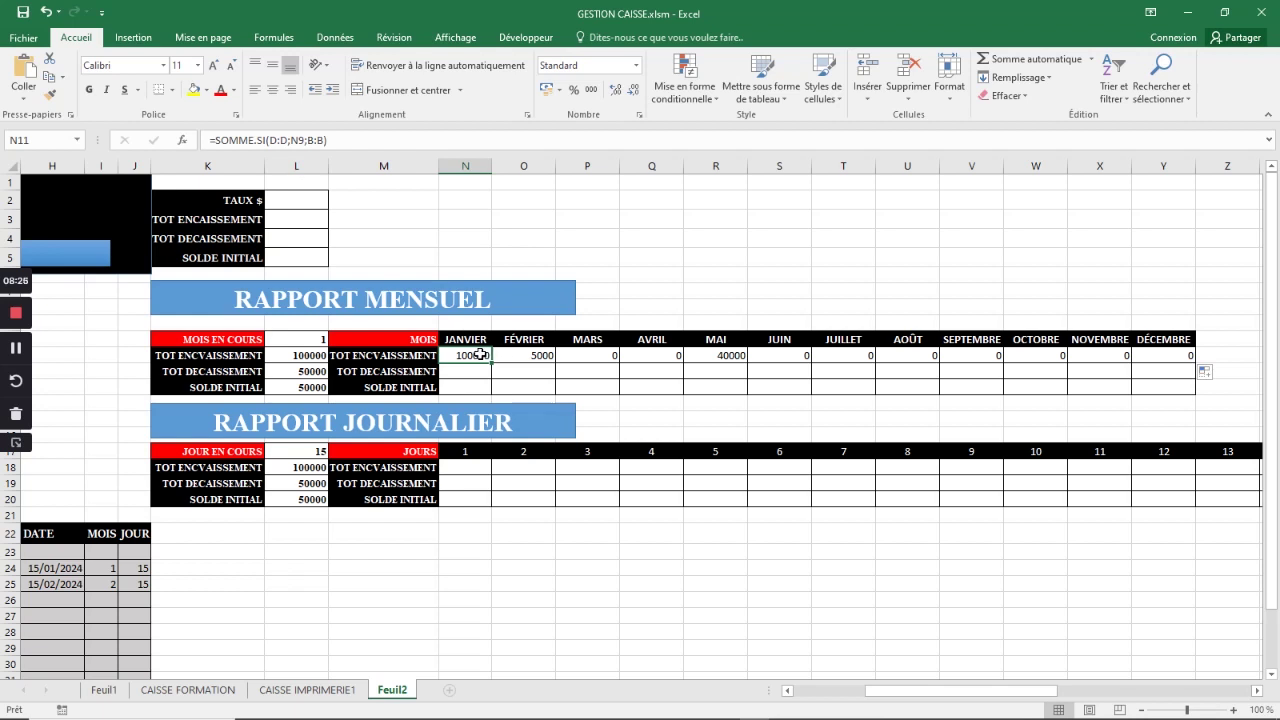
pyautogui.moveTo(291, 140); pyautogui.dragTo(304, 140)
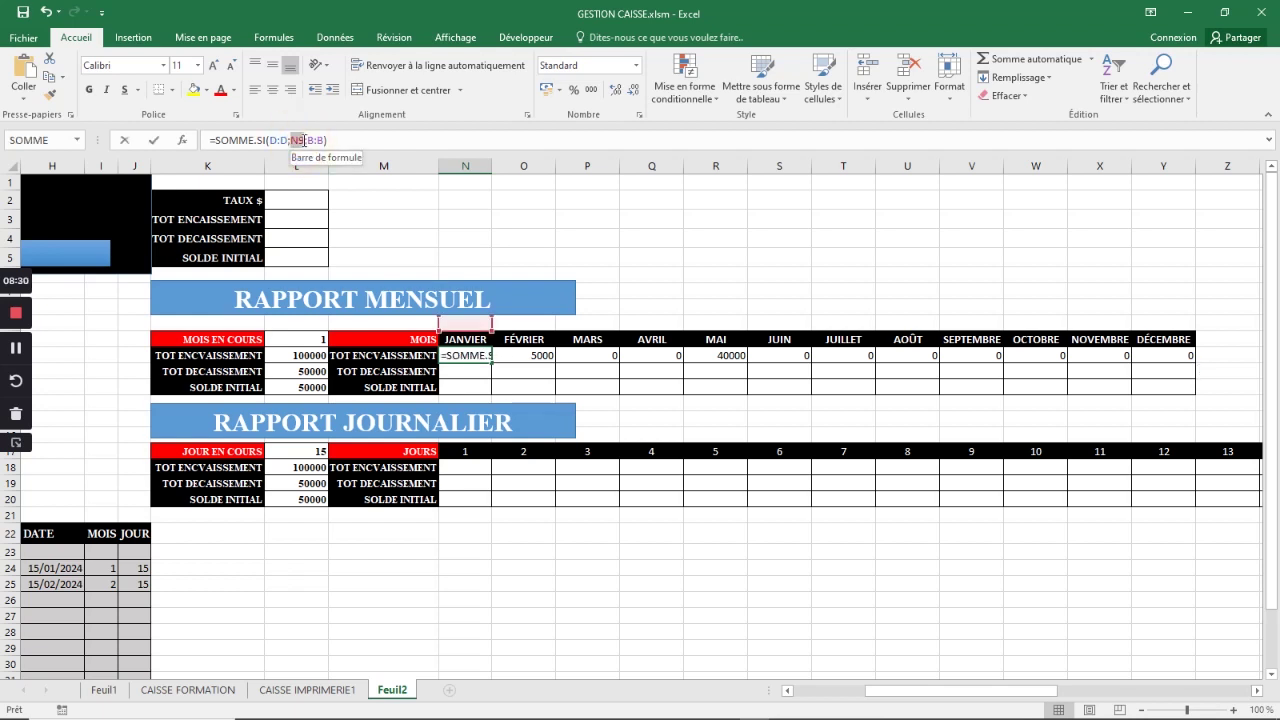
pyautogui.click(476, 162)
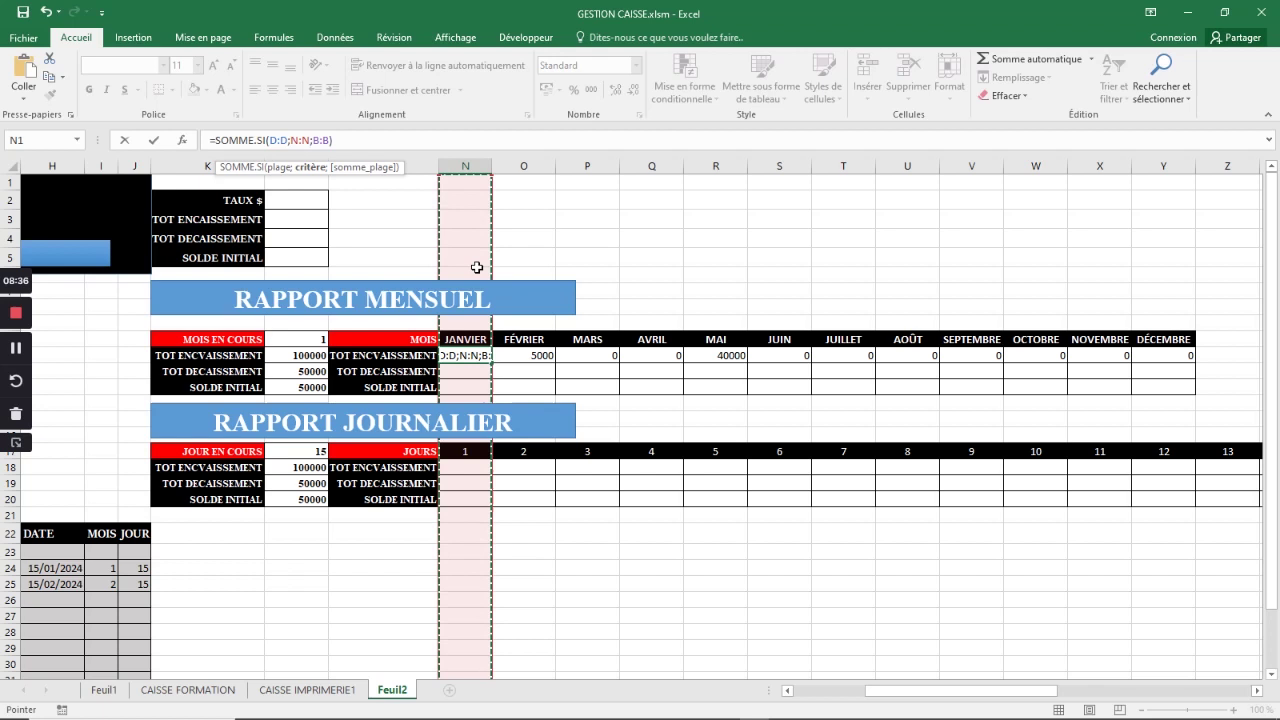
pyautogui.press('Return')
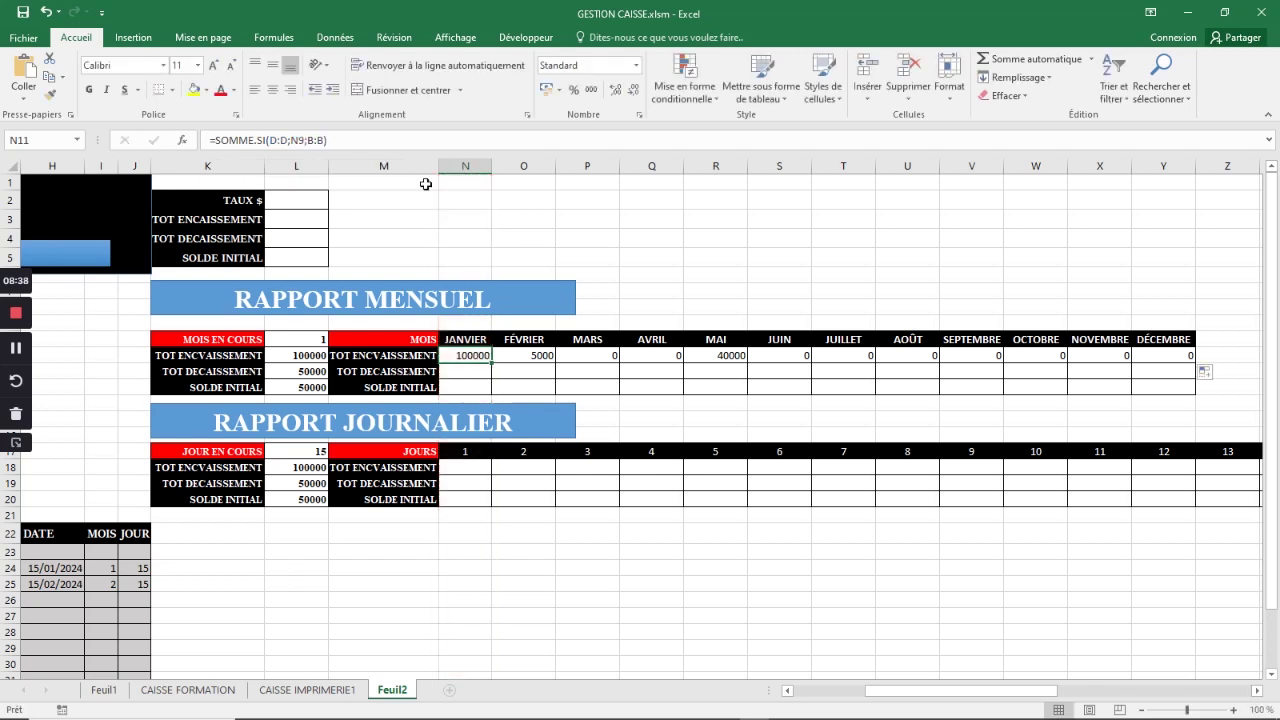
pyautogui.click(464, 165)
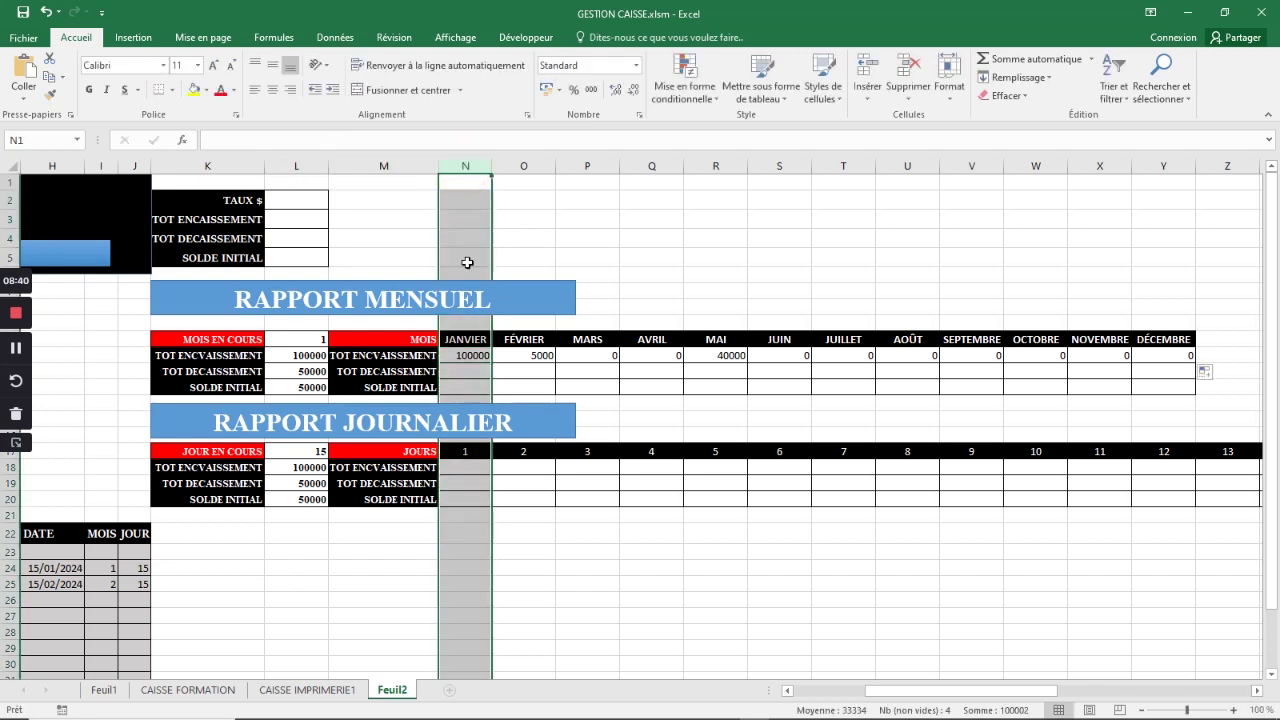
pyautogui.click(466, 321)
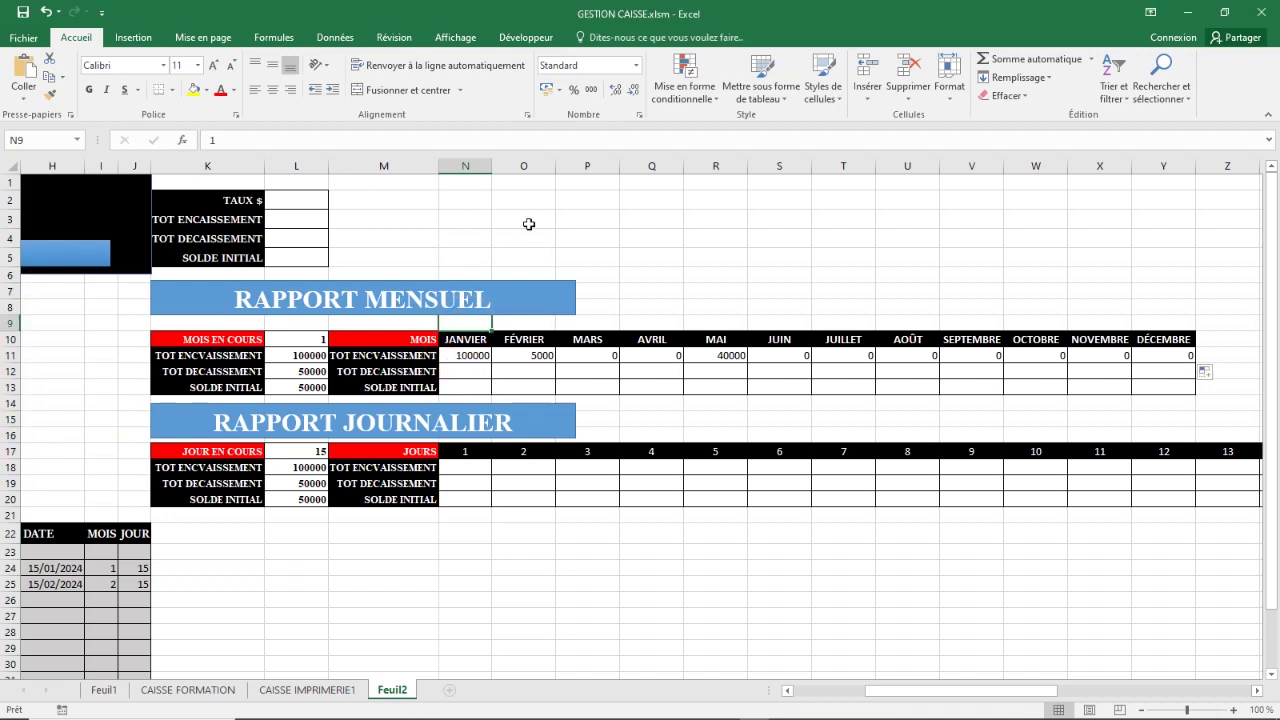
# Step: Compare the criterion references in February's and March's total receipts formulas and check the month number in O9
pyautogui.click(540, 355)
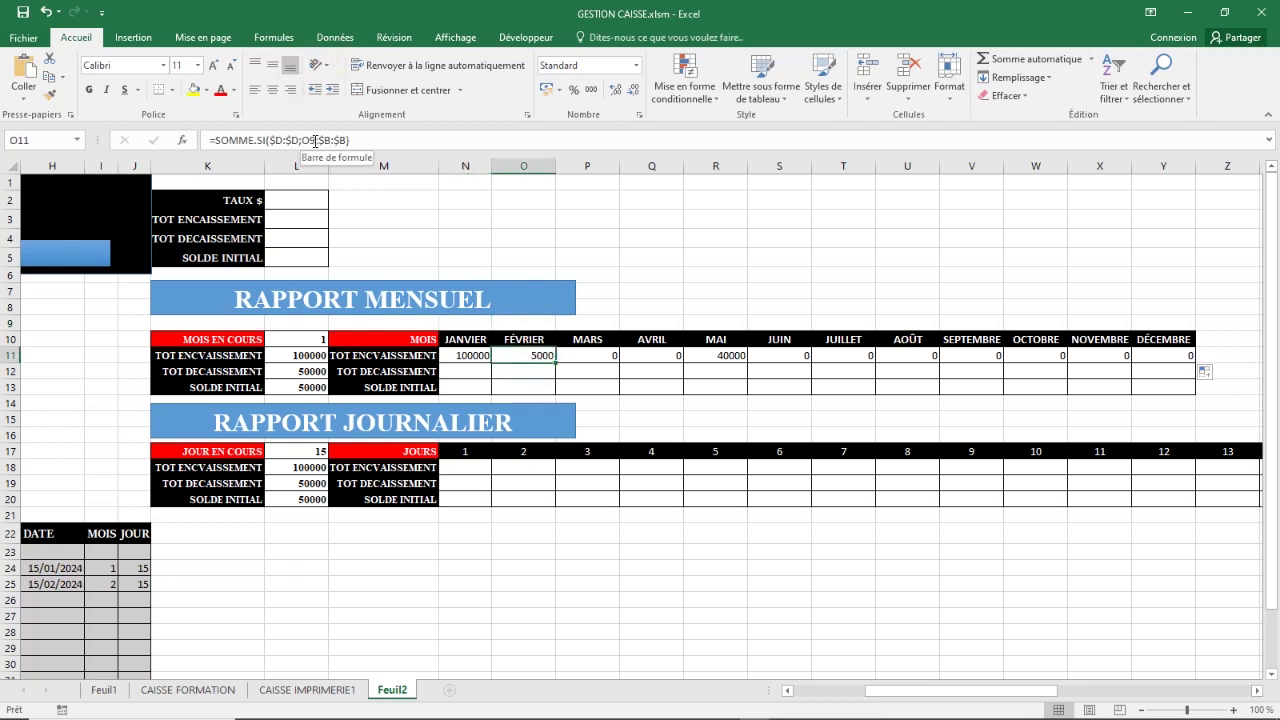
pyautogui.click(525, 167)
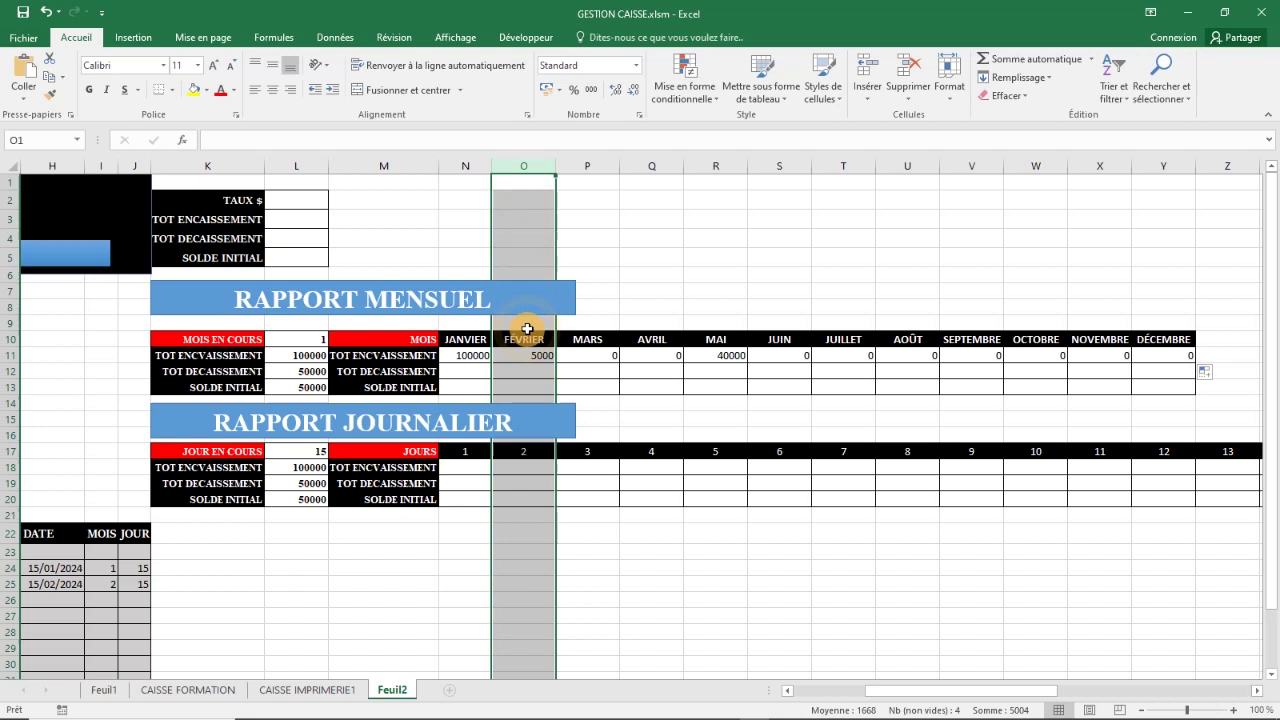
pyautogui.click(526, 325)
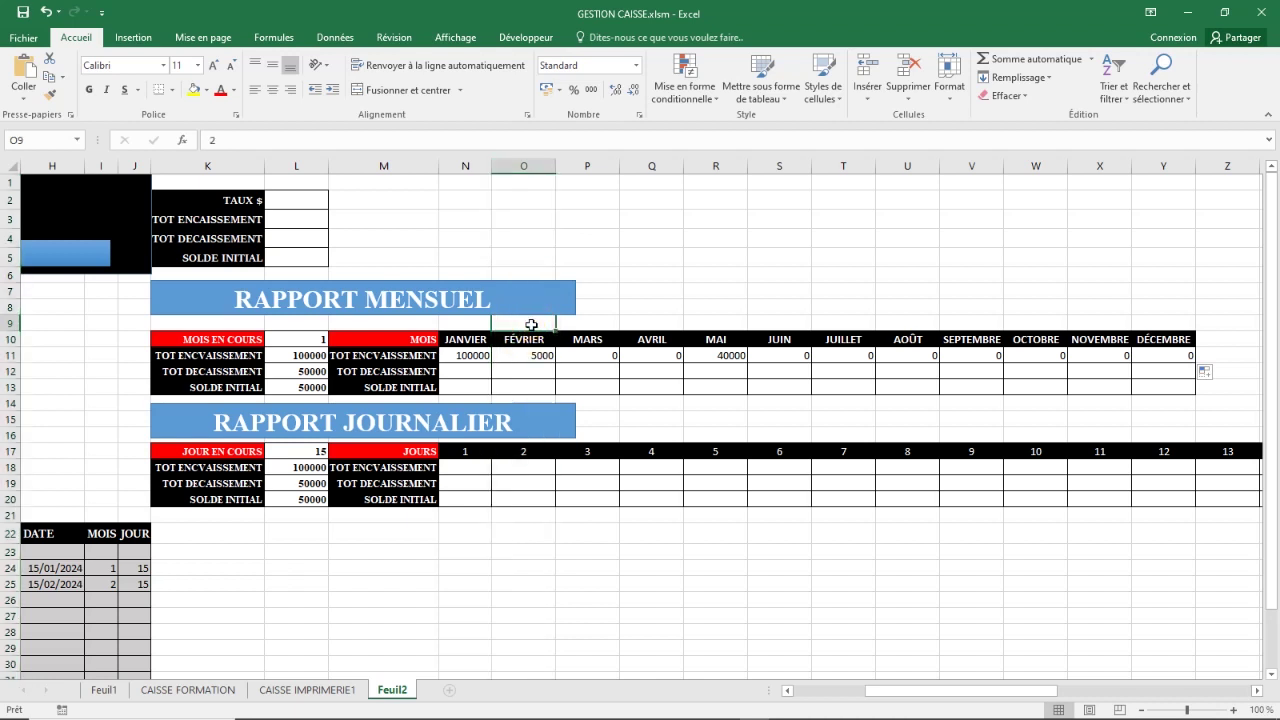
pyautogui.click(597, 358)
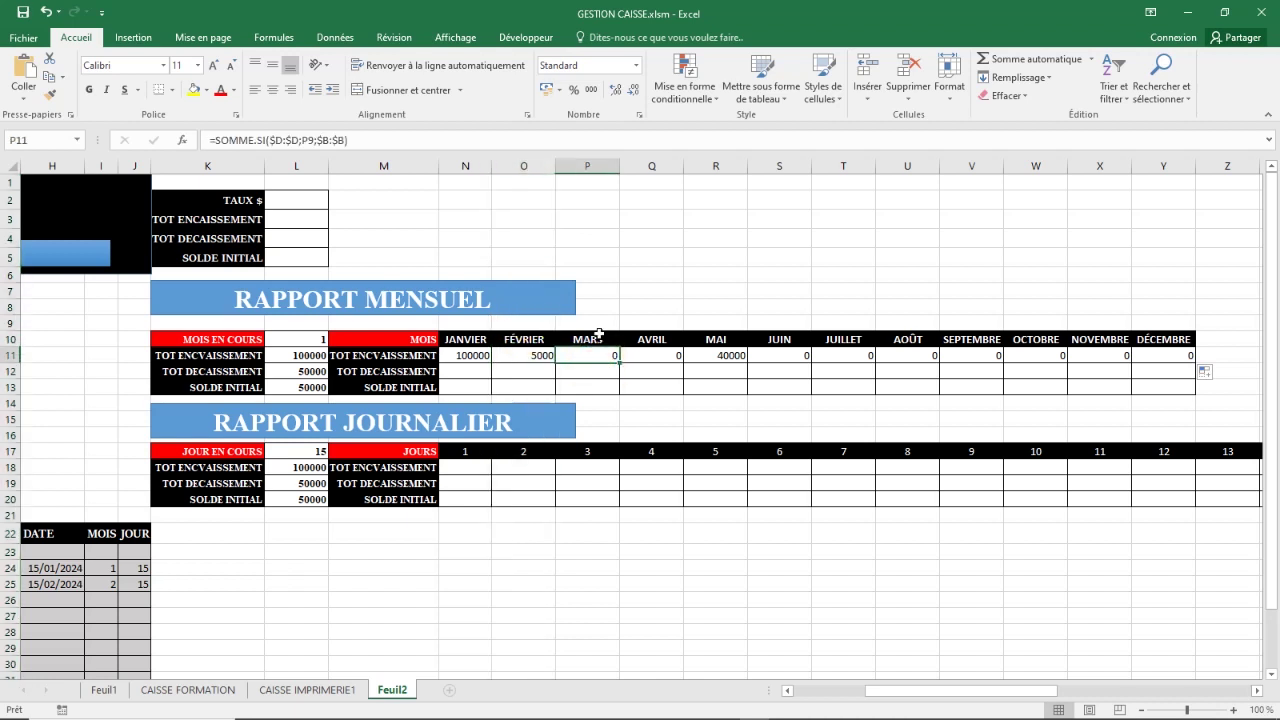
pyautogui.doubleClick(308, 140)
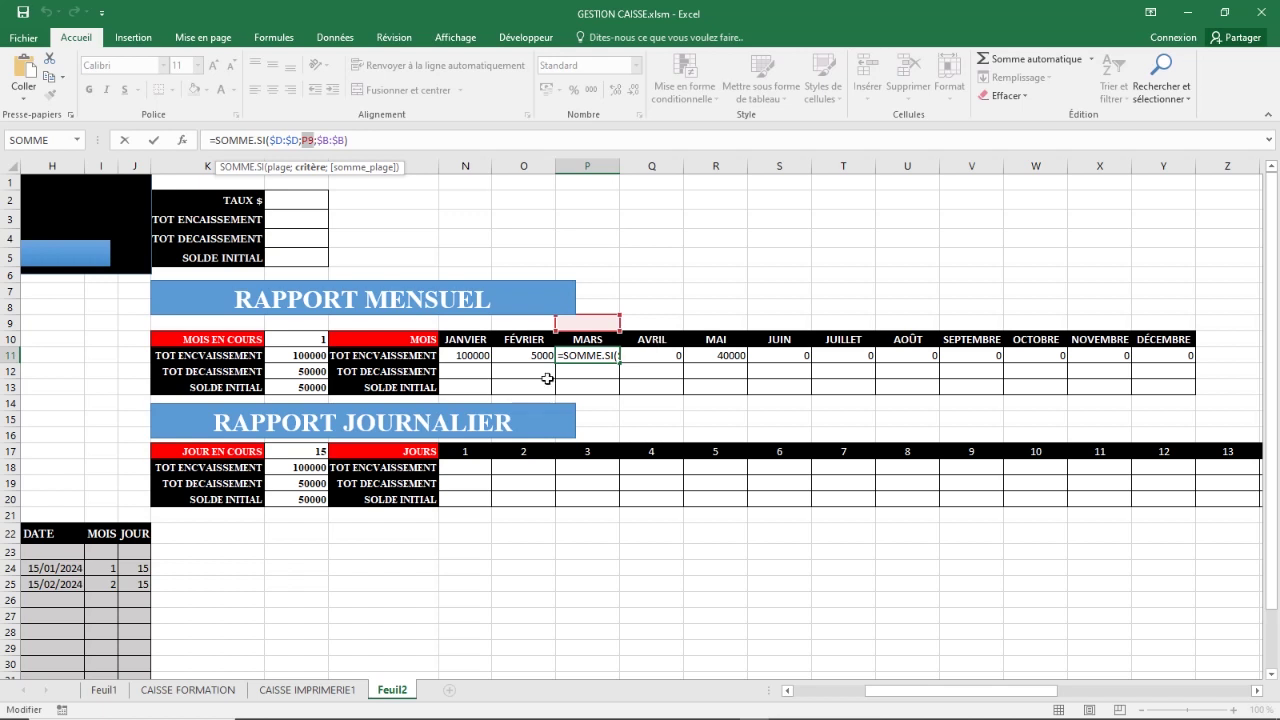
pyautogui.click(479, 372)
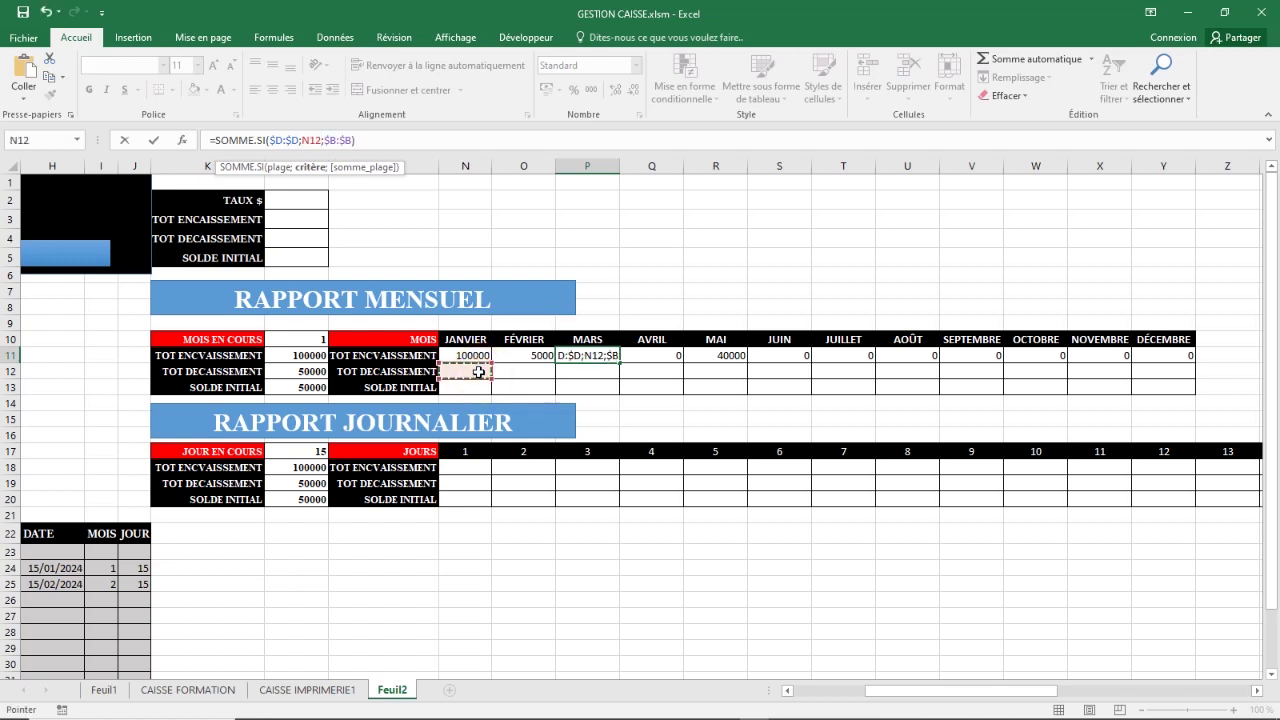
pyautogui.press('Escape')
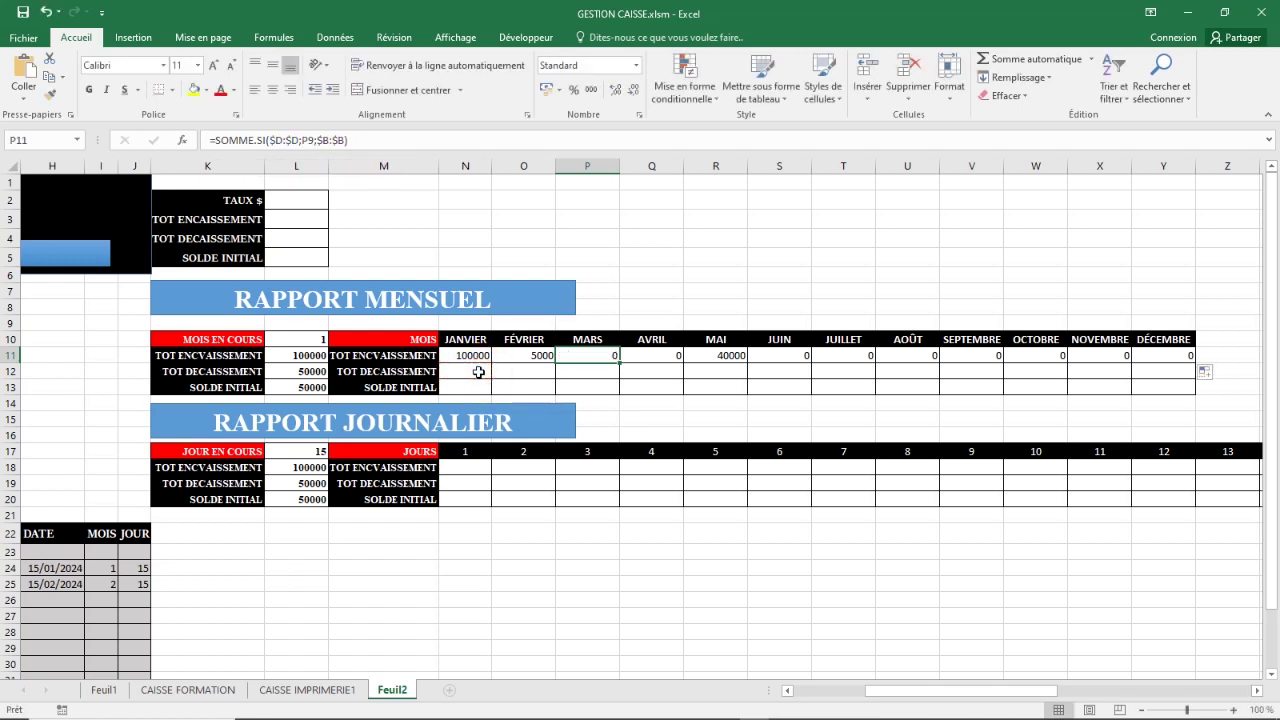
# Step: Start a SOMME.SI formula for January's total disbursements in N12, with disbursement month column I:I as the range
pyautogui.click(479, 372)
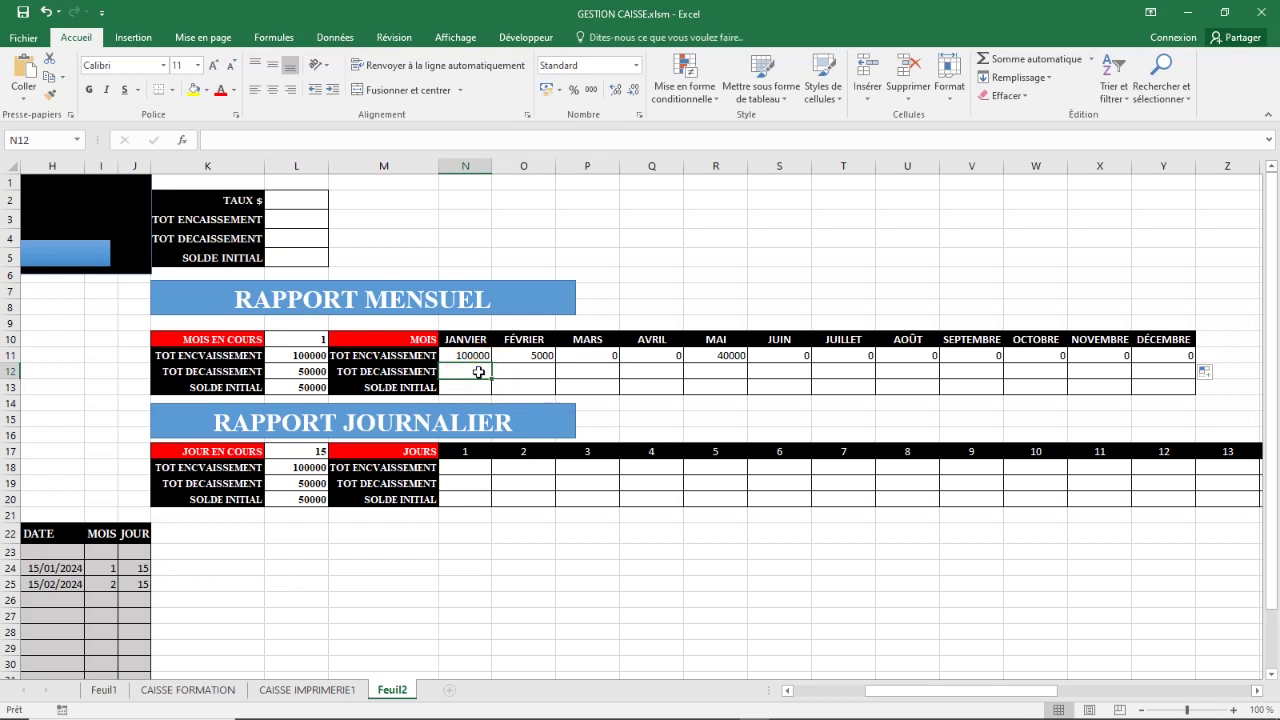
pyautogui.write('=')
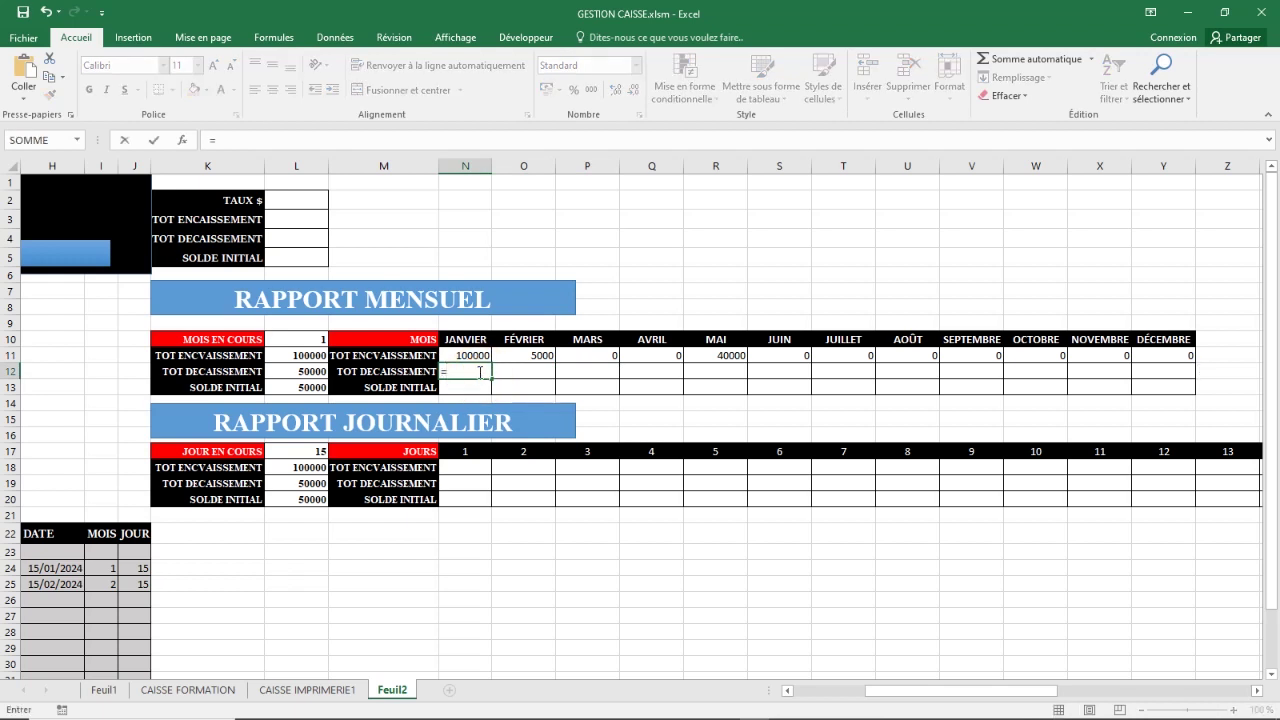
pyautogui.write('som')
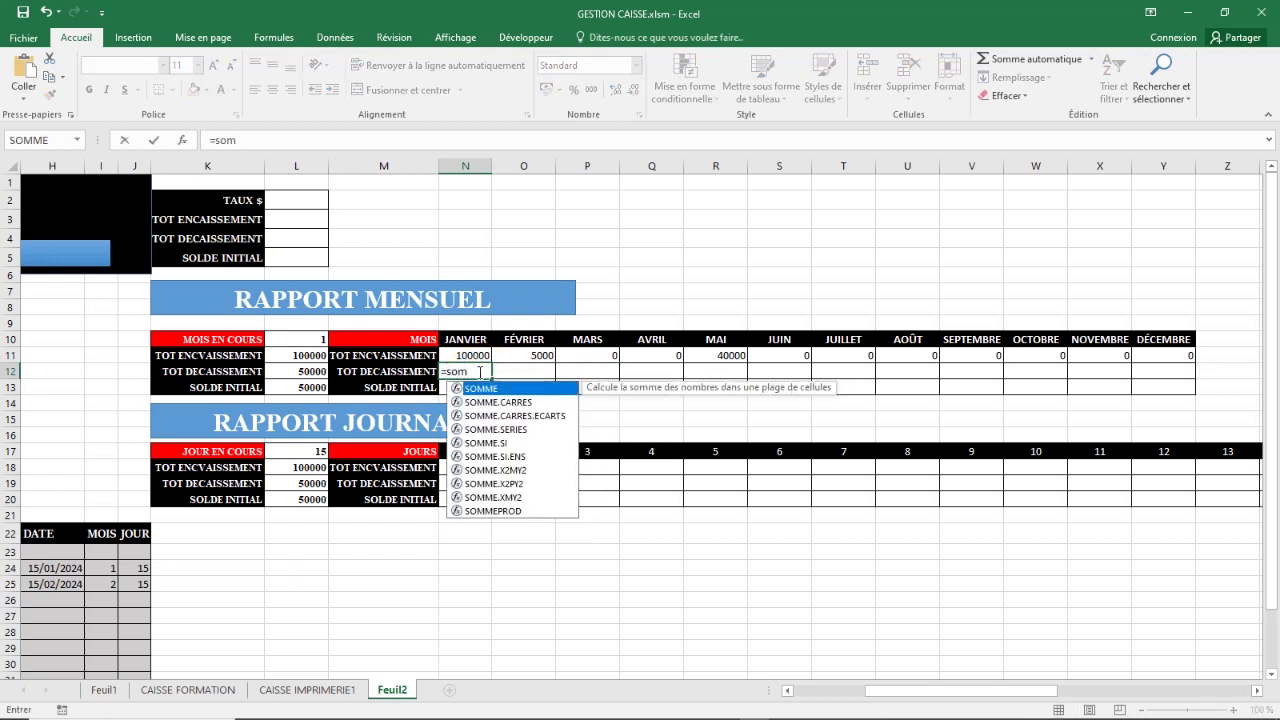
pyautogui.doubleClick(491, 445)
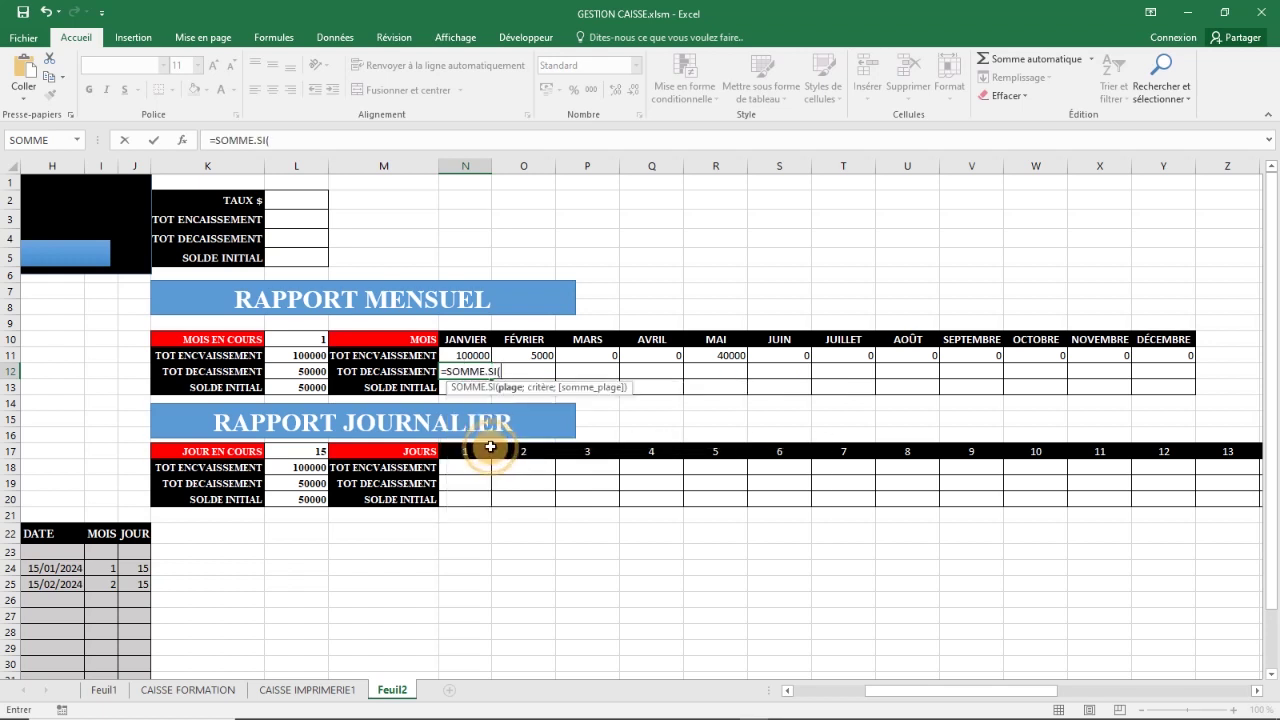
pyautogui.click(181, 140)
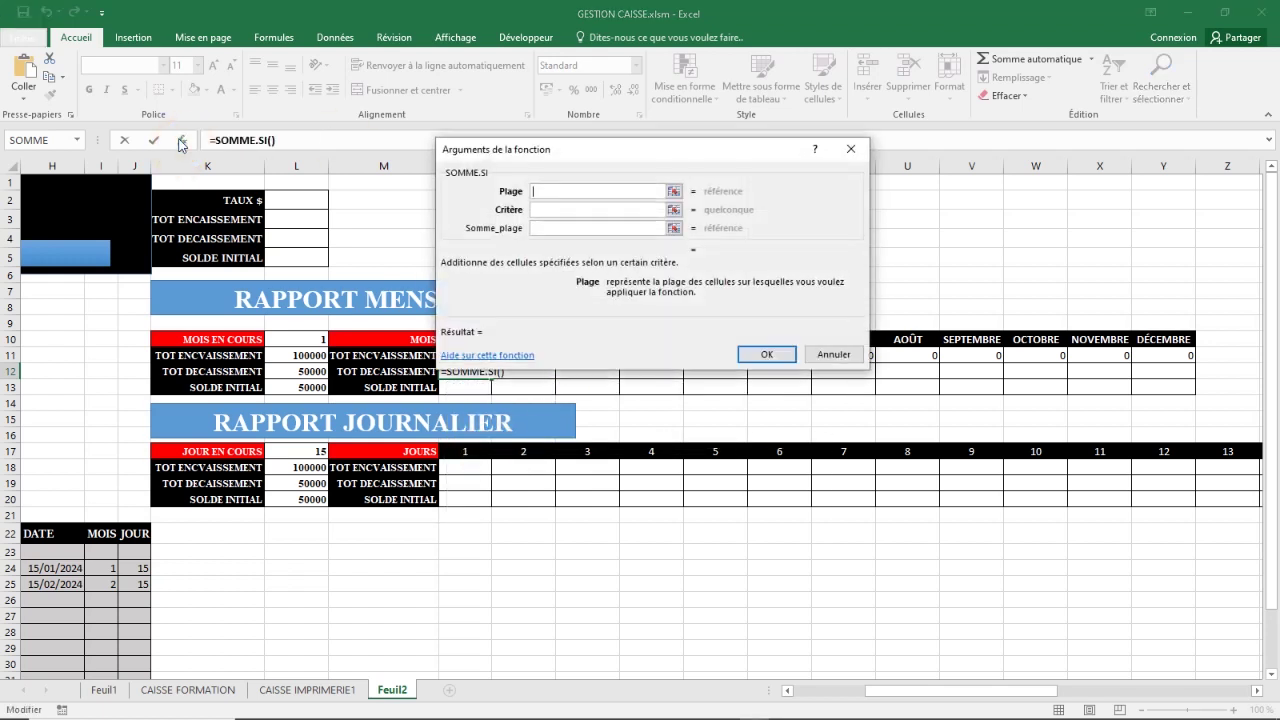
pyautogui.click(570, 196)
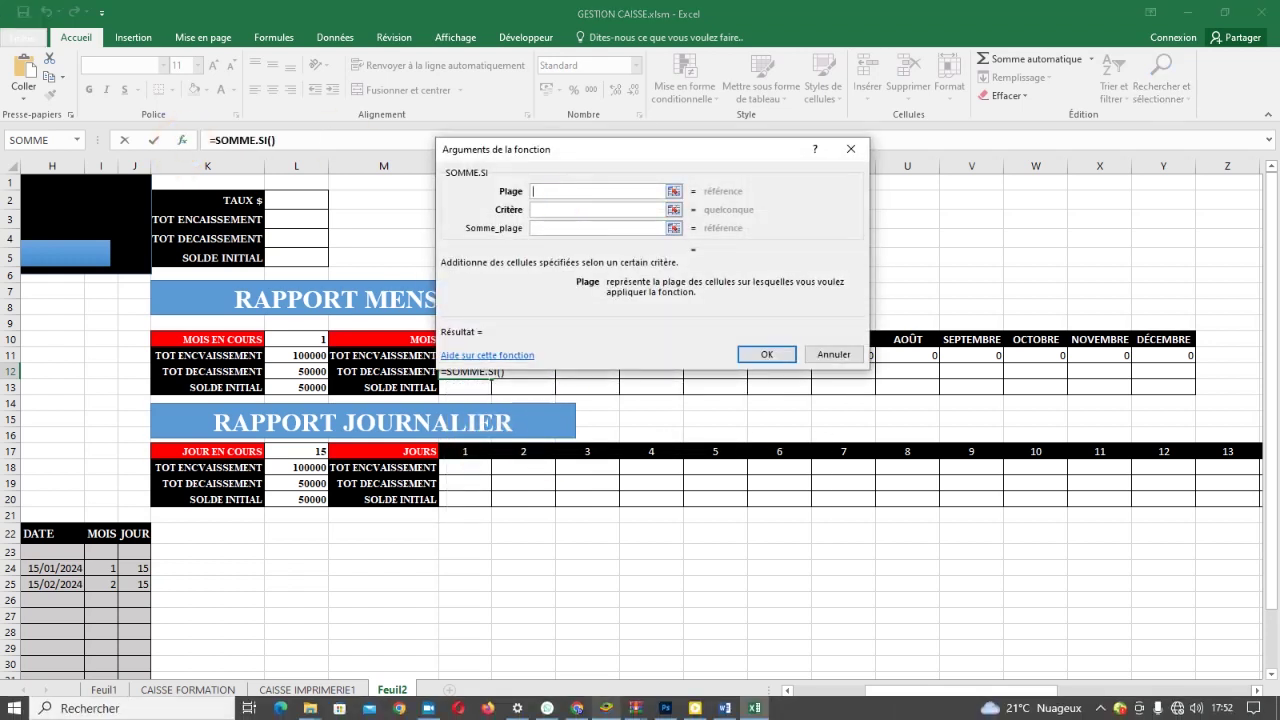
pyautogui.moveTo(896, 692); pyautogui.dragTo(855, 690)
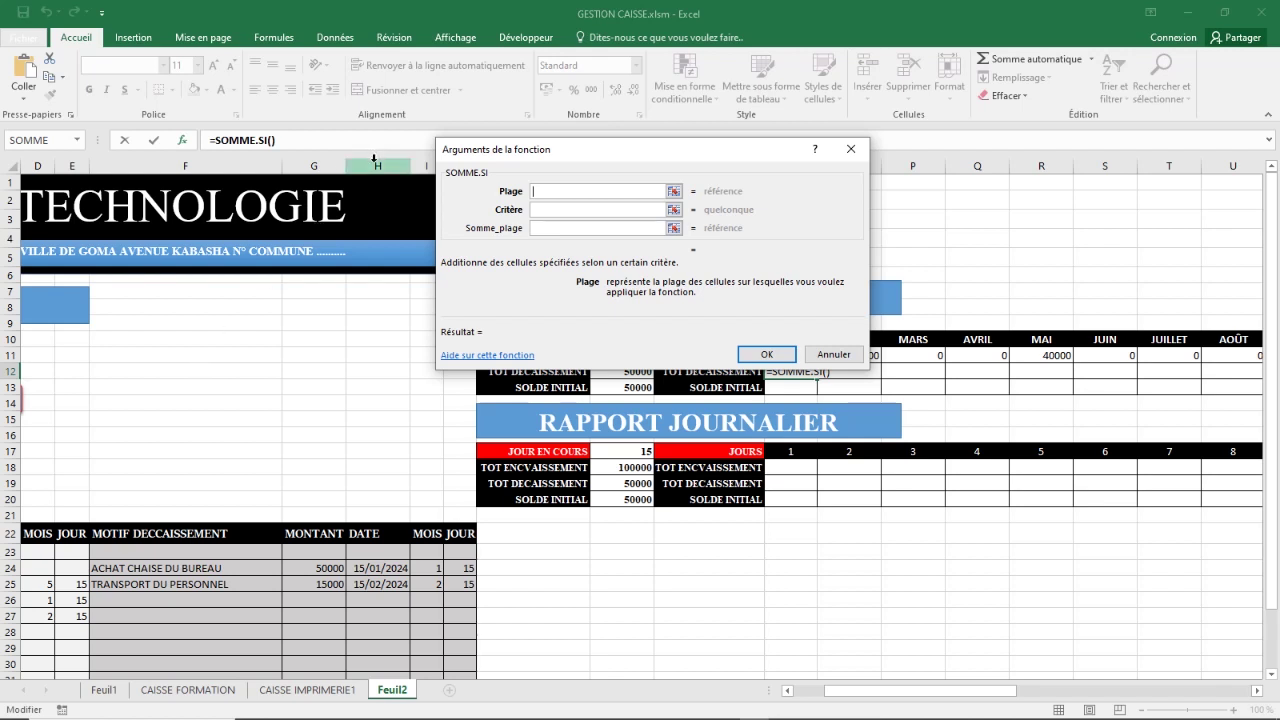
pyautogui.click(427, 163)
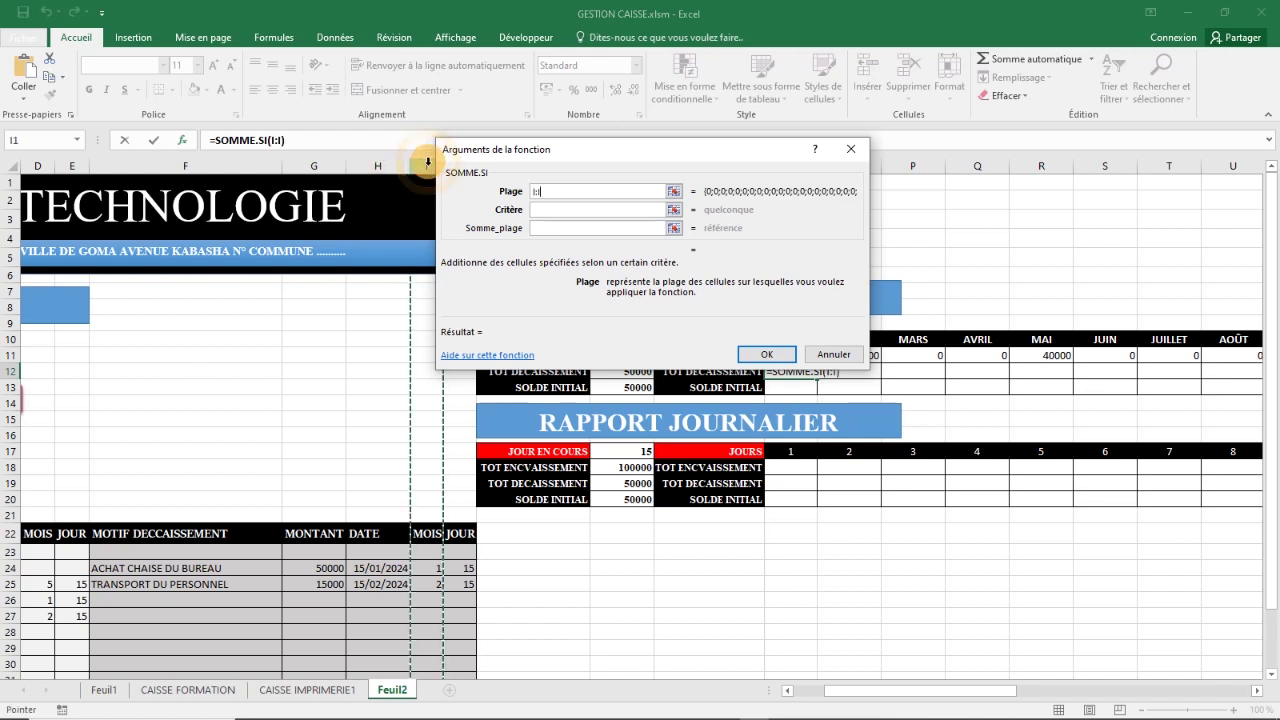
# Step: Set the SOMME.SI criterion to January's month number in N9 and the sum range to disbursement amount column G:G
pyautogui.click(540, 211)
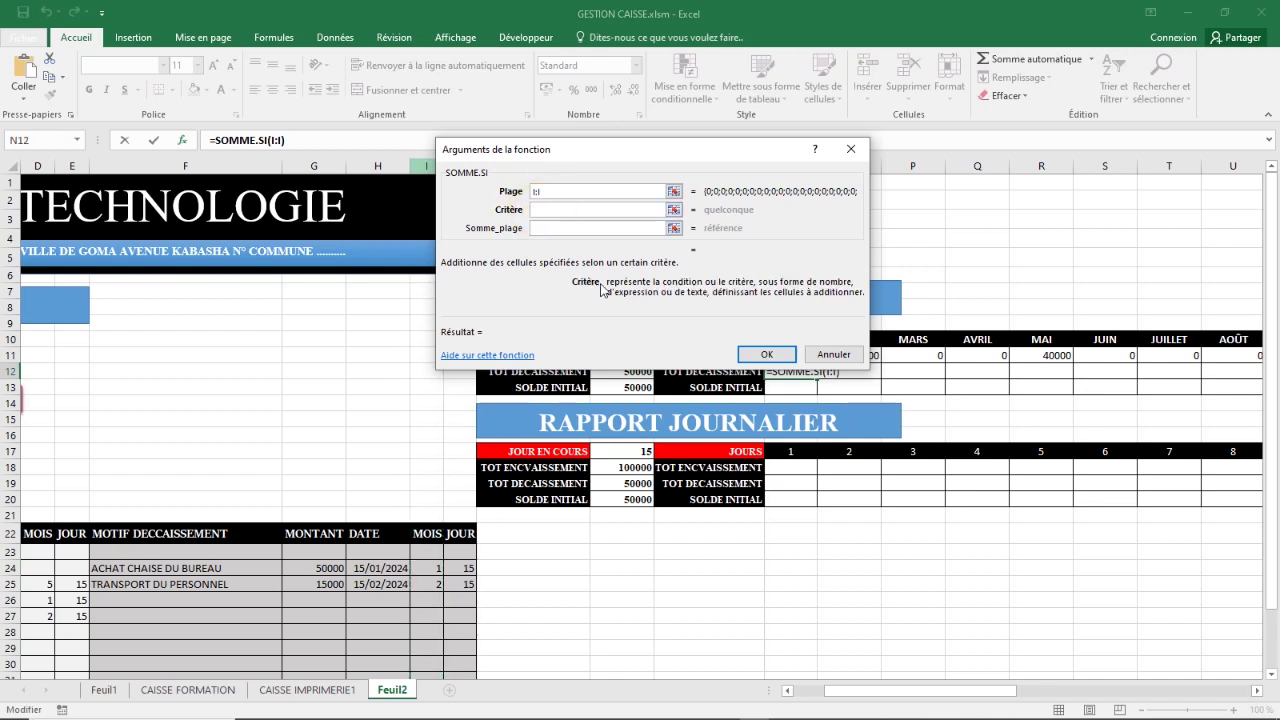
pyautogui.moveTo(653, 152); pyautogui.dragTo(474, 113)
pyautogui.click(795, 320)
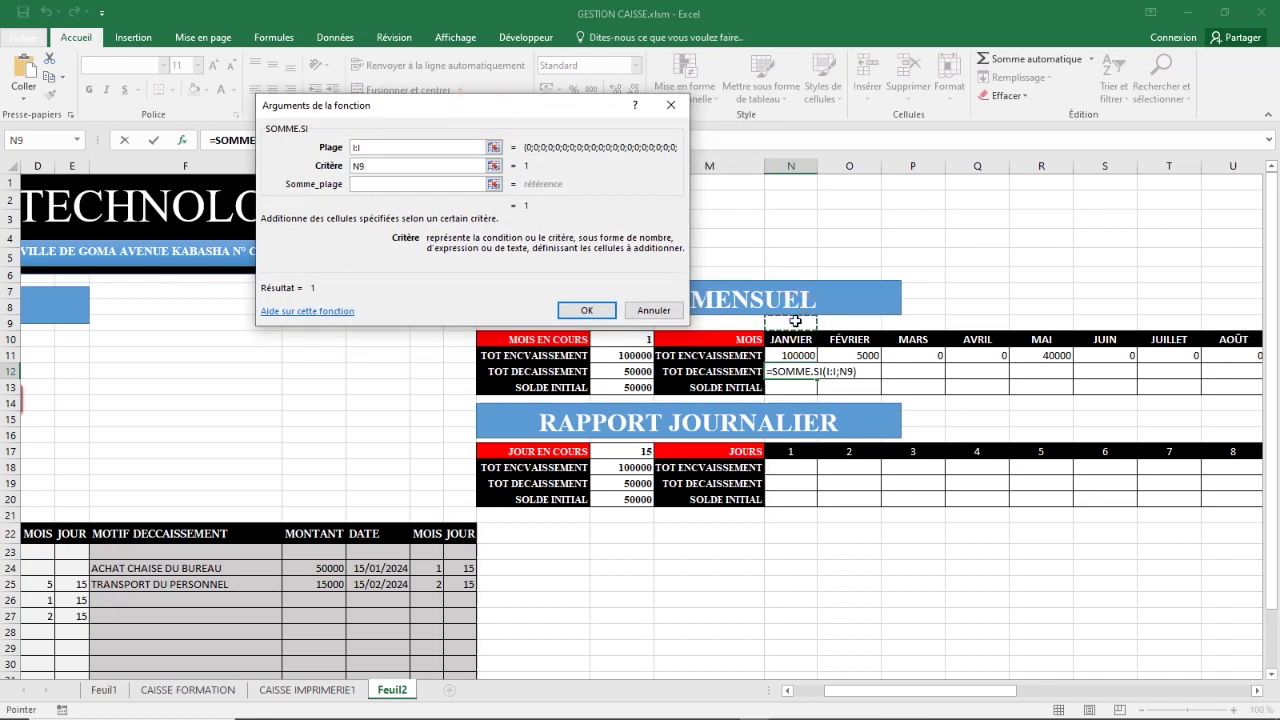
pyautogui.click(369, 183)
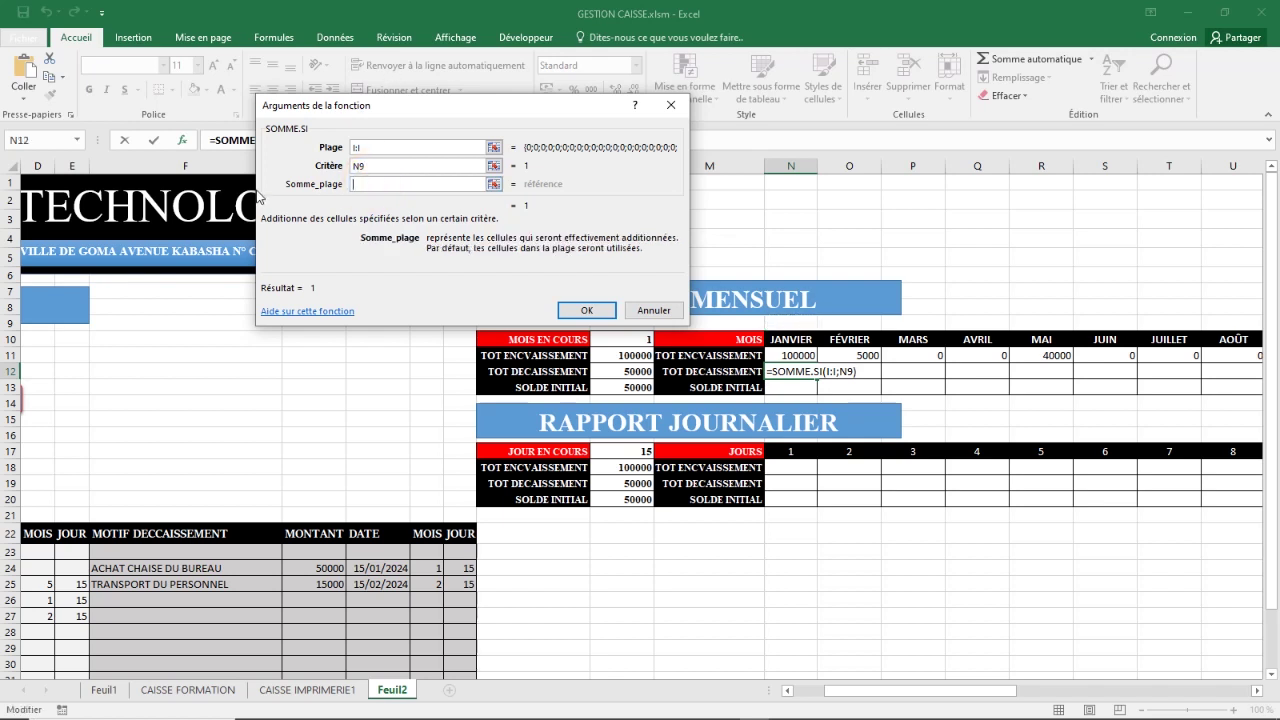
pyautogui.moveTo(413, 115); pyautogui.dragTo(577, 103)
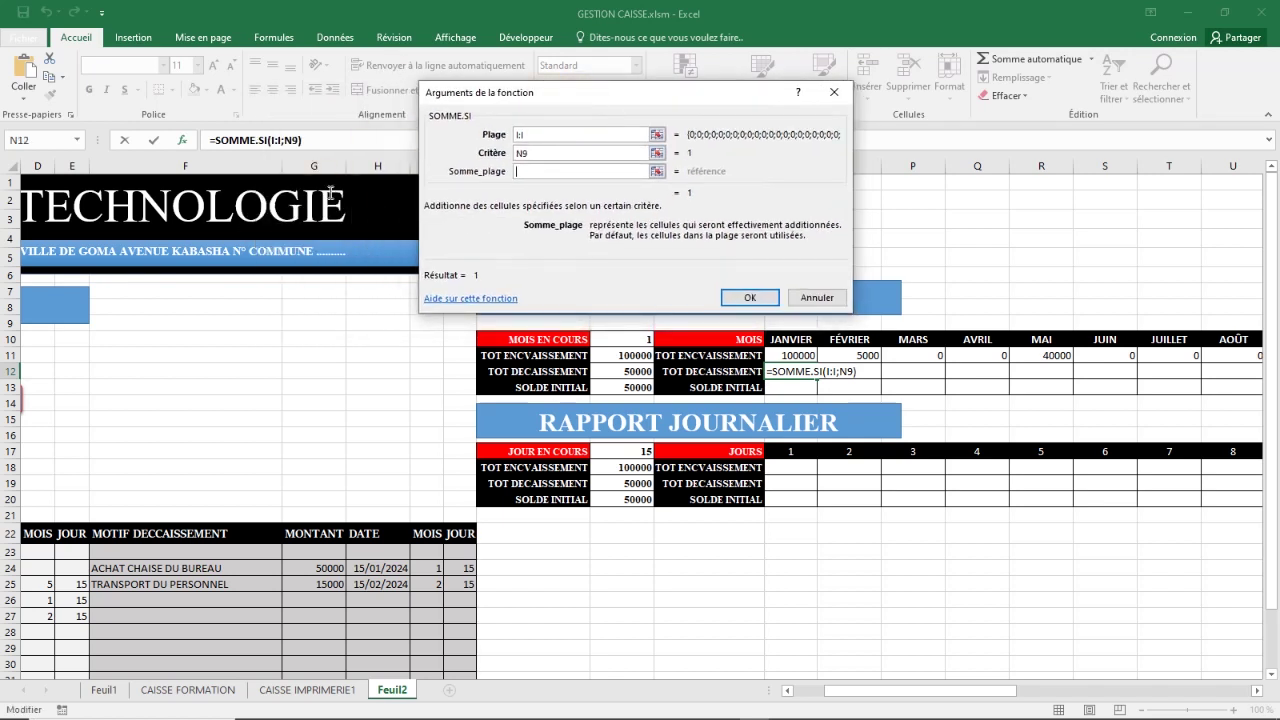
pyautogui.click(318, 160)
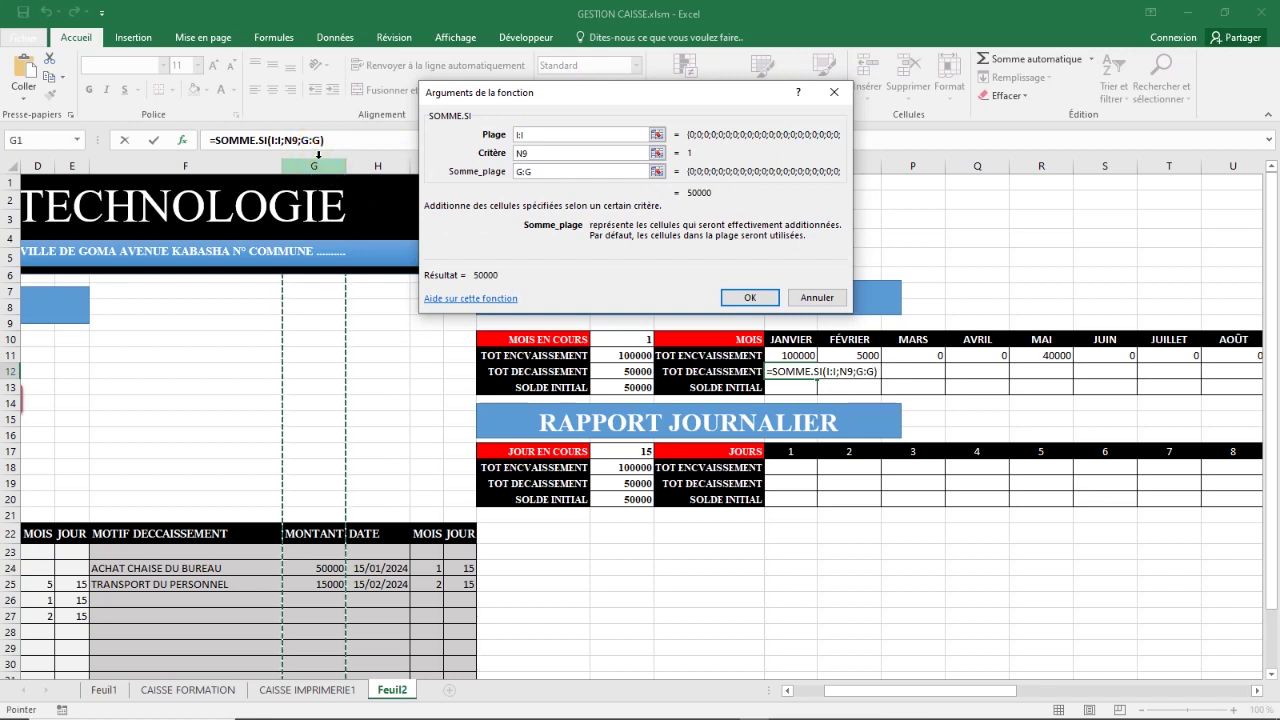
# Step: Lock the formula's column references as $G:$G and $I:$I, and fill January's total disbursements formula across to December
pyautogui.click(528, 171)
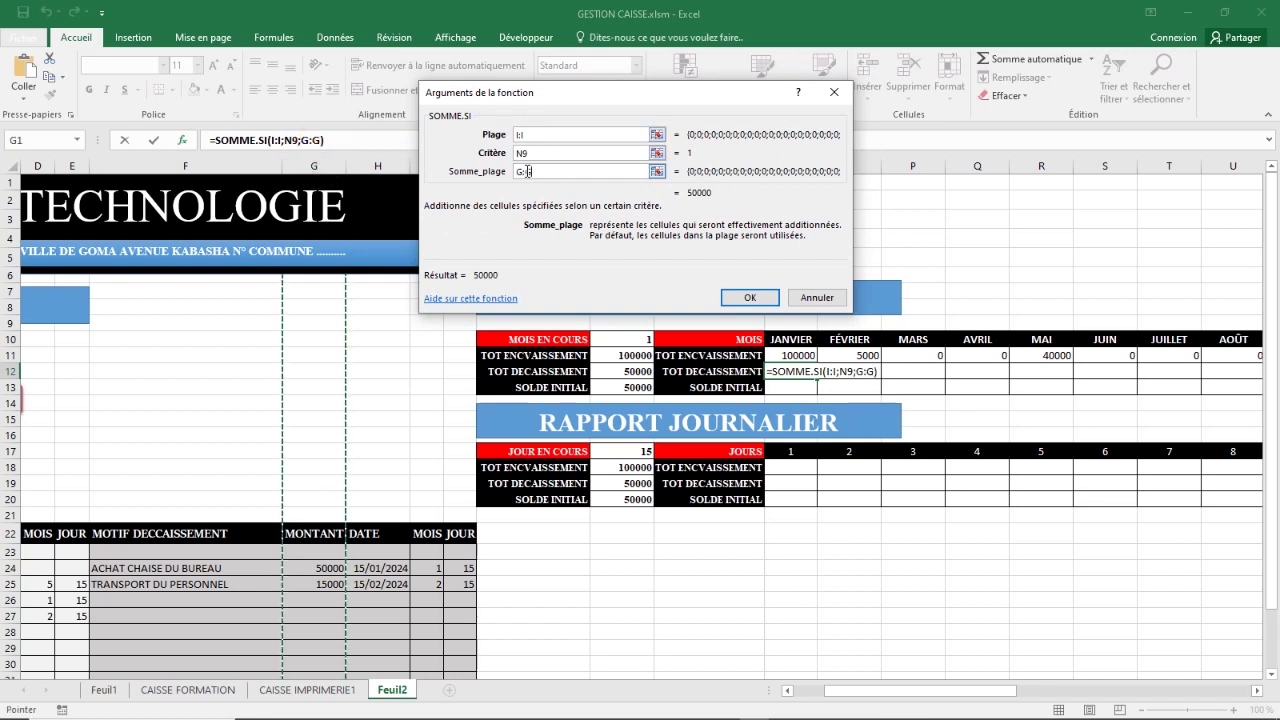
pyautogui.write('$')
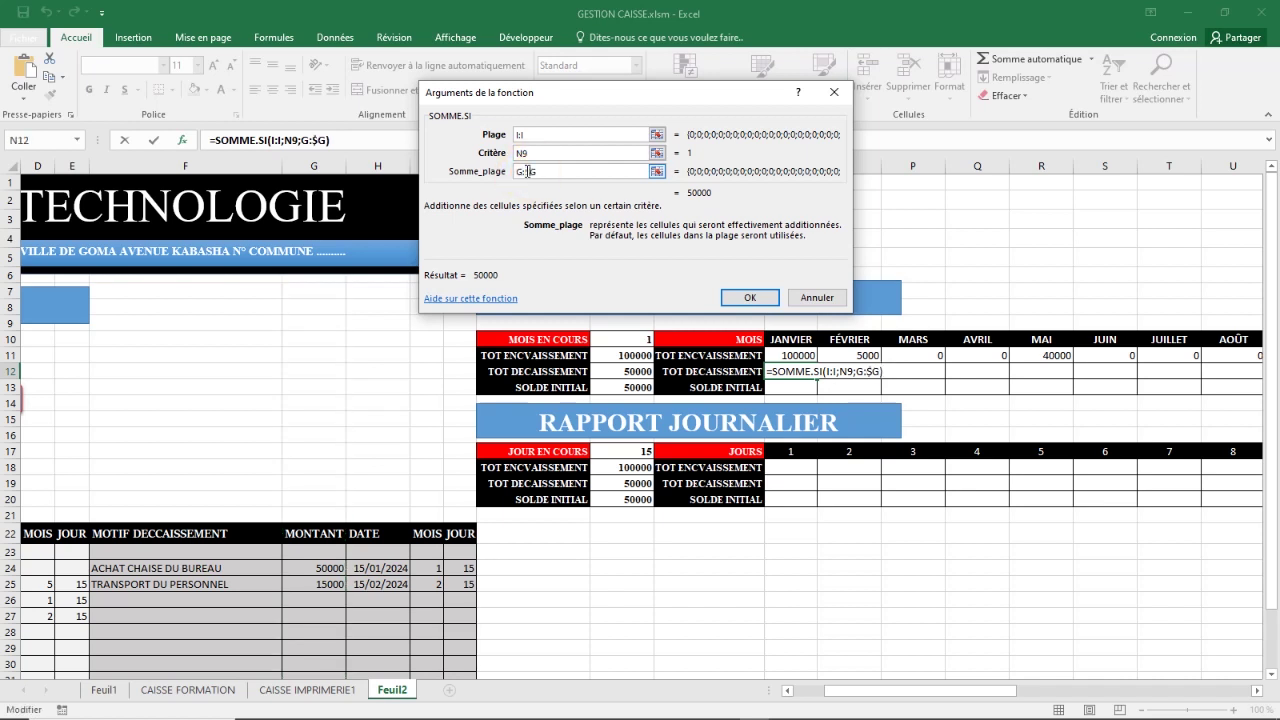
pyautogui.click(518, 172)
pyautogui.write('$')
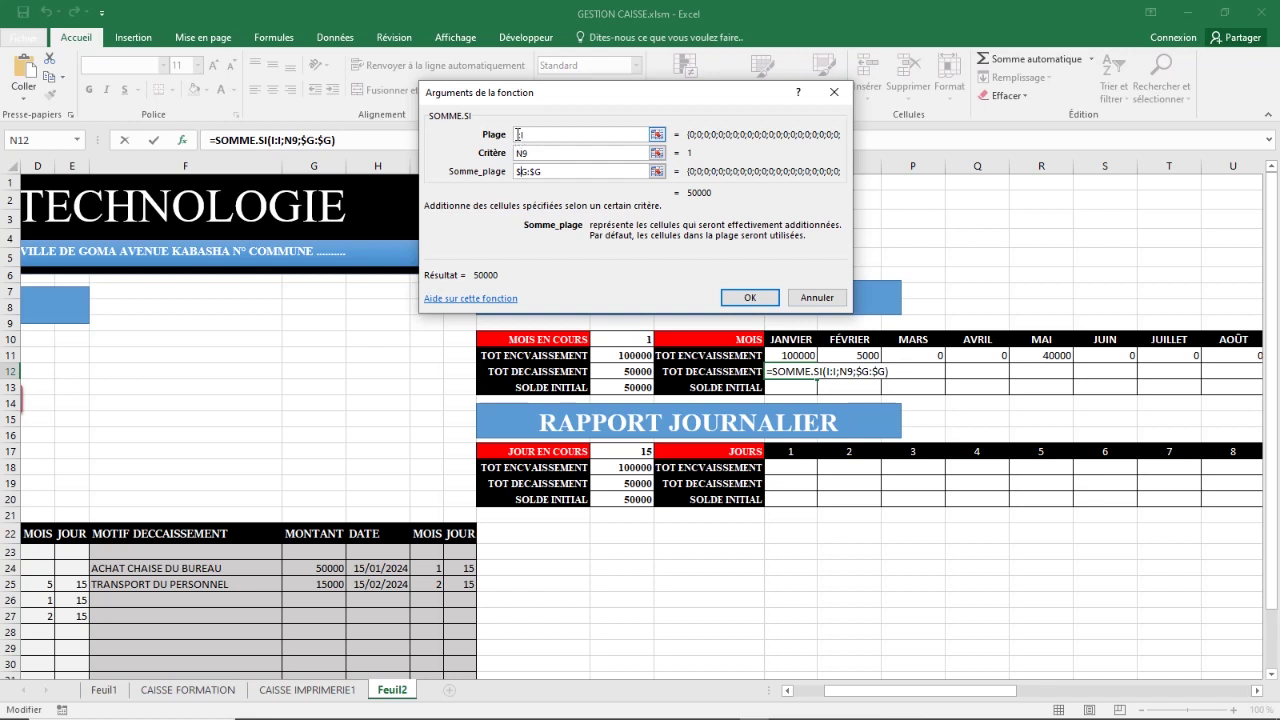
pyautogui.click(519, 134)
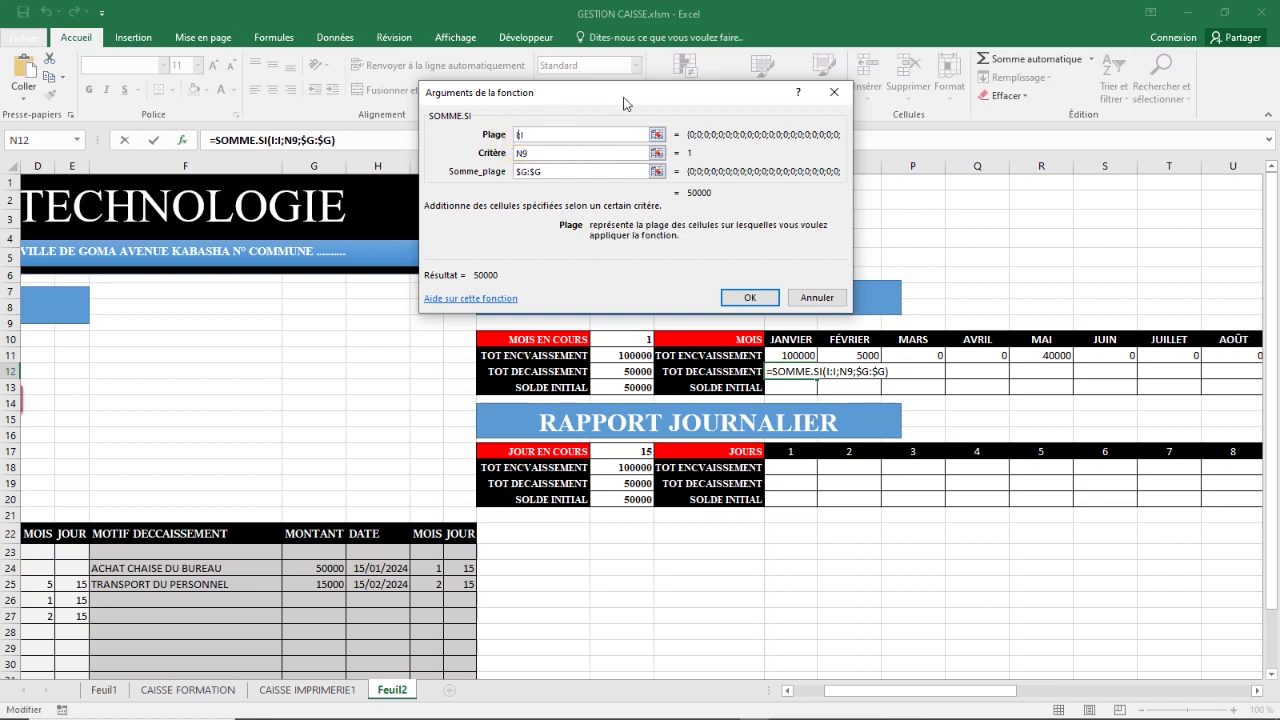
pyautogui.write('$')
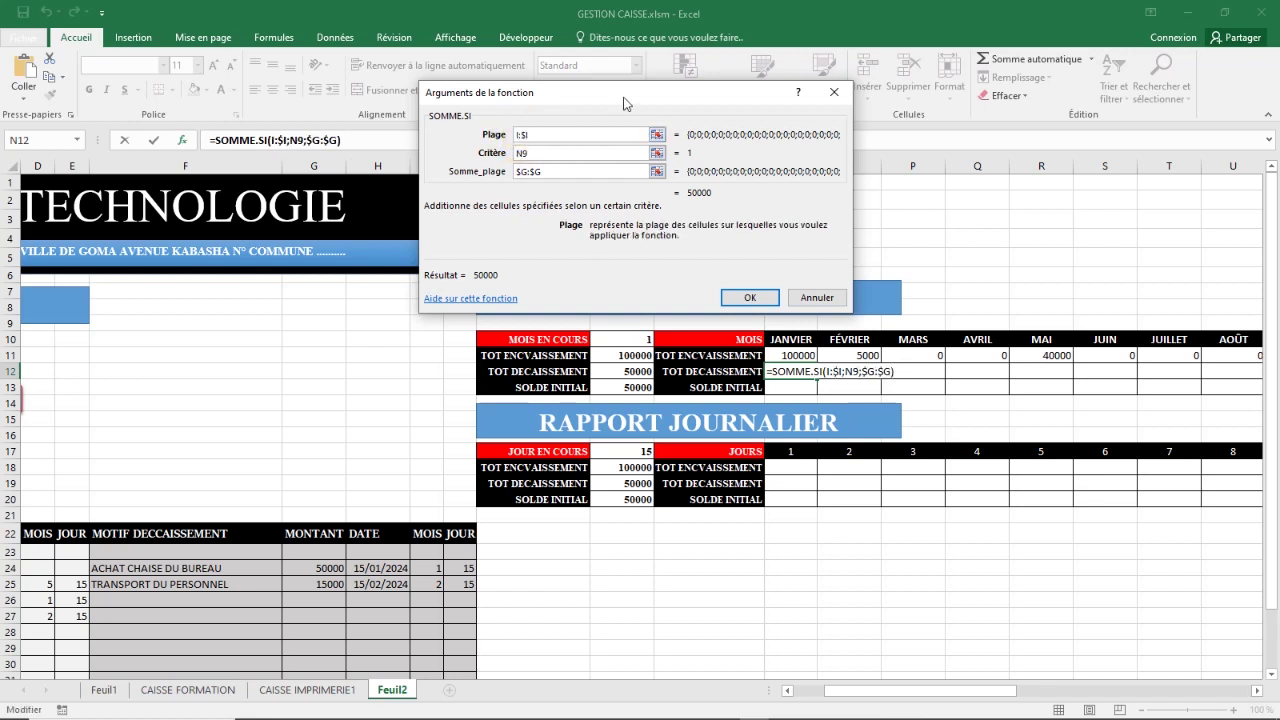
pyautogui.press('Home')
pyautogui.write('$')
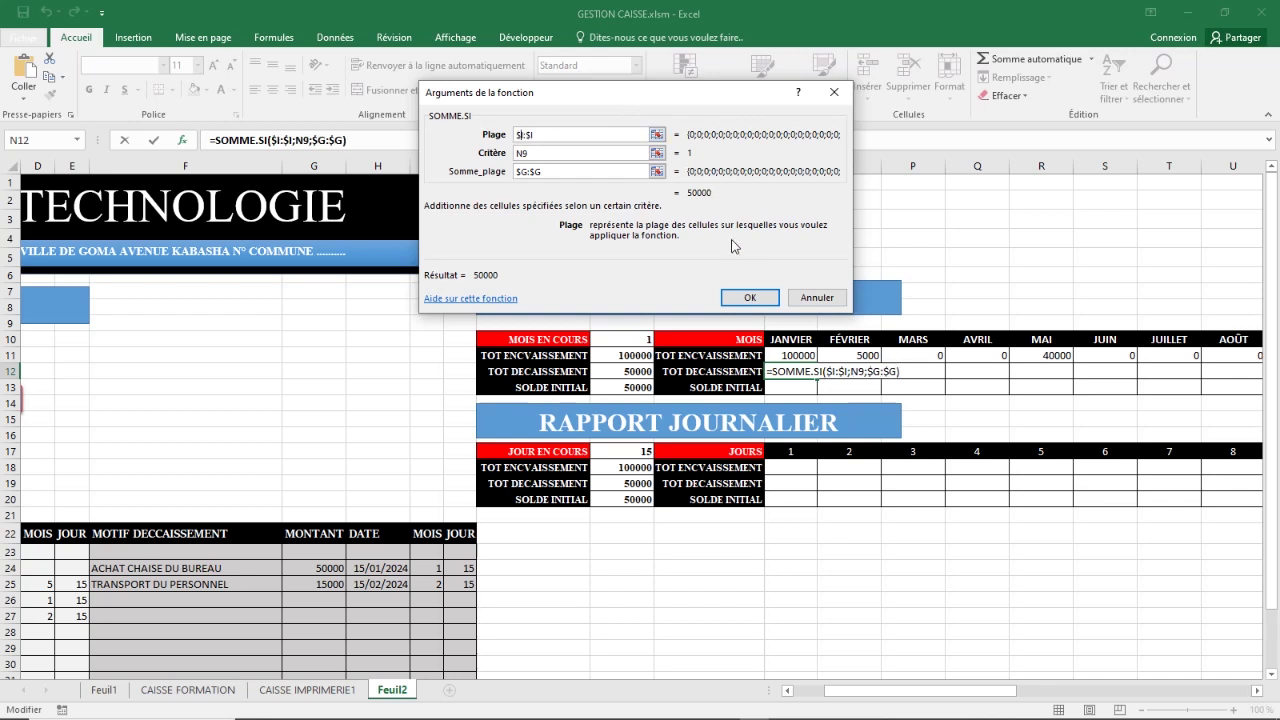
pyautogui.click(750, 300)
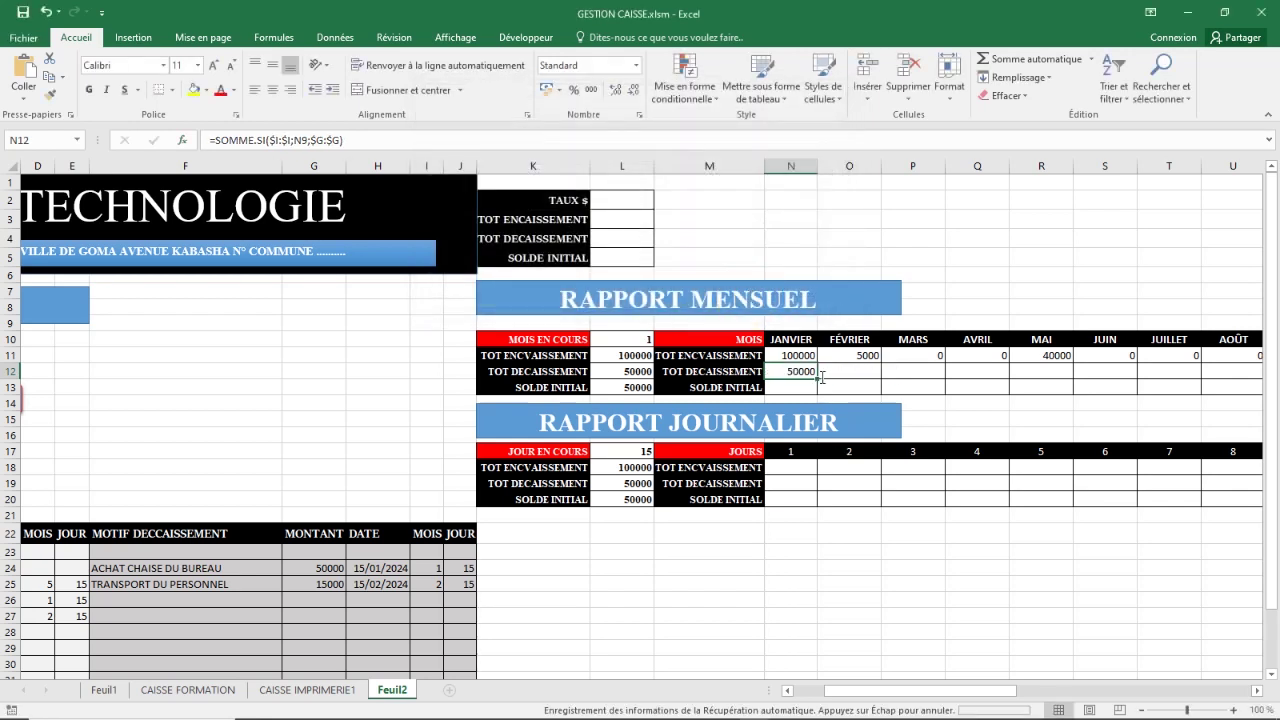
pyautogui.moveTo(817, 377); pyautogui.dragTo(1203, 378)
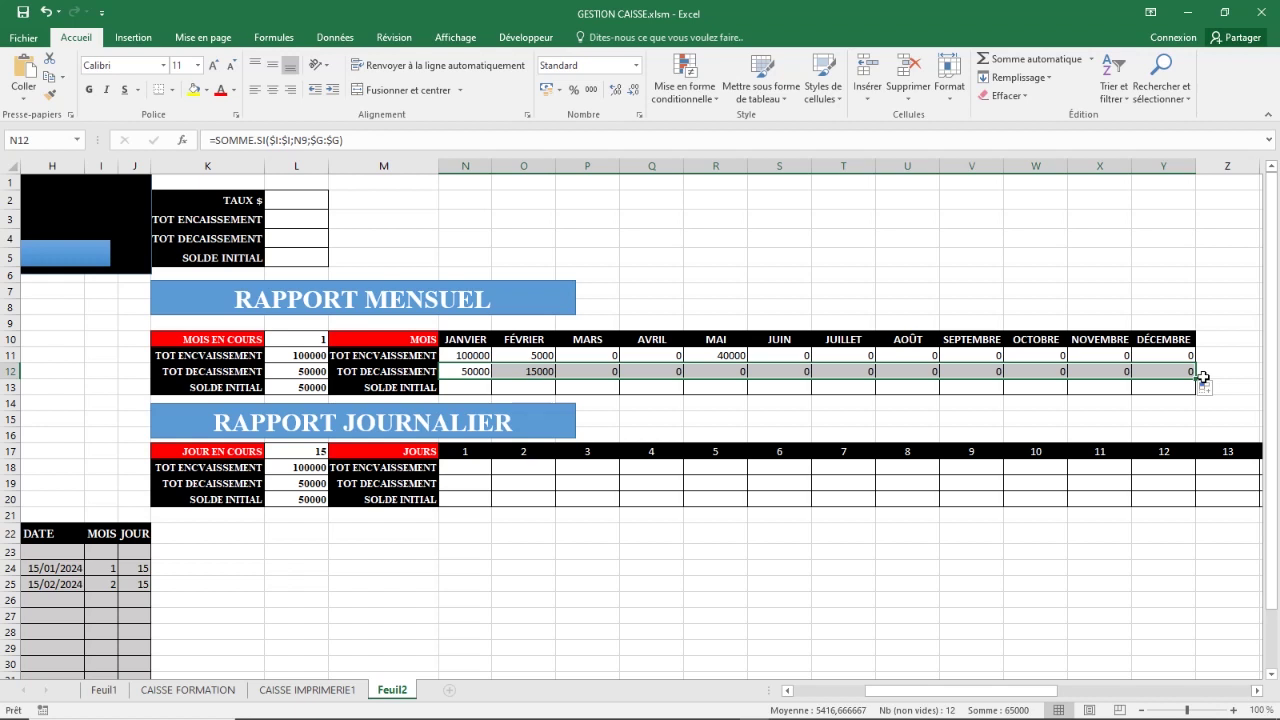
# Step: Calculate January's balance in N13 with =N11-N12, fill it across to December, and check the February and May cells
pyautogui.click(458, 390)
pyautogui.write('=')
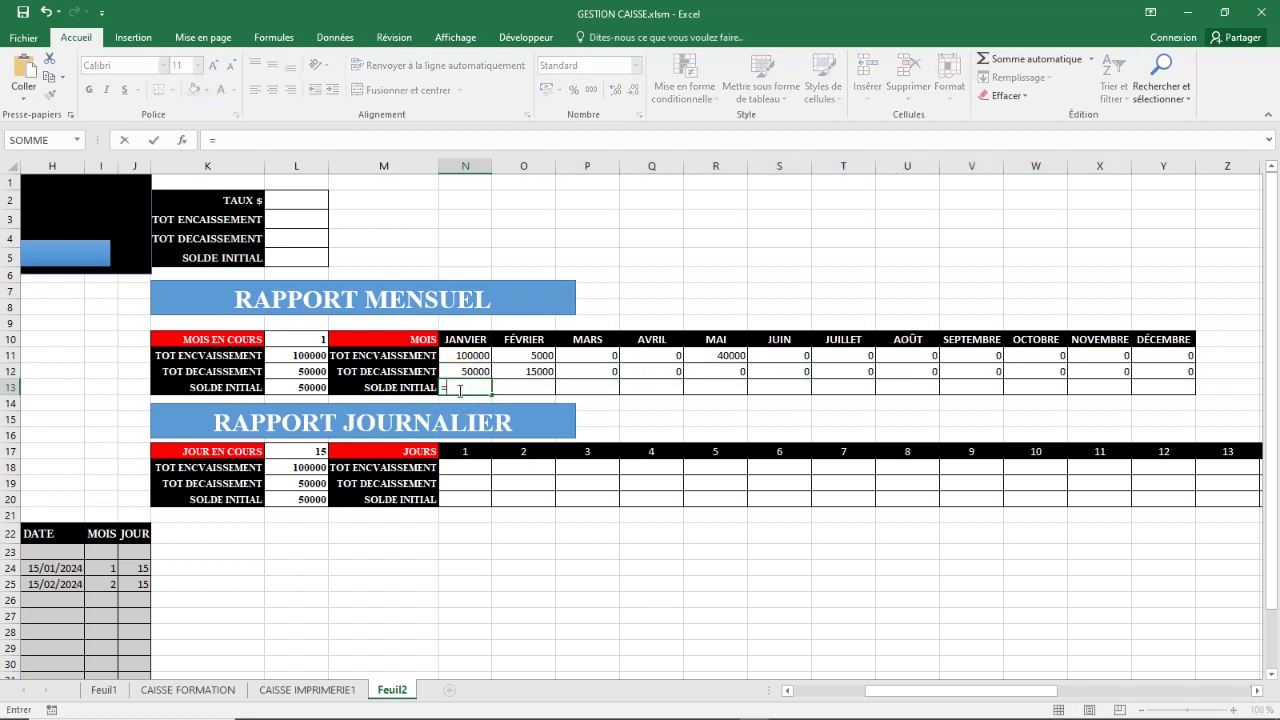
pyautogui.click(475, 354)
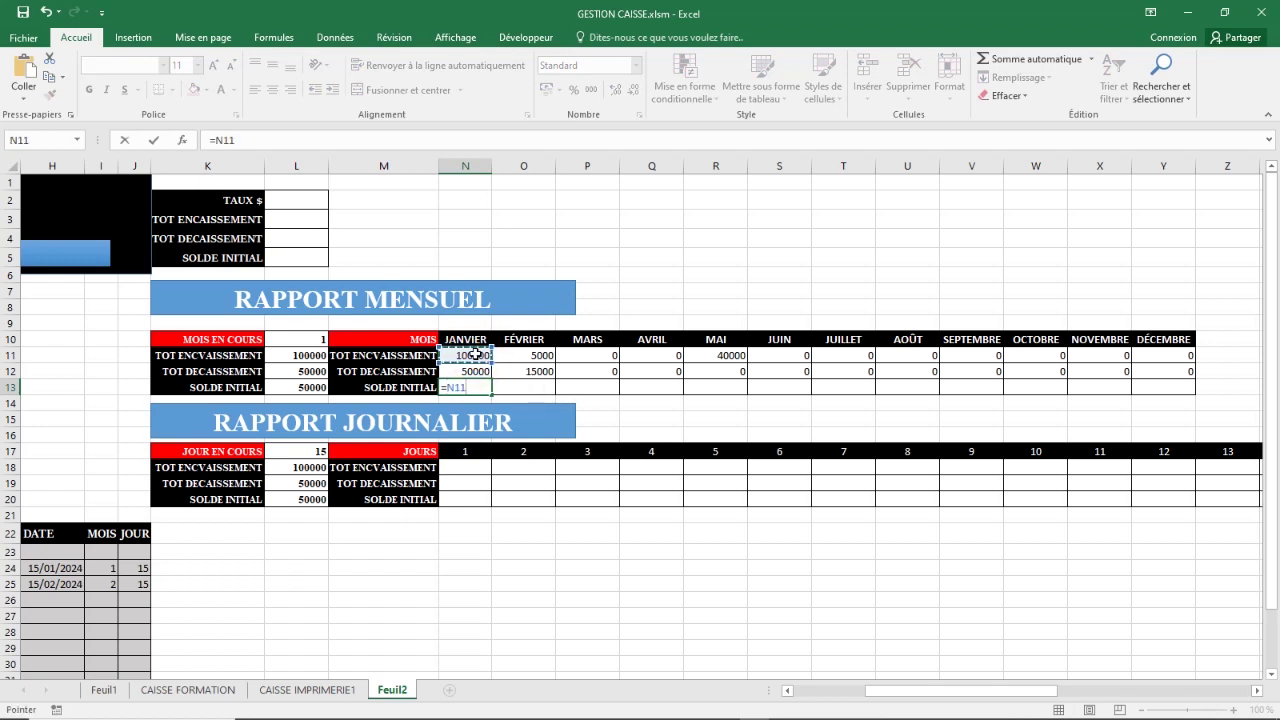
pyautogui.write('-')
pyautogui.click(477, 371)
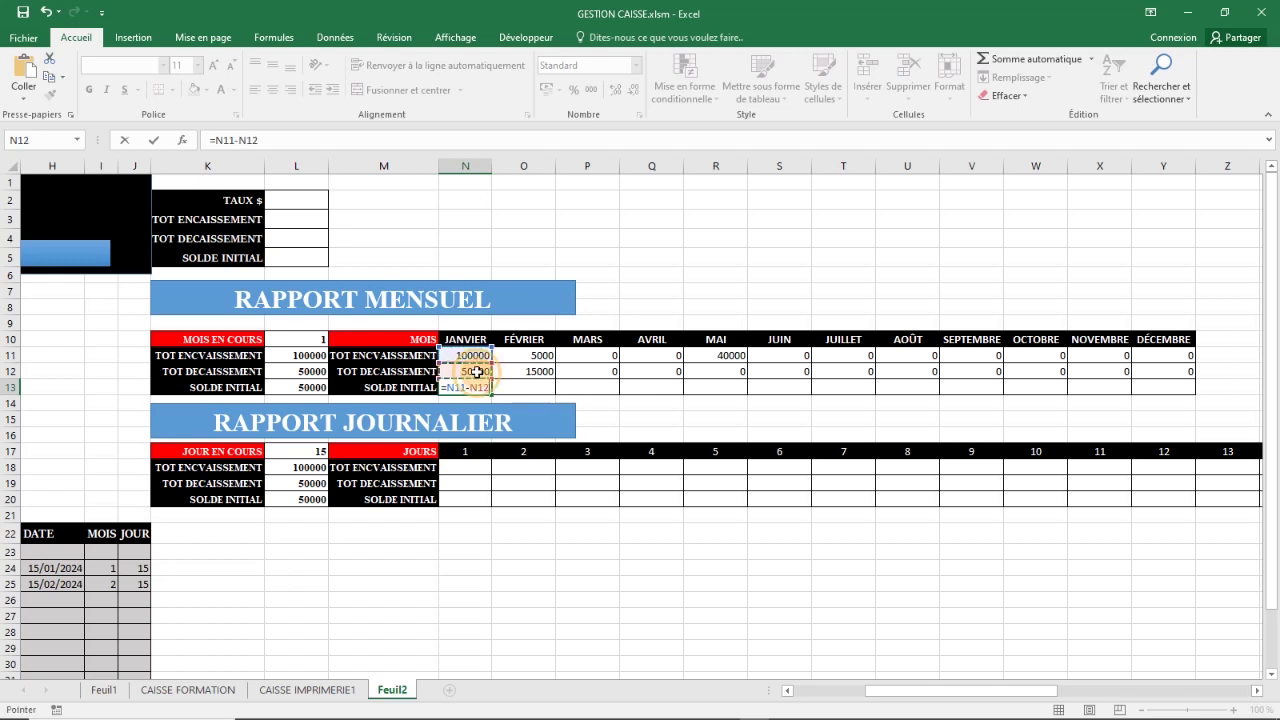
pyautogui.press('Return')
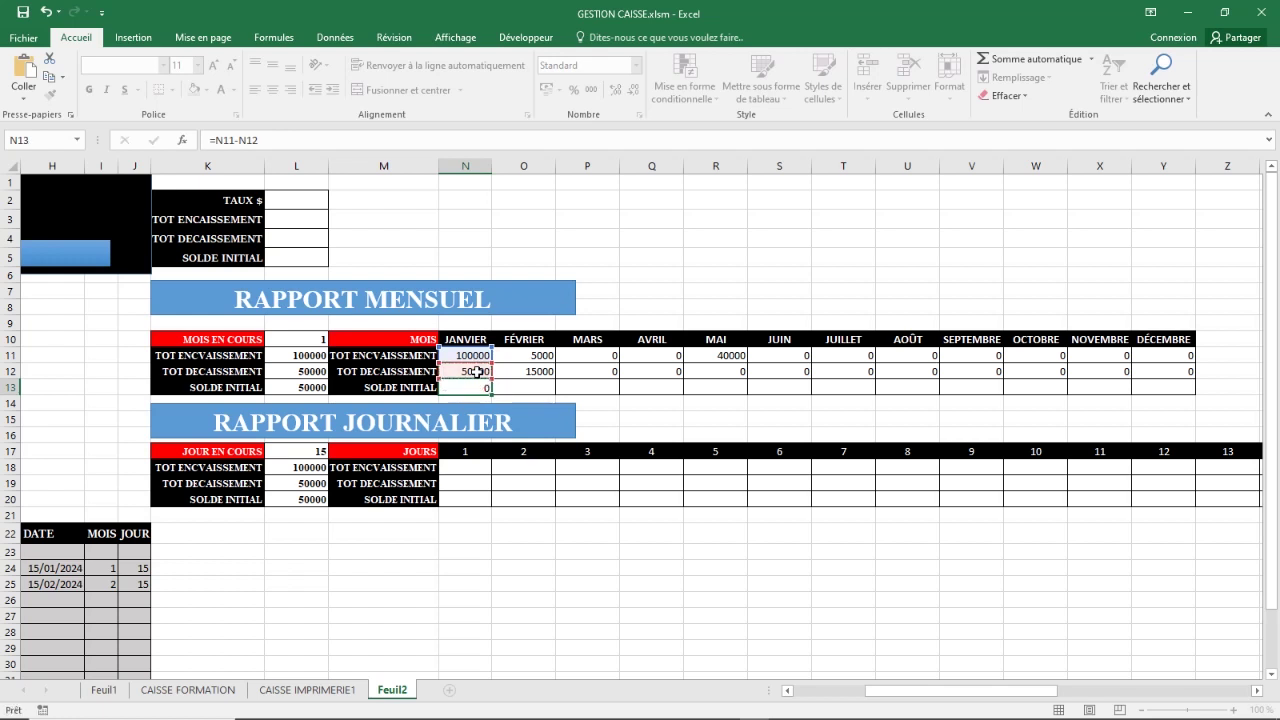
pyautogui.click(474, 387)
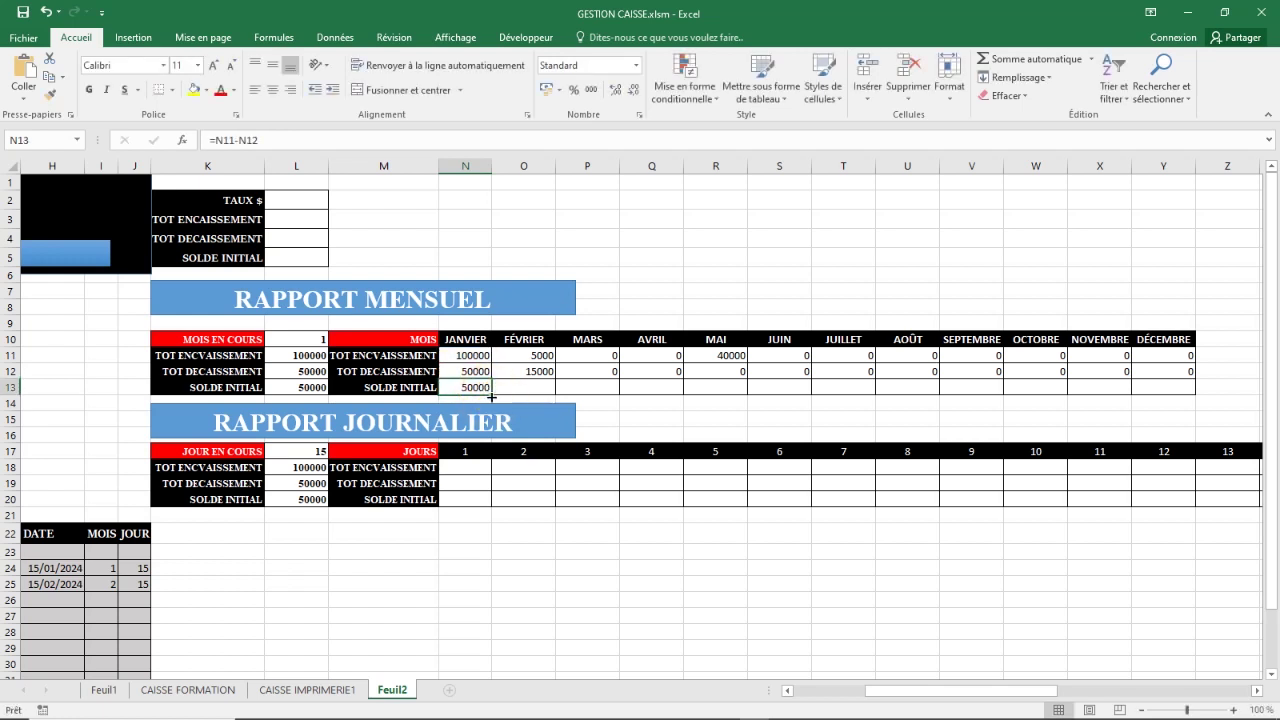
pyautogui.moveTo(491, 396); pyautogui.dragTo(1192, 397)
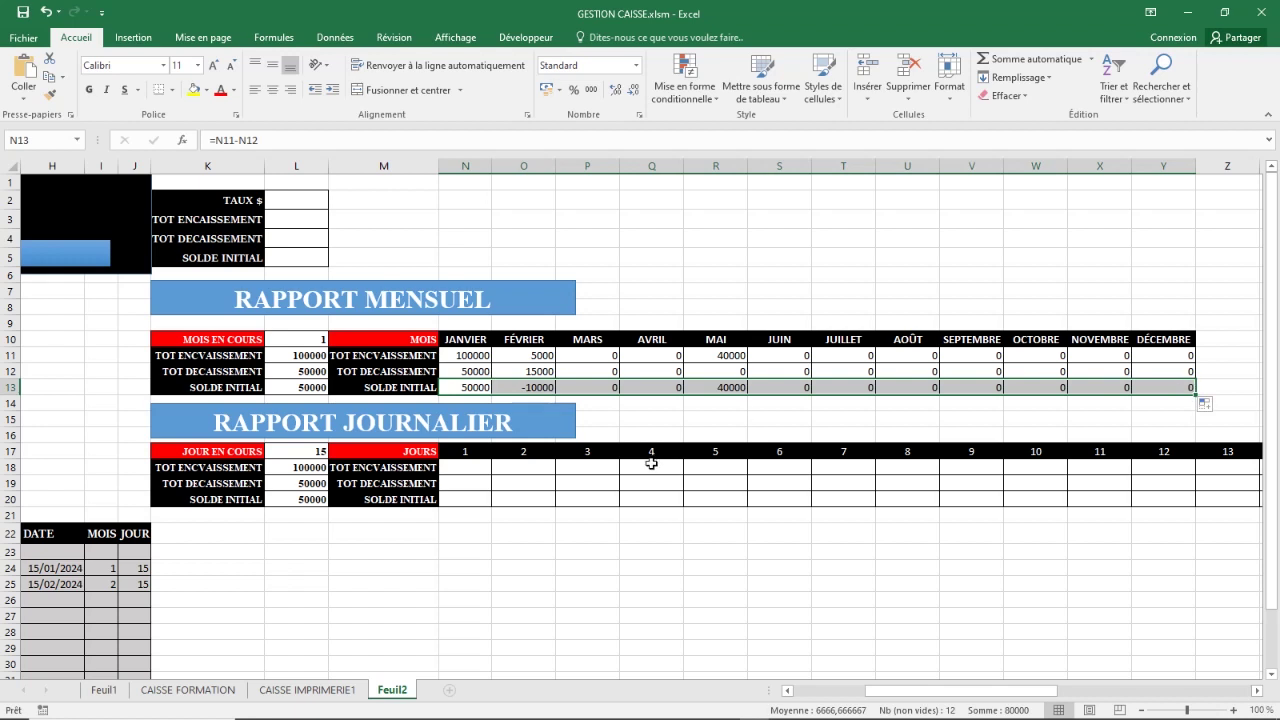
pyautogui.click(538, 386)
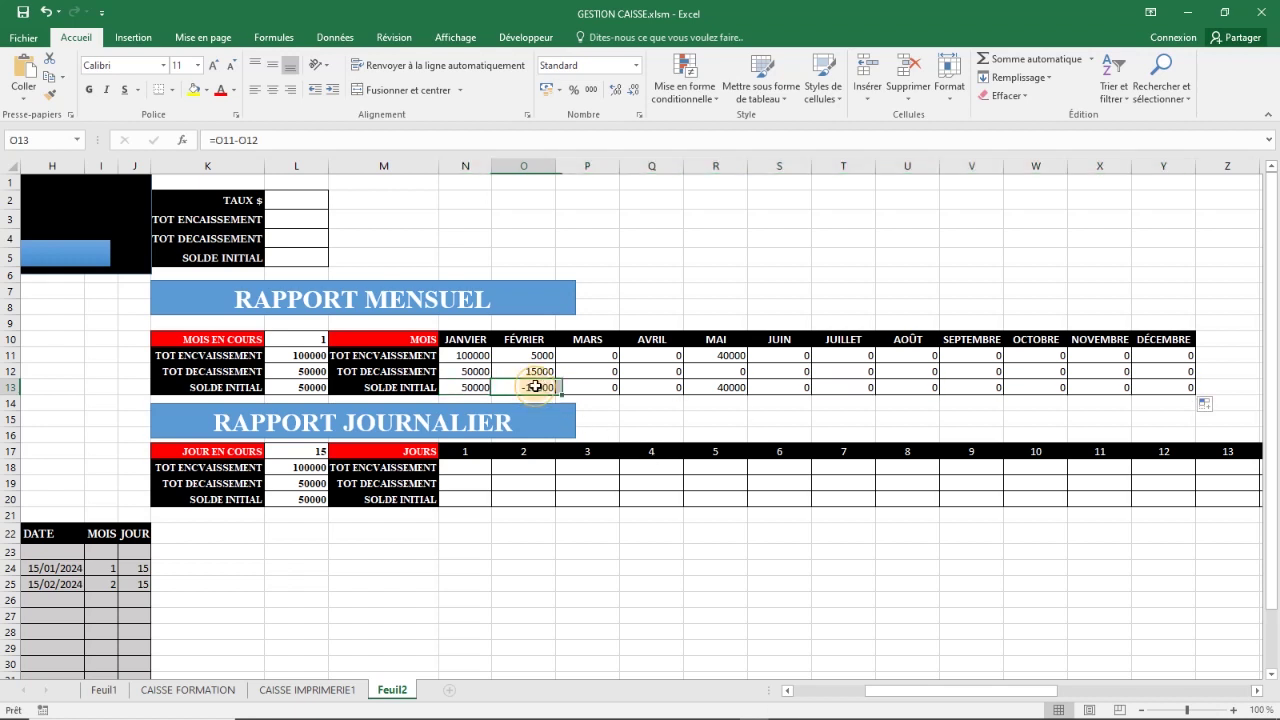
pyautogui.click(724, 387)
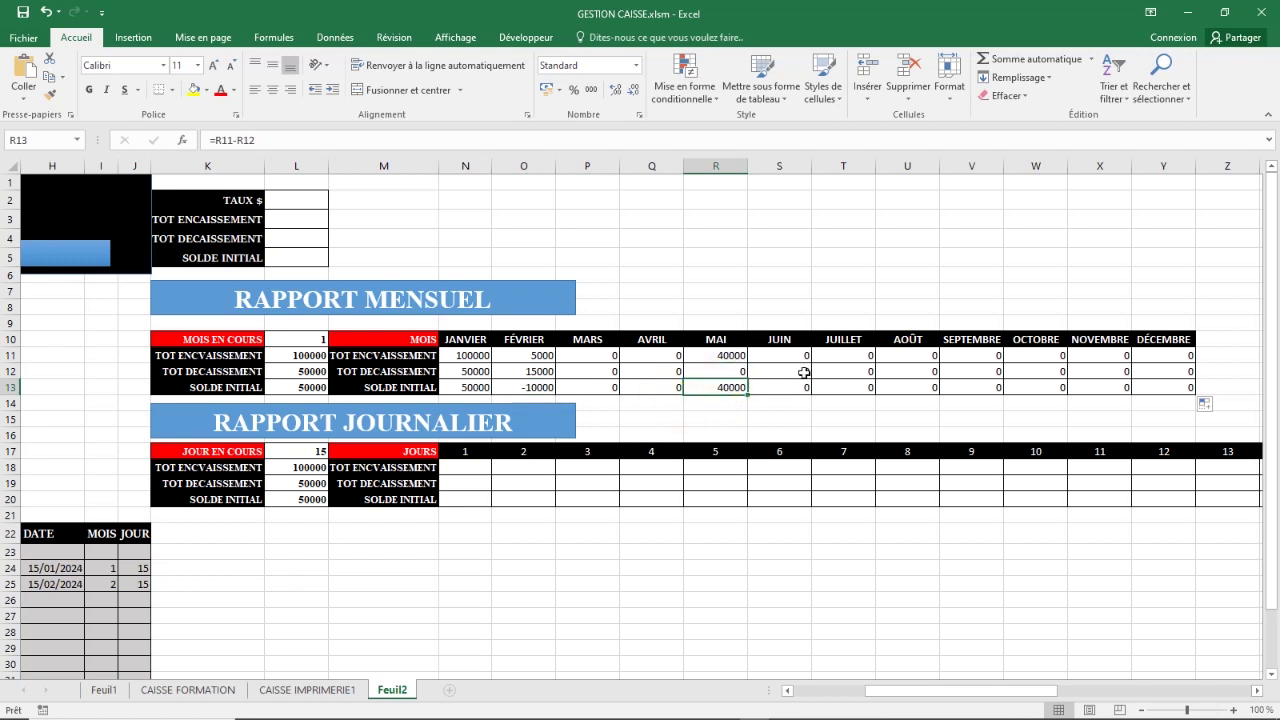
# Step: Fill the entry form with the motif "impression polos" and the amount 500000, and record it as a cash receipt
pyautogui.moveTo(925, 691); pyautogui.dragTo(812, 705)
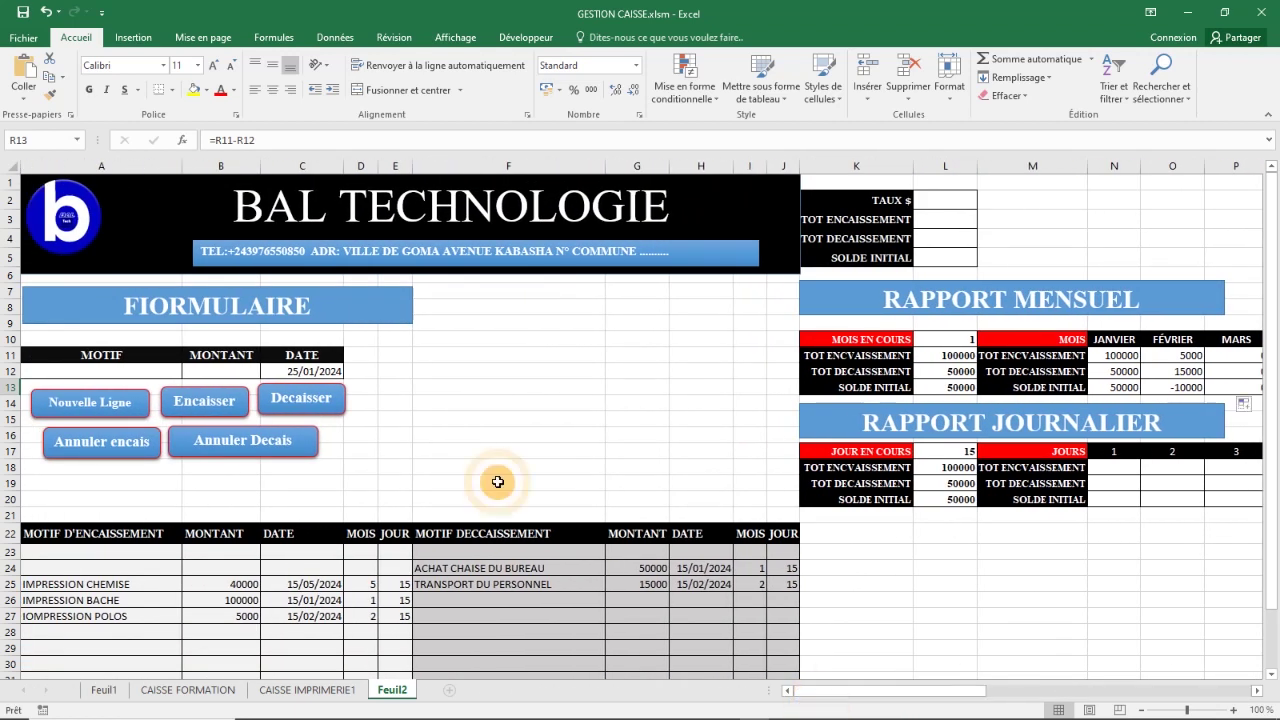
pyautogui.click(109, 369)
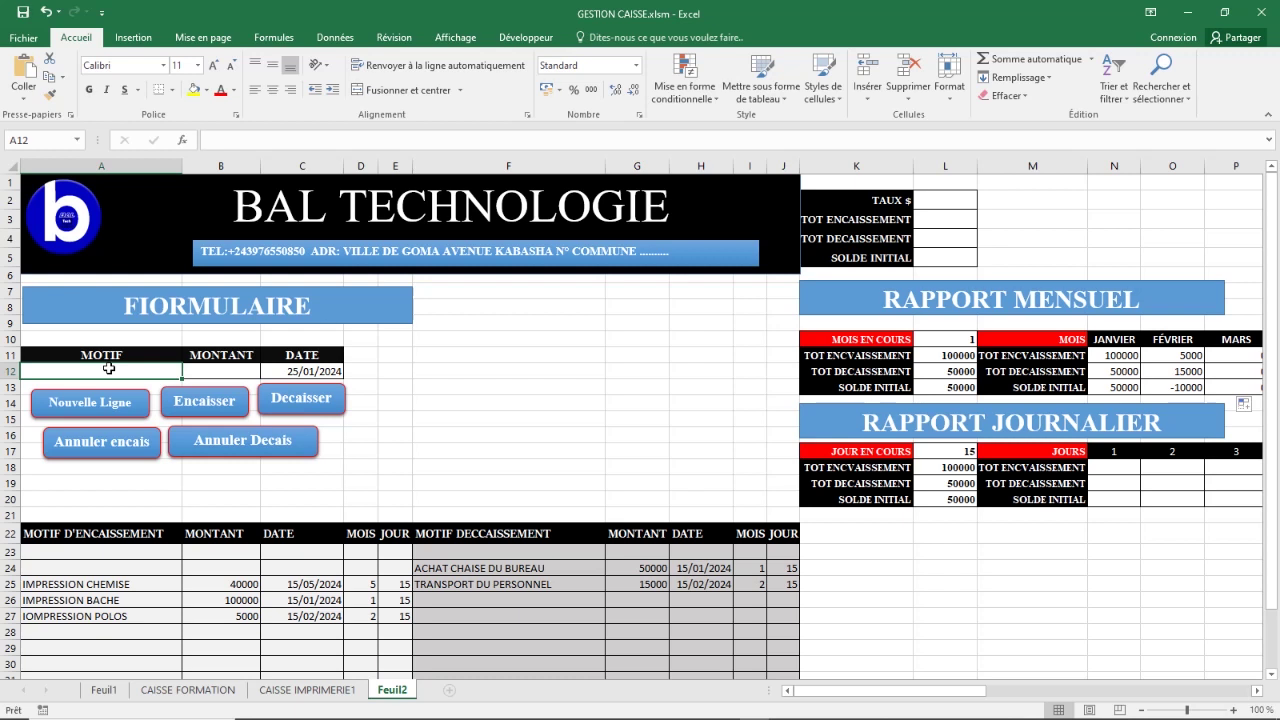
pyautogui.write('i')
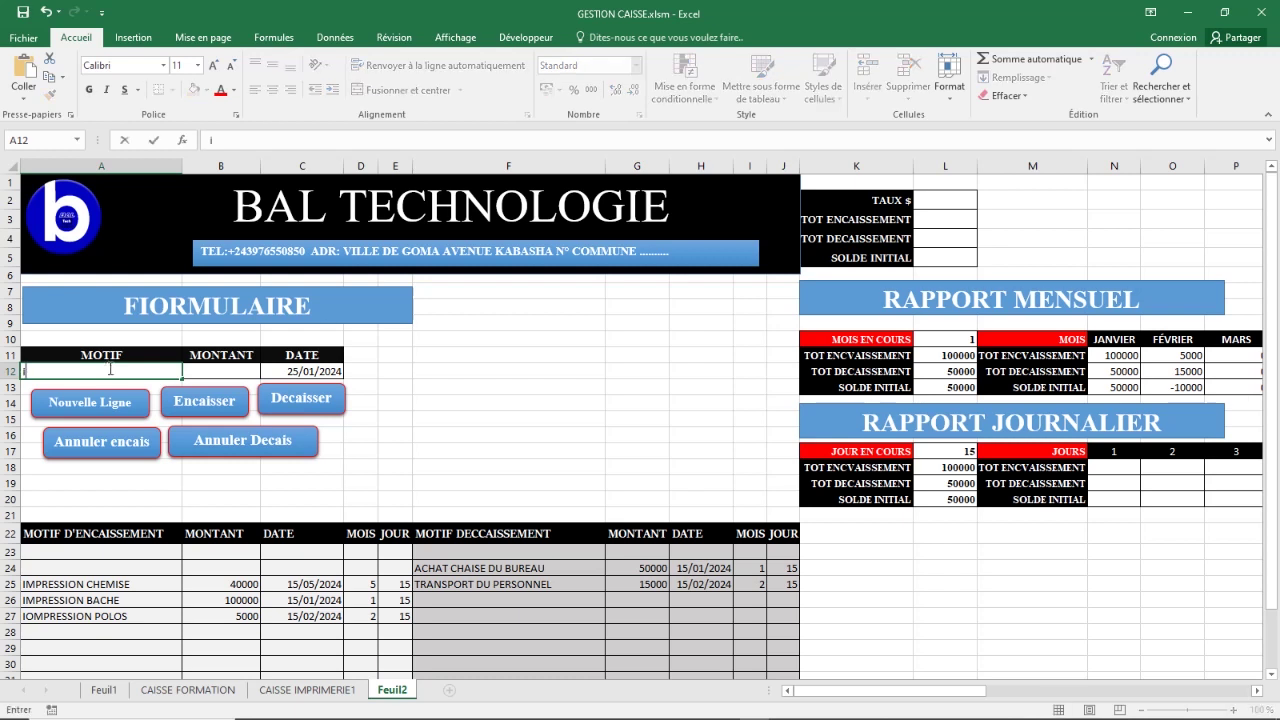
pyautogui.write('mpression polos')
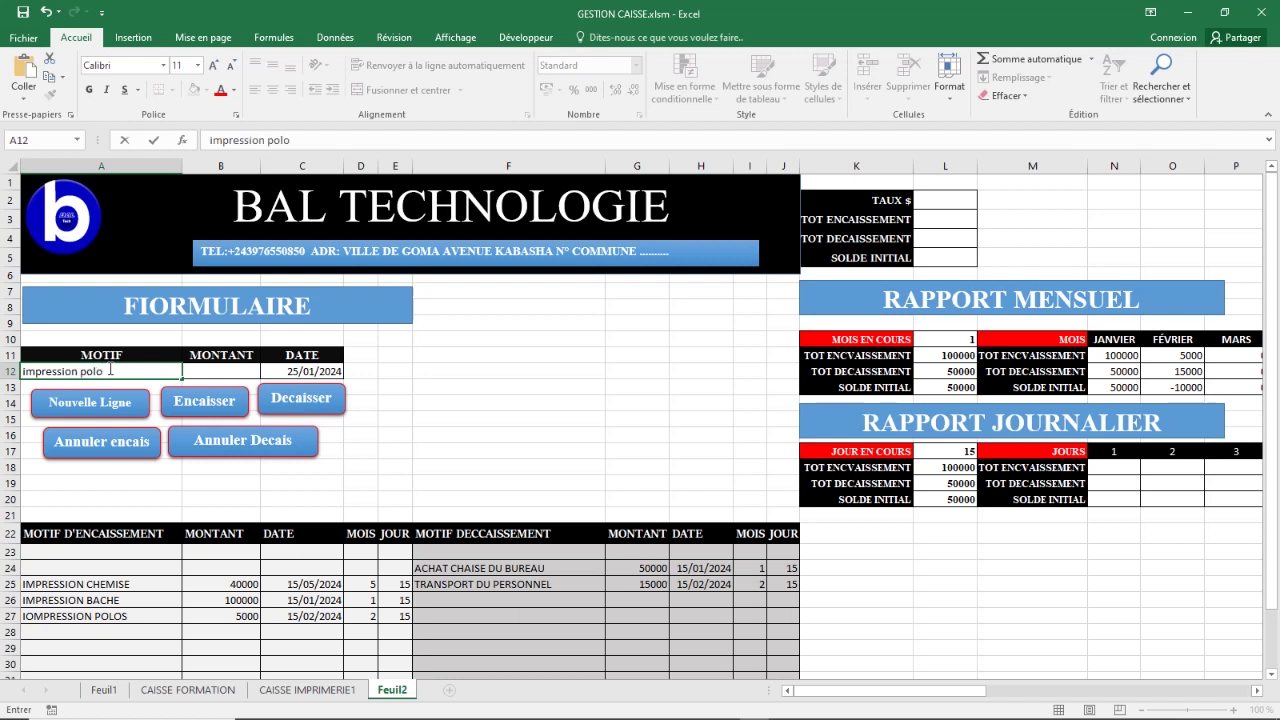
pyautogui.click(204, 368)
pyautogui.write('(')
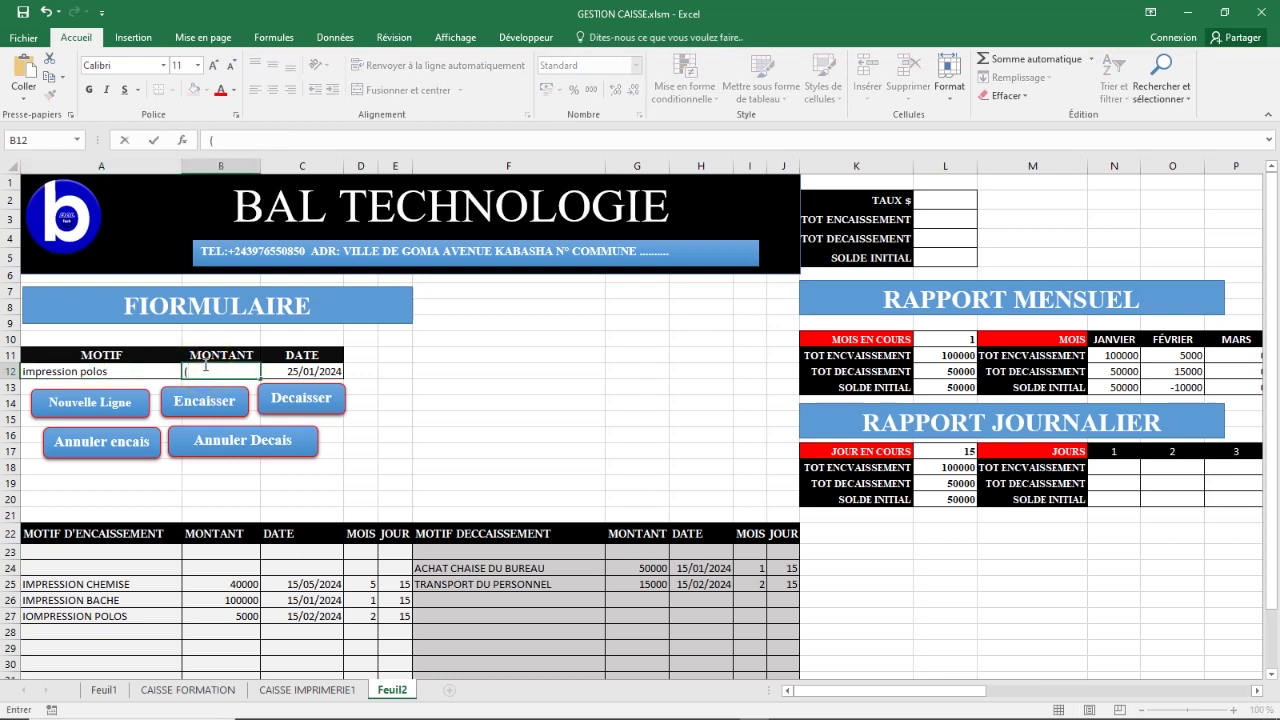
pyautogui.press('BackSpace')
pyautogui.press('BackSpace')
pyautogui.write('500000')
pyautogui.click(193, 395)
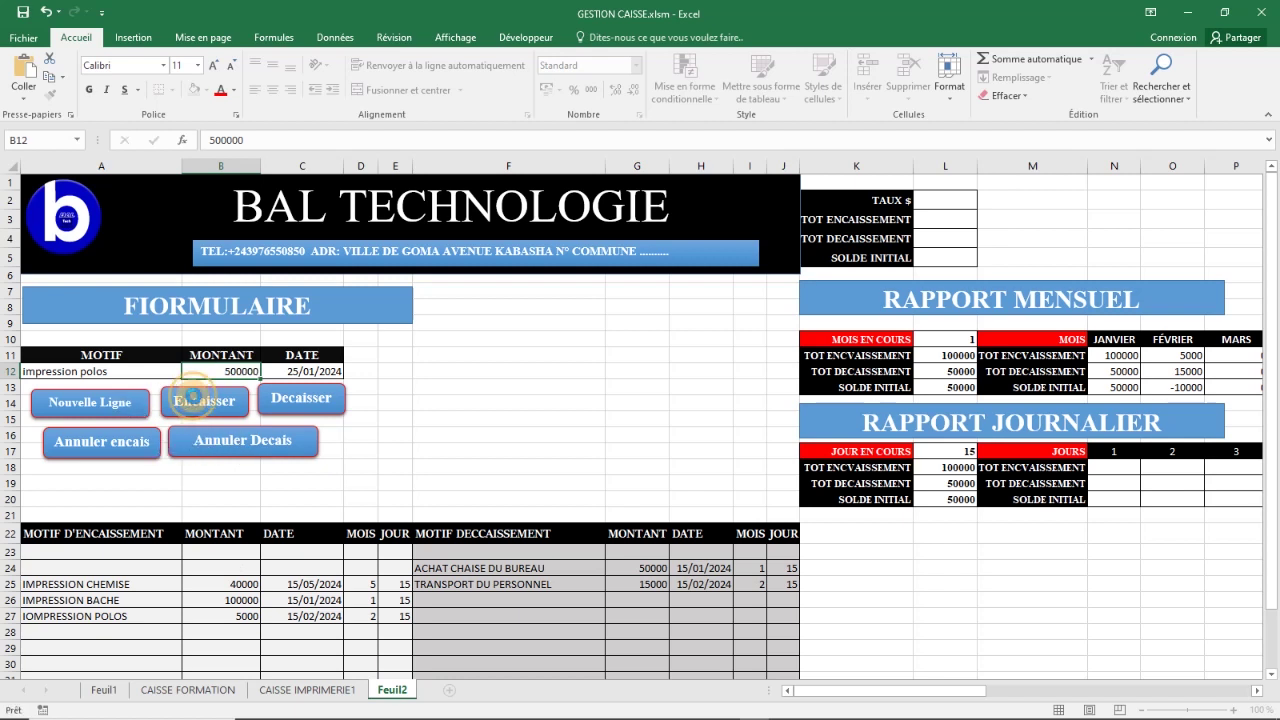
# Step: Add a new line to the cash tables and record "ACHAT TABLE BUREAU" with the amount 100000 as a disbursement through the entry form
pyautogui.click(100, 400)
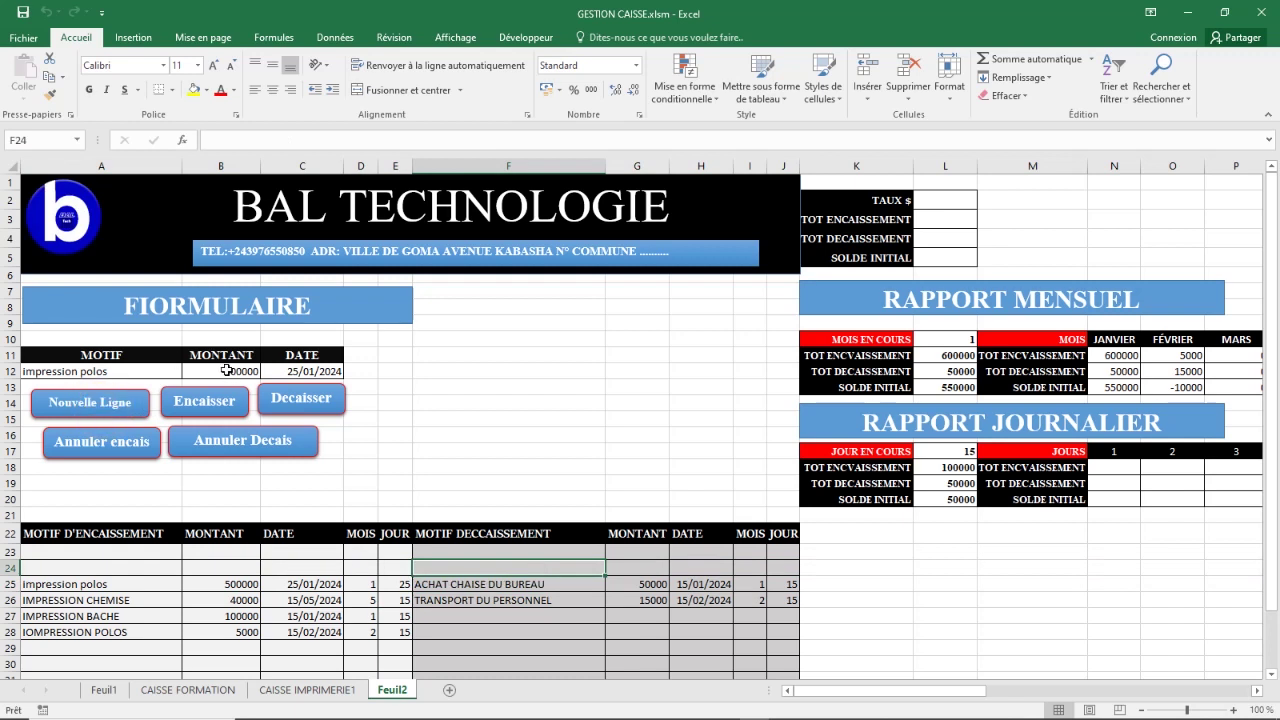
pyautogui.click(167, 371)
pyautogui.write('ACHAT TABLE BUREAU')
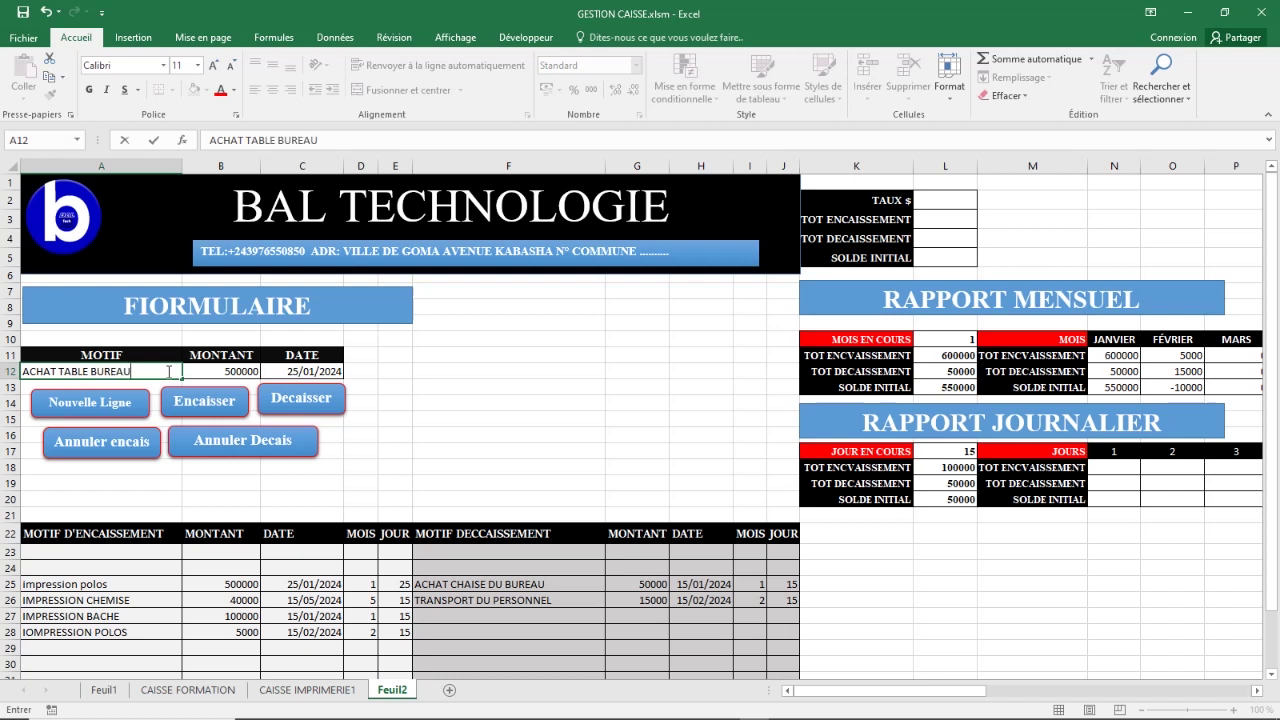
pyautogui.doubleClick(244, 370)
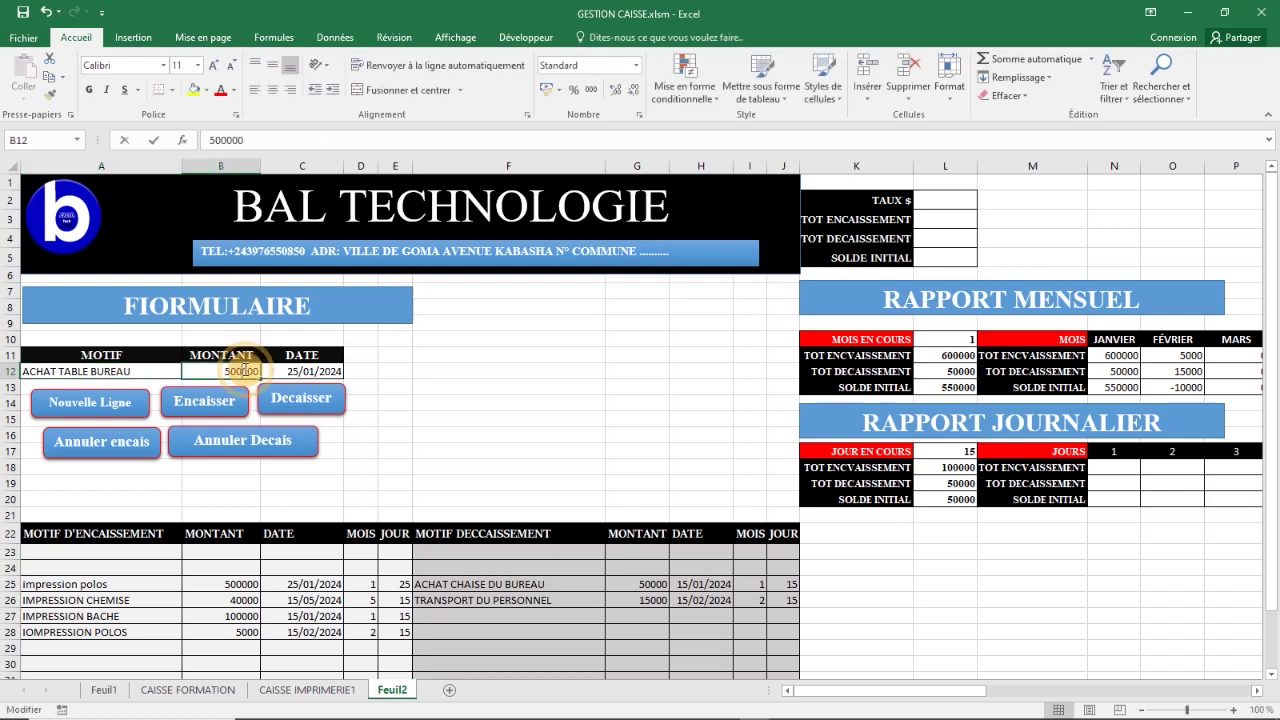
pyautogui.press('BackSpace')
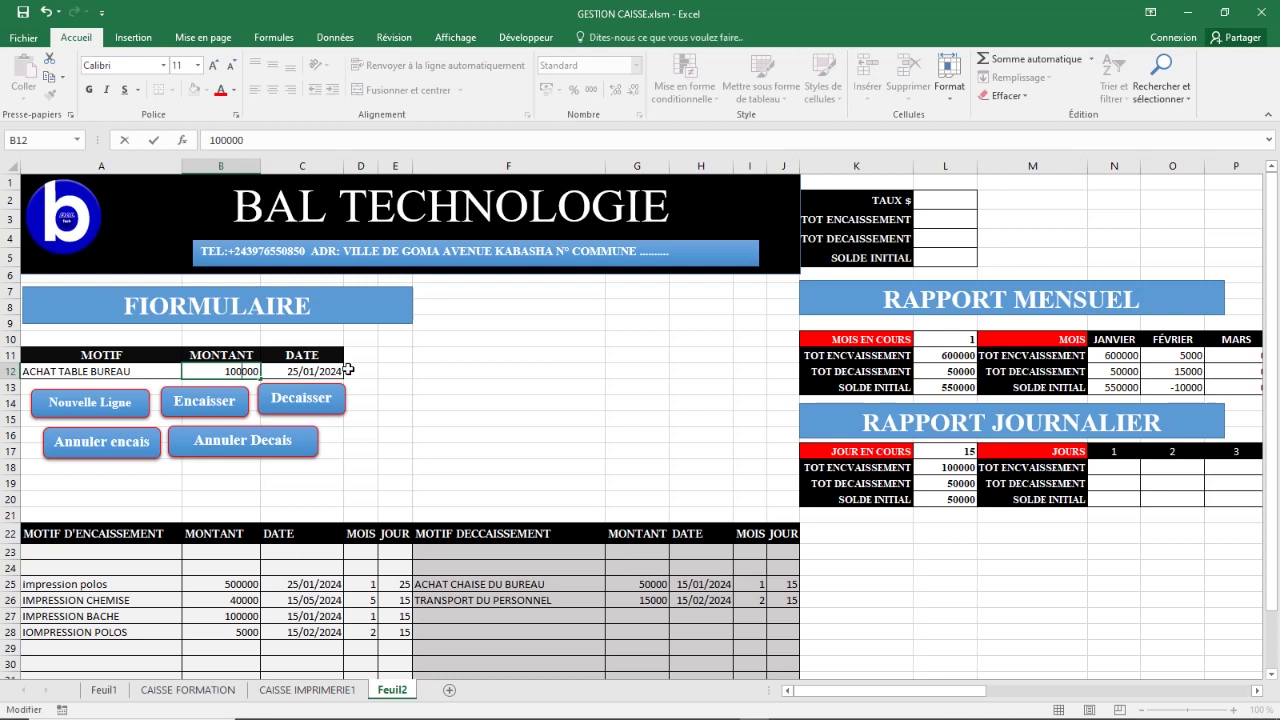
pyautogui.click(285, 400)
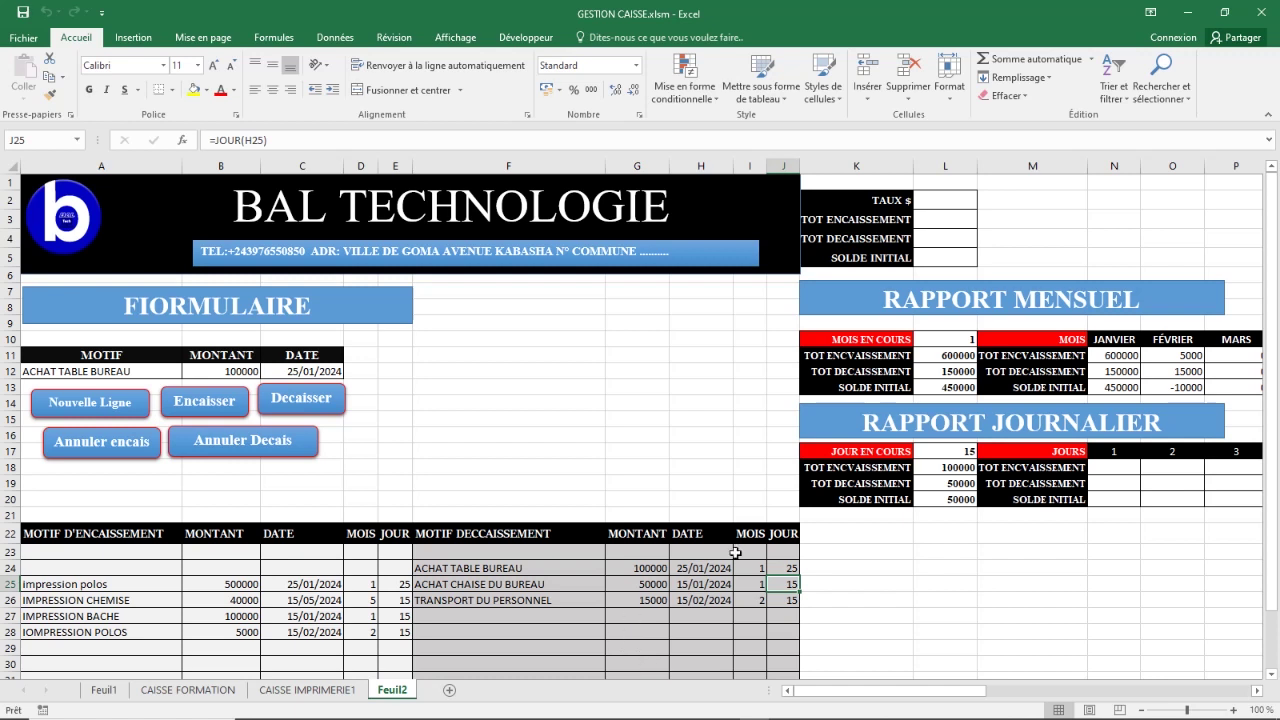
pyautogui.moveTo(742, 718)
pyautogui.click(780, 320)
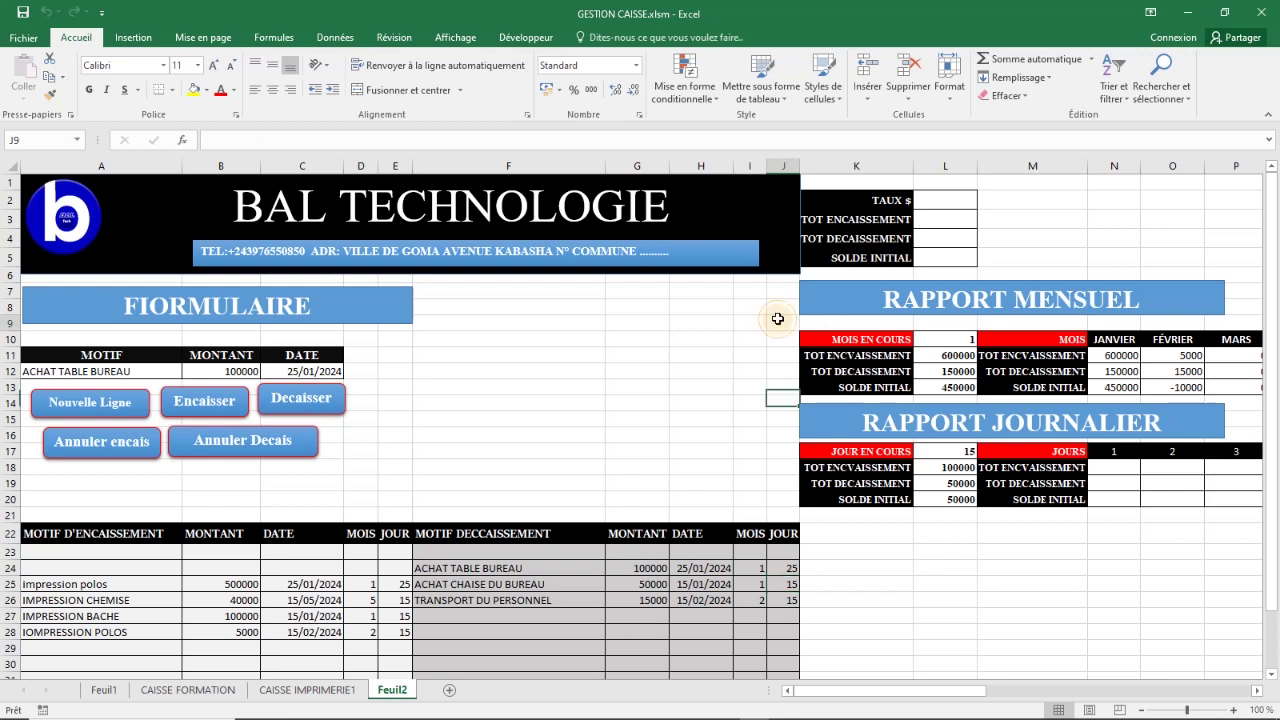
# Step: Set the daily report's current day in L17 to 27
pyautogui.moveTo(860, 693); pyautogui.dragTo(944, 694)
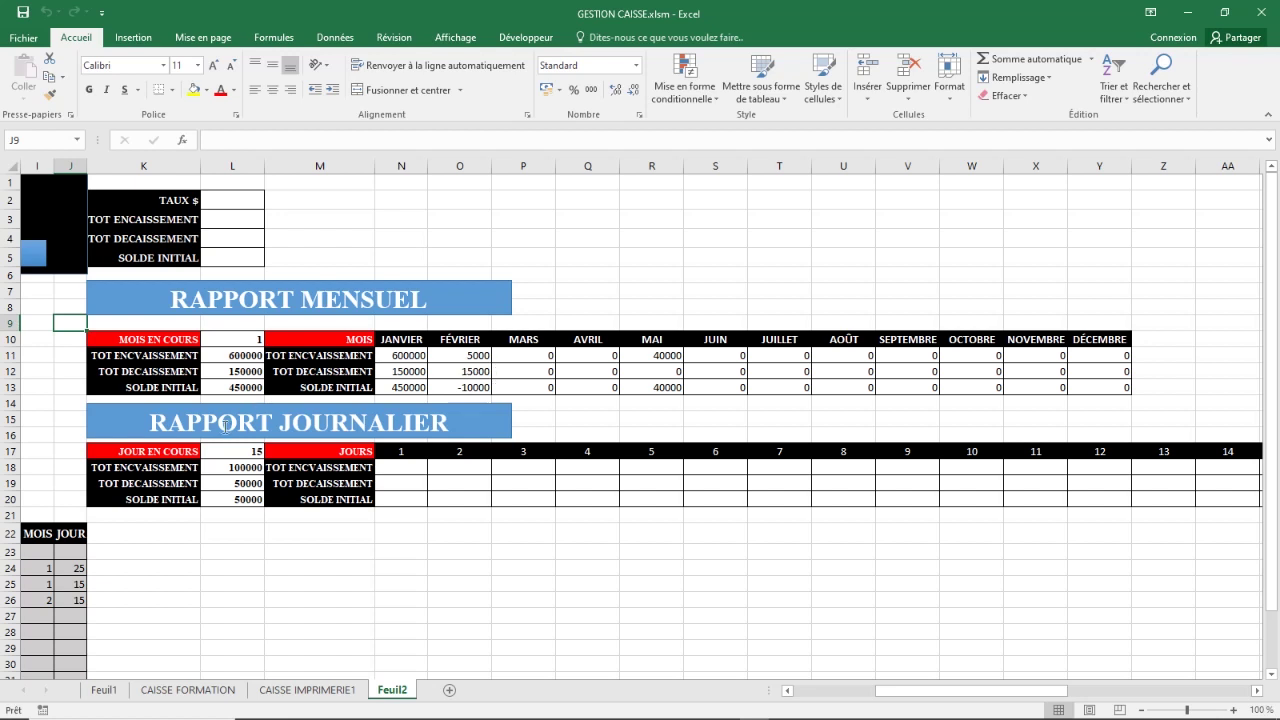
pyautogui.click(243, 451)
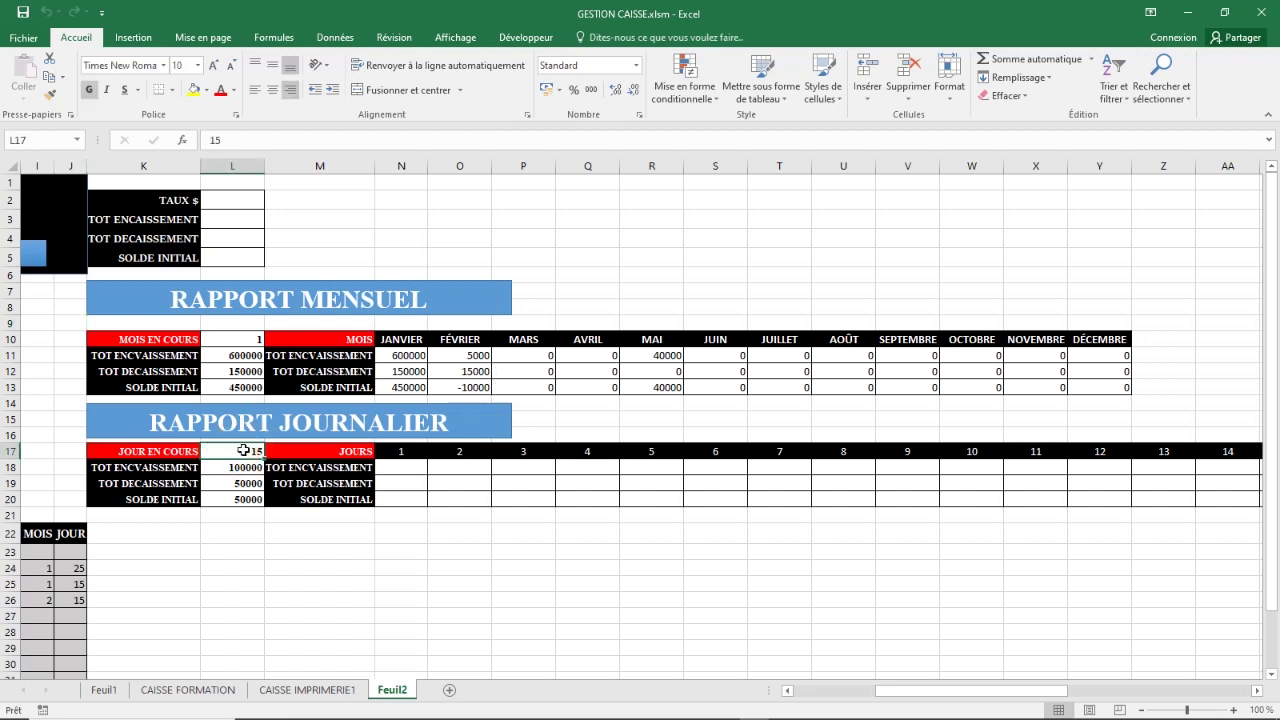
pyautogui.write('27')
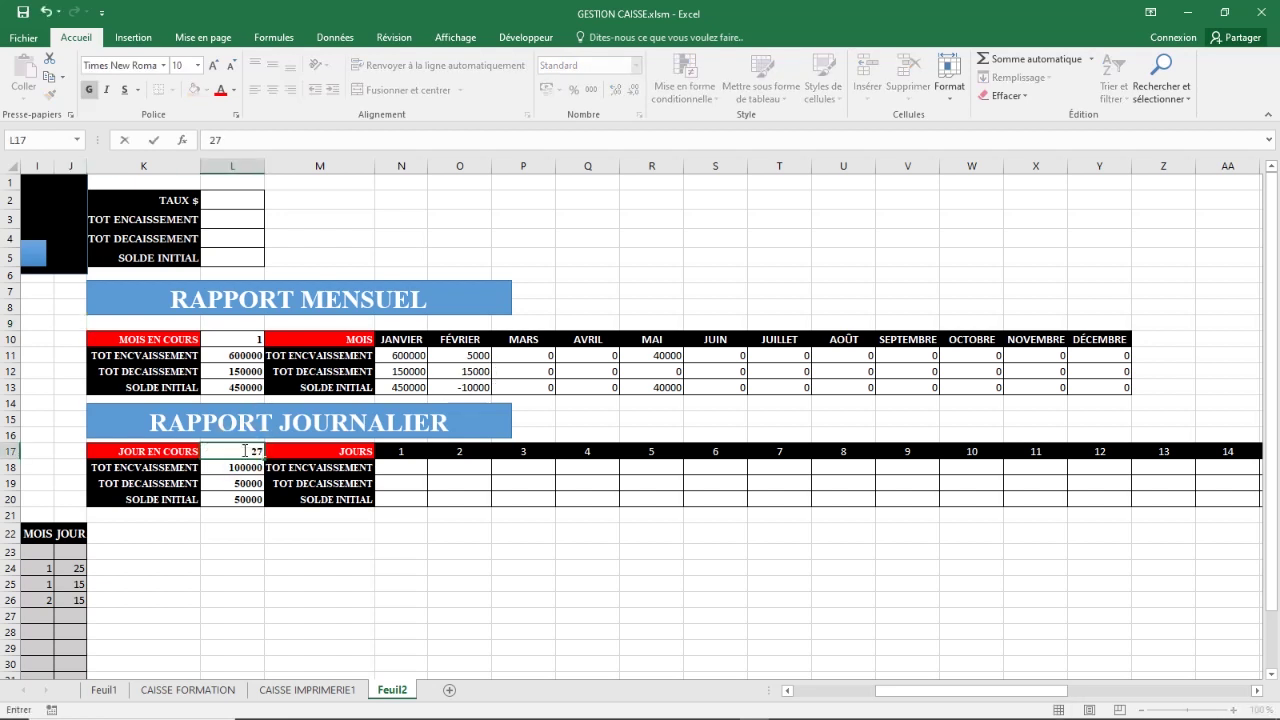
pyautogui.click(222, 566)
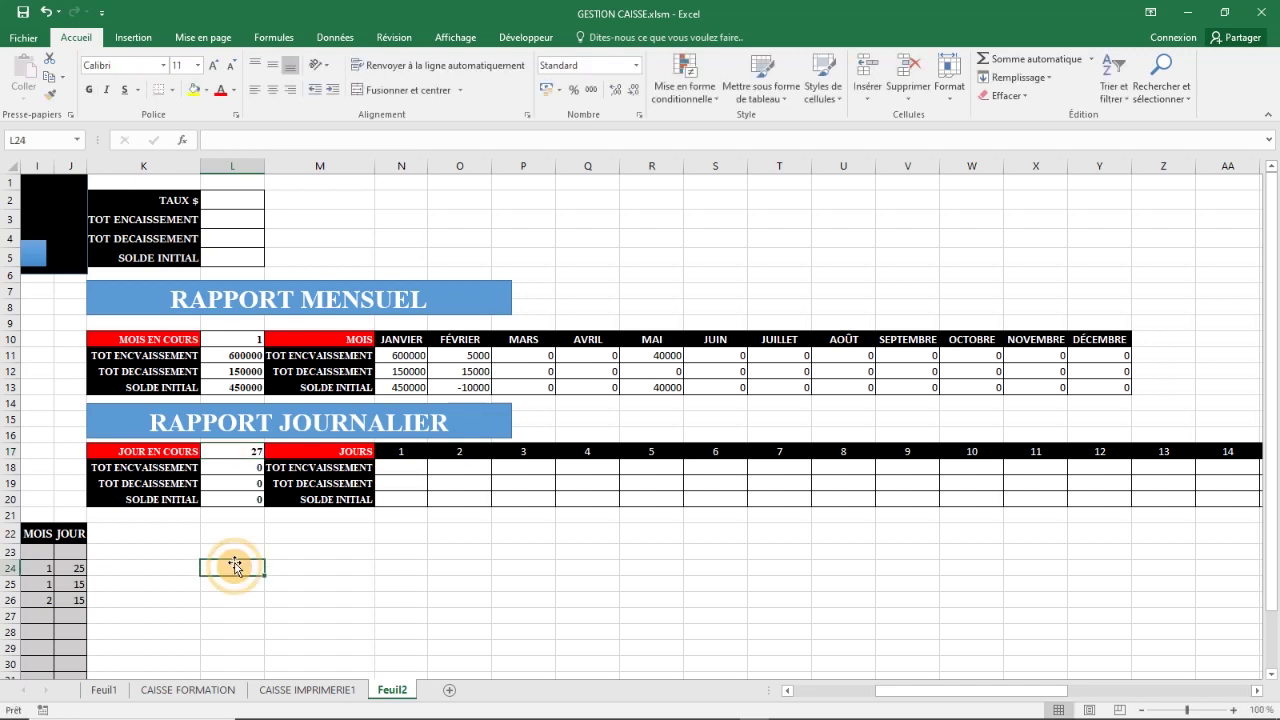
# Step: Check today's date in the system calendar and set the daily report's current day in L17 to 25
pyautogui.click(242, 340)
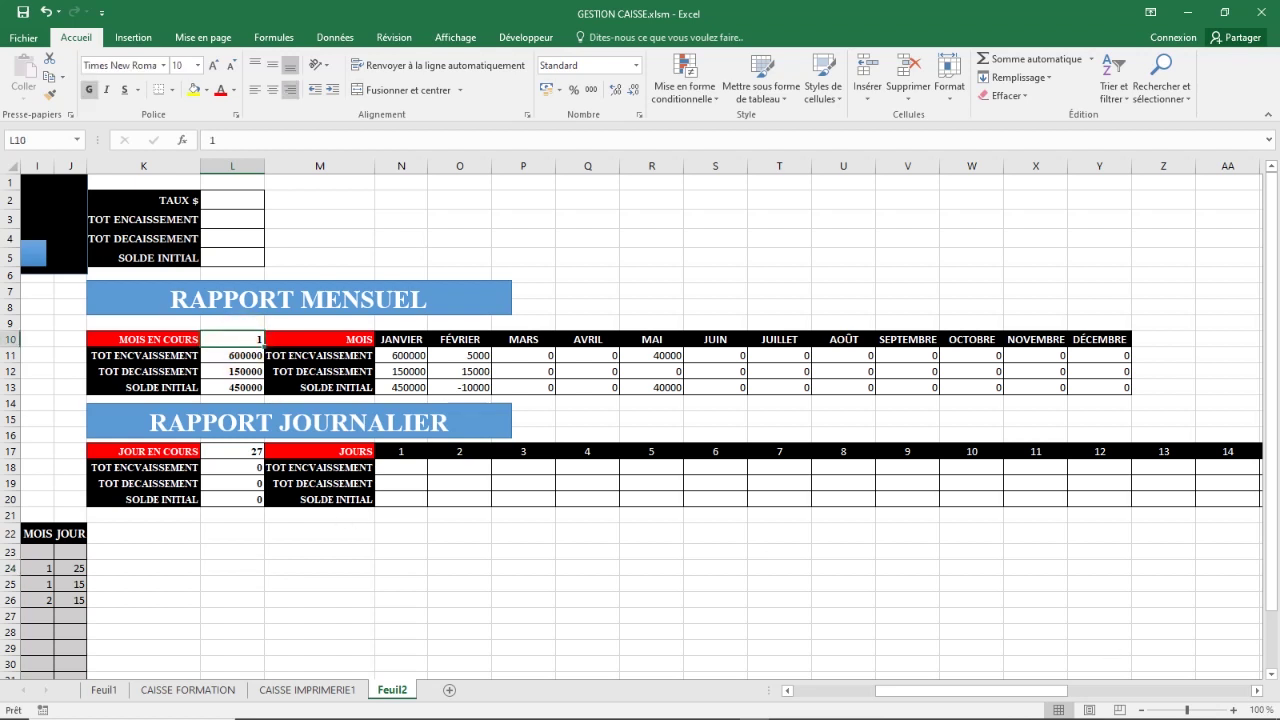
pyautogui.moveTo(1180, 711)
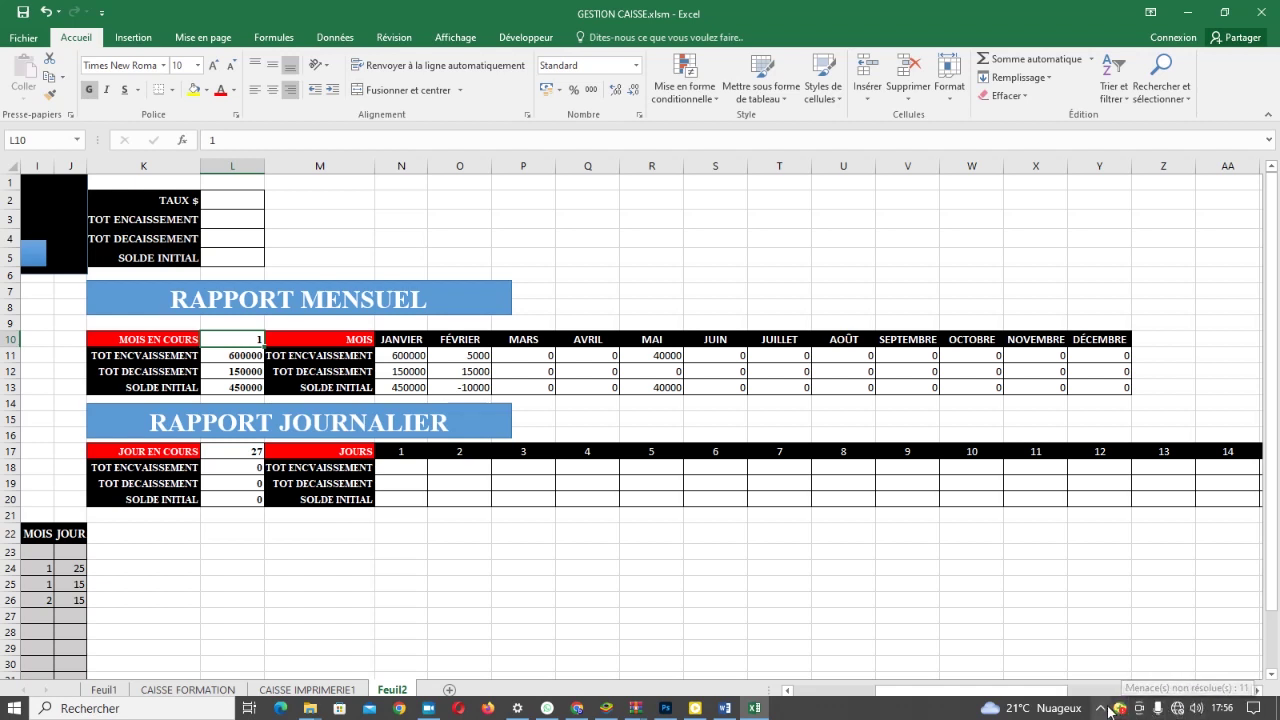
pyautogui.click(1220, 709)
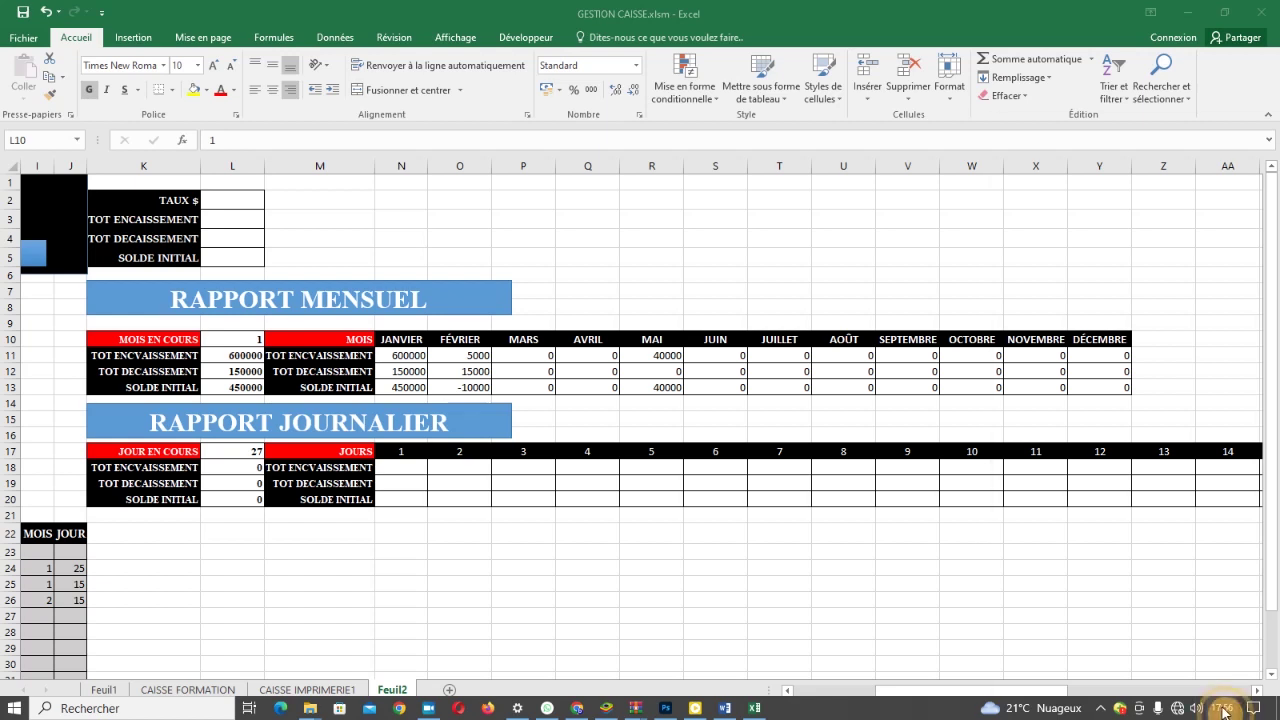
pyautogui.click(1223, 709)
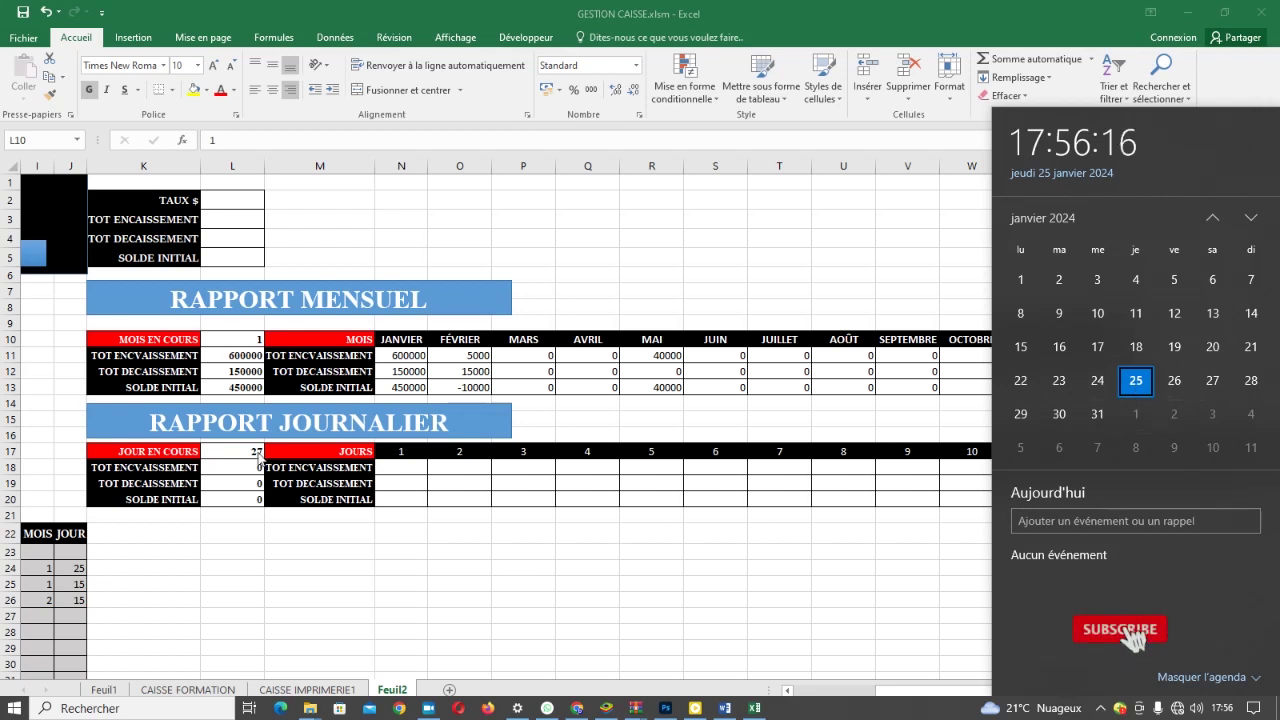
pyautogui.click(523, 606)
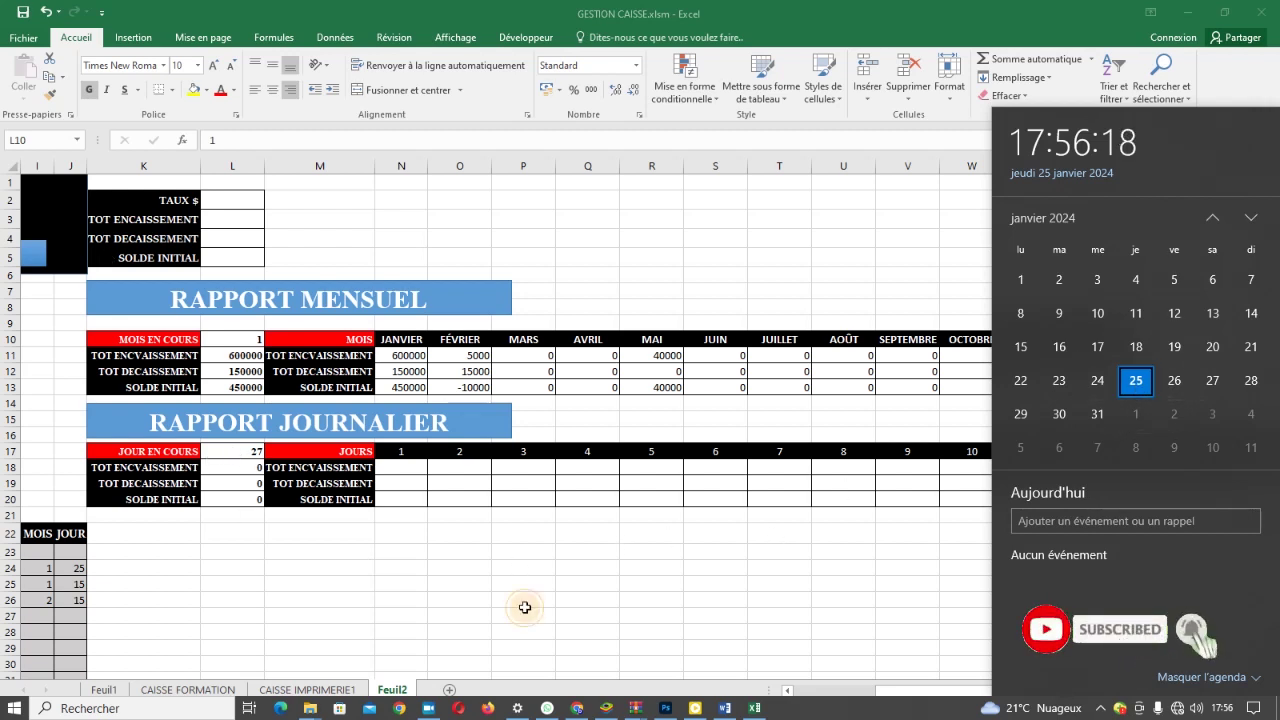
pyautogui.click(254, 452)
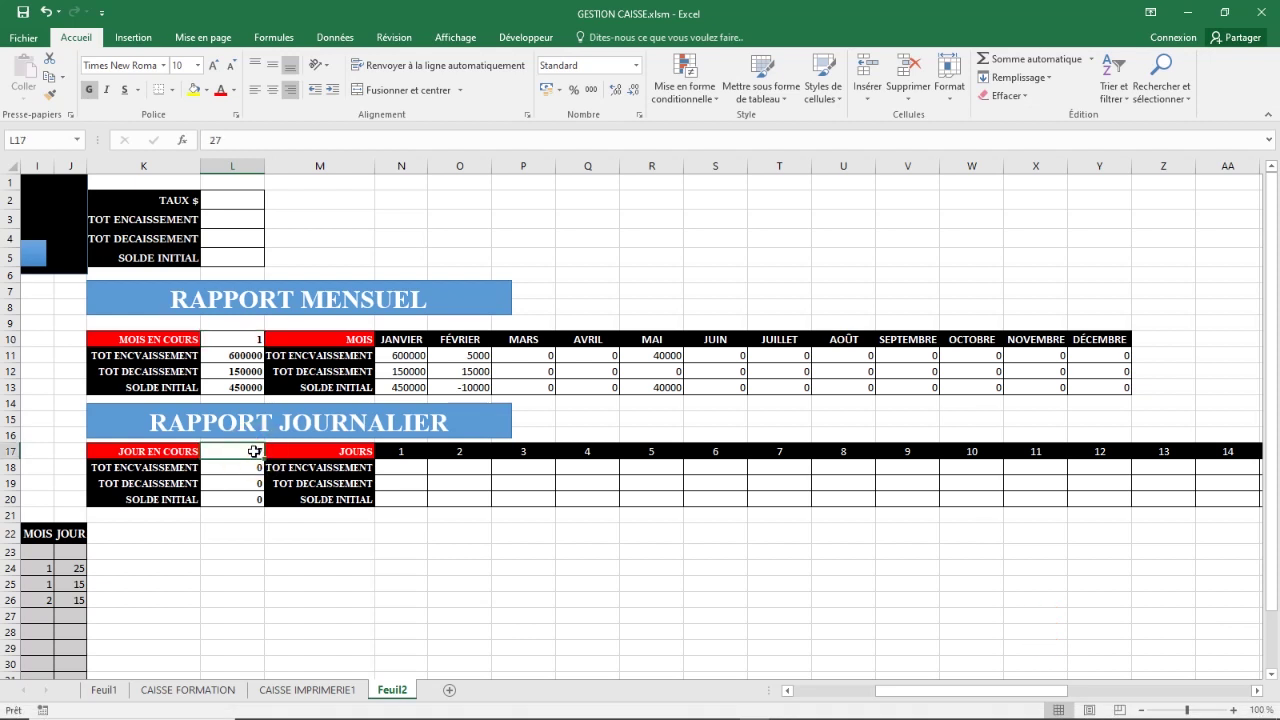
pyautogui.write('25')
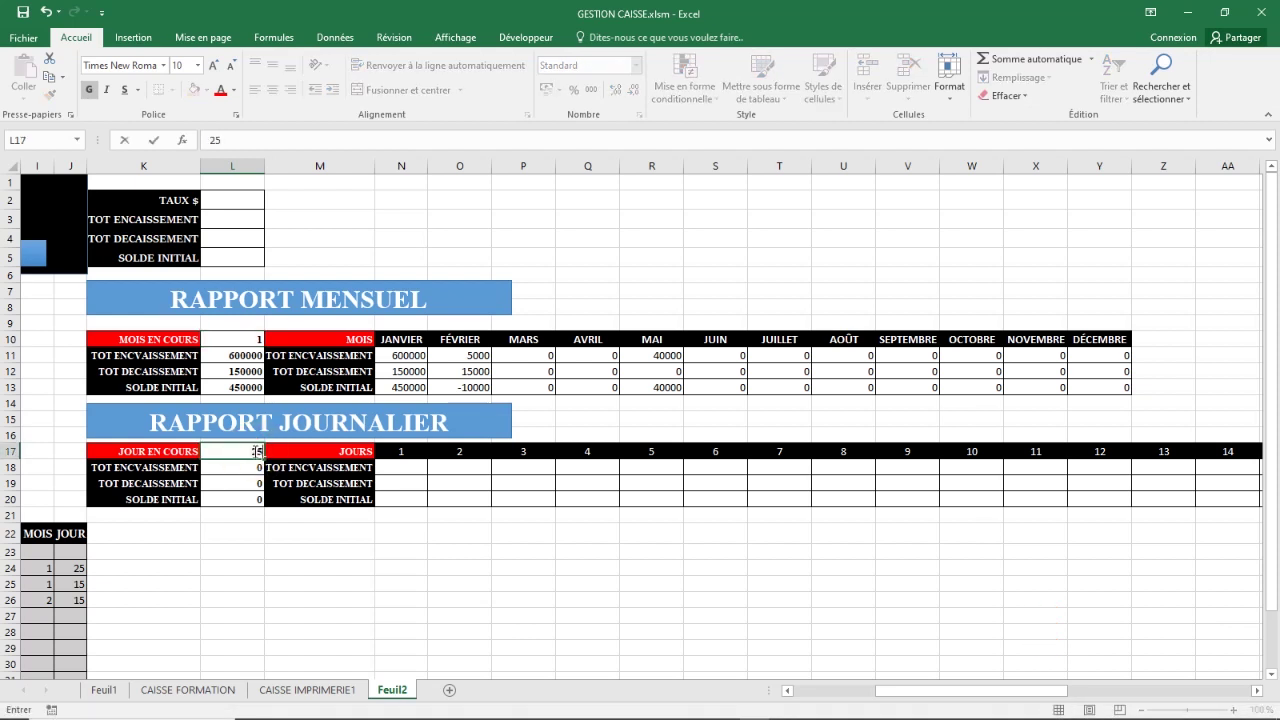
pyautogui.click(310, 550)
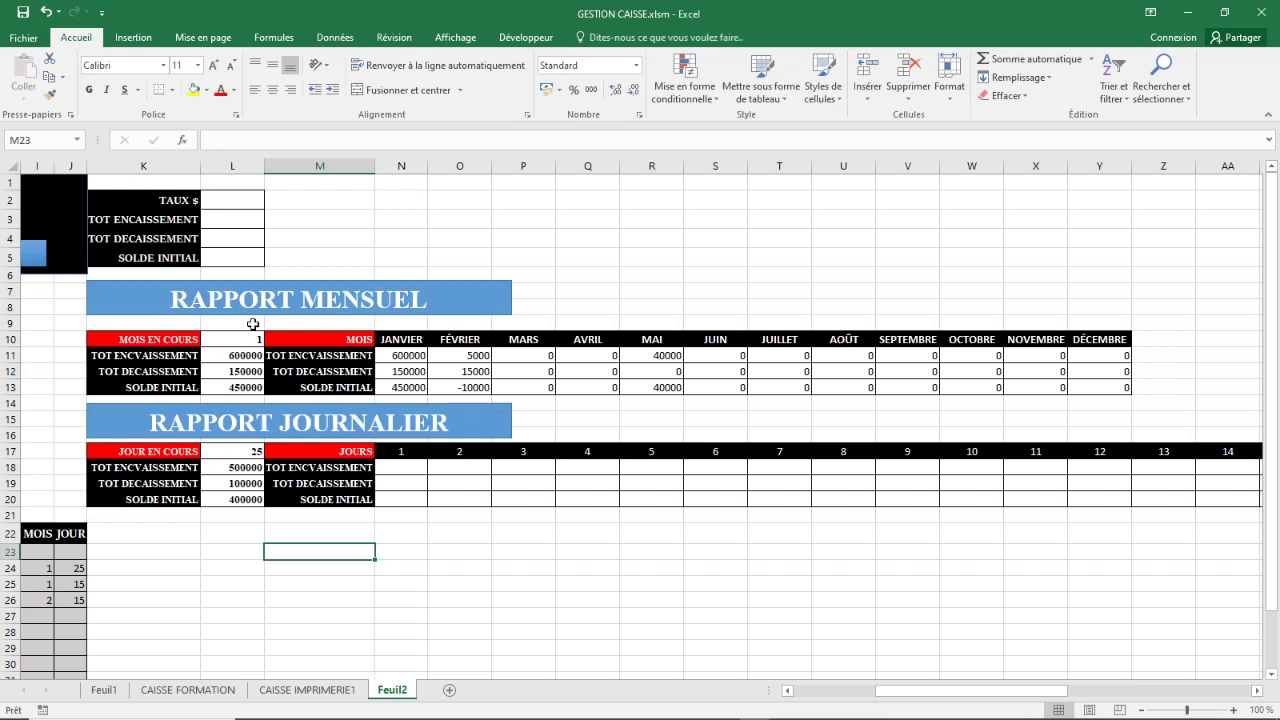
# Step: Examine January's receipts formula, the current day's totals in L18:L20, and the daily report cells for day 25
pyautogui.click(402, 356)
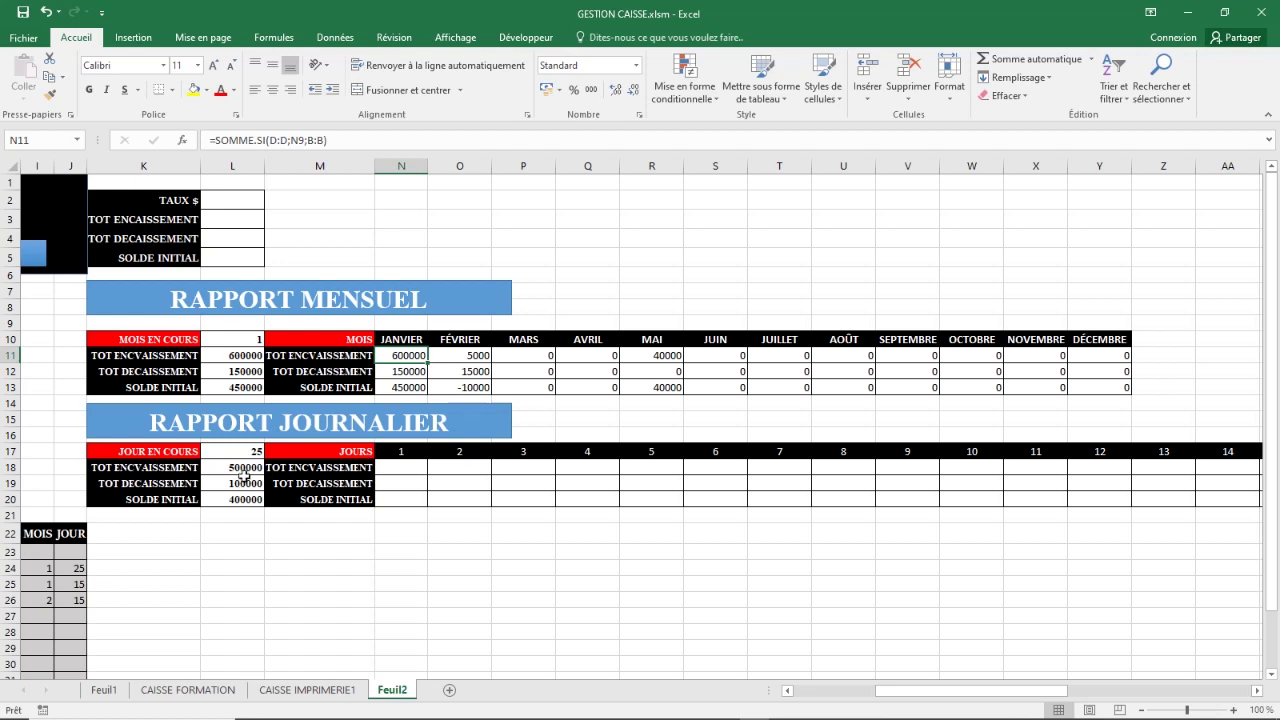
pyautogui.moveTo(250, 467); pyautogui.dragTo(253, 500)
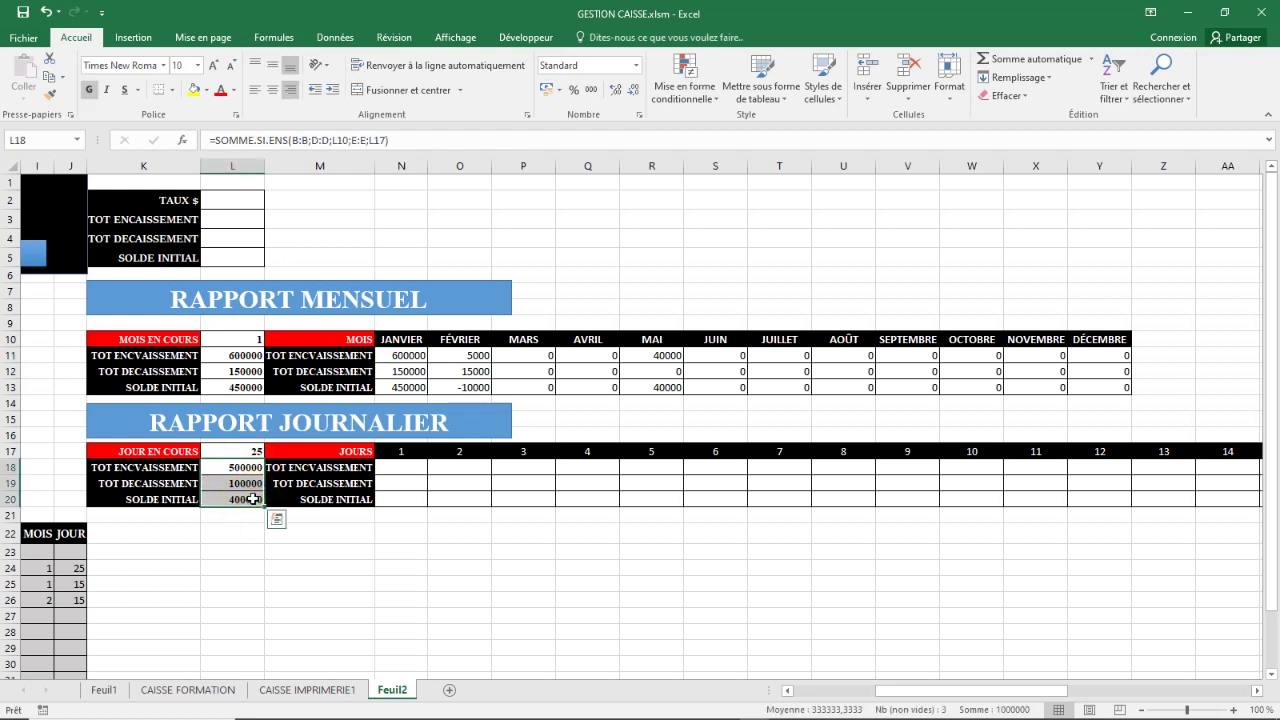
pyautogui.moveTo(985, 690); pyautogui.dragTo(1114, 685)
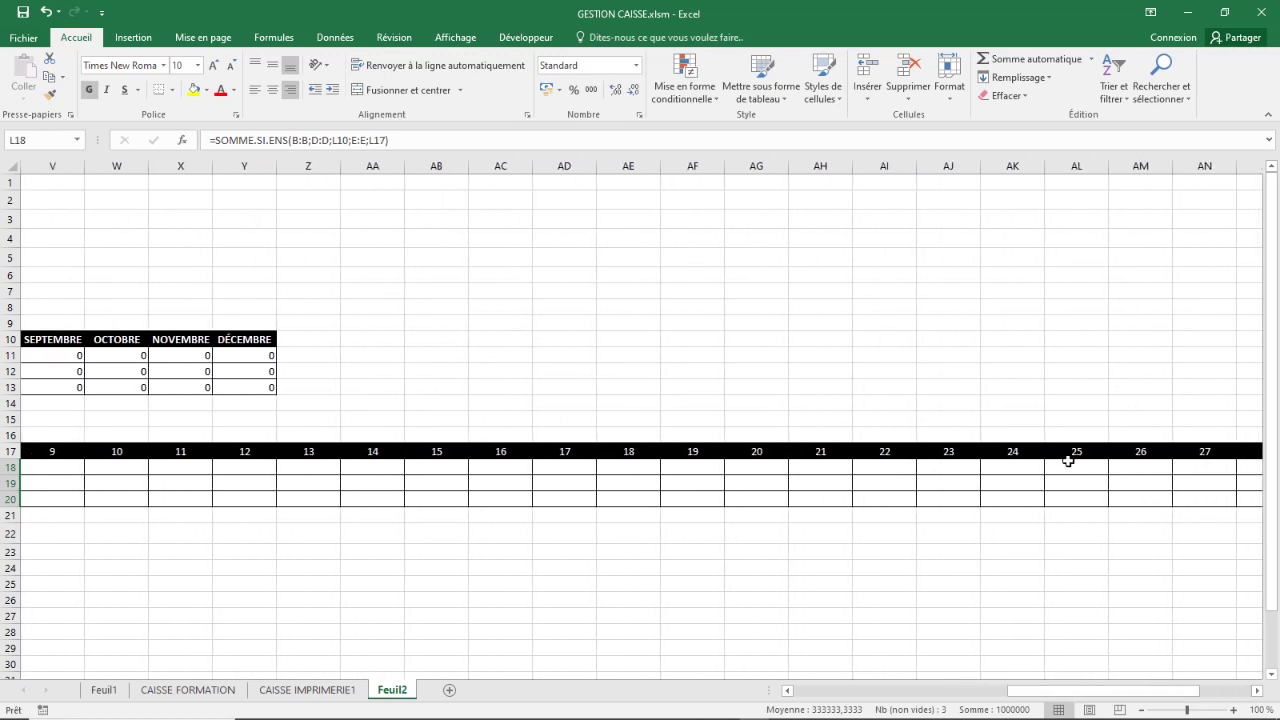
pyautogui.moveTo(1070, 464); pyautogui.dragTo(1075, 497)
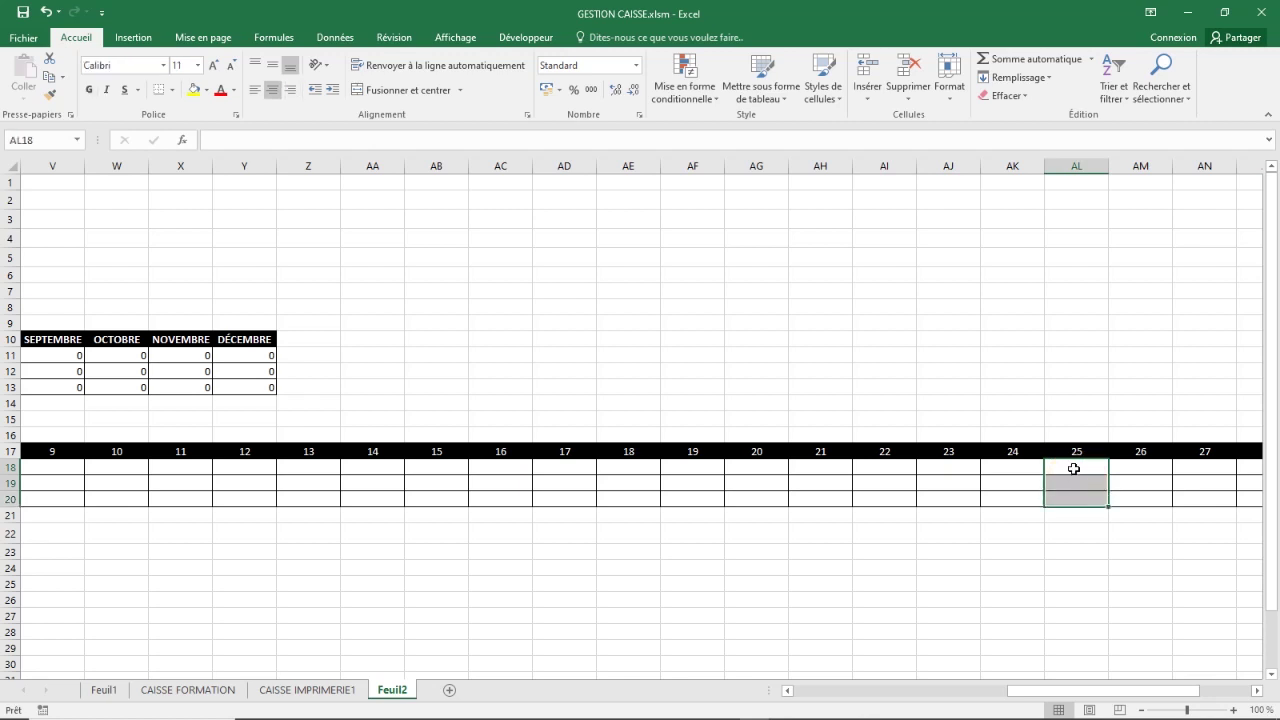
pyautogui.click(1073, 468)
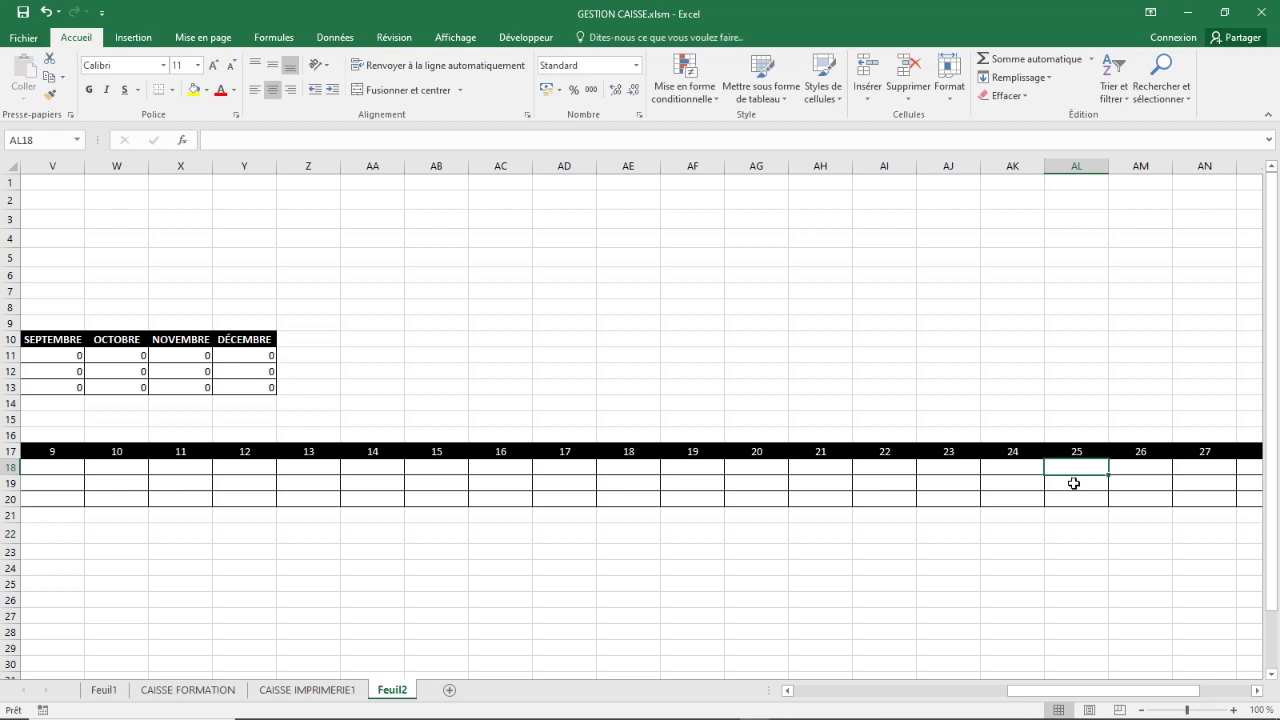
pyautogui.click(1073, 483)
pyautogui.click(1077, 498)
# Step: Start a SOMME.SI.ENS formula in N18 for day 1's total receipts and open its function arguments
pyautogui.moveTo(1076, 692); pyautogui.dragTo(885, 707)
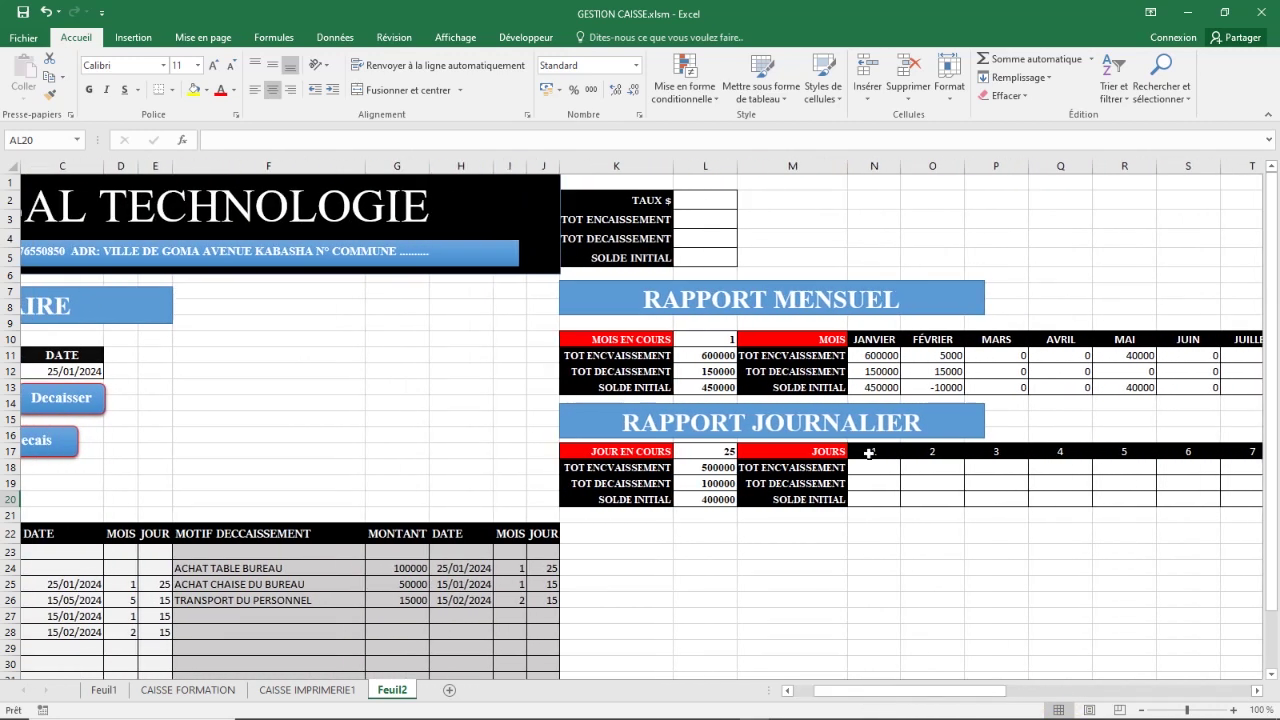
pyautogui.click(873, 468)
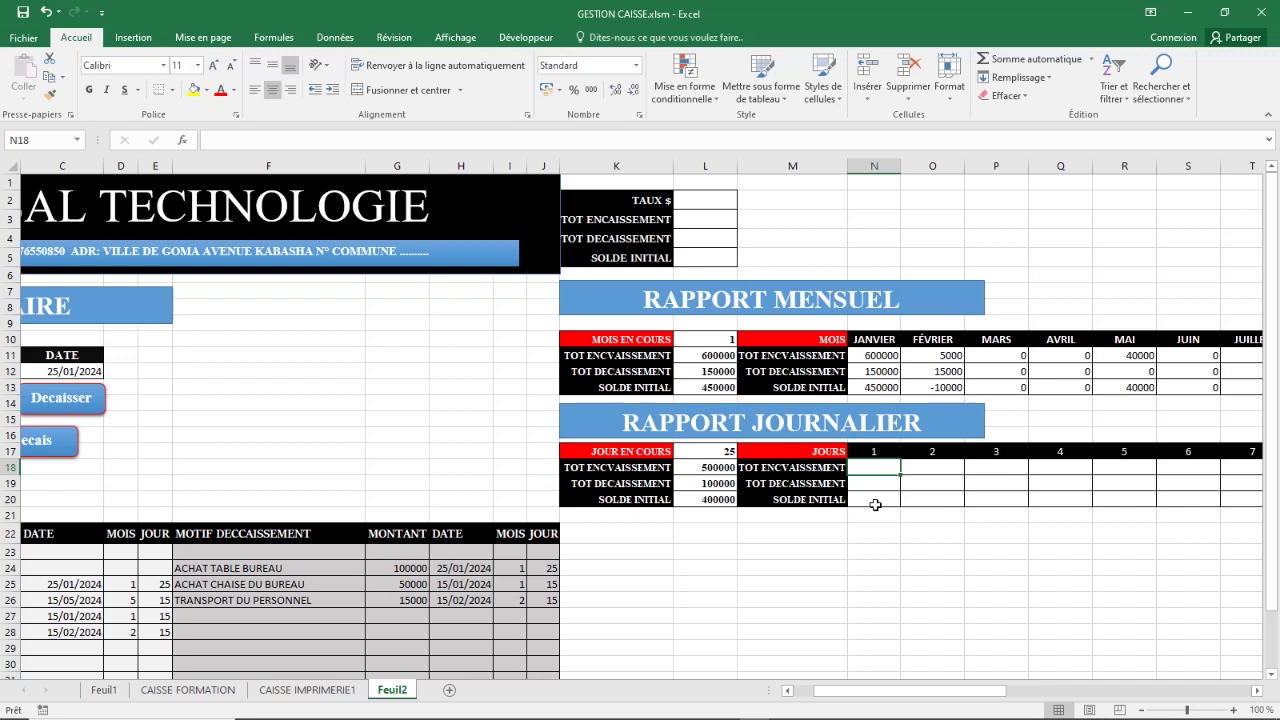
pyautogui.write('+')
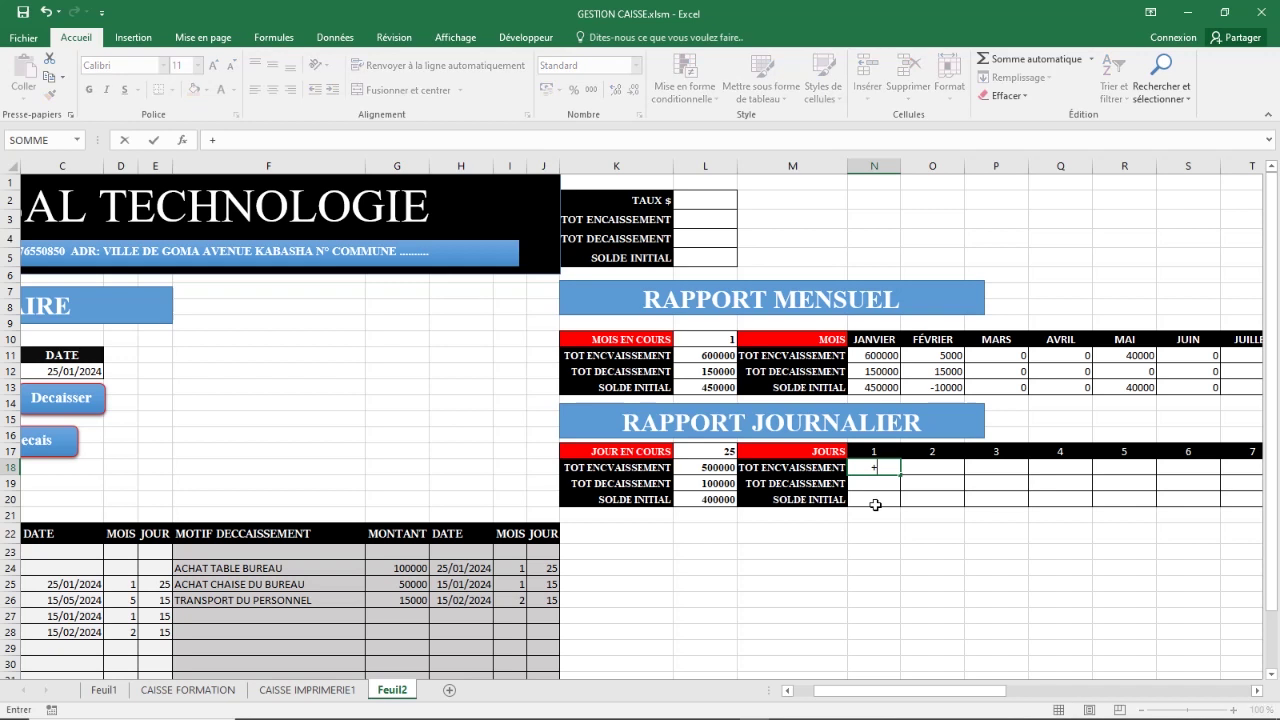
pyautogui.press('BackSpace')
pyautogui.write('=')
pyautogui.write('spmm')
pyautogui.press('BackSpace')
pyautogui.press('BackSpace')
pyautogui.press('BackSpace')
pyautogui.write('omm')
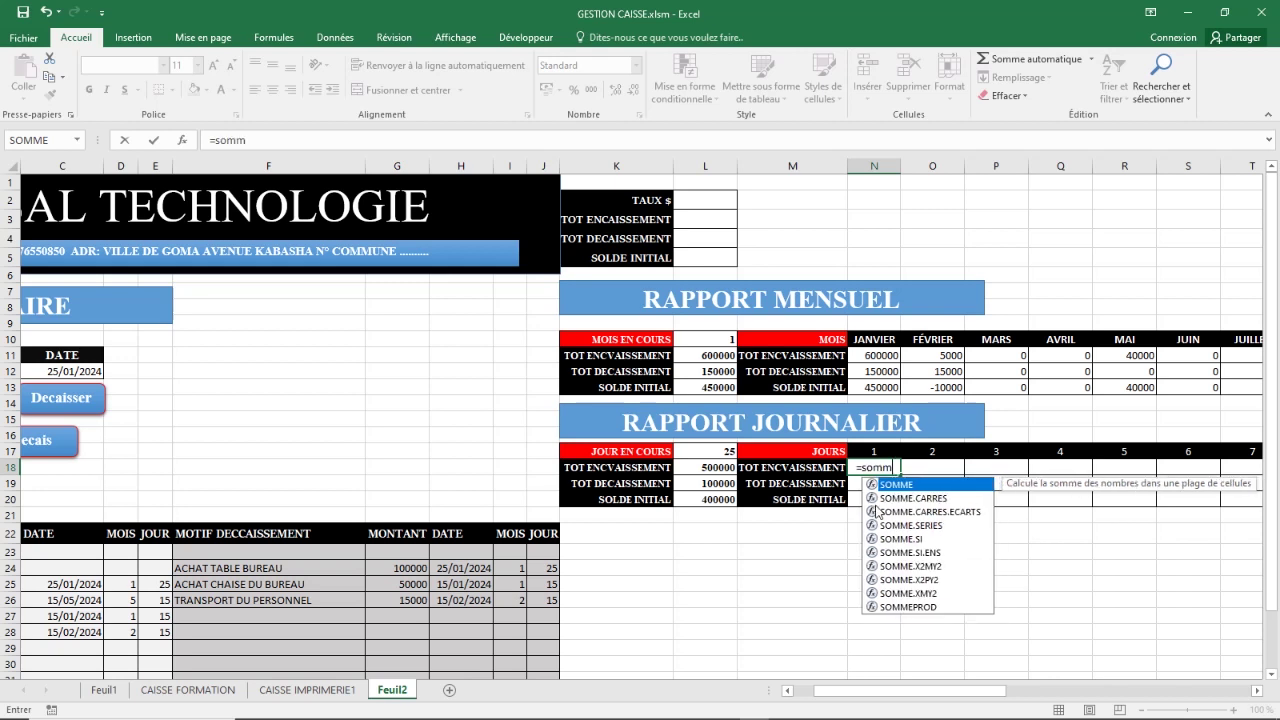
pyautogui.click(912, 555)
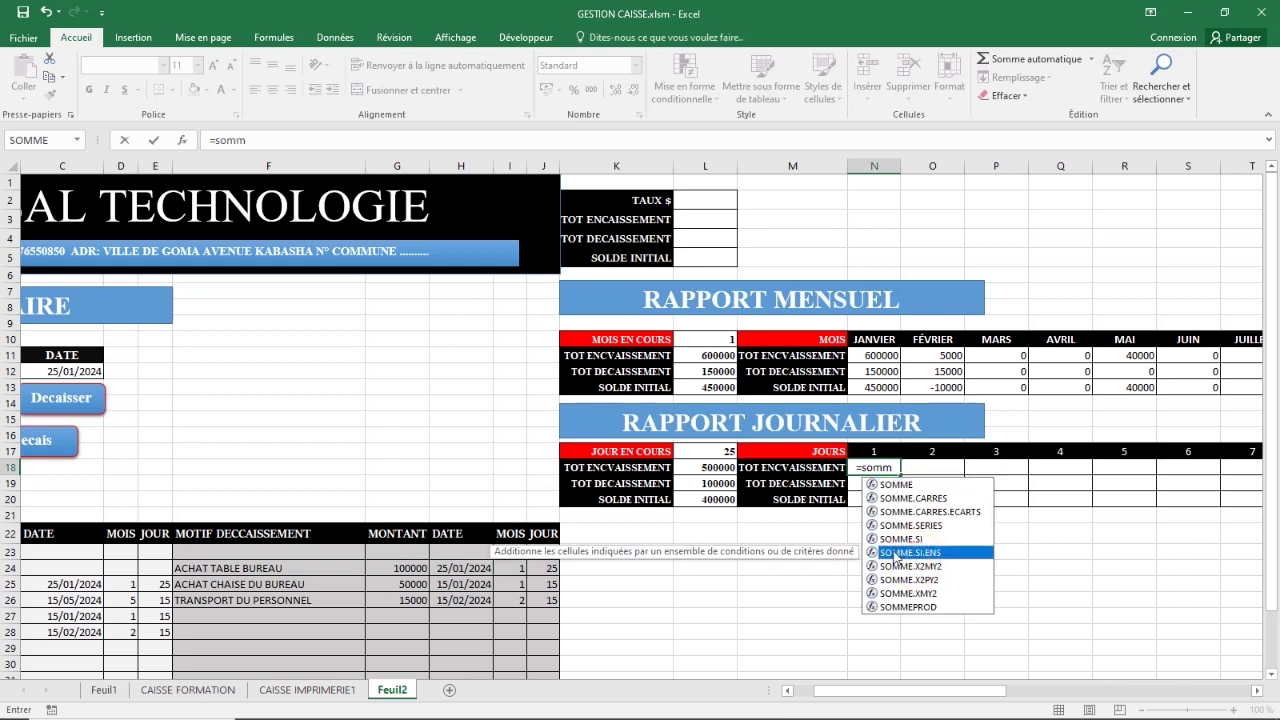
pyautogui.doubleClick(893, 551)
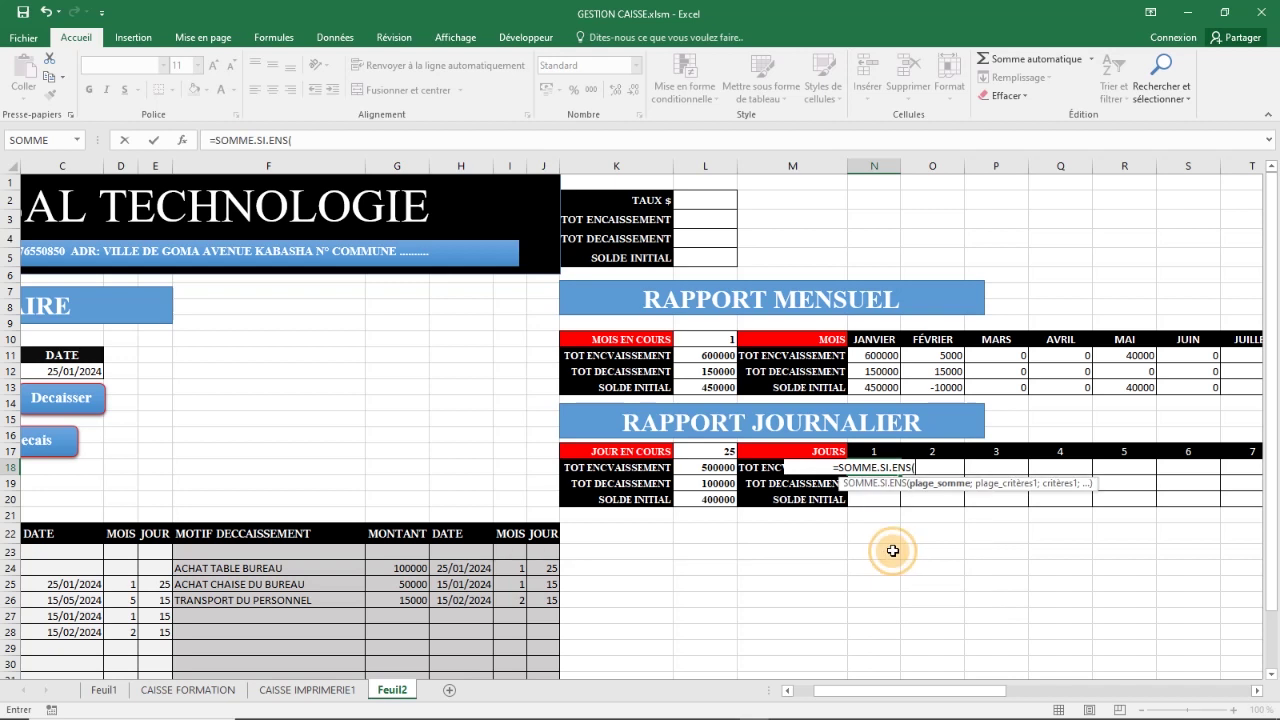
pyautogui.click(183, 143)
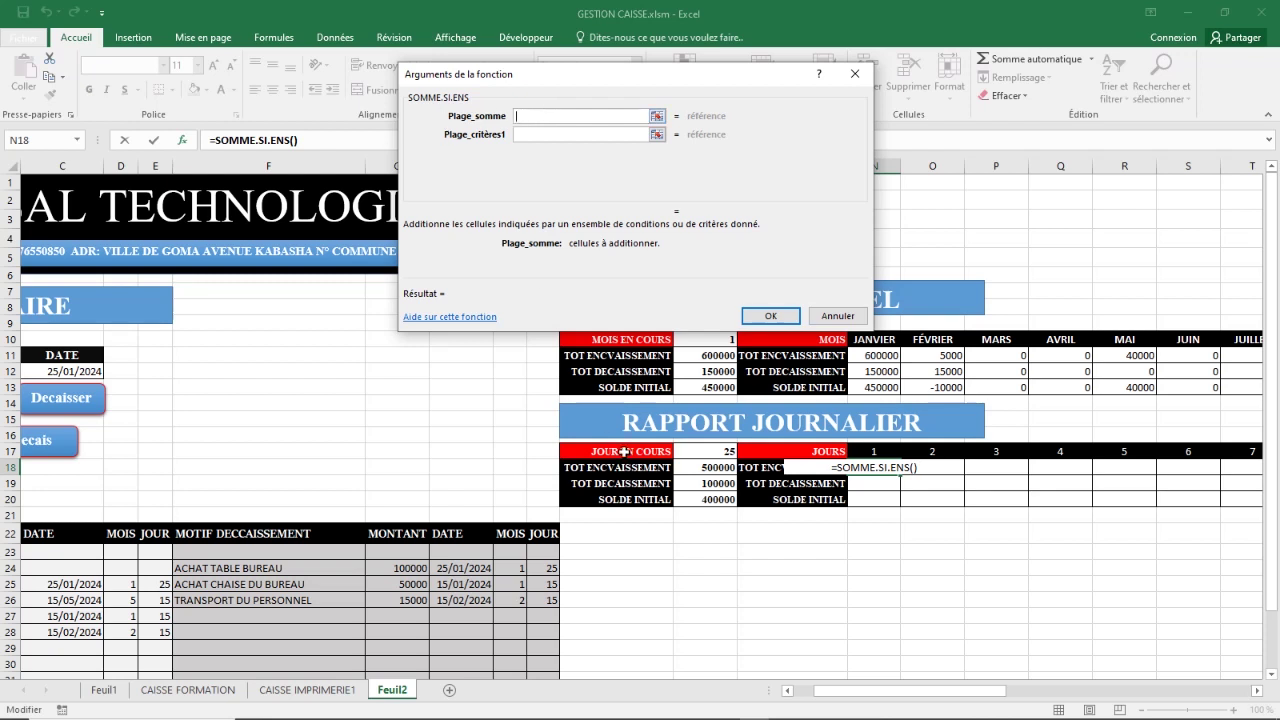
# Step: Set the sum range to receipt amount column B:B, the first criteria range to month column D:D, and its criterion to L10
pyautogui.moveTo(869, 694); pyautogui.dragTo(806, 692)
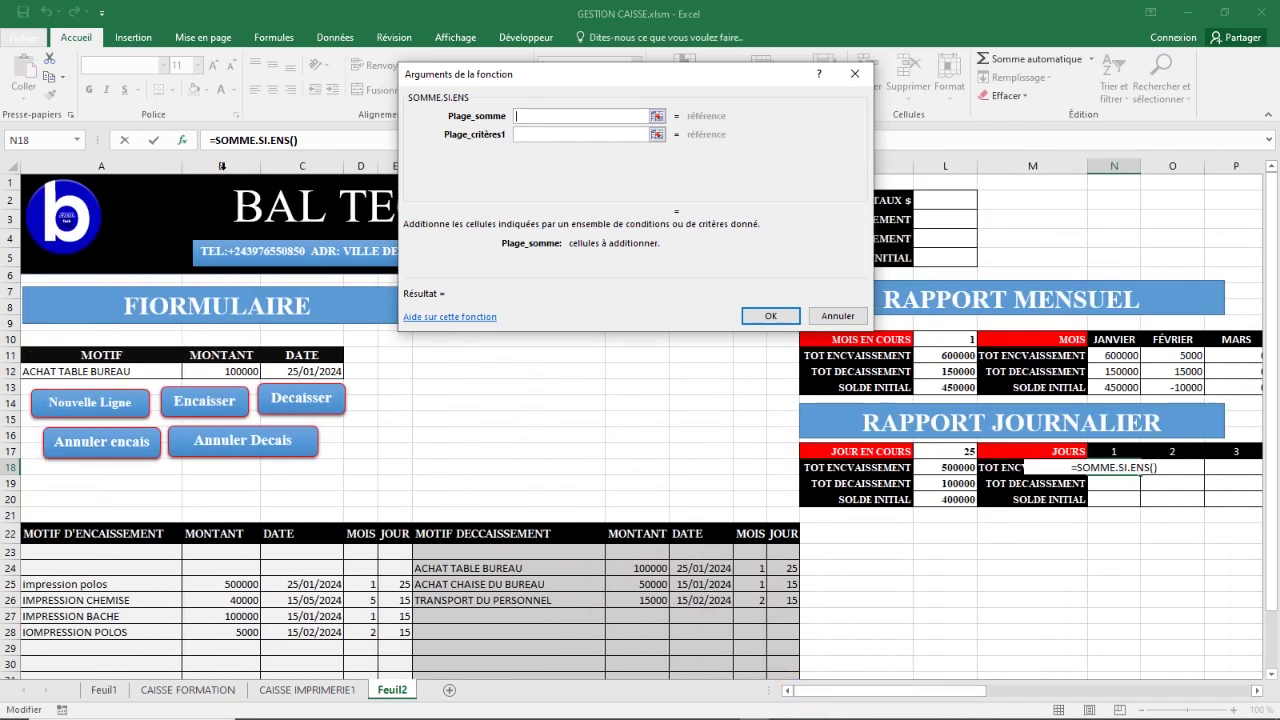
pyautogui.click(221, 160)
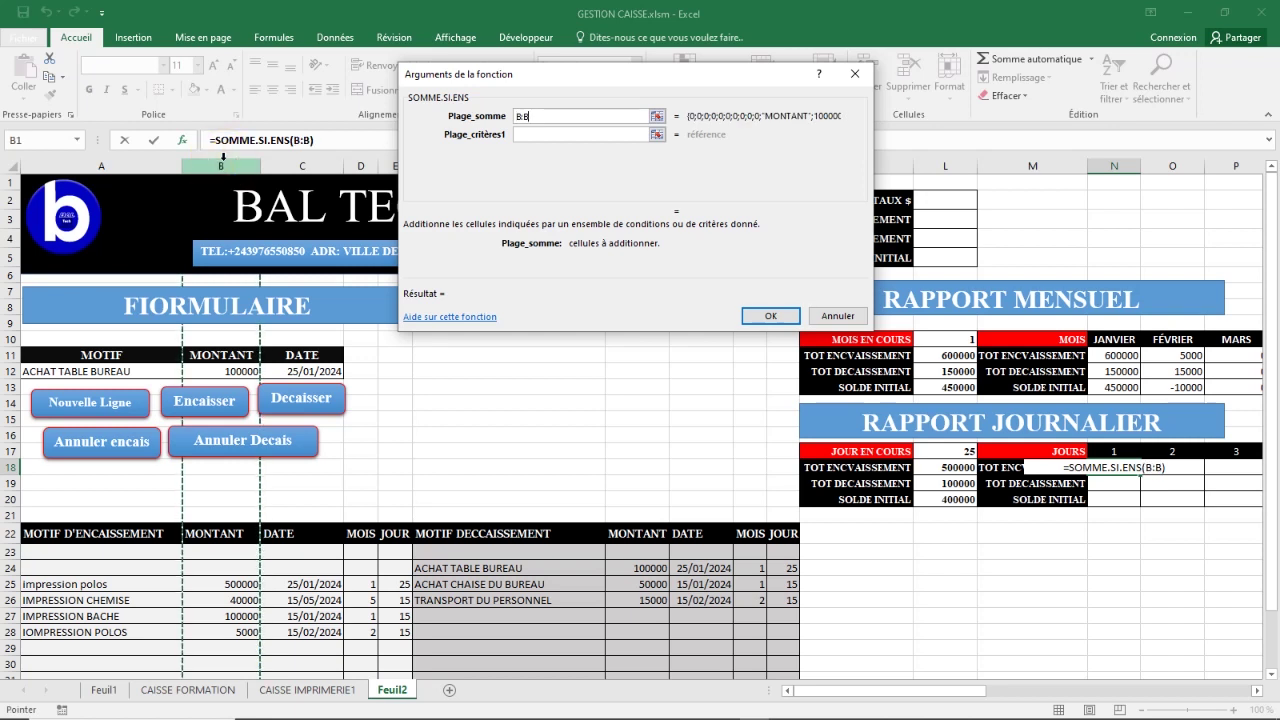
pyautogui.click(541, 135)
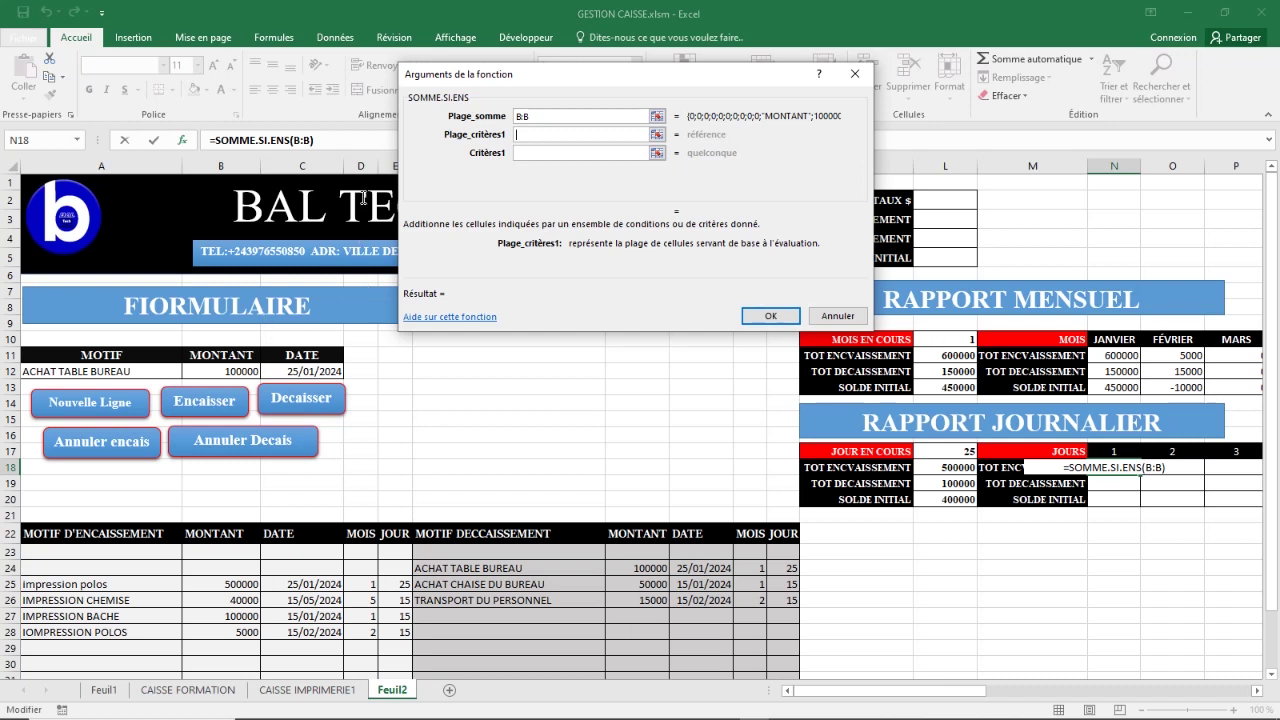
pyautogui.click(361, 165)
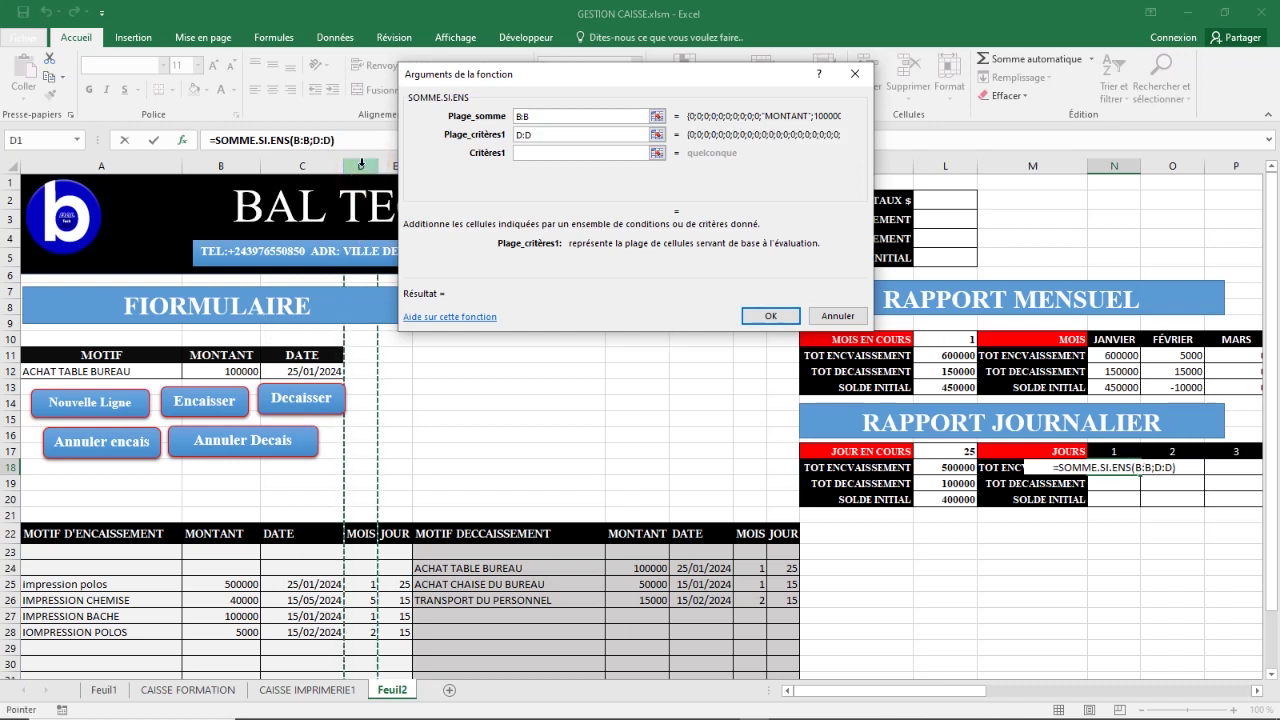
pyautogui.click(547, 152)
pyautogui.click(943, 340)
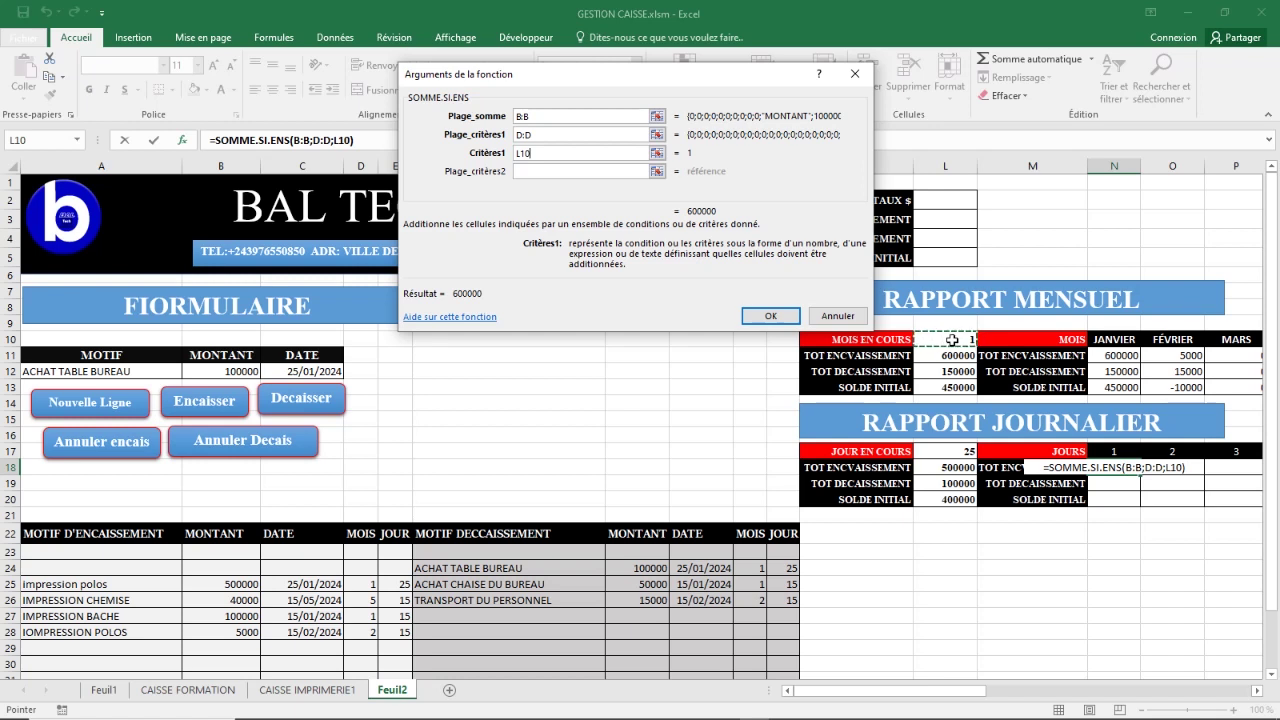
# Step: Add day column E:E as the second criteria range and day header N17 as its criterion in the SOMME.SI.ENS arguments
pyautogui.click(541, 172)
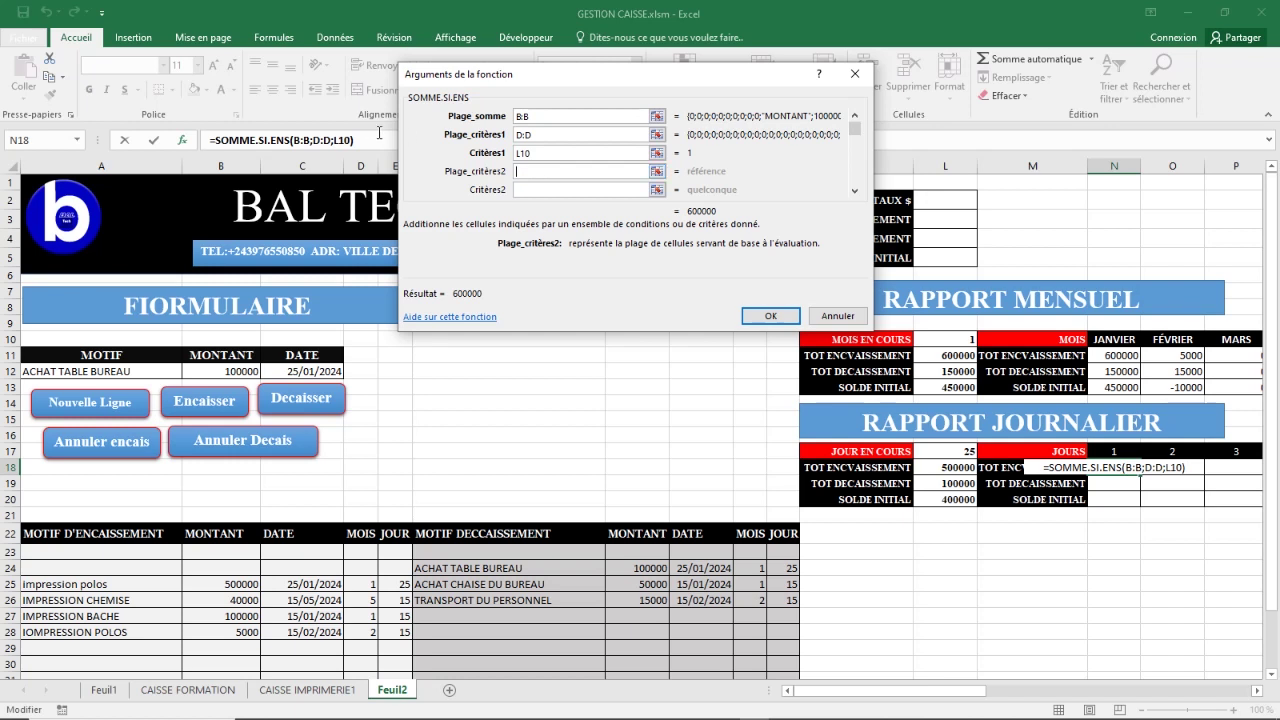
pyautogui.click(389, 165)
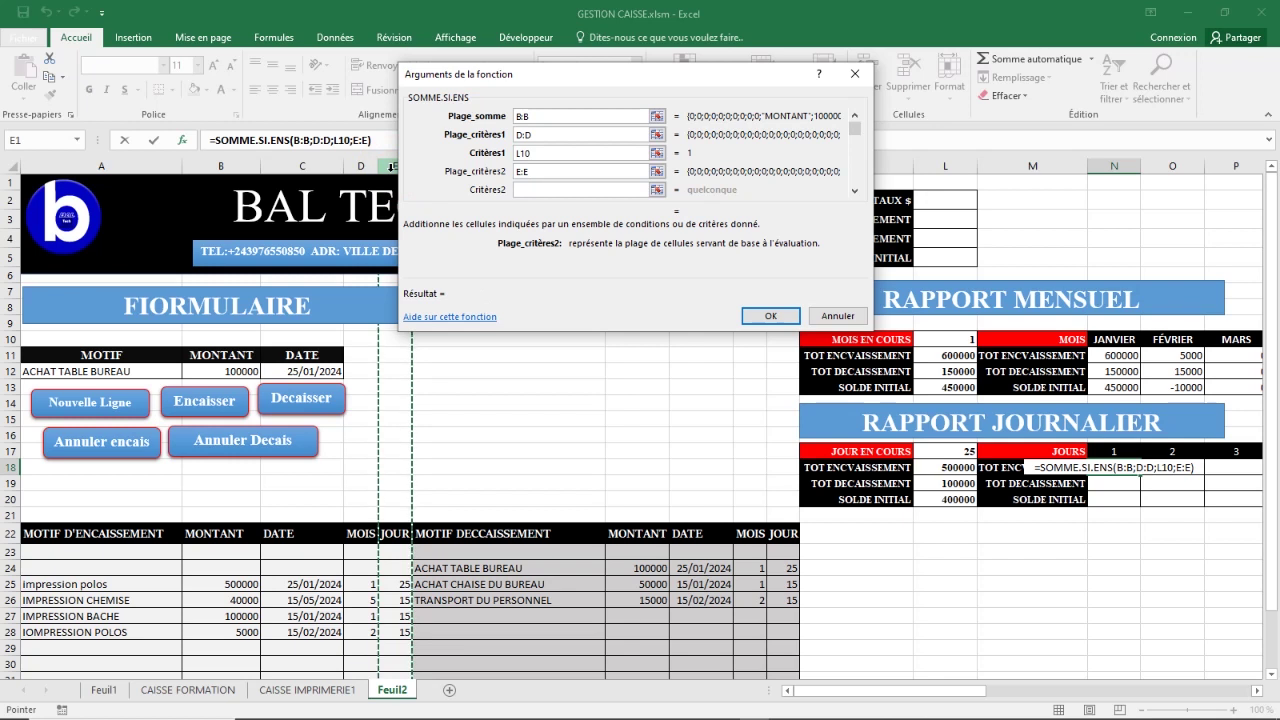
pyautogui.click(540, 189)
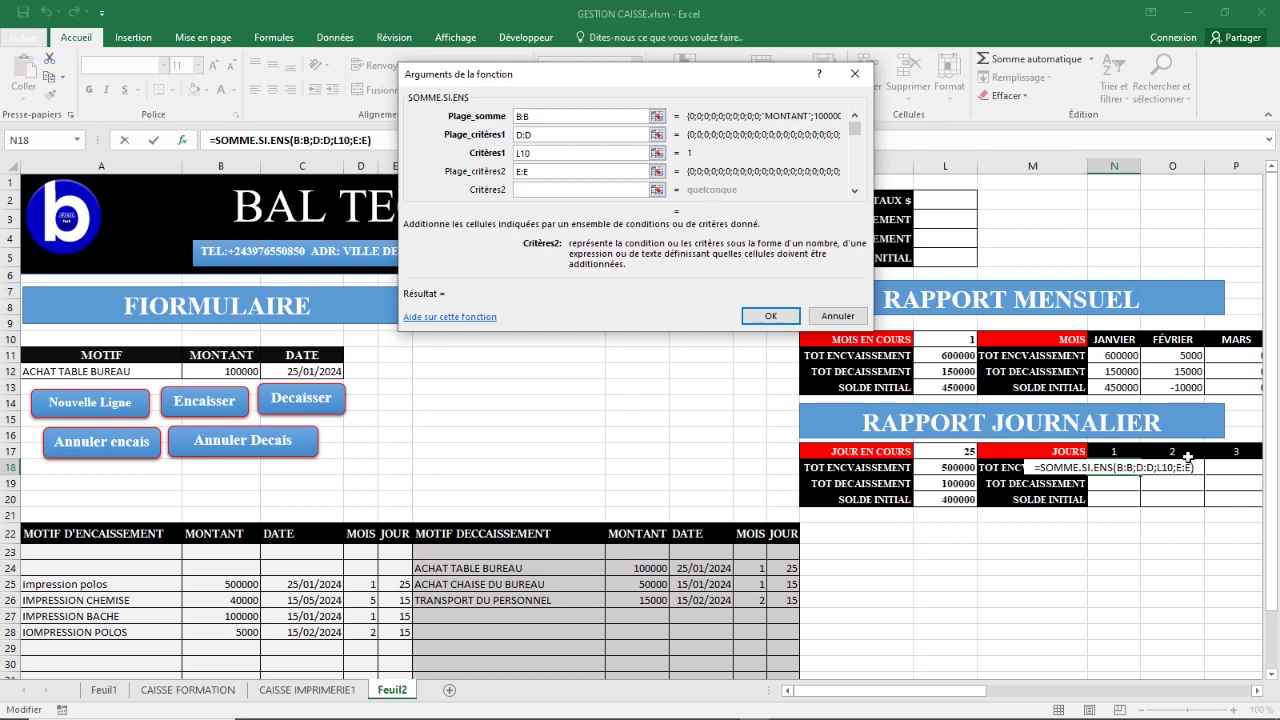
pyautogui.click(1121, 452)
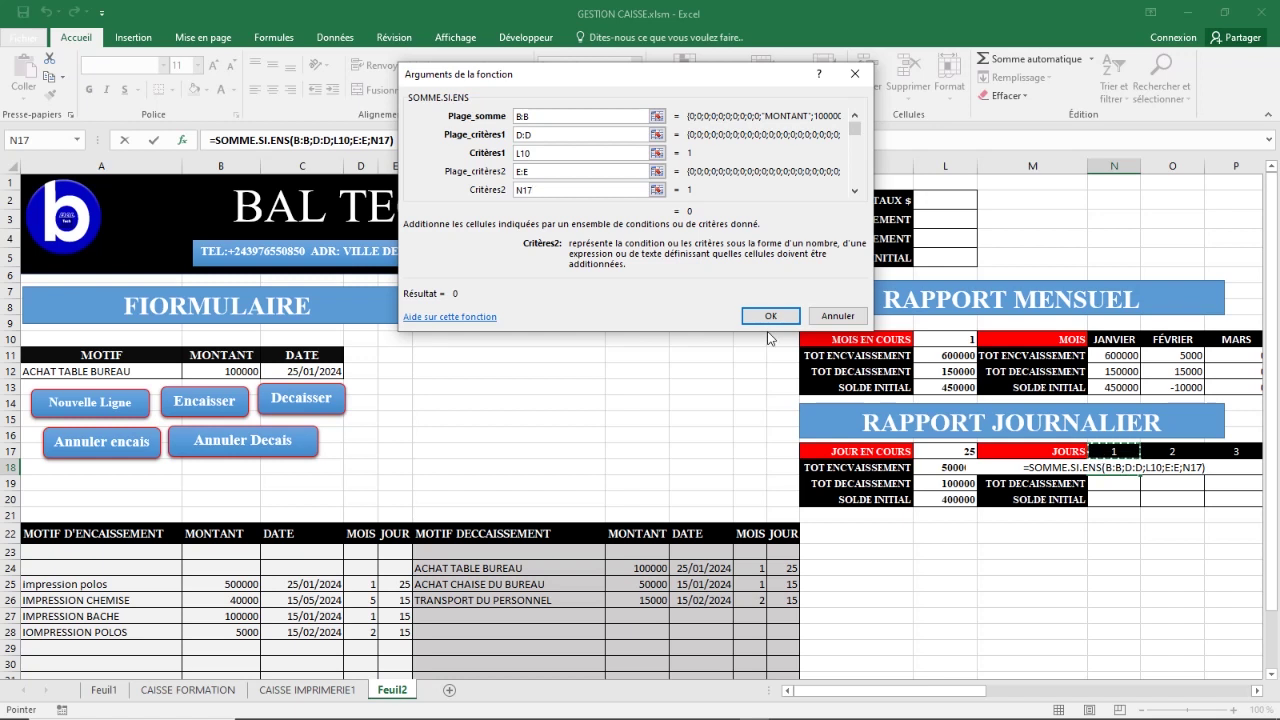
# Step: Make the second criteria range and the sum range absolute as $E:$E and $B:$B
pyautogui.click(523, 171)
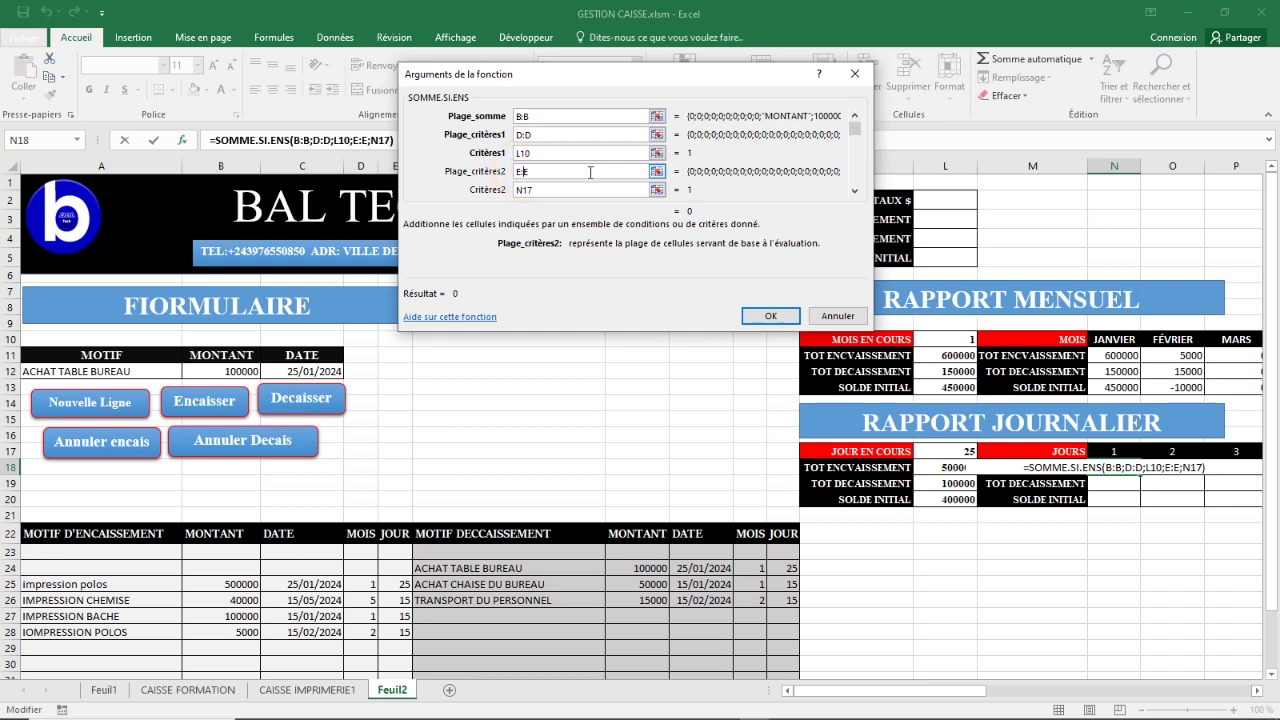
pyautogui.write('$')
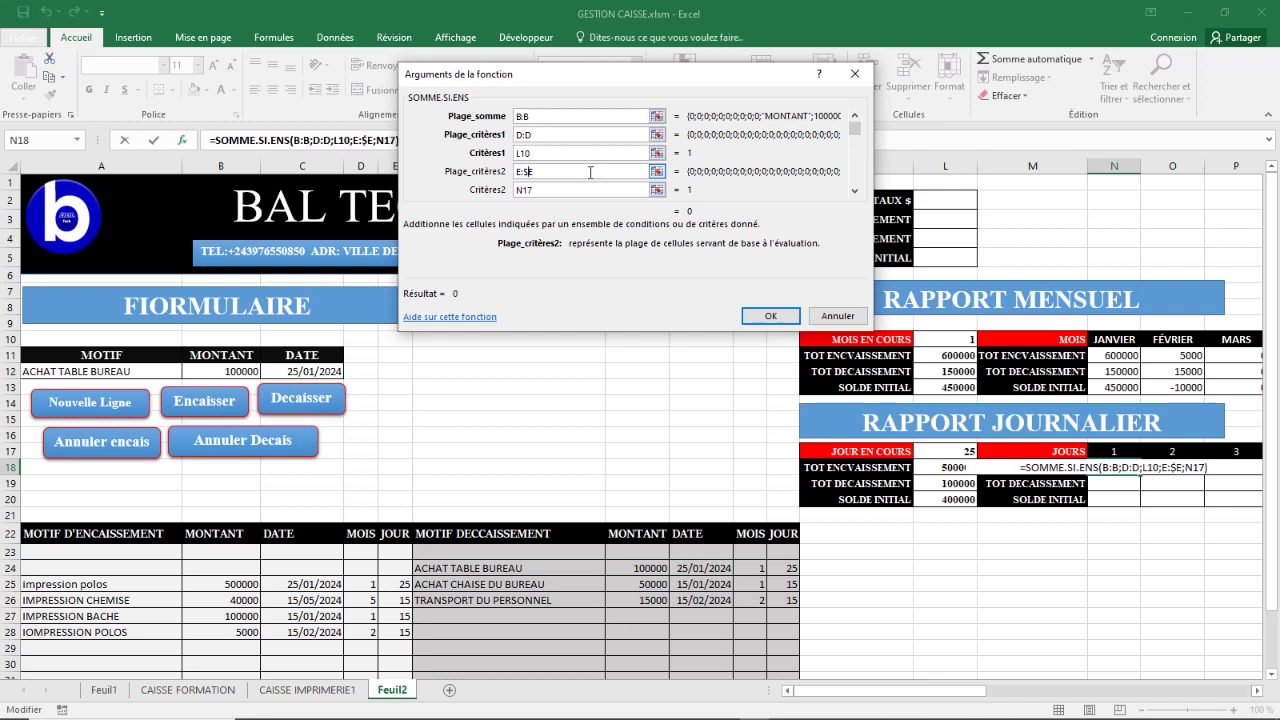
pyautogui.click(518, 172)
pyautogui.write('$')
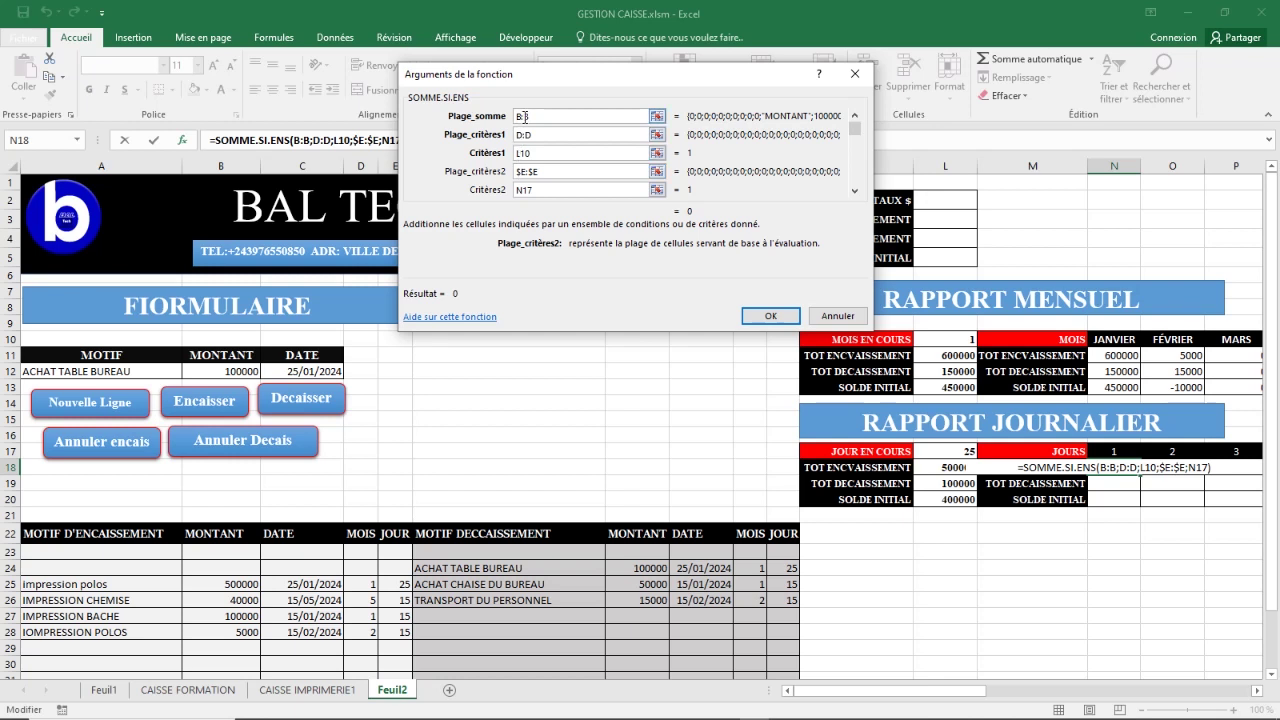
pyautogui.click(525, 117)
pyautogui.write('$')
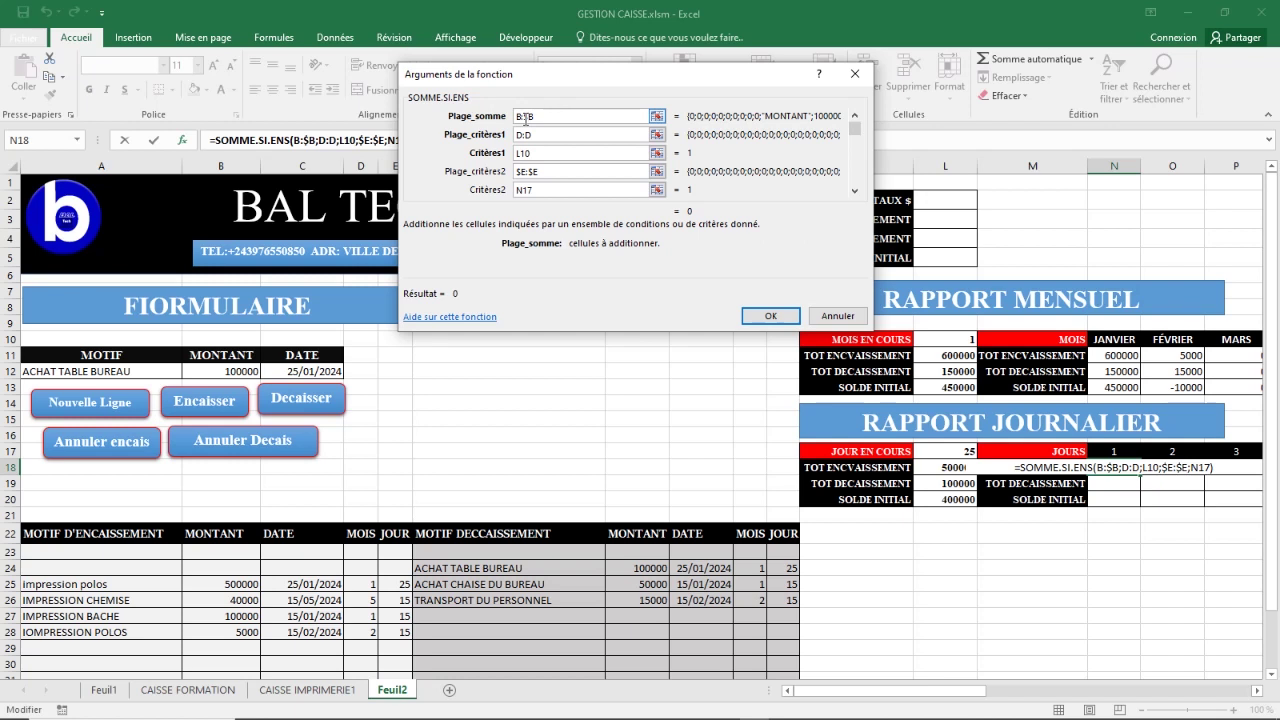
pyautogui.click(518, 117)
pyautogui.write('$')
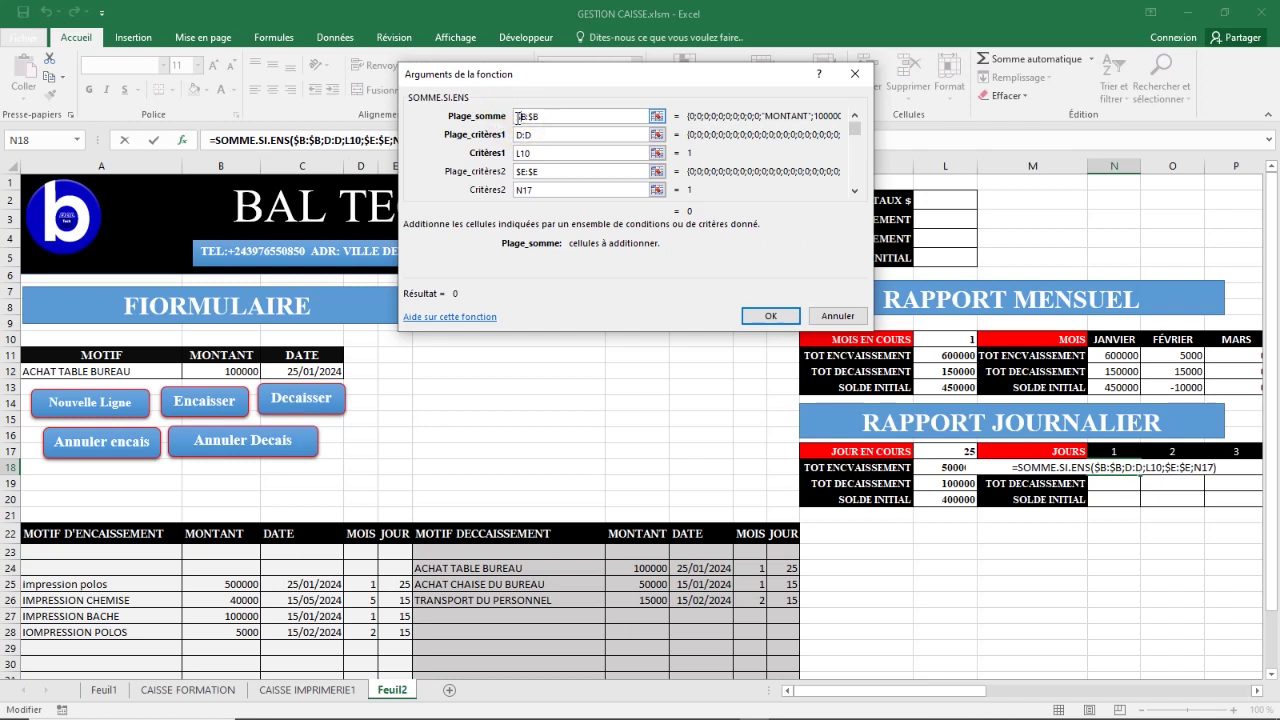
# Step: Make the first criteria range absolute as $D:$D and lock the column of its criterion as $L10
pyautogui.click(525, 134)
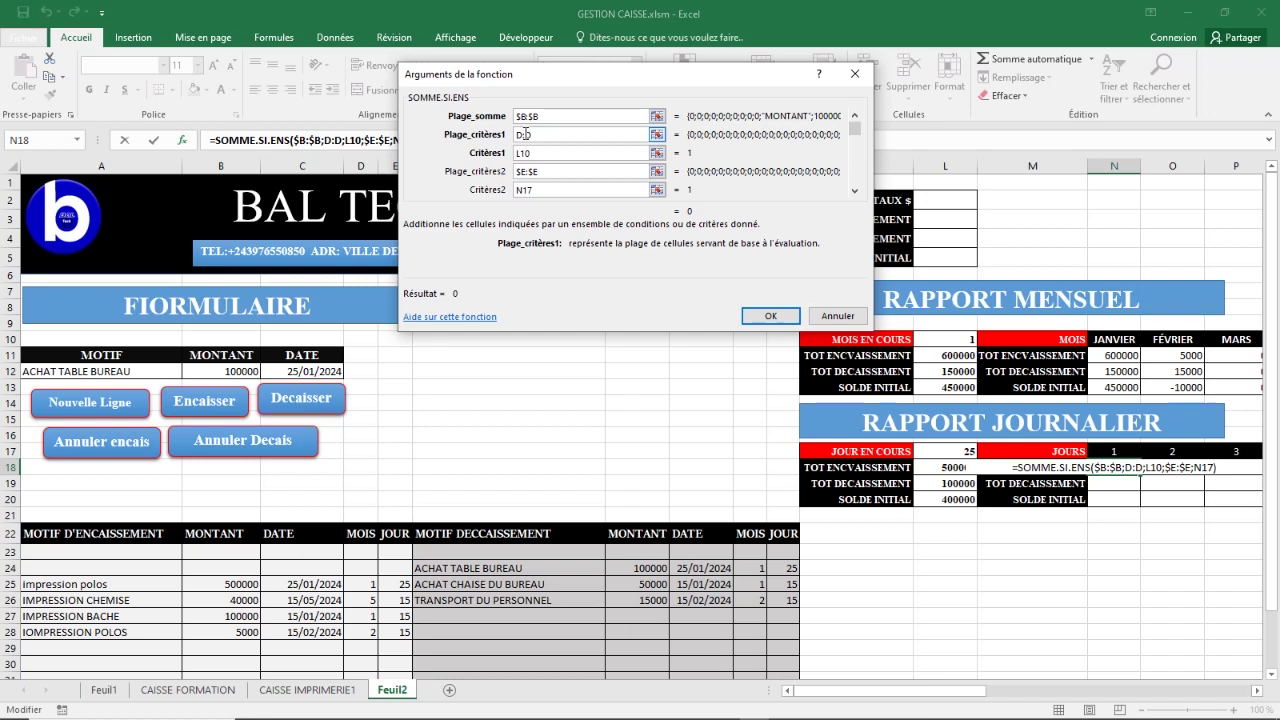
pyautogui.write('$')
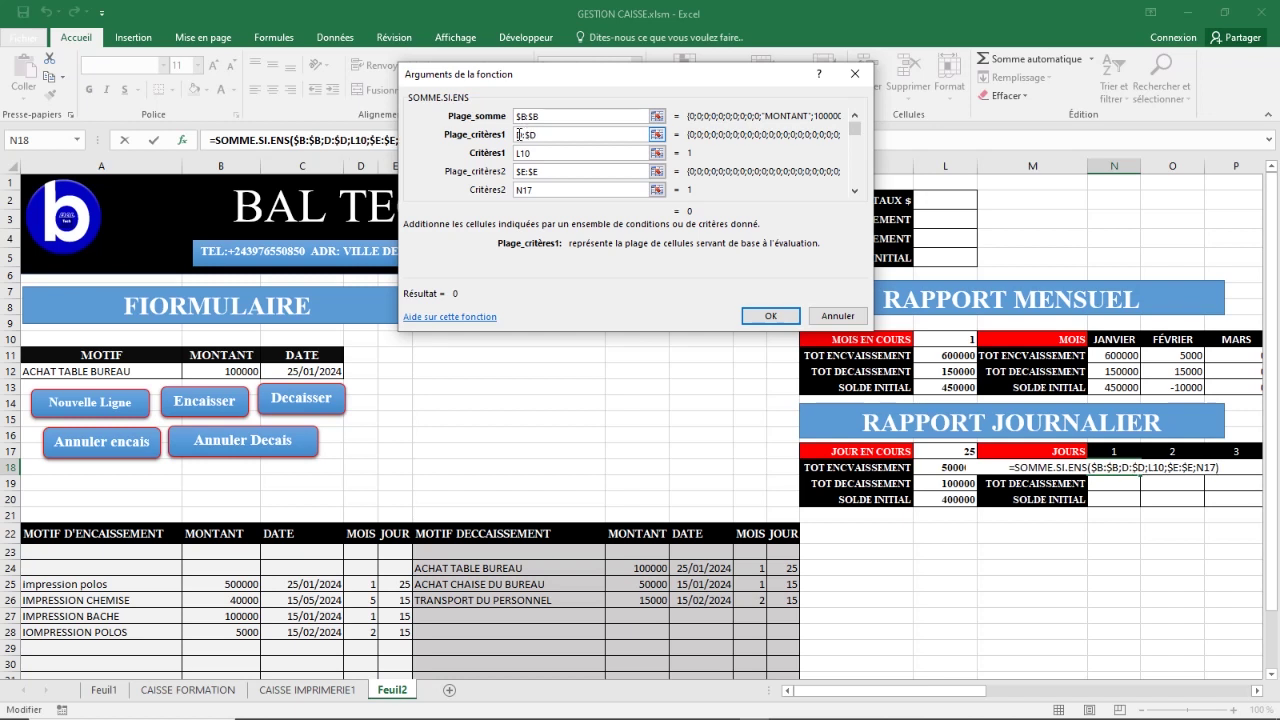
pyautogui.click(518, 136)
pyautogui.write('$')
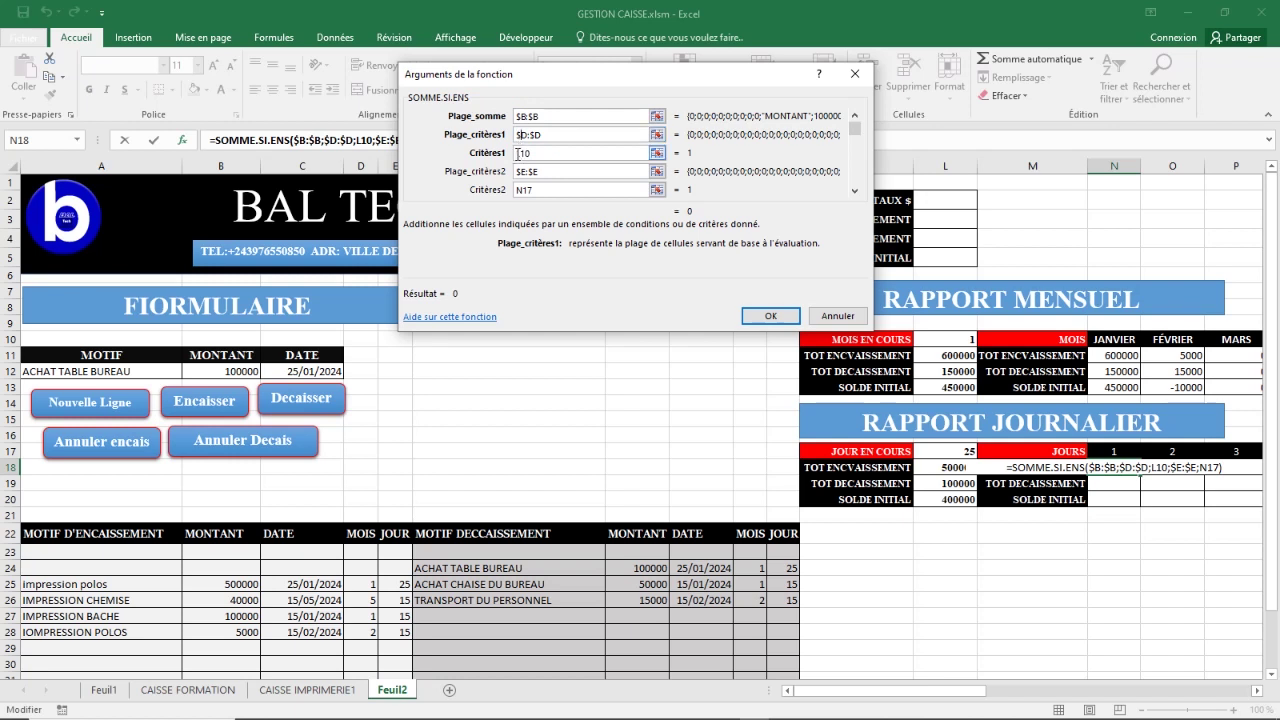
pyautogui.click(517, 154)
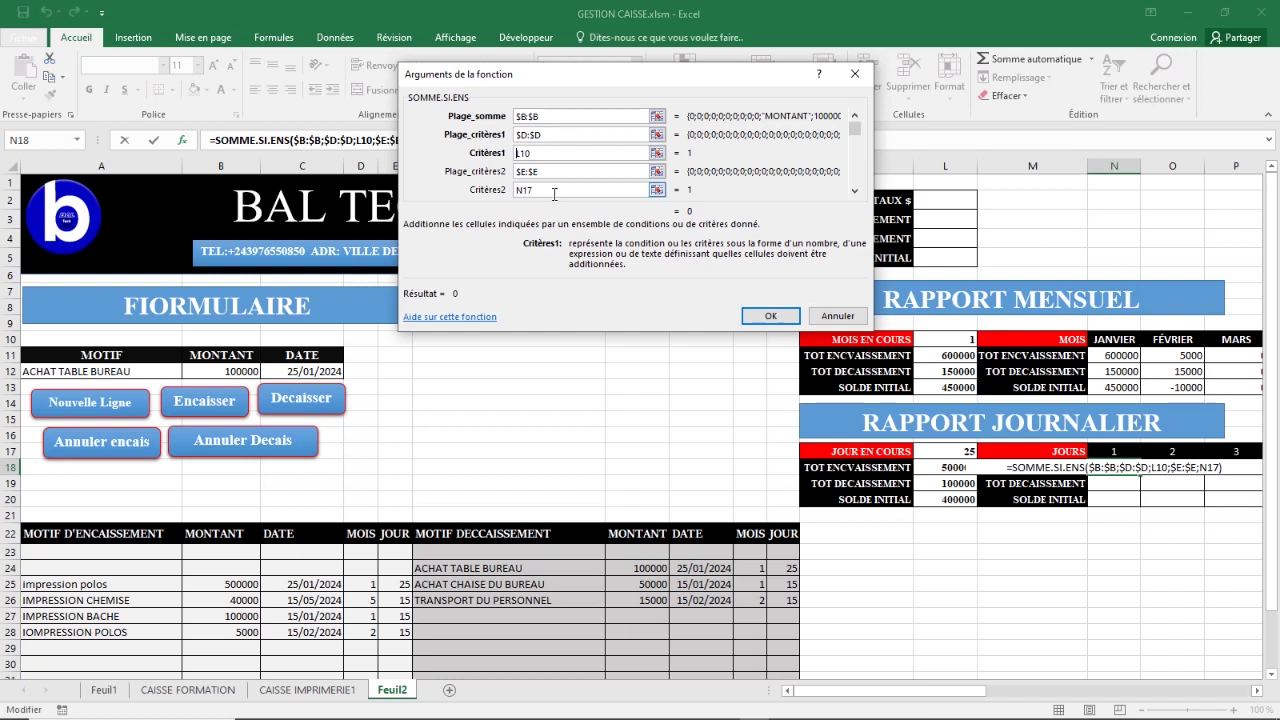
pyautogui.write('$')
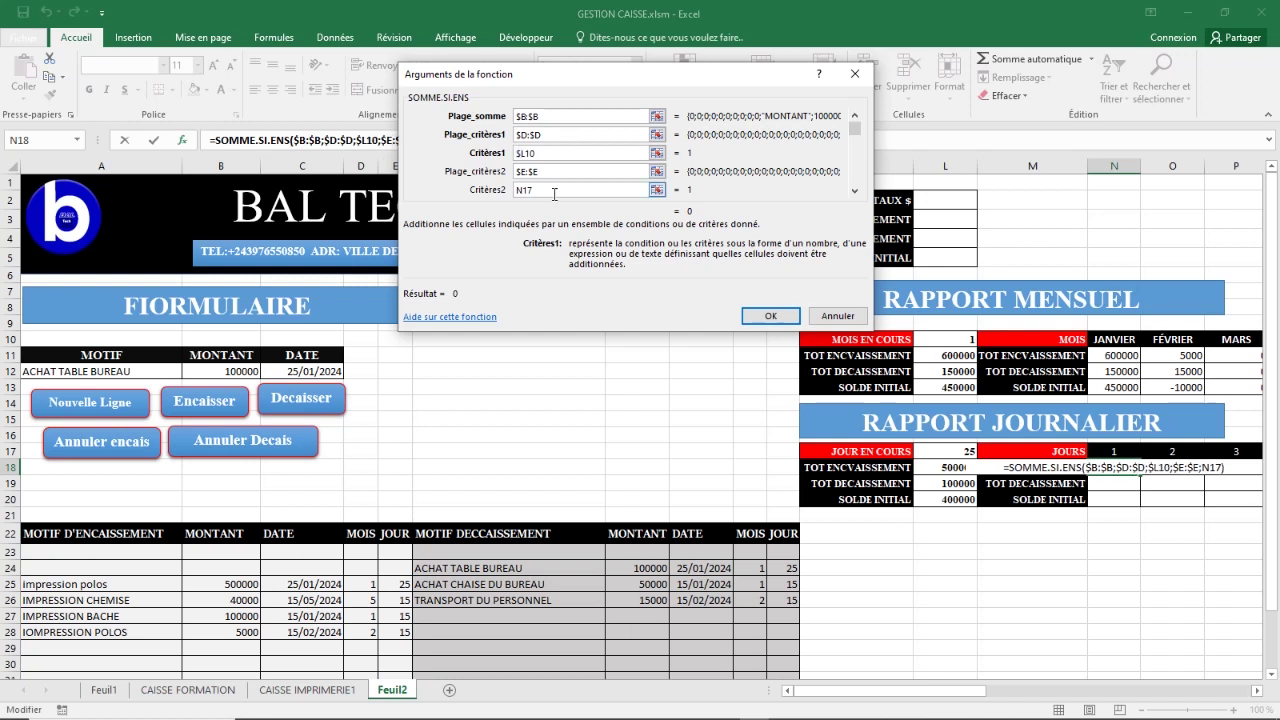
# Step: Insert the day 1 receipts formula in N18 and fill it across the row through day 31 in AR18
pyautogui.click(768, 315)
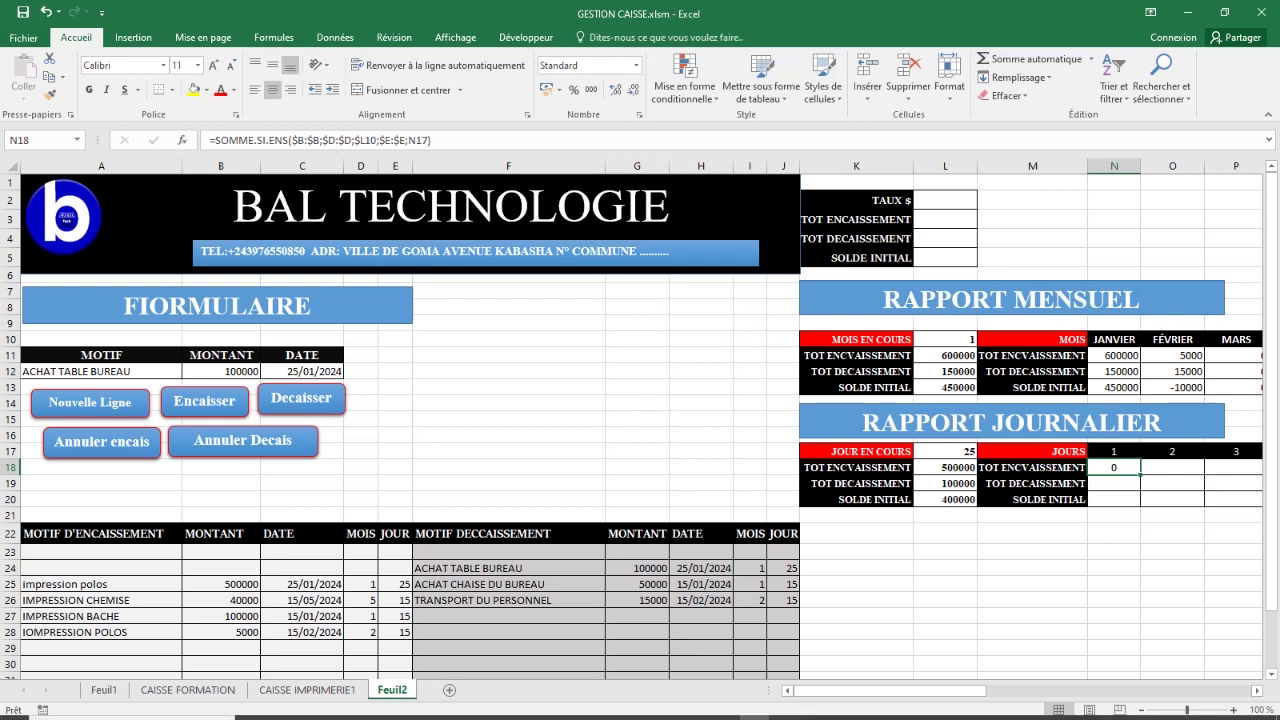
pyautogui.moveTo(840, 692); pyautogui.dragTo(963, 692)
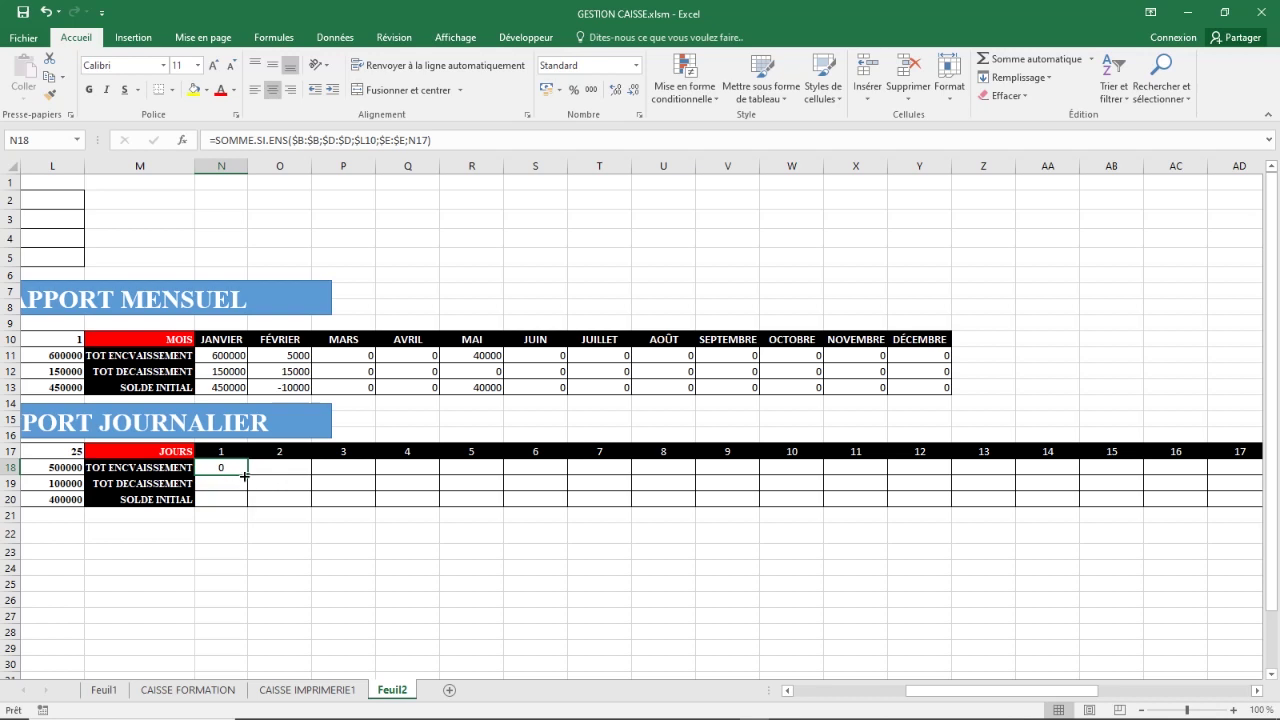
pyautogui.moveTo(248, 473); pyautogui.dragTo(1140, 470)
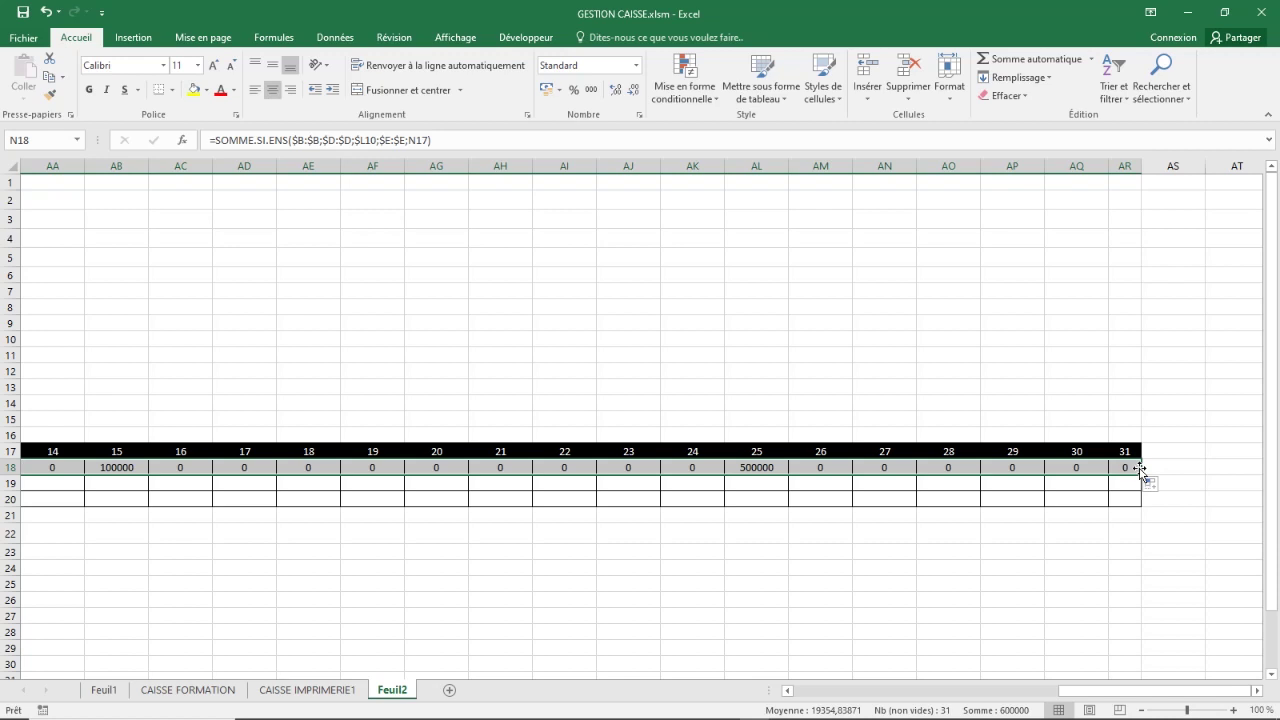
# Step: Compare the filled receipts for days 25 and 15 with the January entries in the receipts table and January's monthly total
pyautogui.click(758, 453)
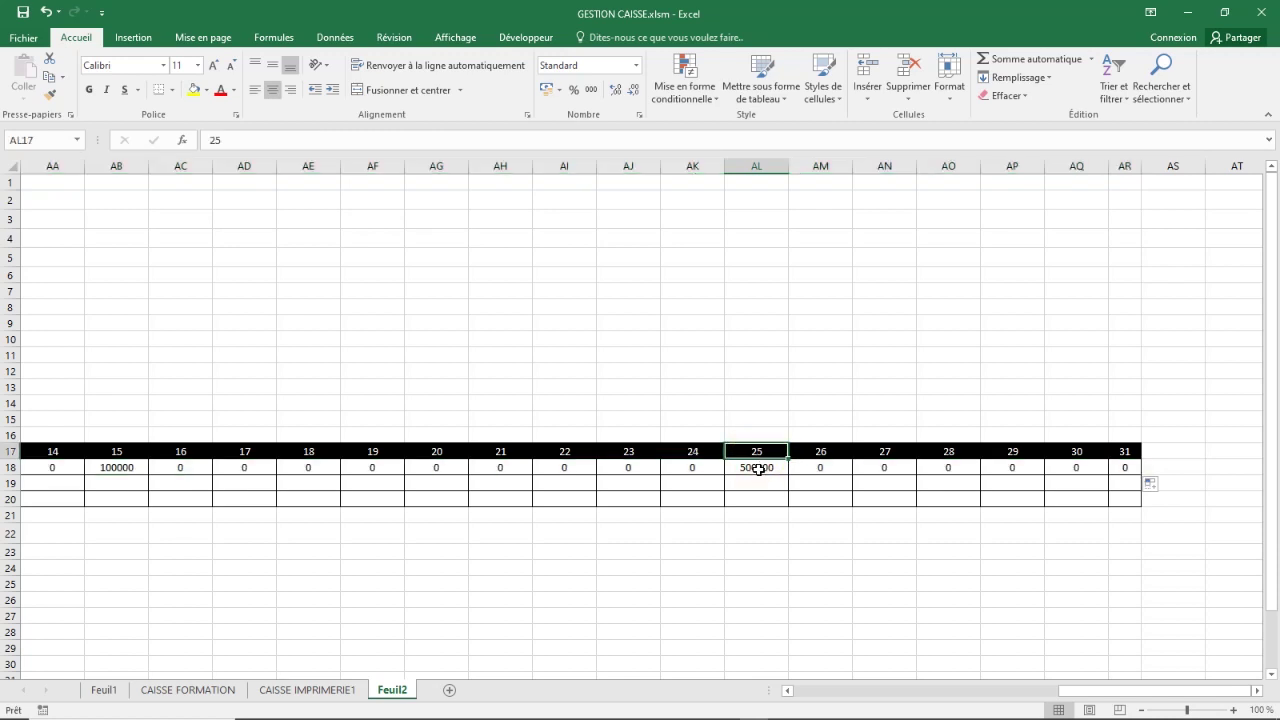
pyautogui.click(758, 468)
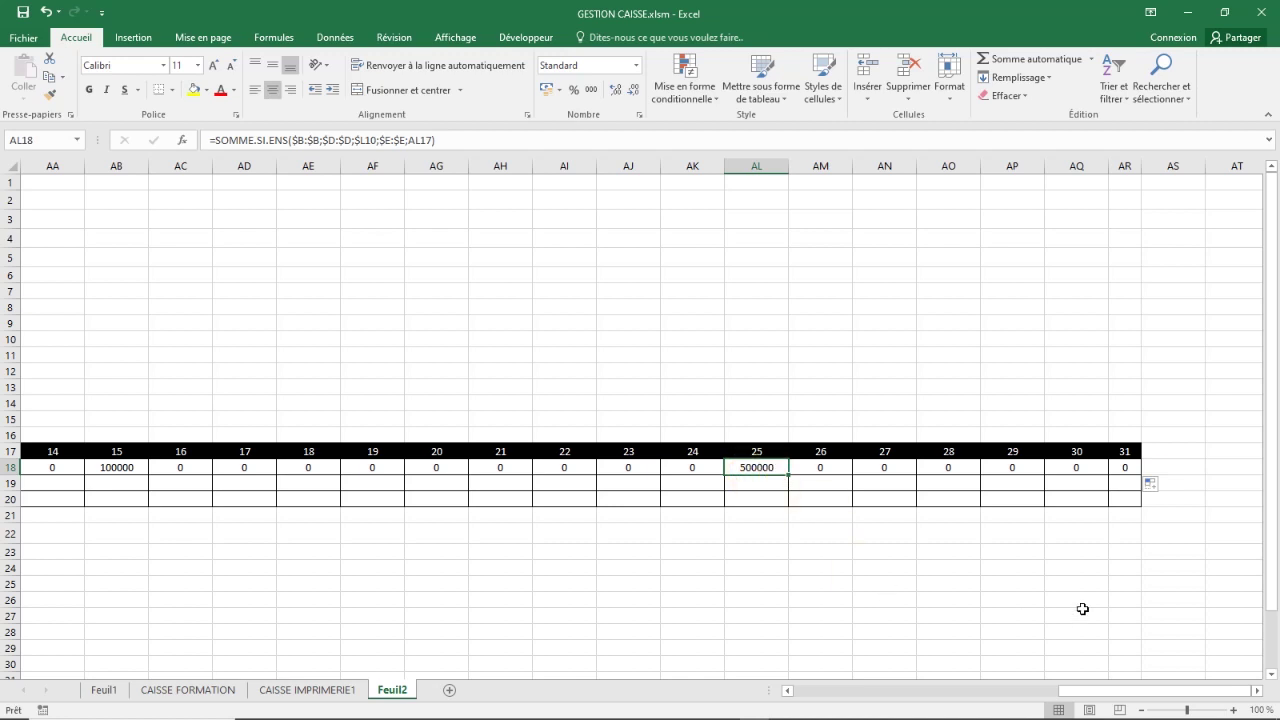
pyautogui.moveTo(1112, 695); pyautogui.dragTo(1030, 694)
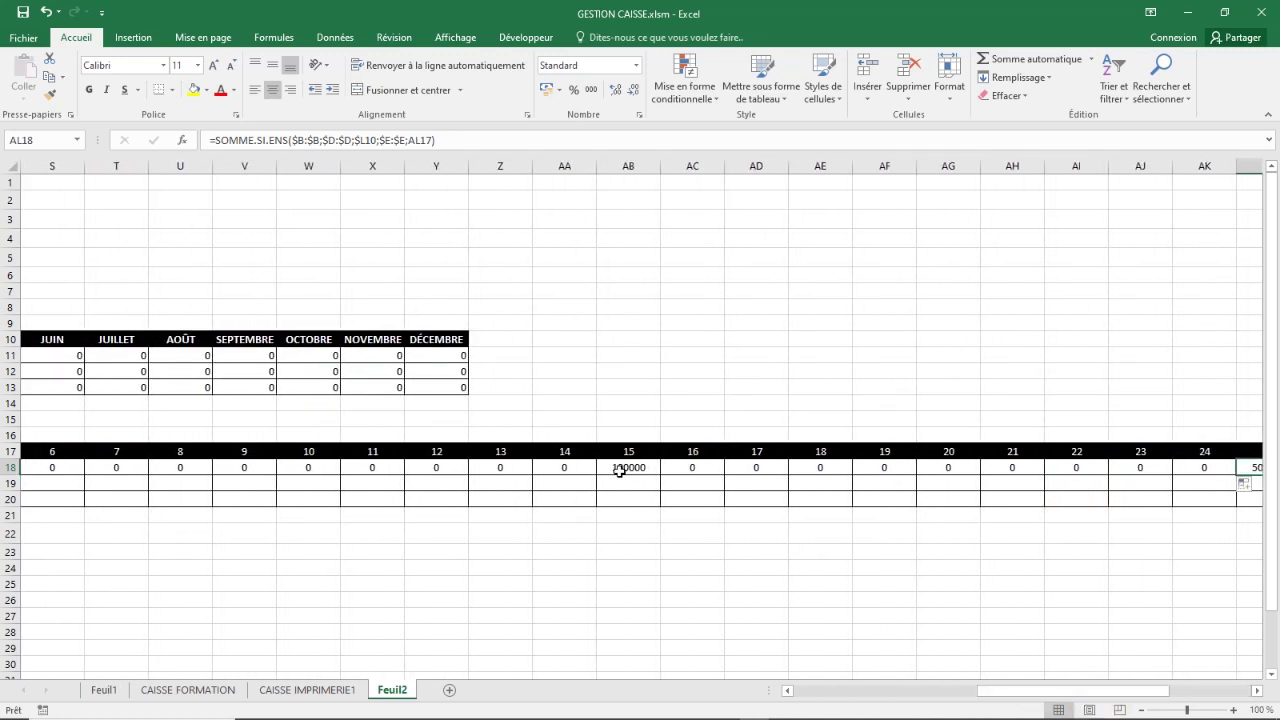
pyautogui.moveTo(982, 694); pyautogui.dragTo(853, 692)
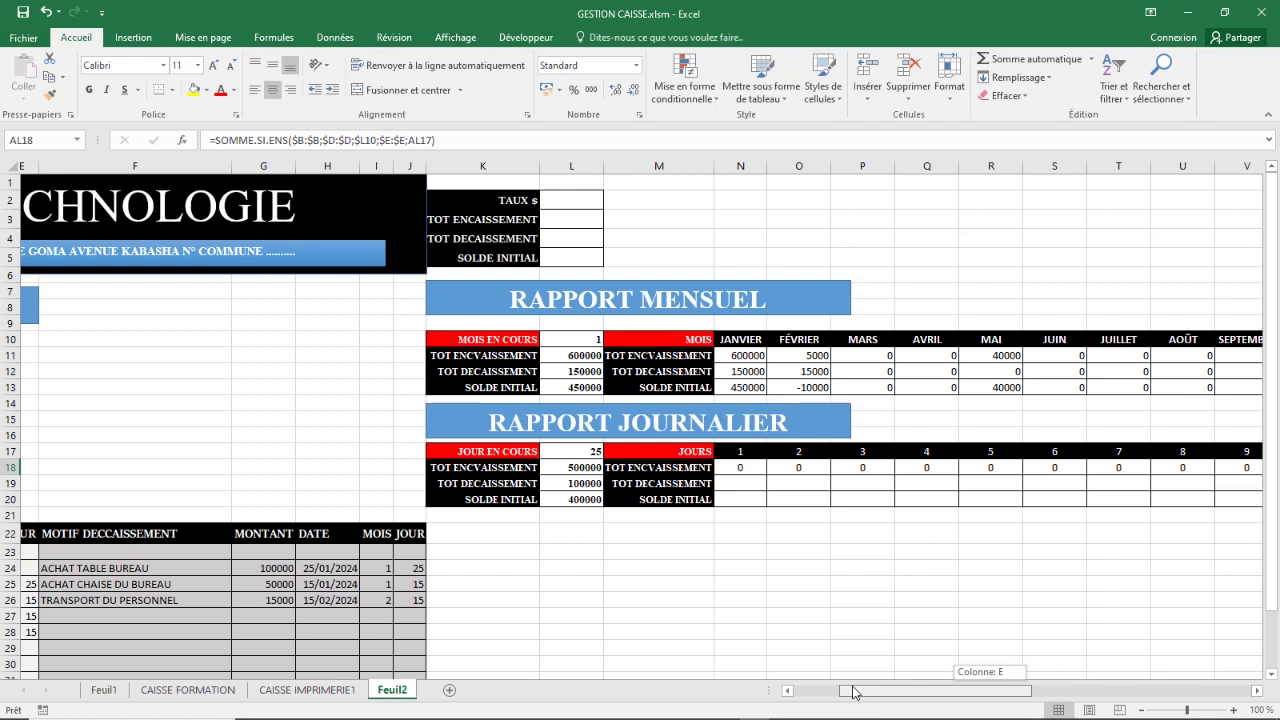
pyautogui.moveTo(853, 692); pyautogui.dragTo(785, 689)
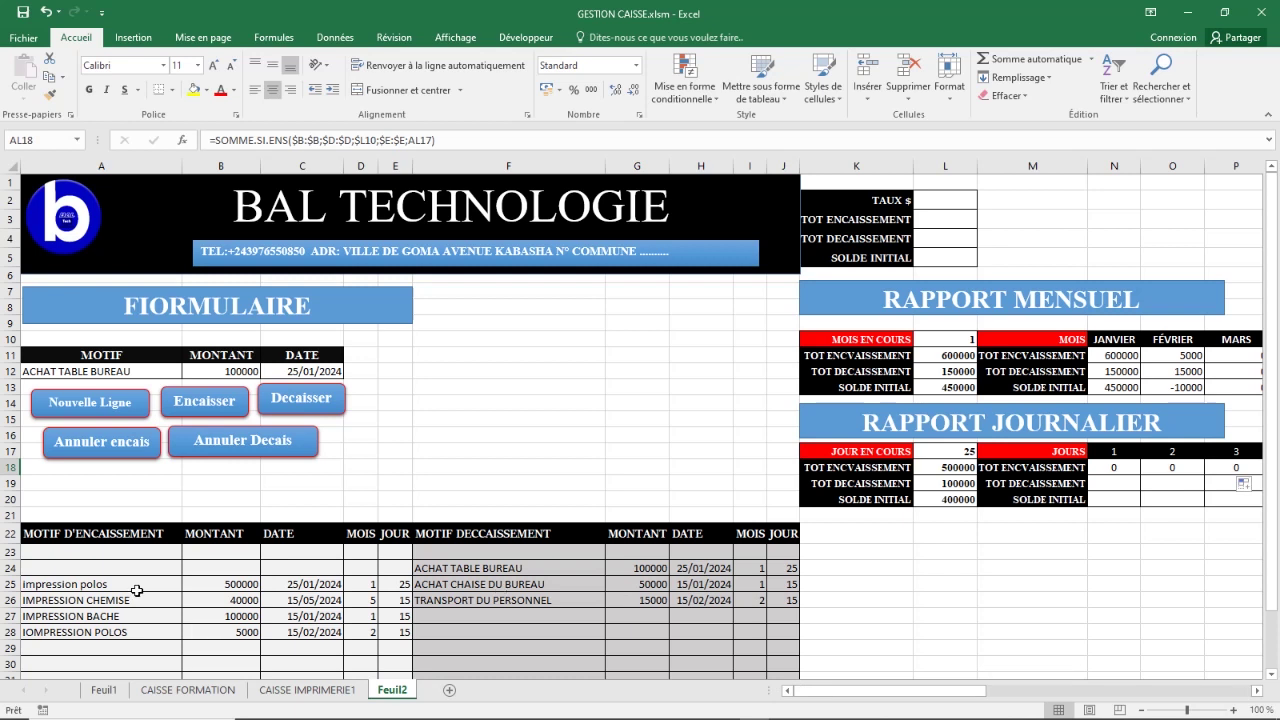
pyautogui.click(363, 584)
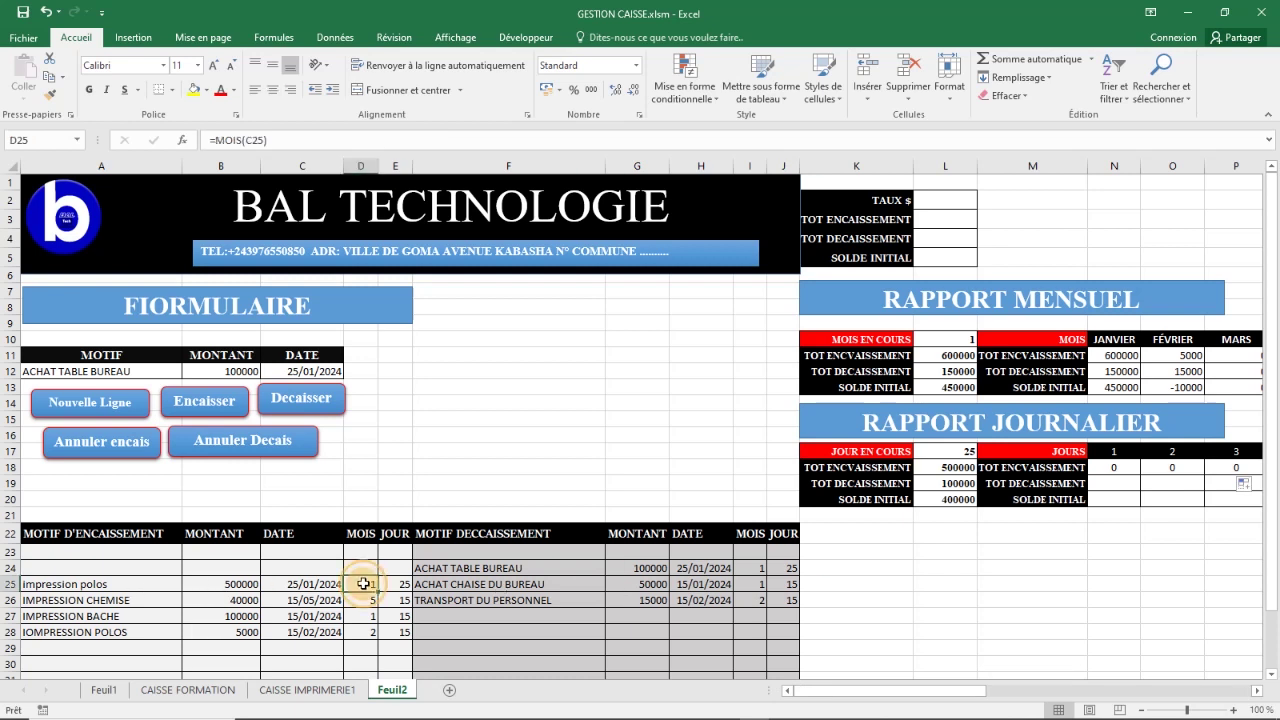
pyautogui.click(232, 584)
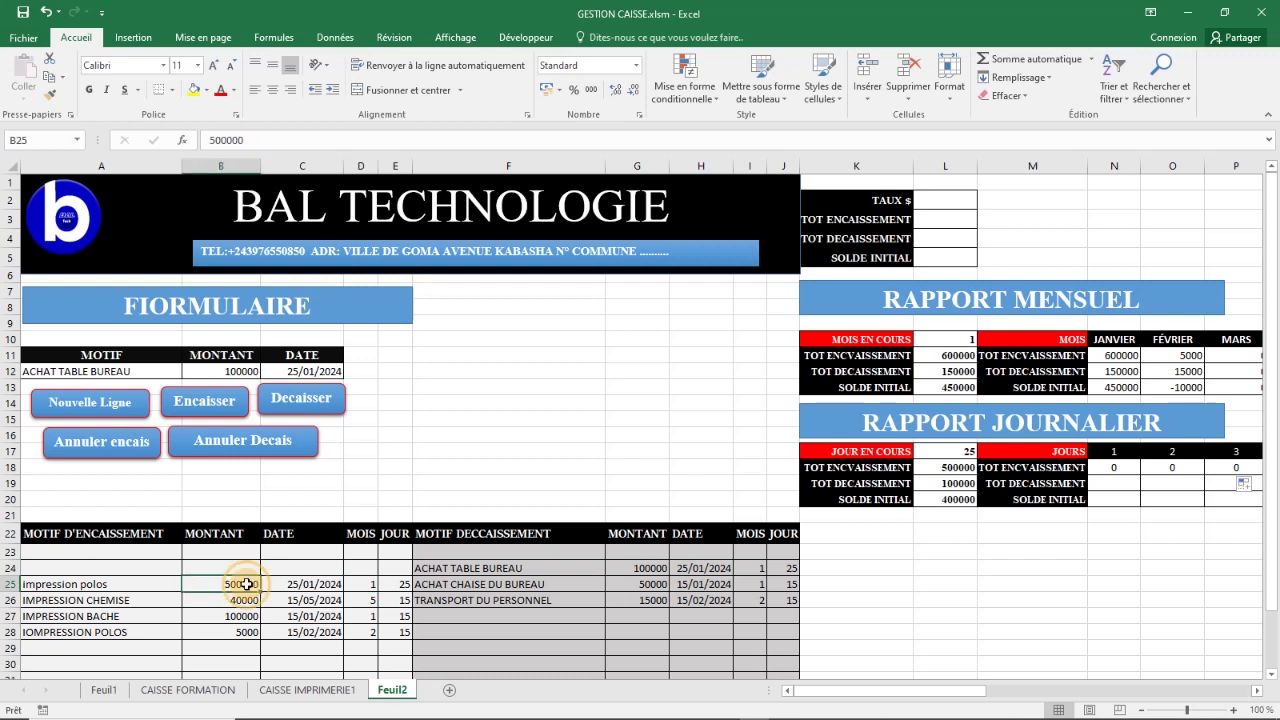
pyautogui.click(373, 619)
pyautogui.click(240, 616)
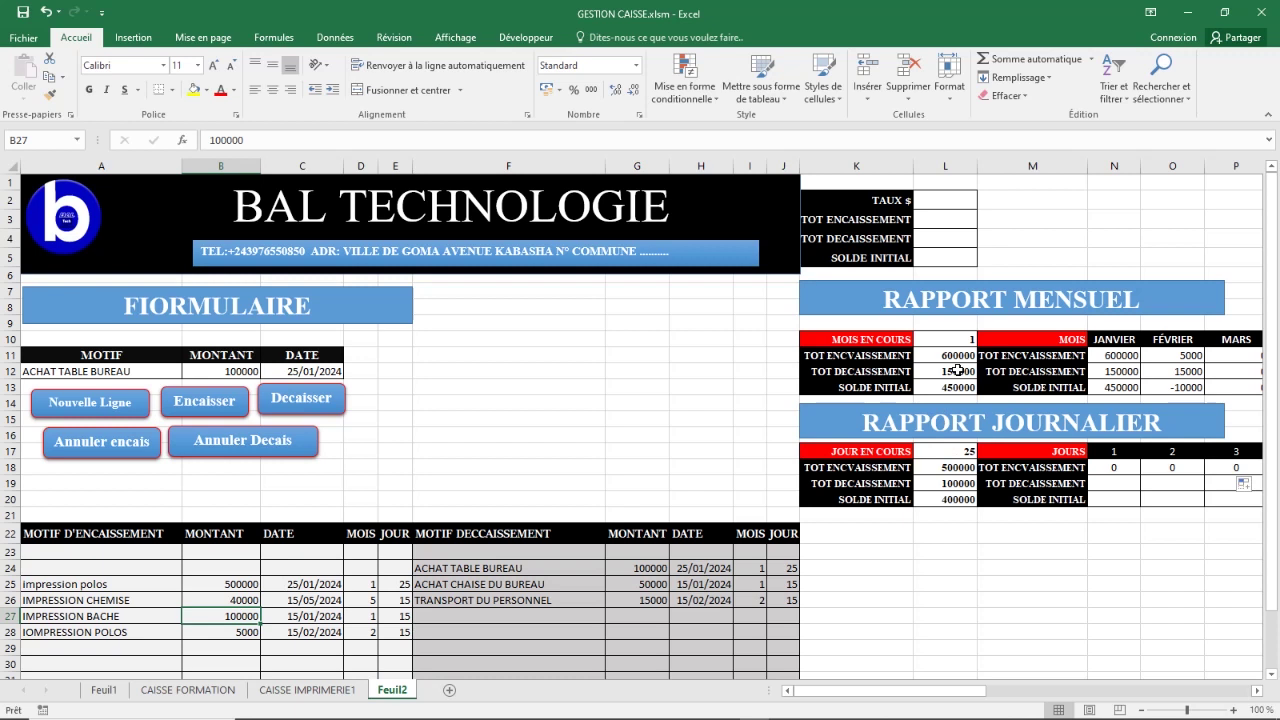
pyautogui.click(1118, 357)
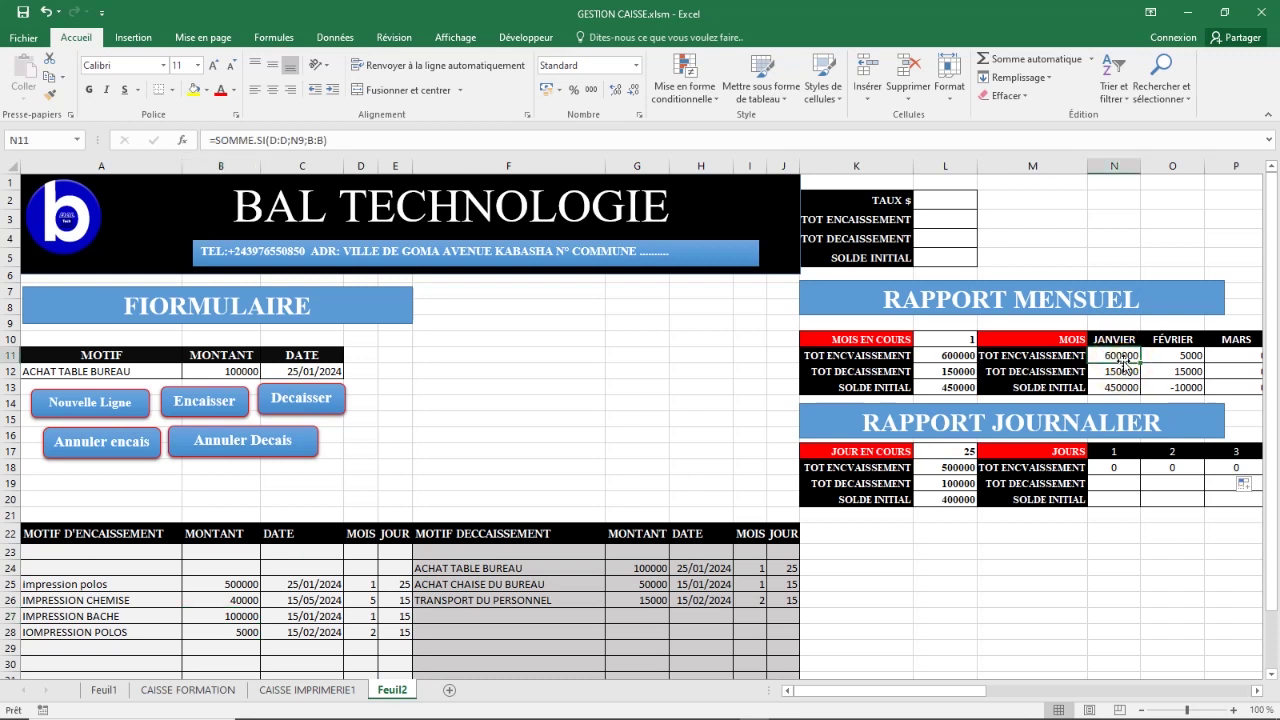
pyautogui.click(968, 340)
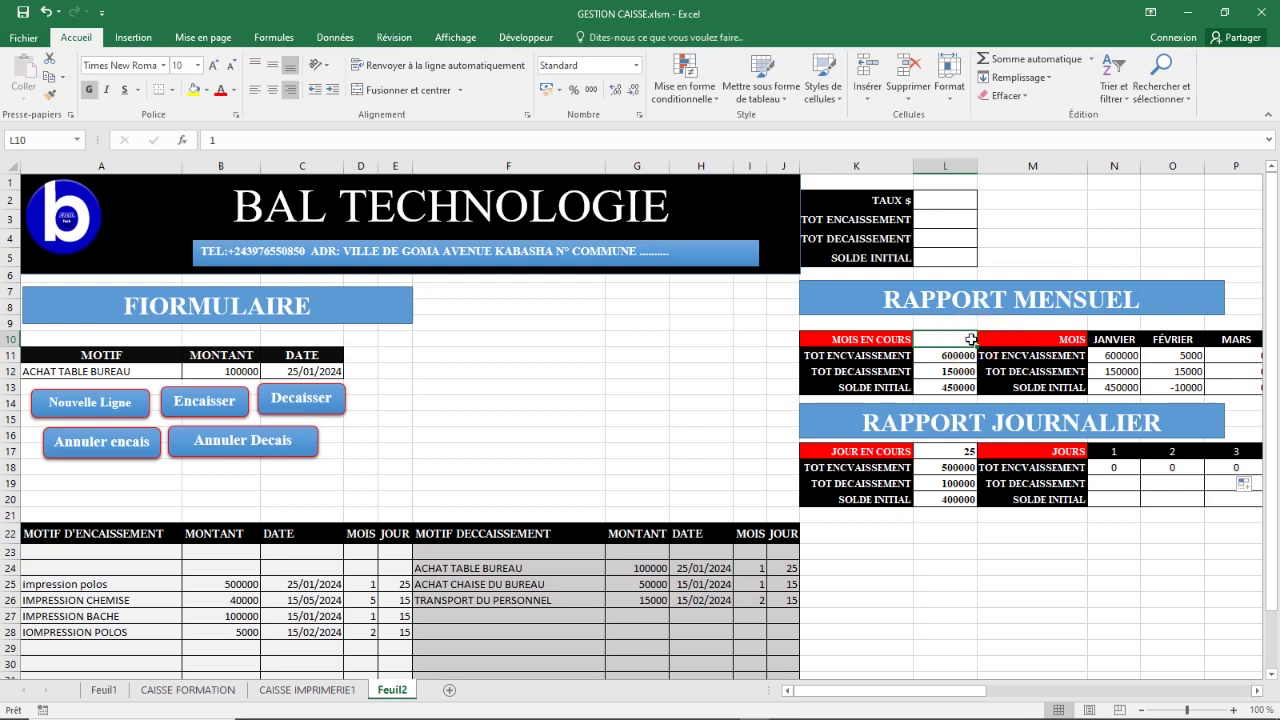
# Step: Test the current-day totals by setting the day in L17 to 15 and to 1
pyautogui.click(970, 452)
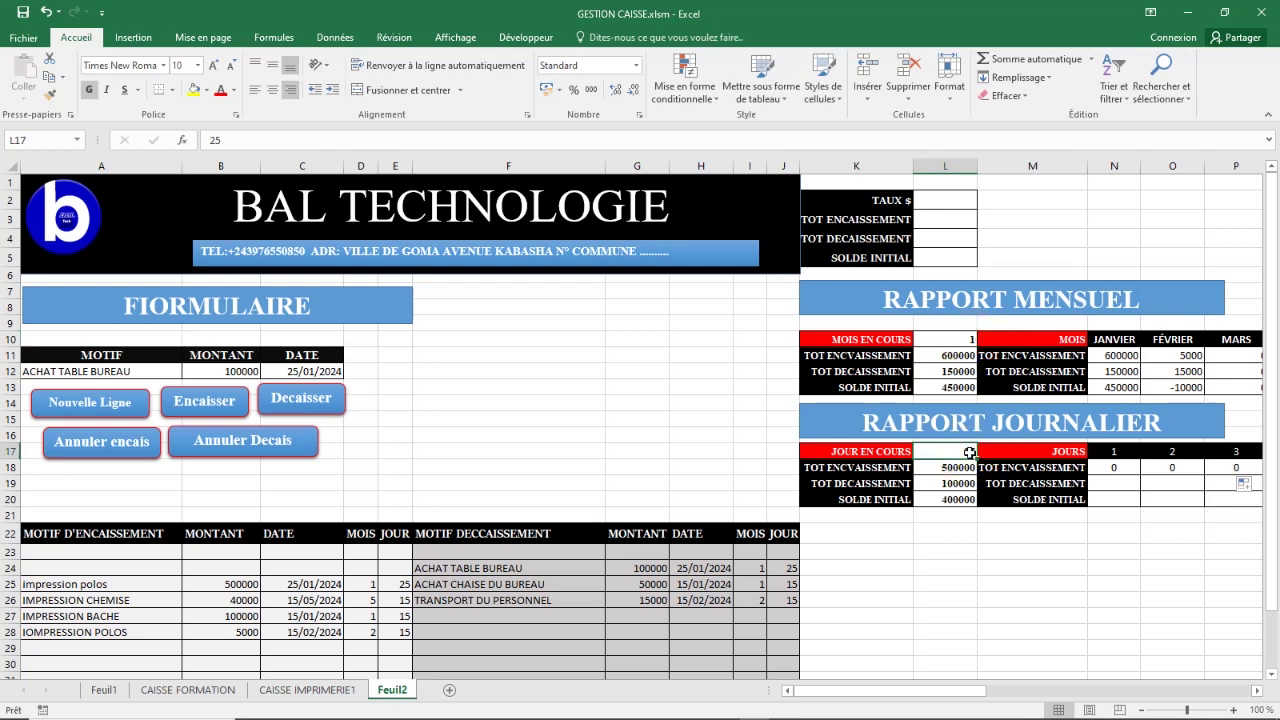
pyautogui.write('&')
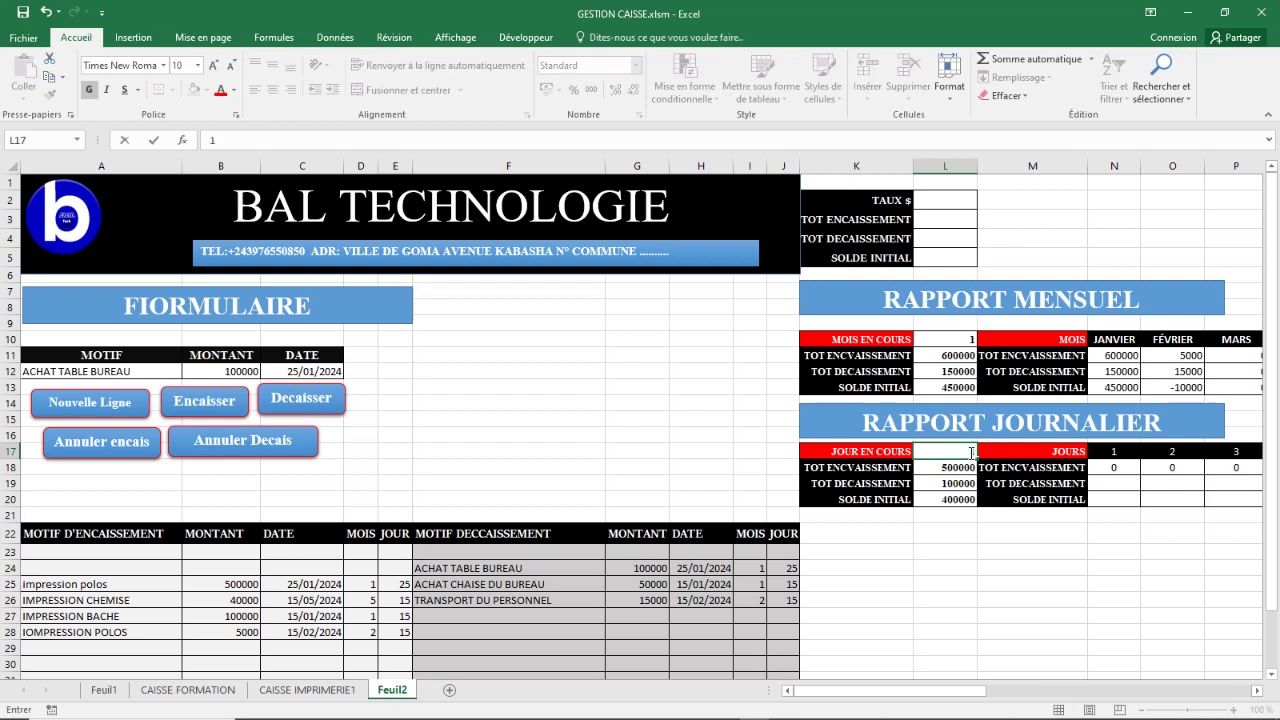
pyautogui.click(985, 568)
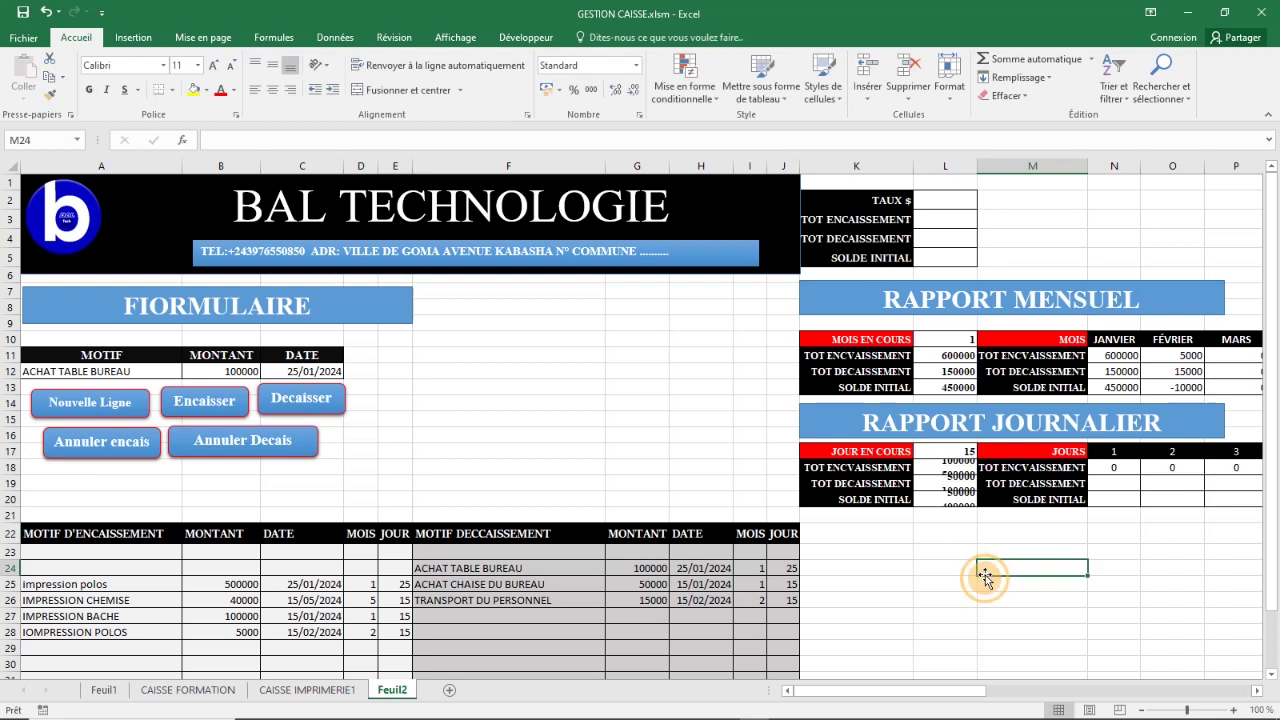
pyautogui.click(962, 452)
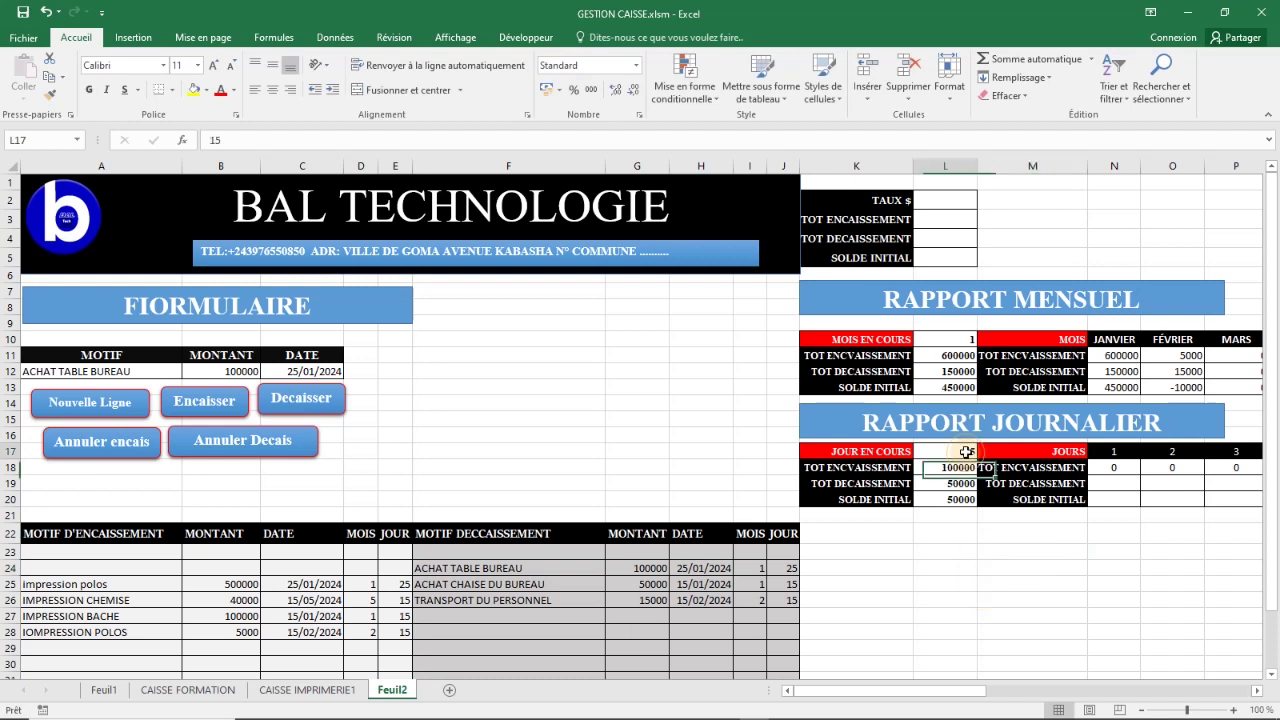
pyautogui.write('1')
pyautogui.click(945, 585)
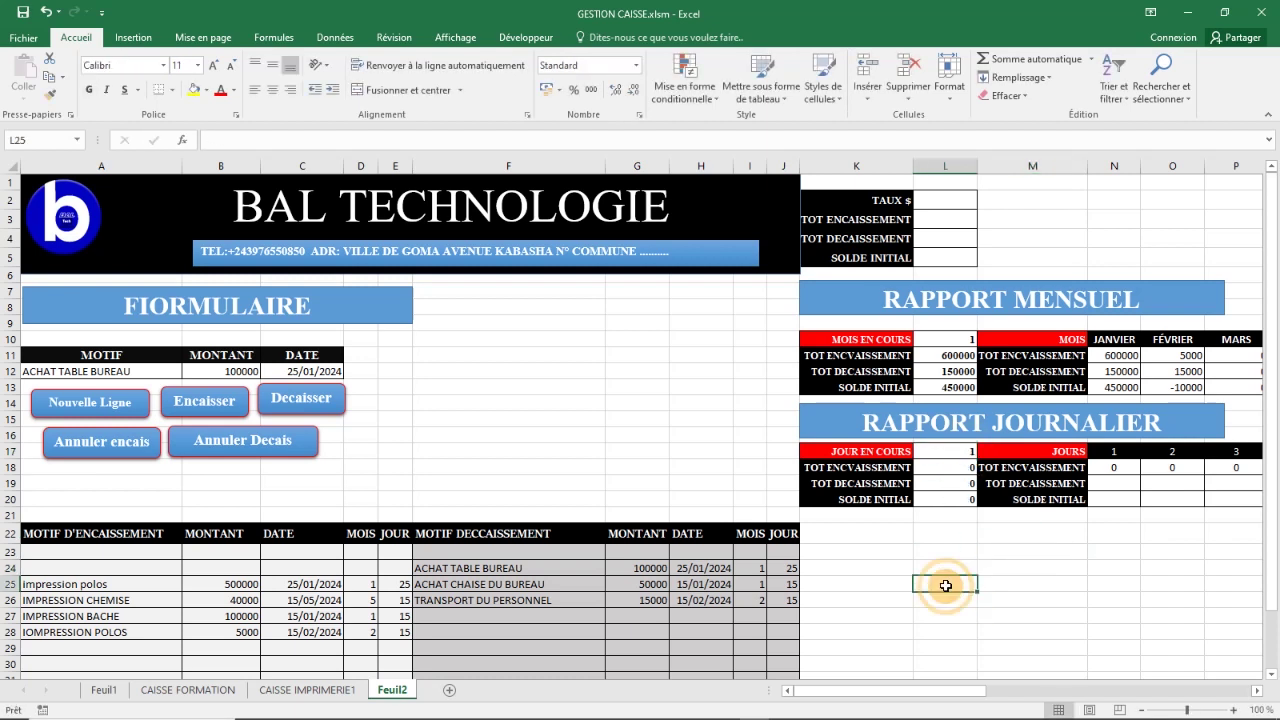
# Step: Discard the stray entry in L25 and set the daily report's current day in L17 to 2
pyautogui.write('4')
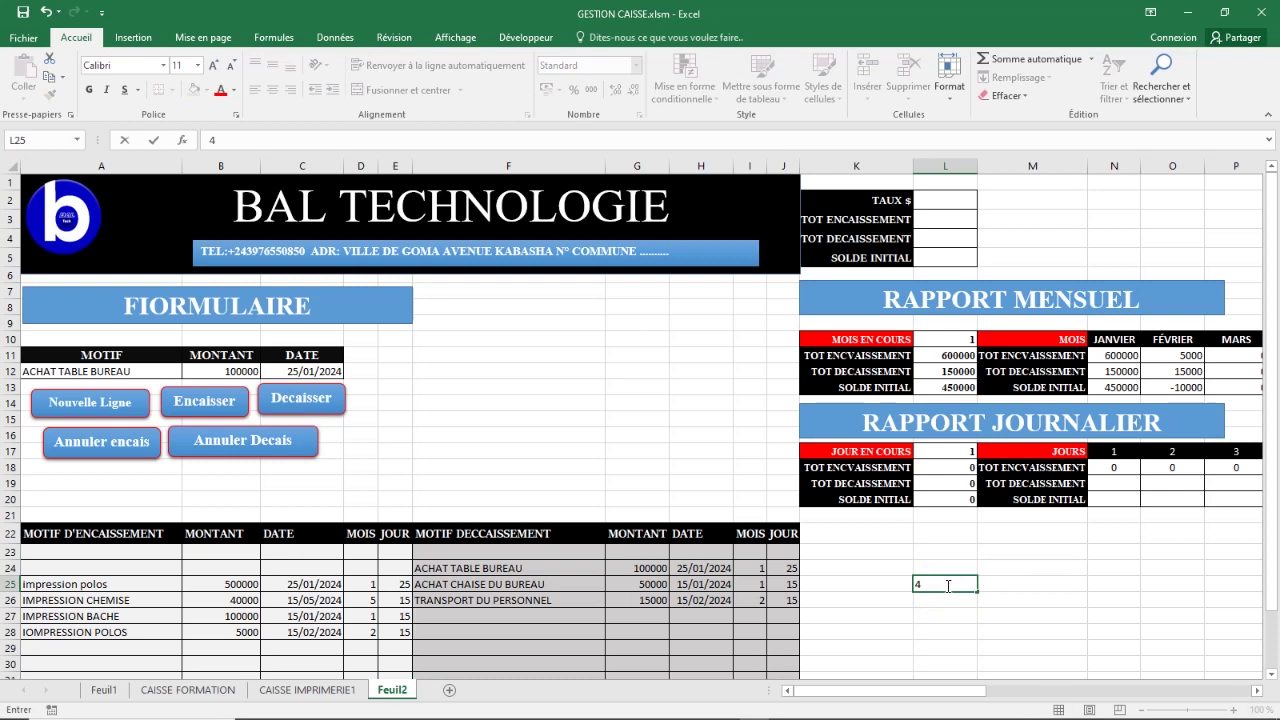
pyautogui.press('BackSpace')
pyautogui.click(968, 454)
pyautogui.write('2')
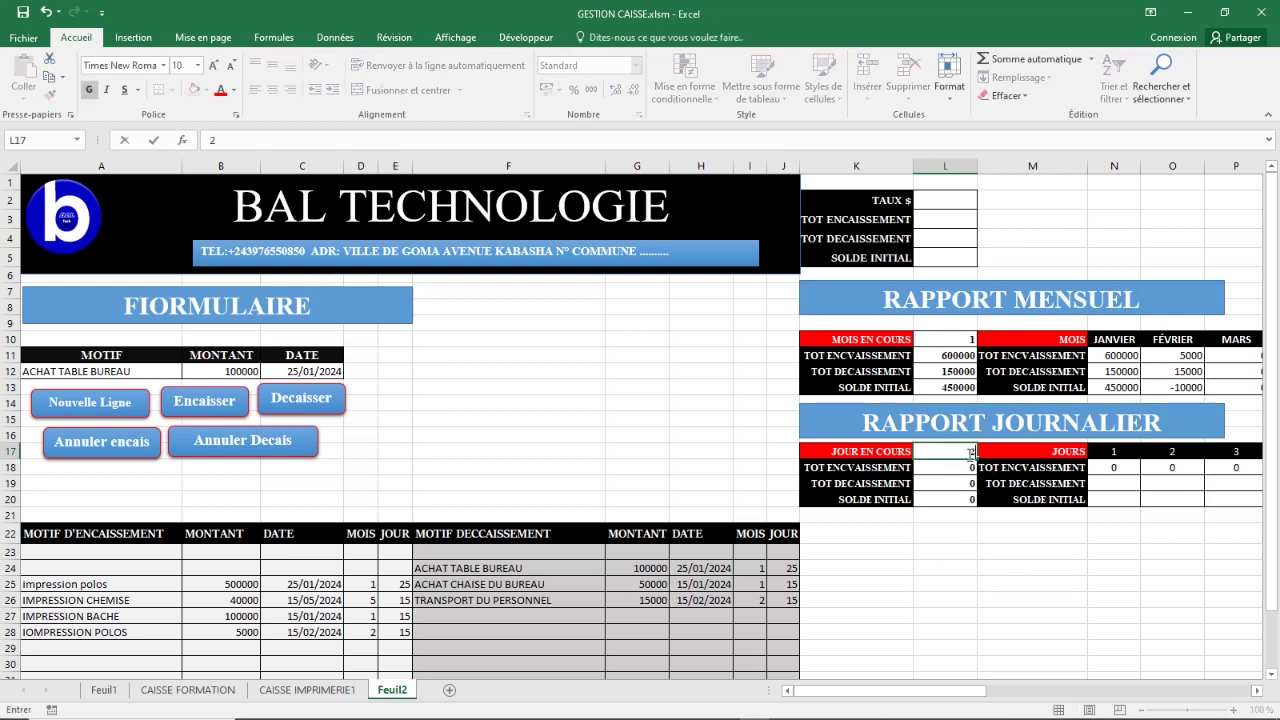
pyautogui.click(941, 580)
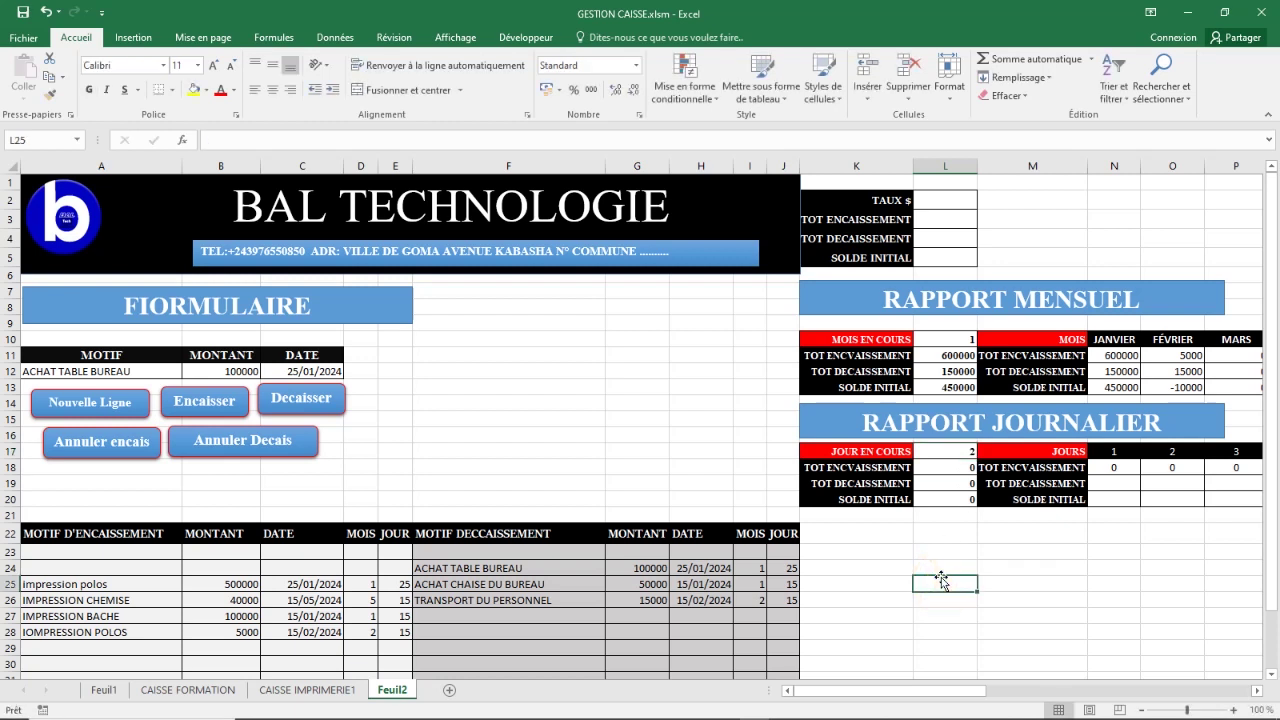
# Step: Set the IMPRESSION CHEMISE receipt's date in C26 to 02/01/2024 and check the current day's receipts total in L18
pyautogui.click(370, 601)
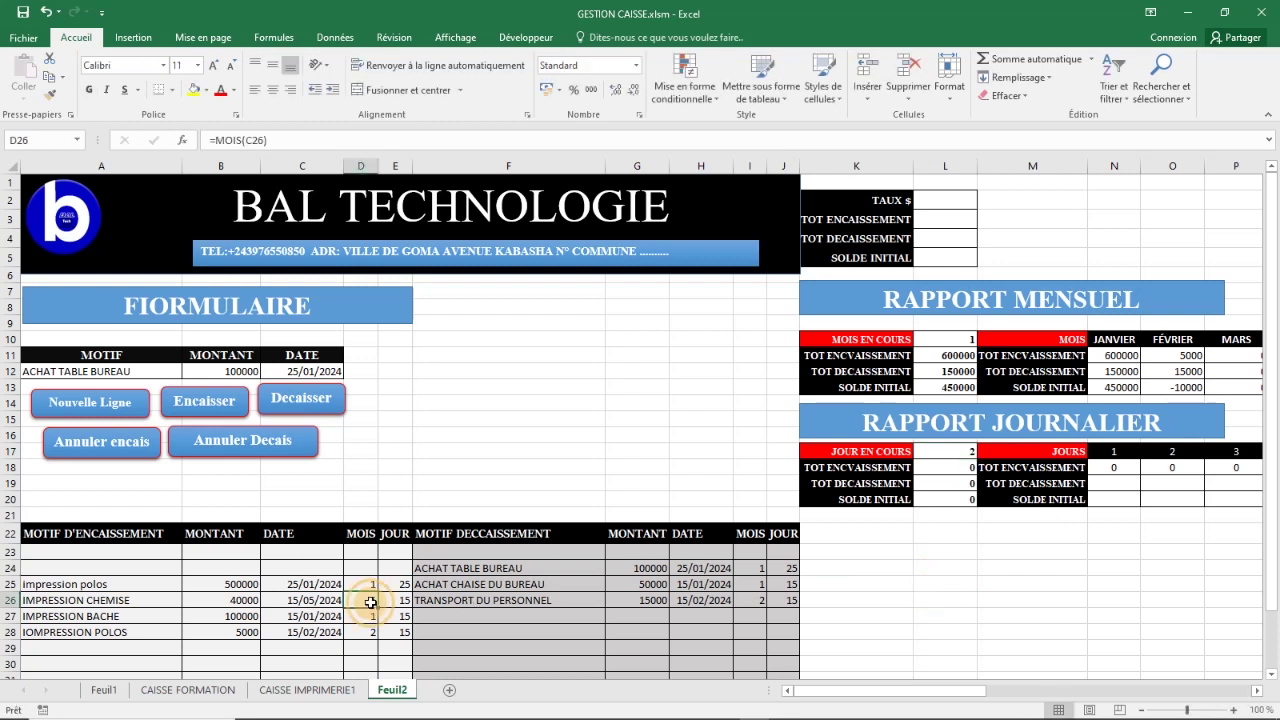
pyautogui.doubleClick(313, 600)
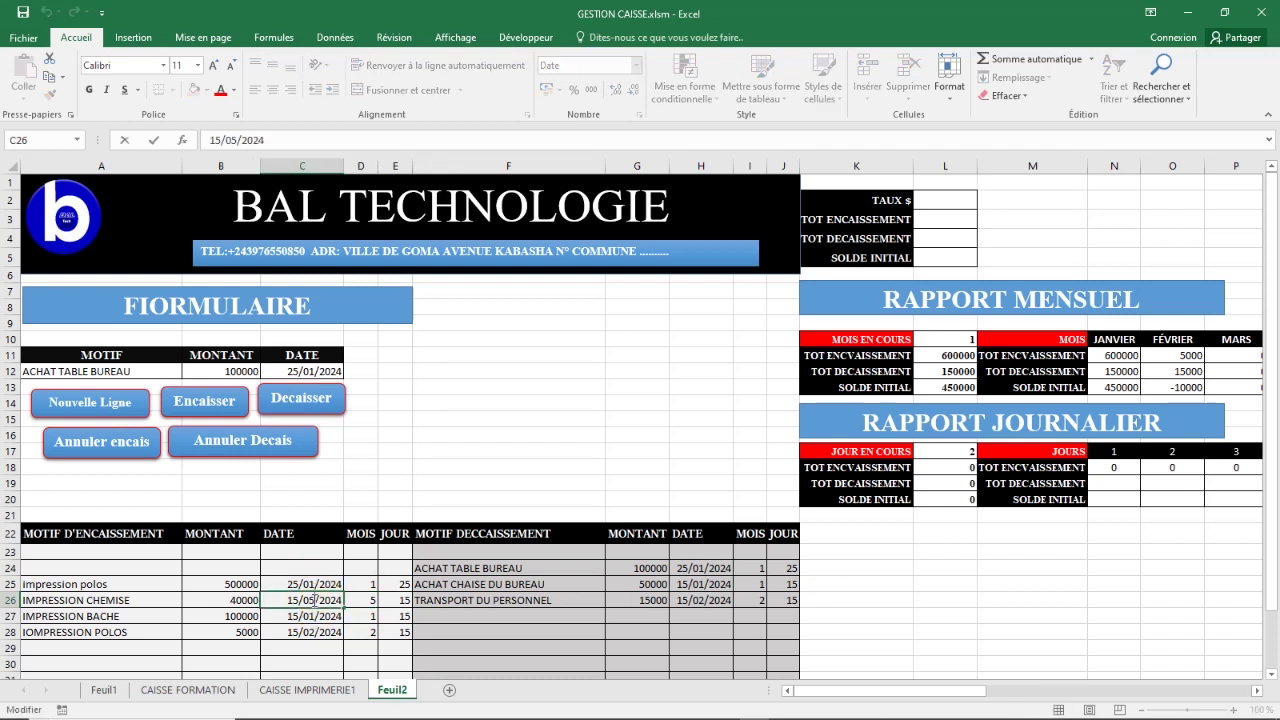
pyautogui.press('BackSpace')
pyautogui.write('1')
pyautogui.click(298, 602)
pyautogui.press('BackSpace')
pyautogui.press('BackSpace')
pyautogui.write('02')
pyautogui.click(494, 421)
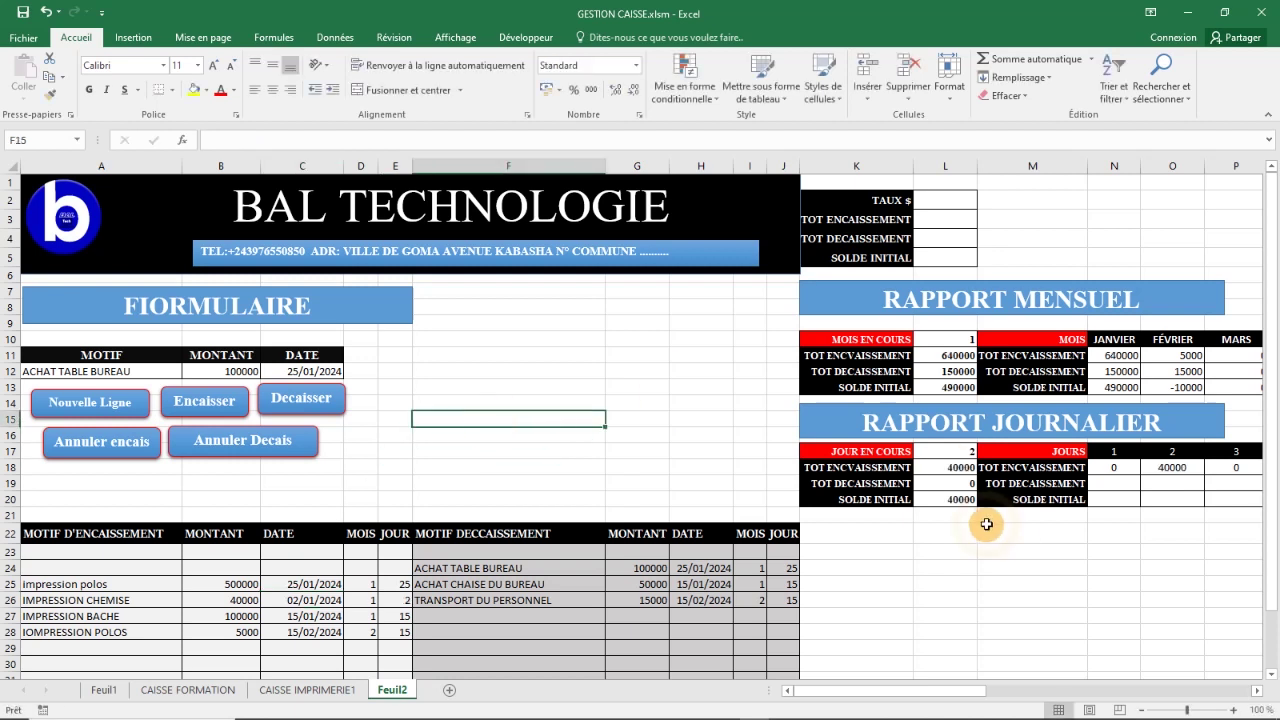
pyautogui.click(958, 468)
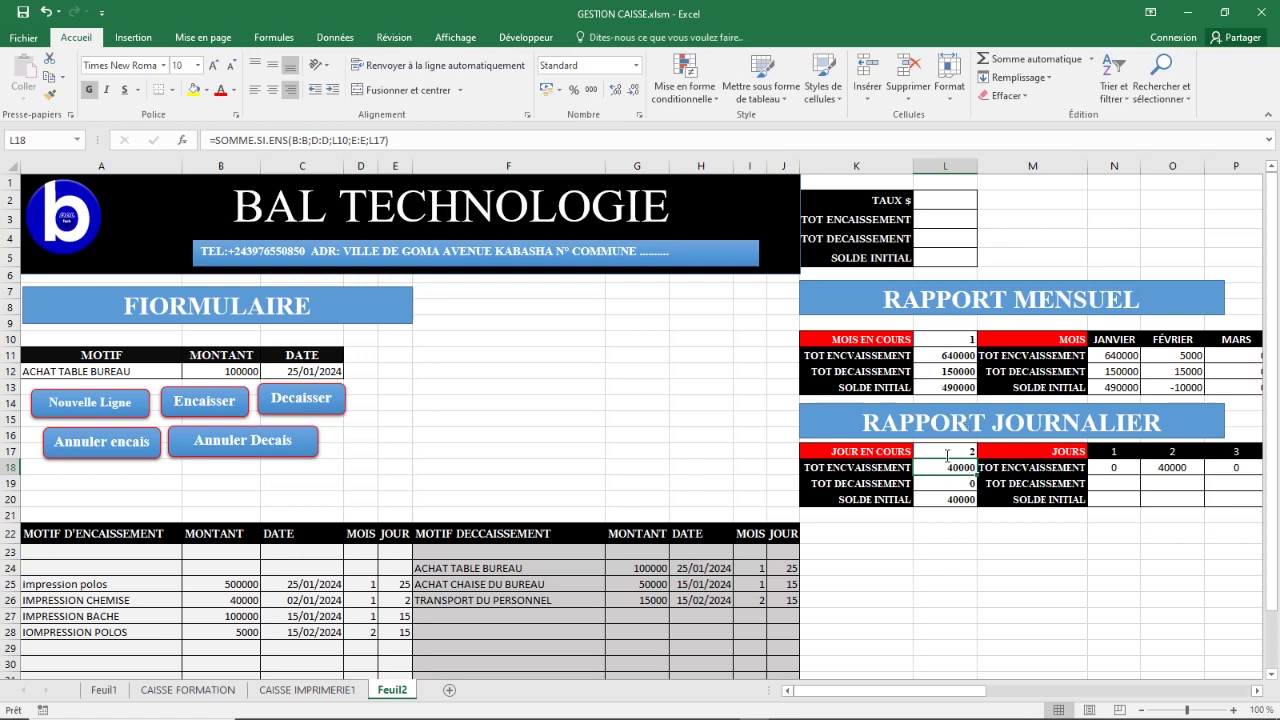
# Step: Start a SOMME.SI.ENS formula in N19 for day 1 disbursements, with the disbursement amounts column G:G as the sum range
pyautogui.moveTo(874, 691); pyautogui.dragTo(951, 684)
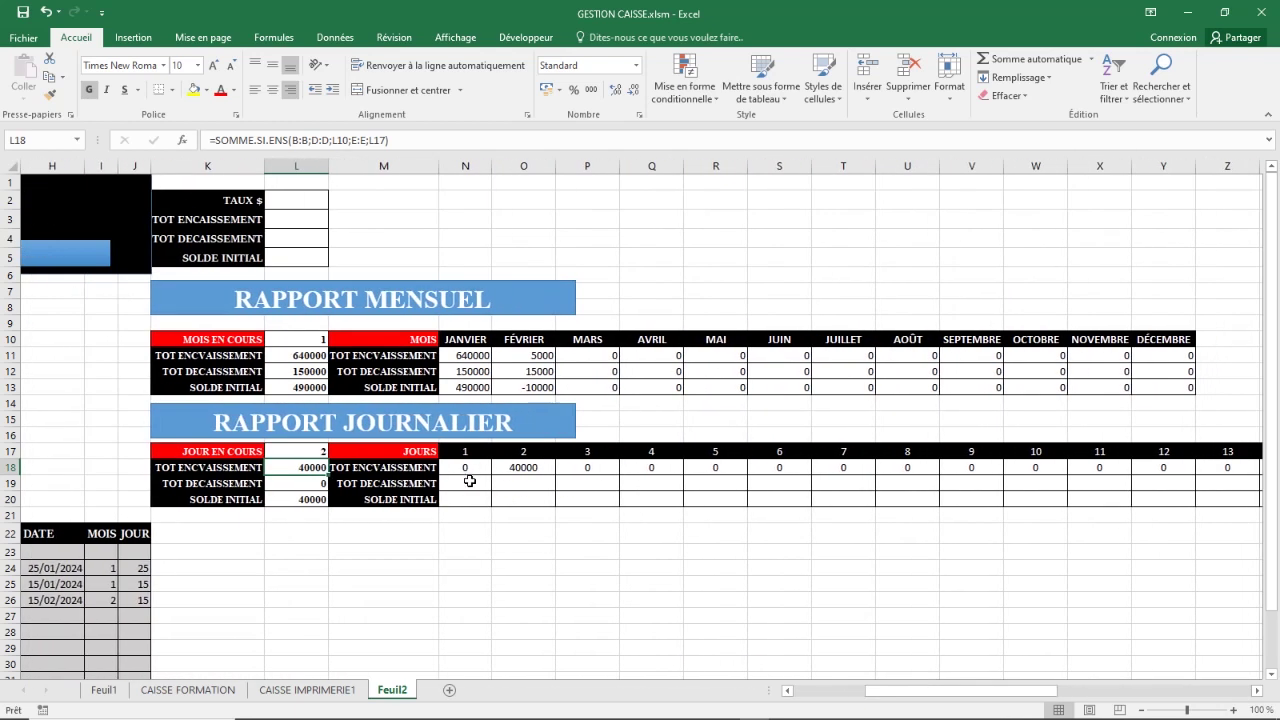
pyautogui.click(469, 481)
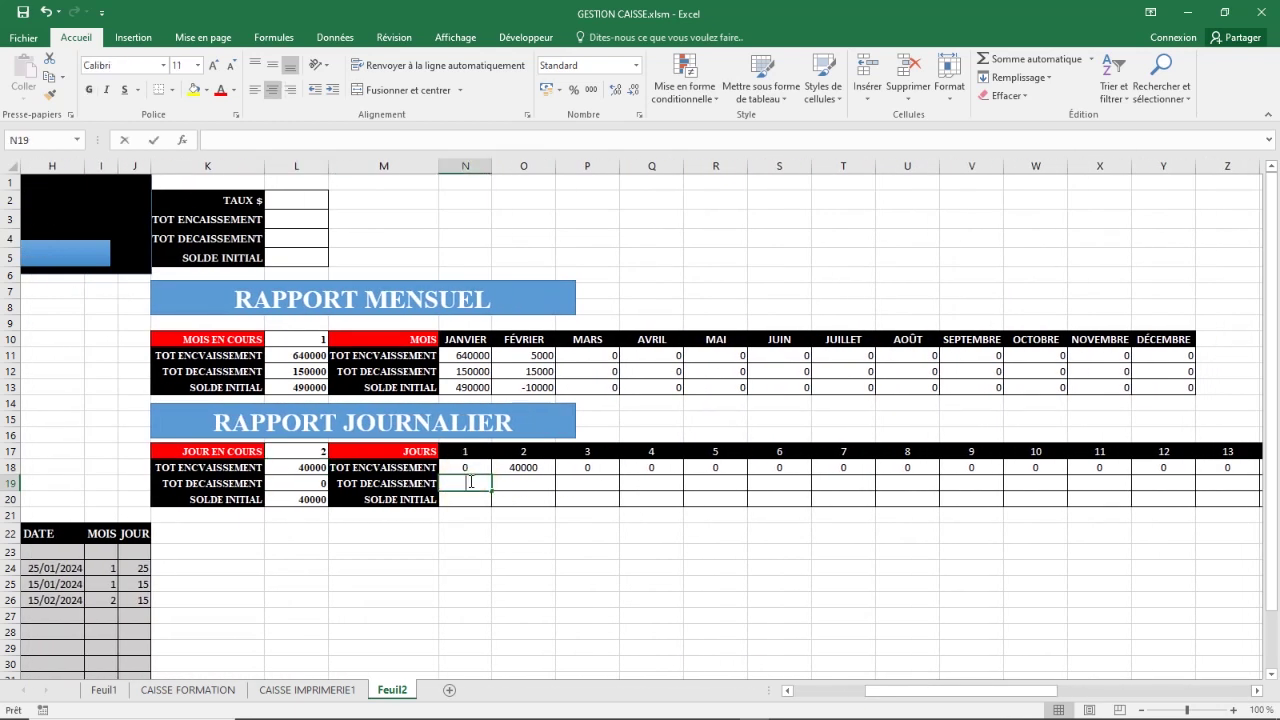
pyautogui.write('+')
pyautogui.press('BackSpace')
pyautogui.write('=S0')
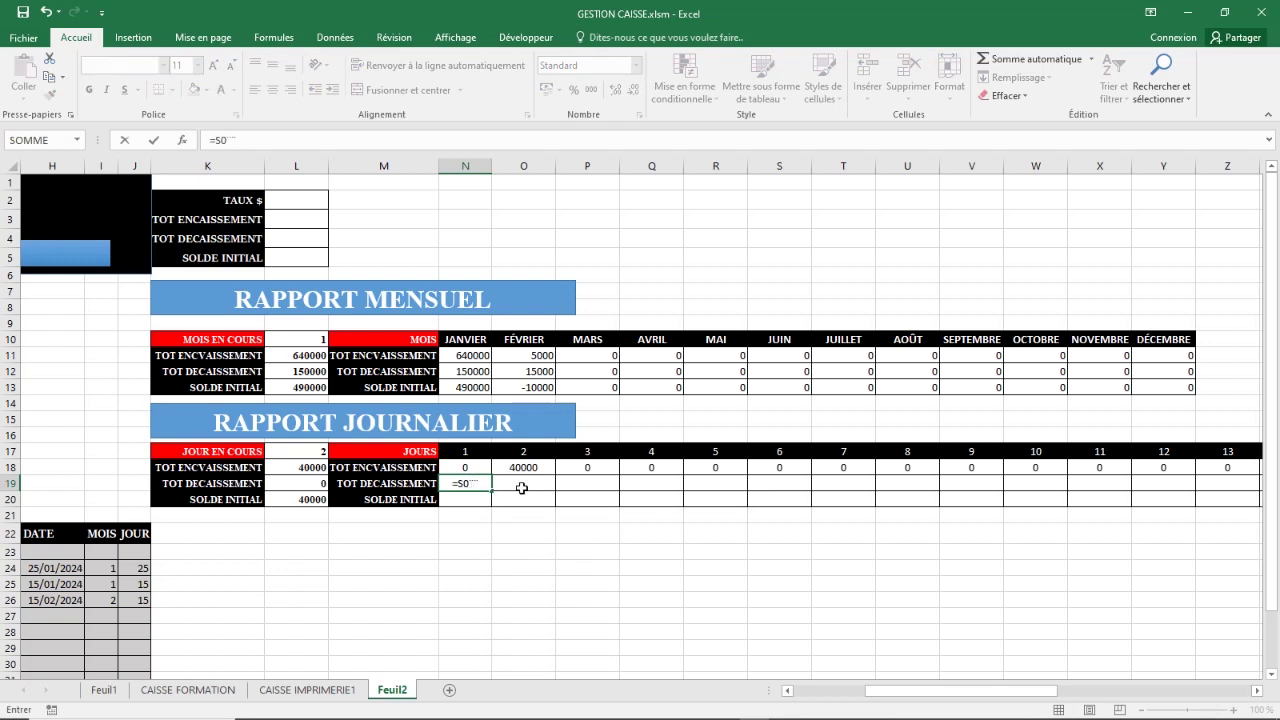
pyautogui.press('BackSpace')
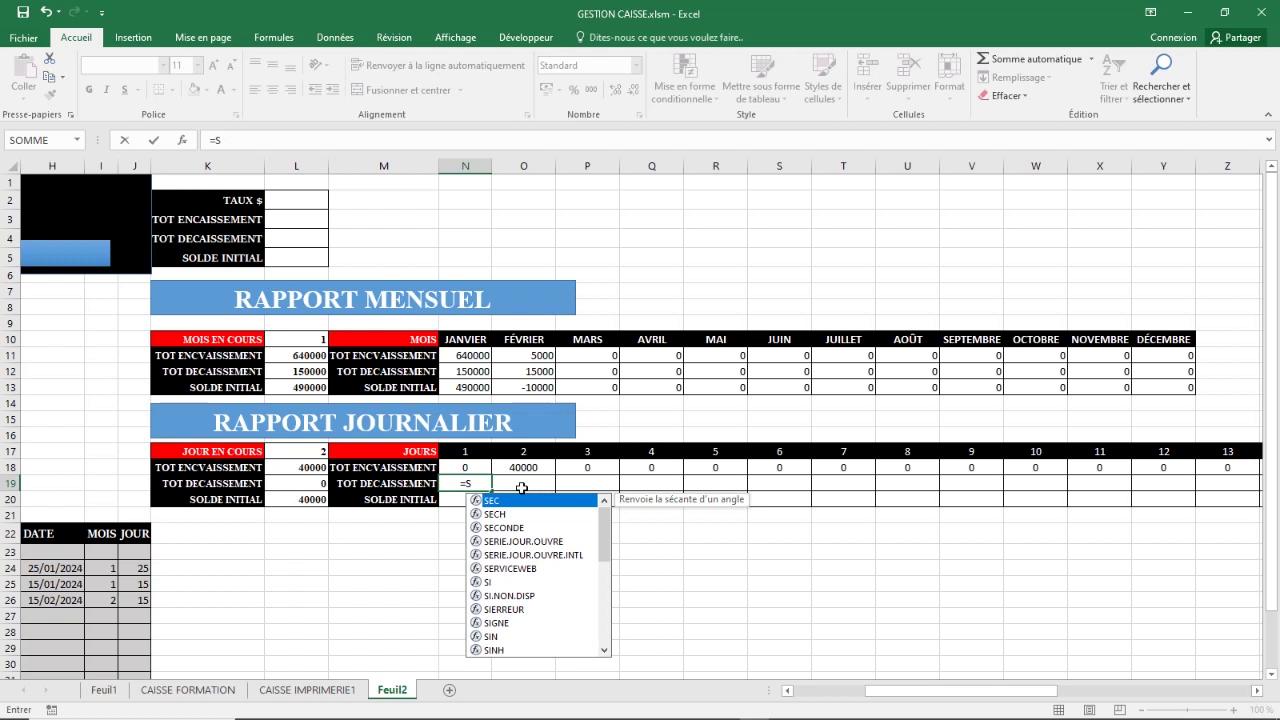
pyautogui.write('OMME.SI.ENS(')
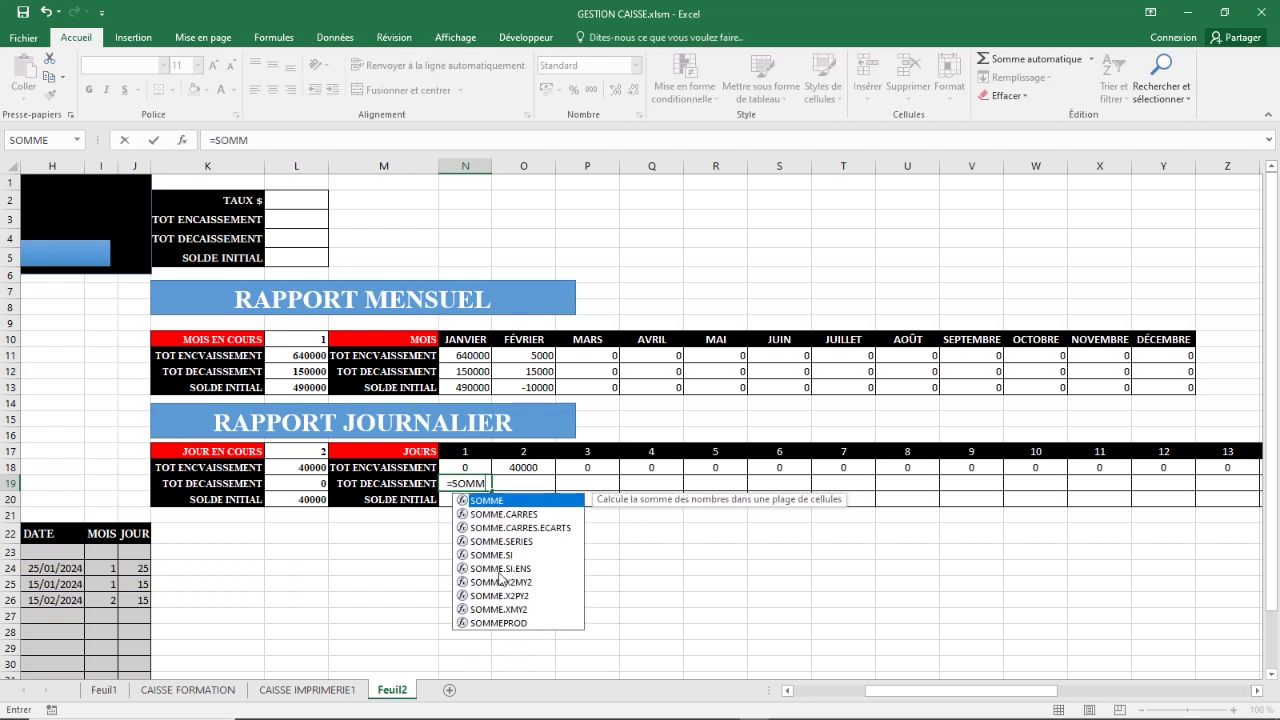
pyautogui.doubleClick(500, 569)
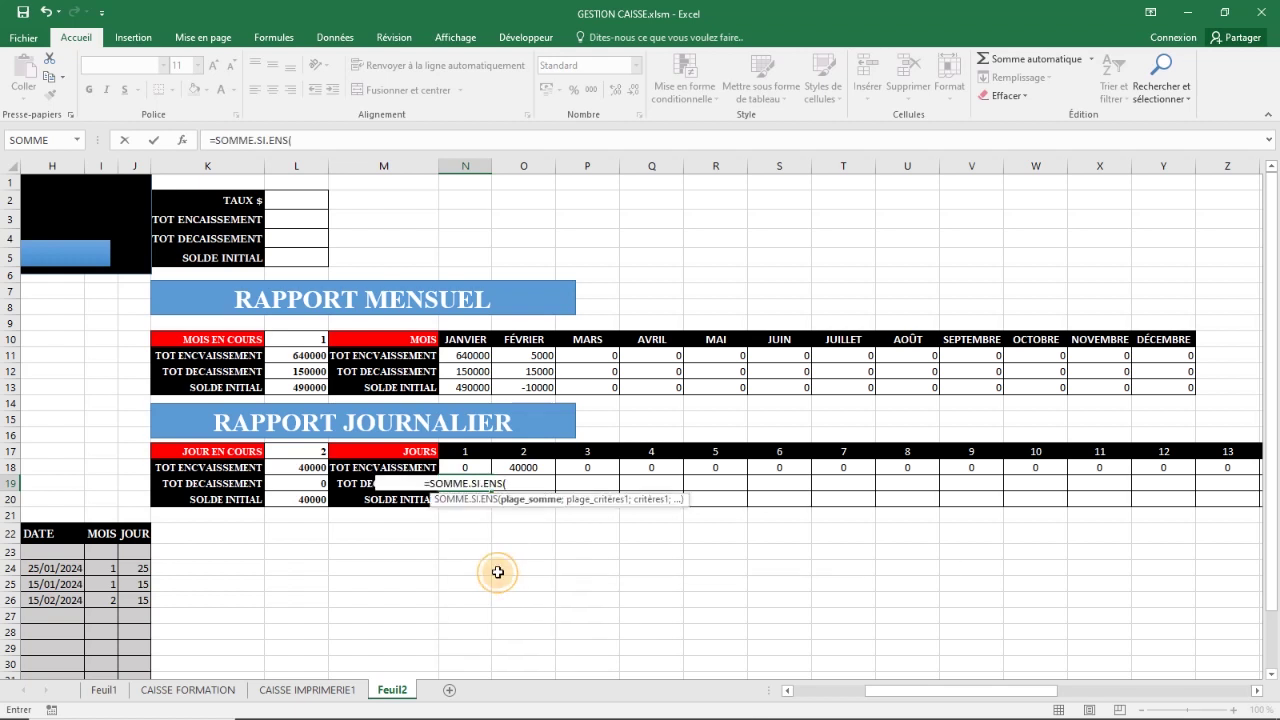
pyautogui.click(183, 142)
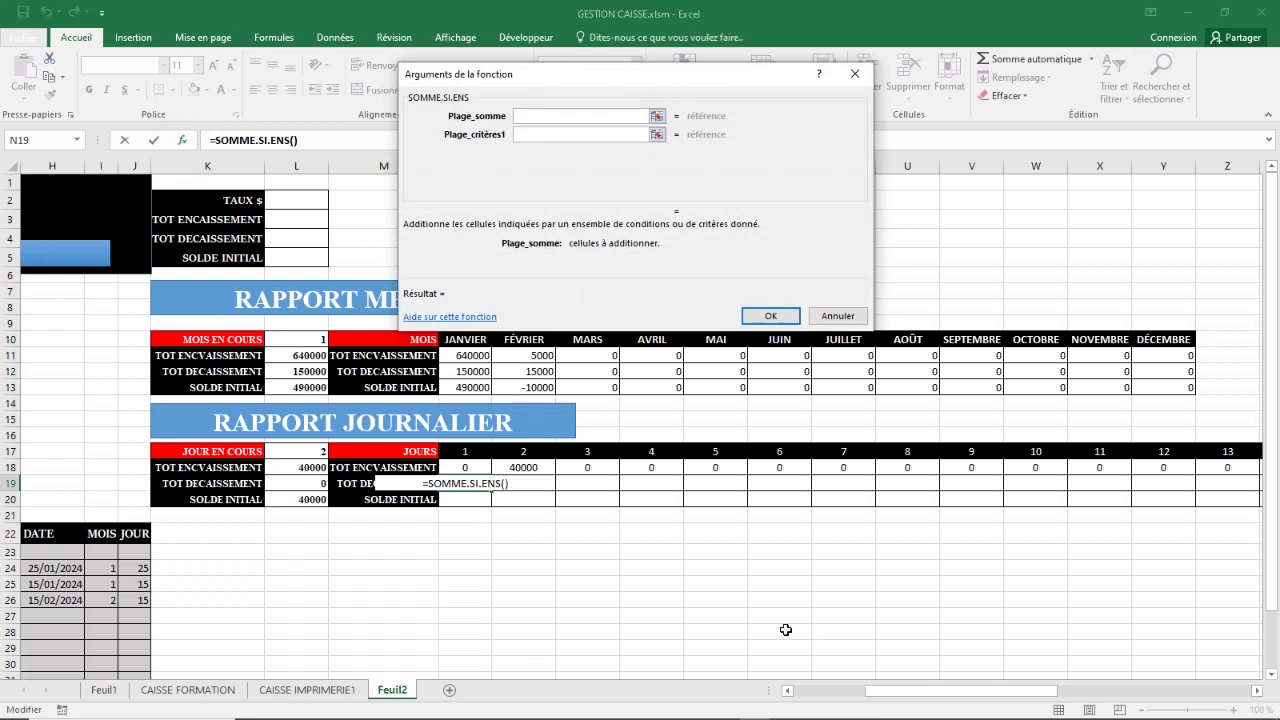
pyautogui.moveTo(895, 691); pyautogui.dragTo(826, 708)
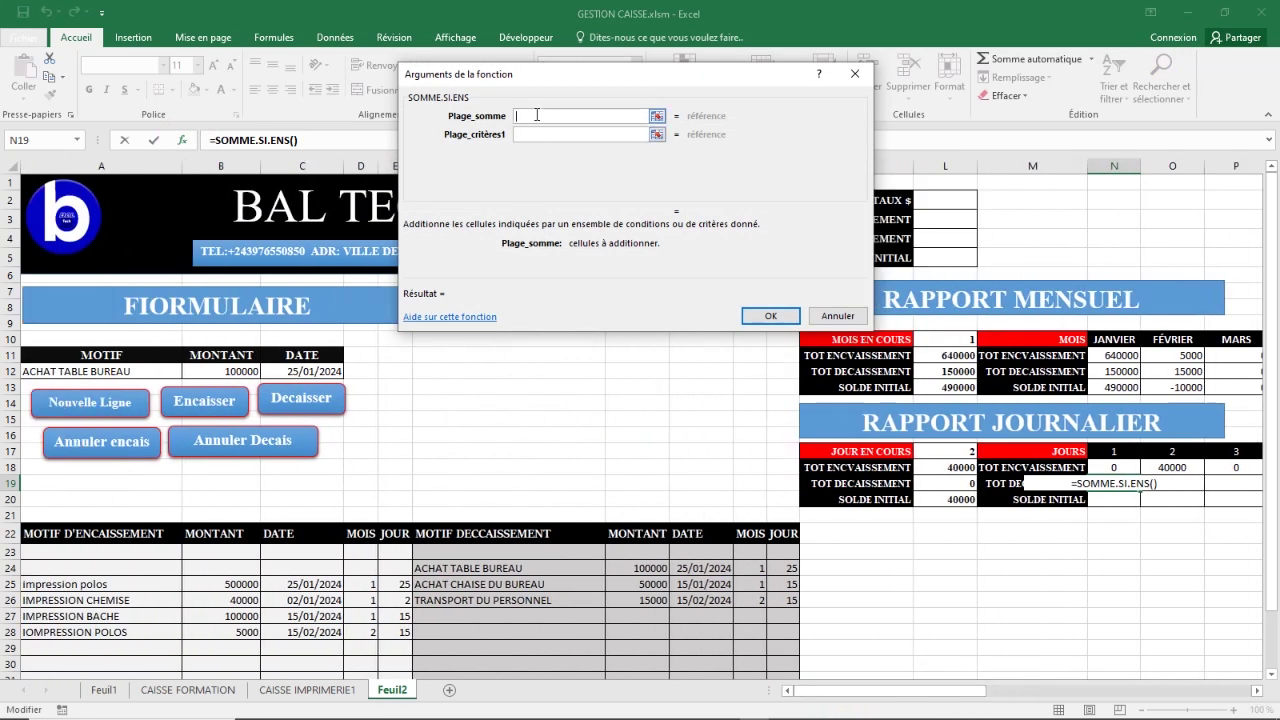
pyautogui.moveTo(647, 82); pyautogui.dragTo(372, 129)
pyautogui.click(648, 163)
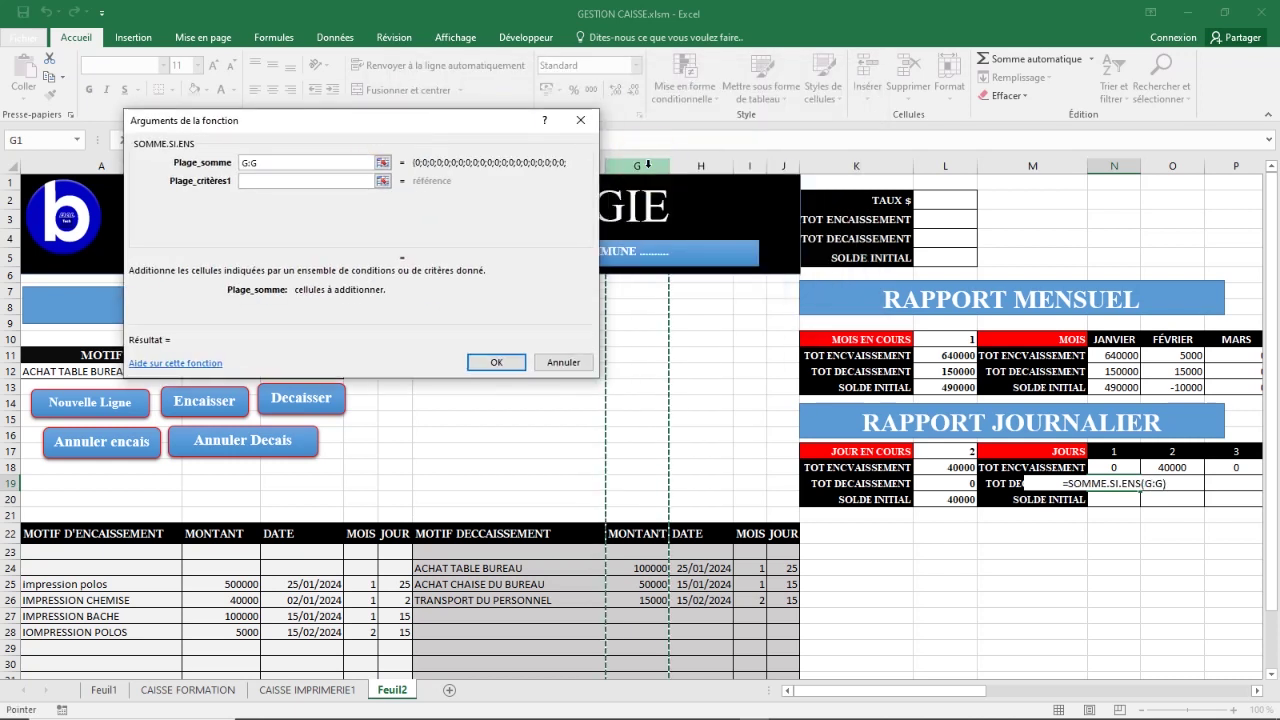
# Step: Add two criteria to the formula: month column I:I matching L10, and day column J:J matching N17
pyautogui.click(287, 181)
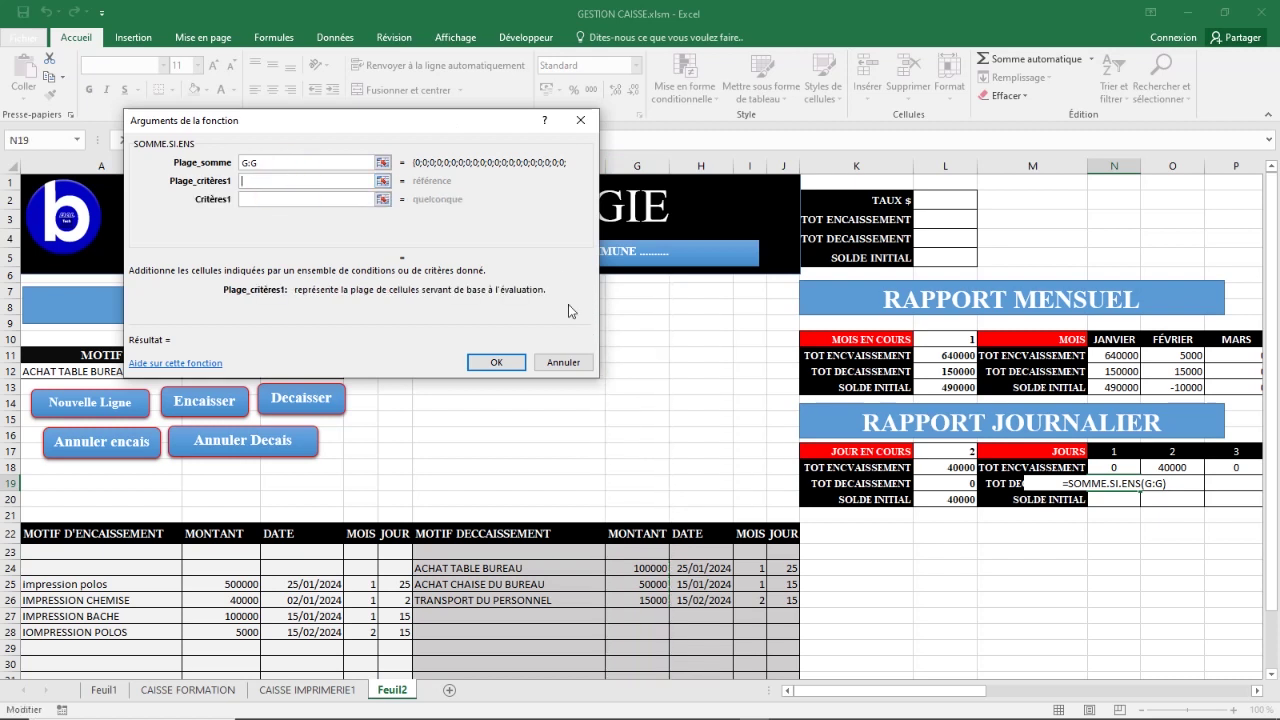
pyautogui.click(748, 166)
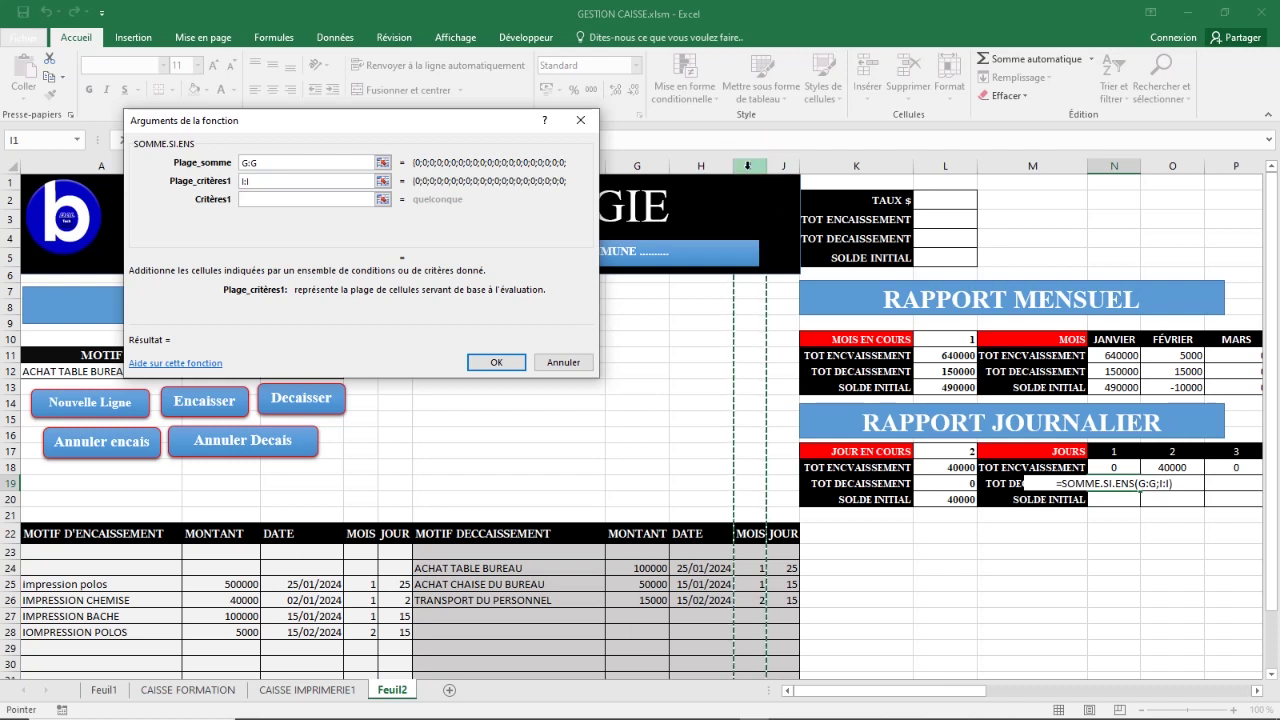
pyautogui.click(292, 199)
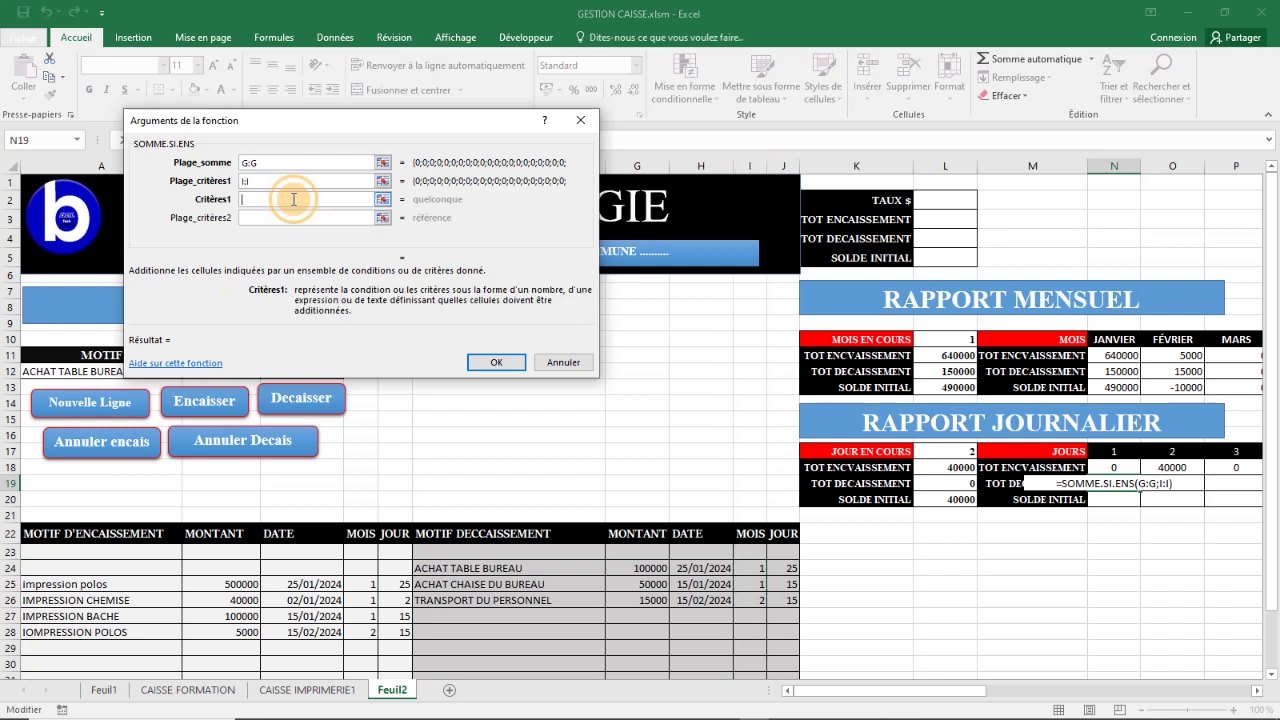
pyautogui.click(955, 340)
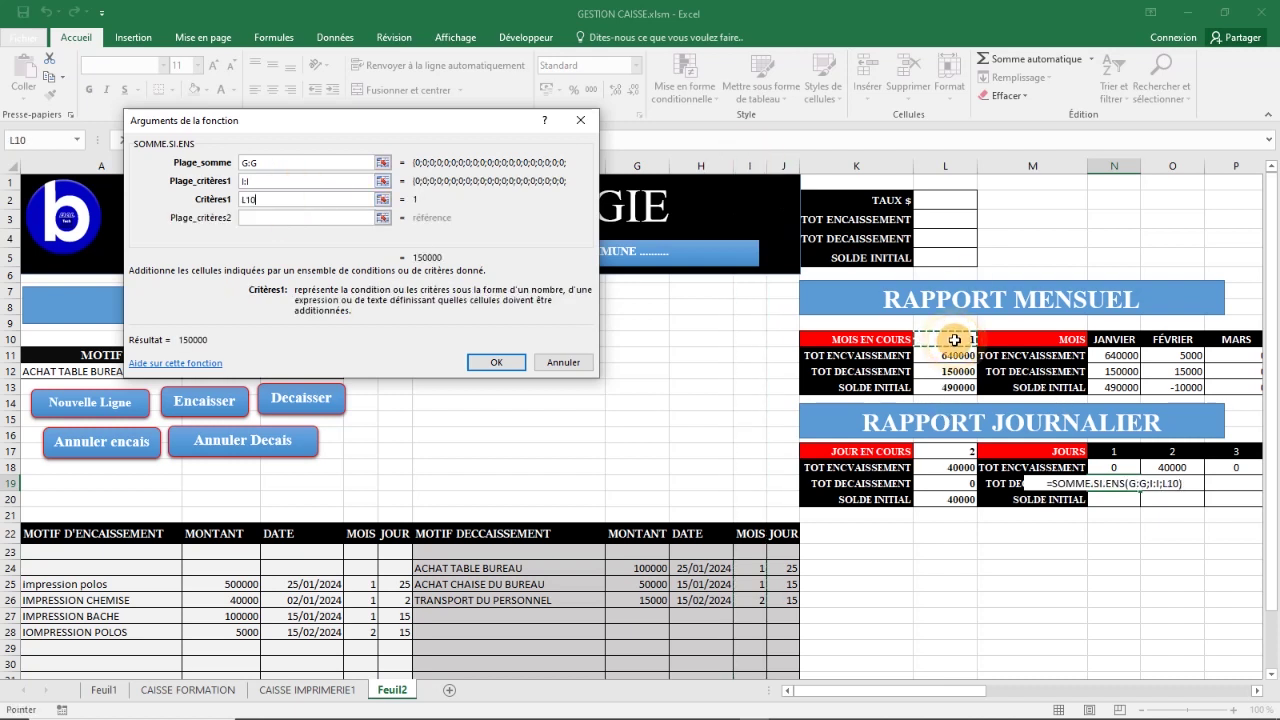
pyautogui.click(279, 219)
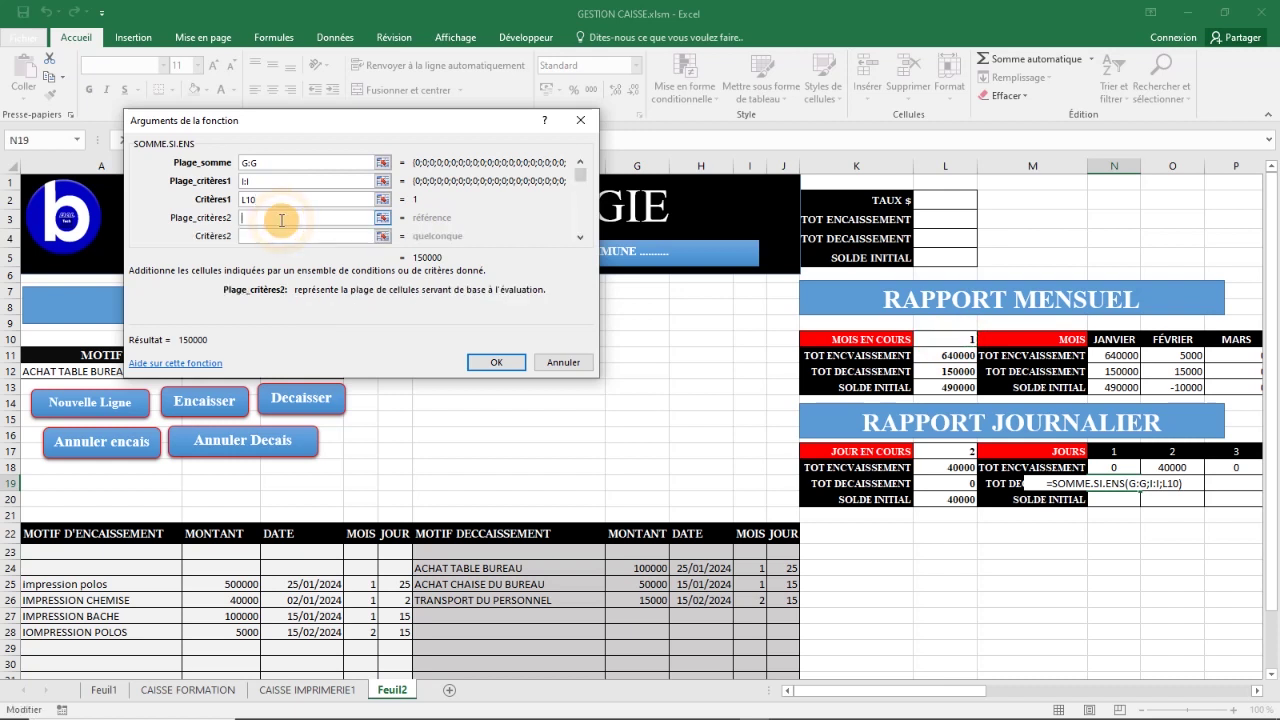
pyautogui.click(783, 165)
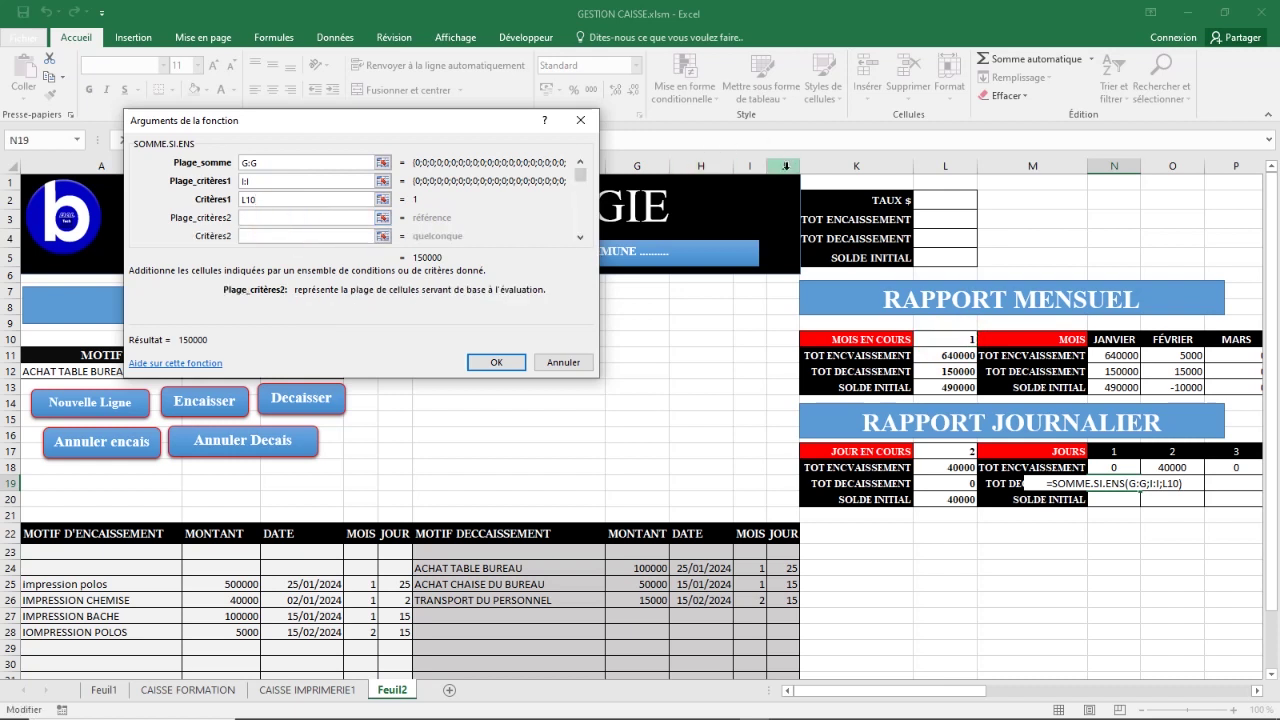
pyautogui.click(290, 237)
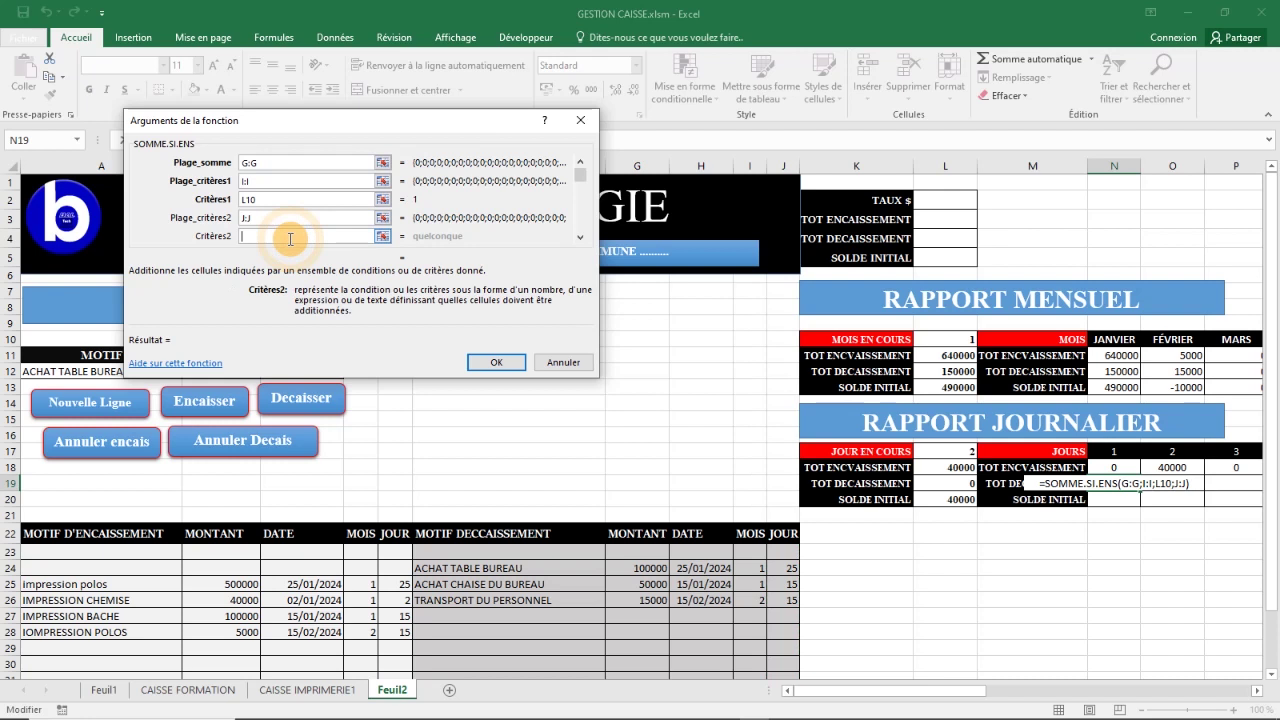
pyautogui.click(1122, 451)
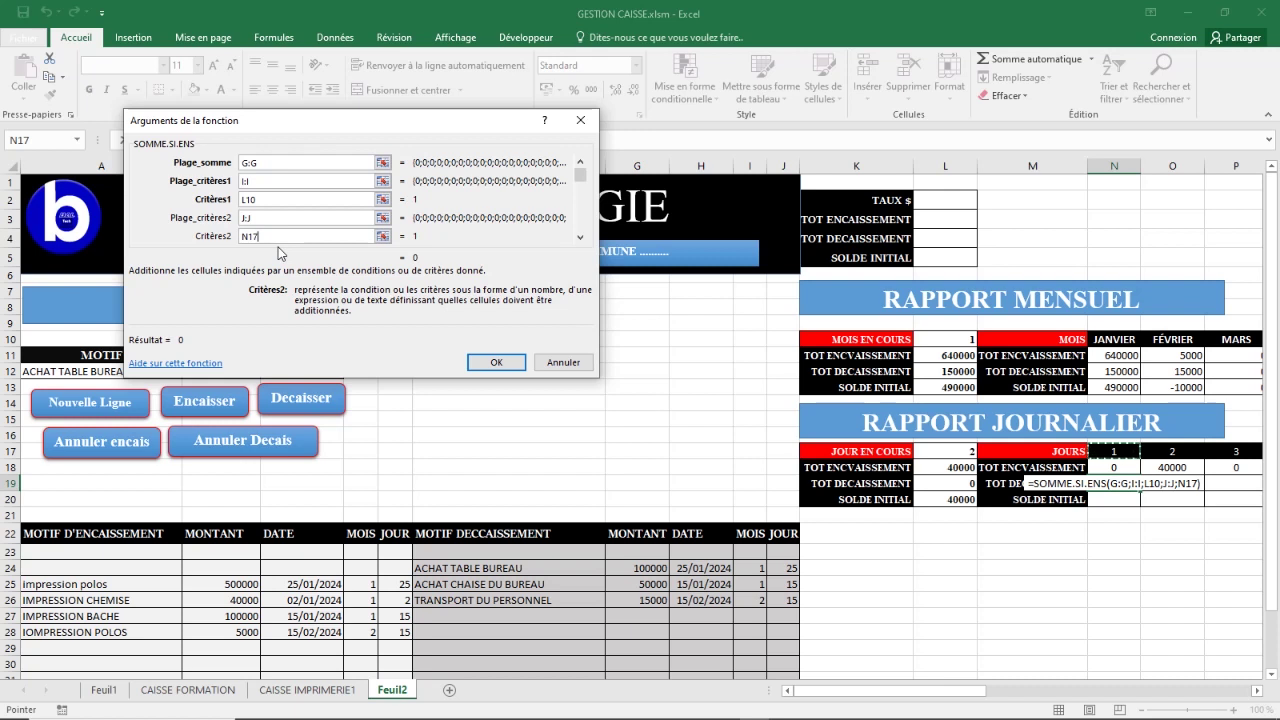
# Step: Make the day criteria range absolute as $J:$J and lock the current-month criterion's column as $L10
pyautogui.click(244, 236)
pyautogui.press('F2')
pyautogui.click(243, 218)
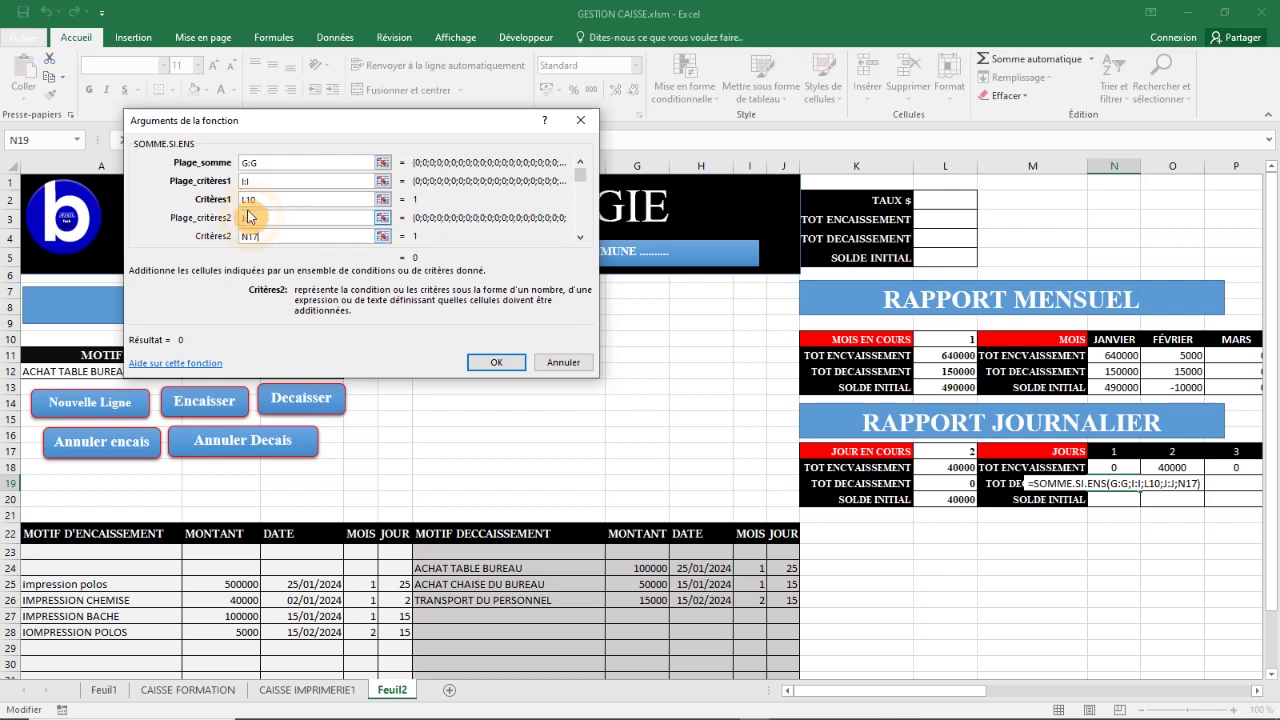
pyautogui.click(248, 217)
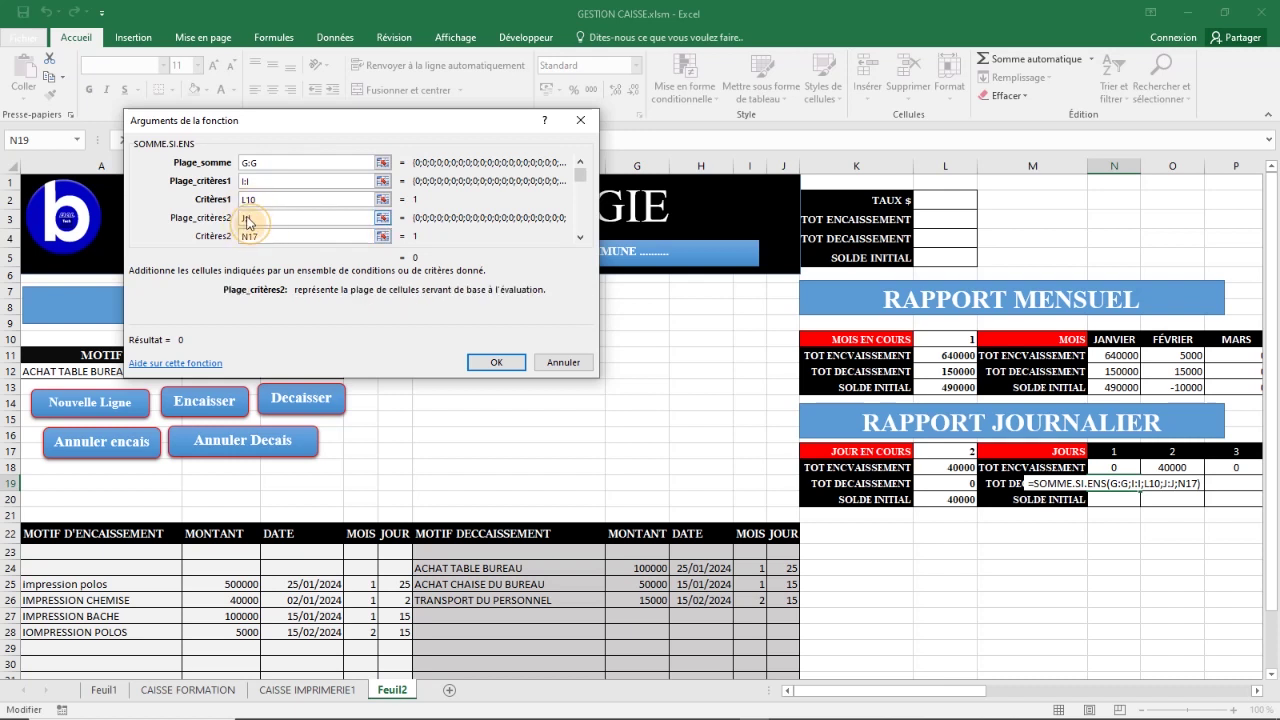
pyautogui.write('£')
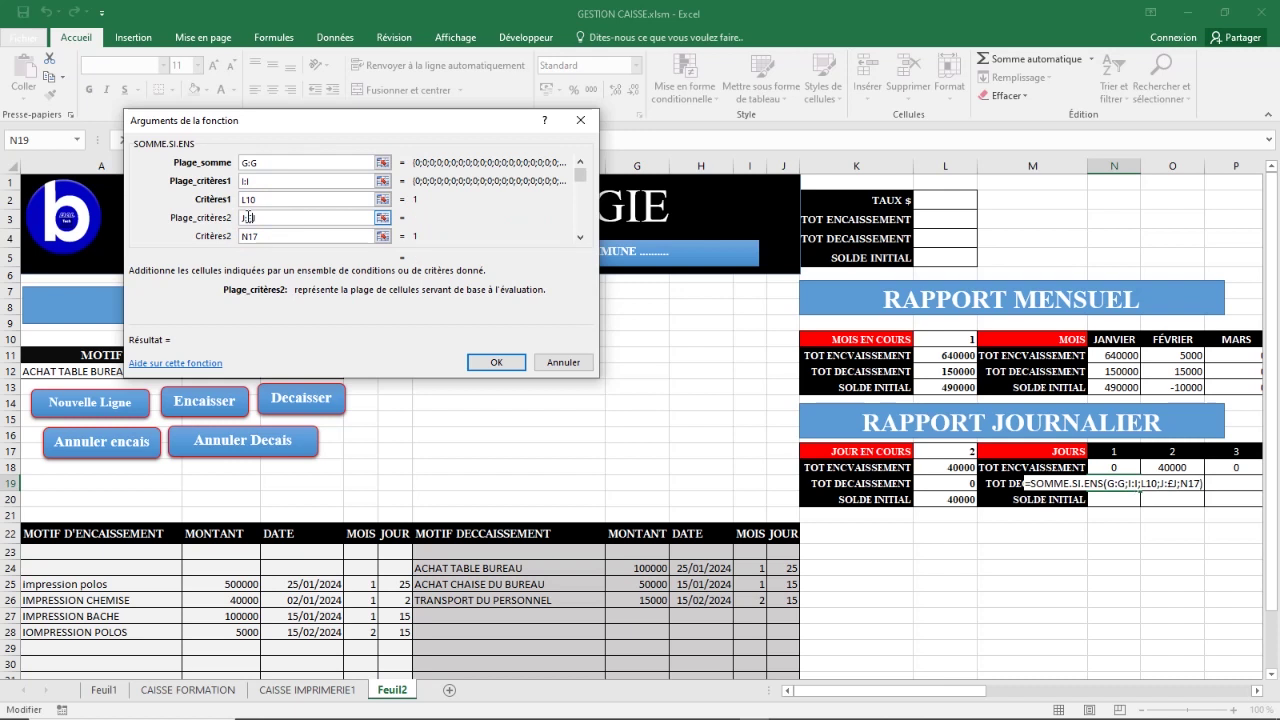
pyautogui.press('BackSpace')
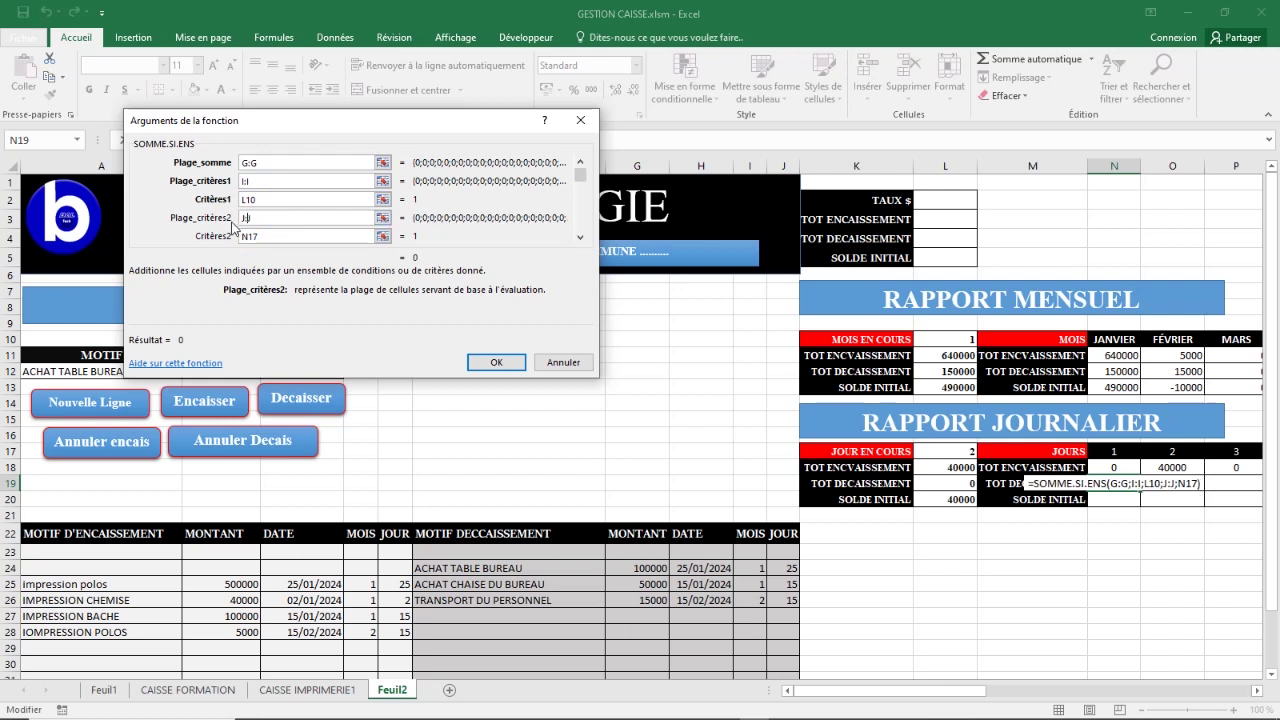
pyautogui.write('£')
pyautogui.press('BackSpace')
pyautogui.write('$')
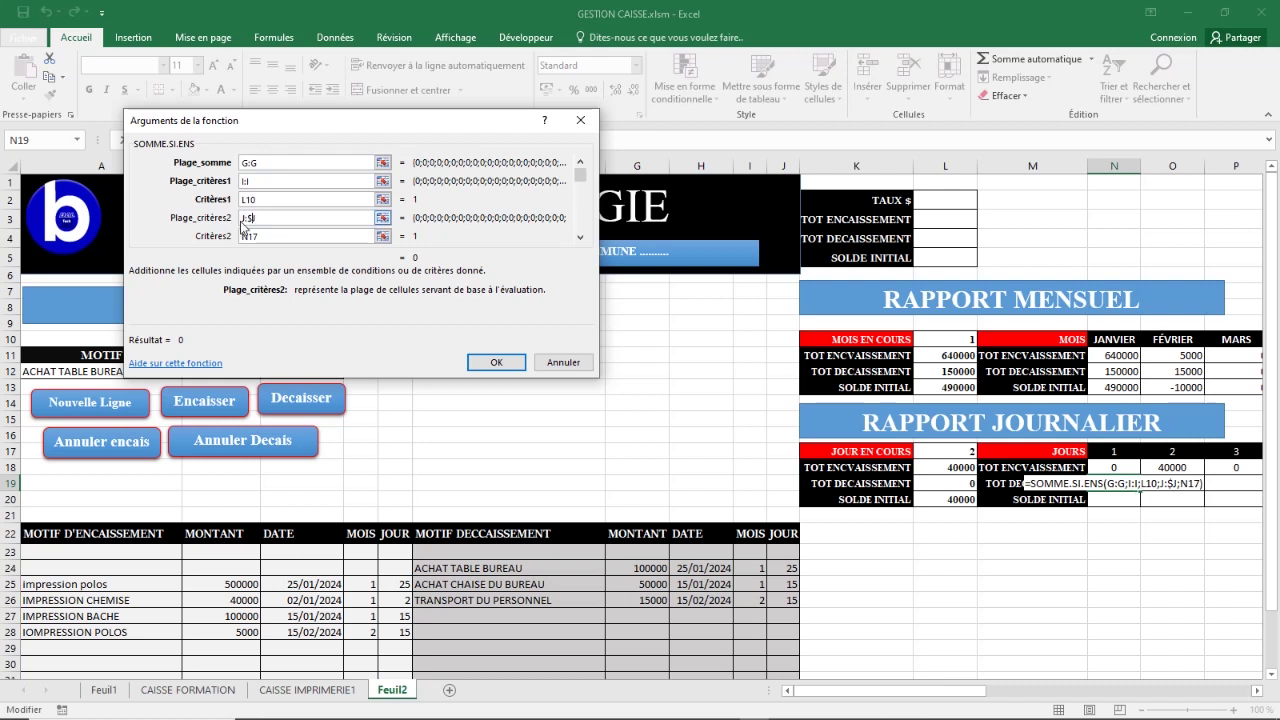
pyautogui.click(245, 217)
pyautogui.write('$')
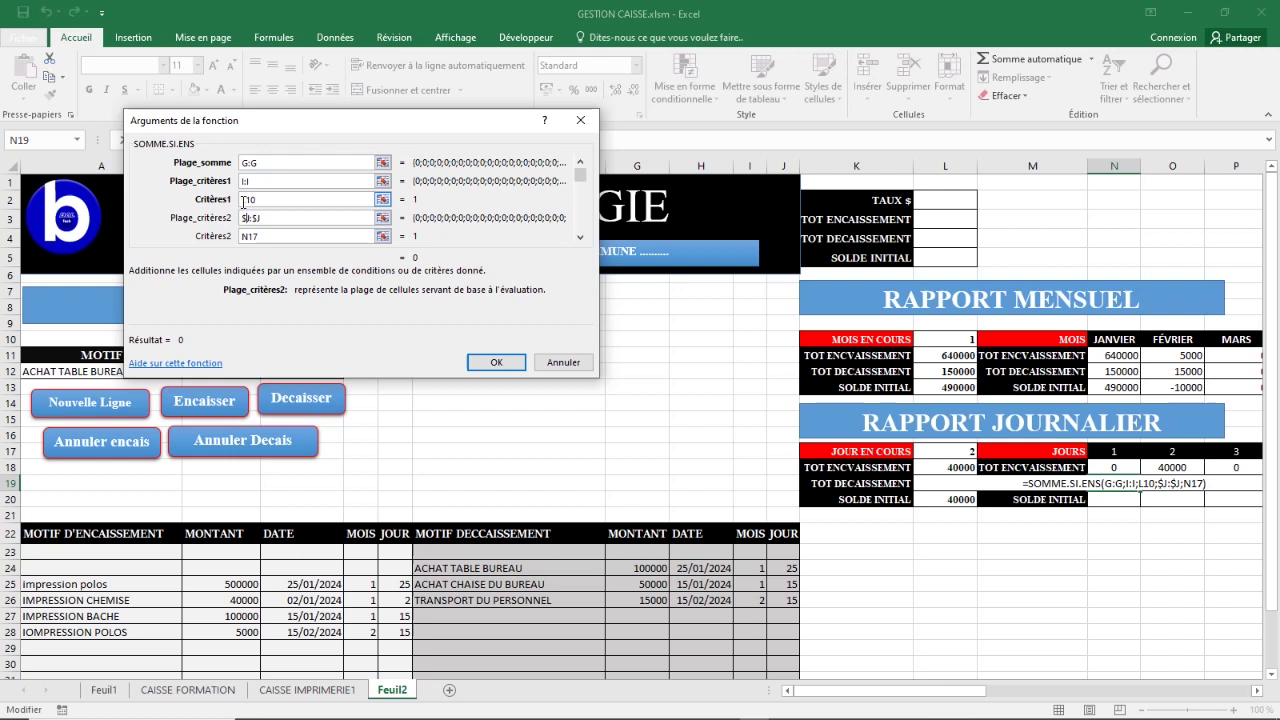
pyautogui.click(244, 200)
pyautogui.write('$')
# Step: Make the month criteria range absolute as $I:$I and the sum range absolute as $G:$G
pyautogui.click(265, 179)
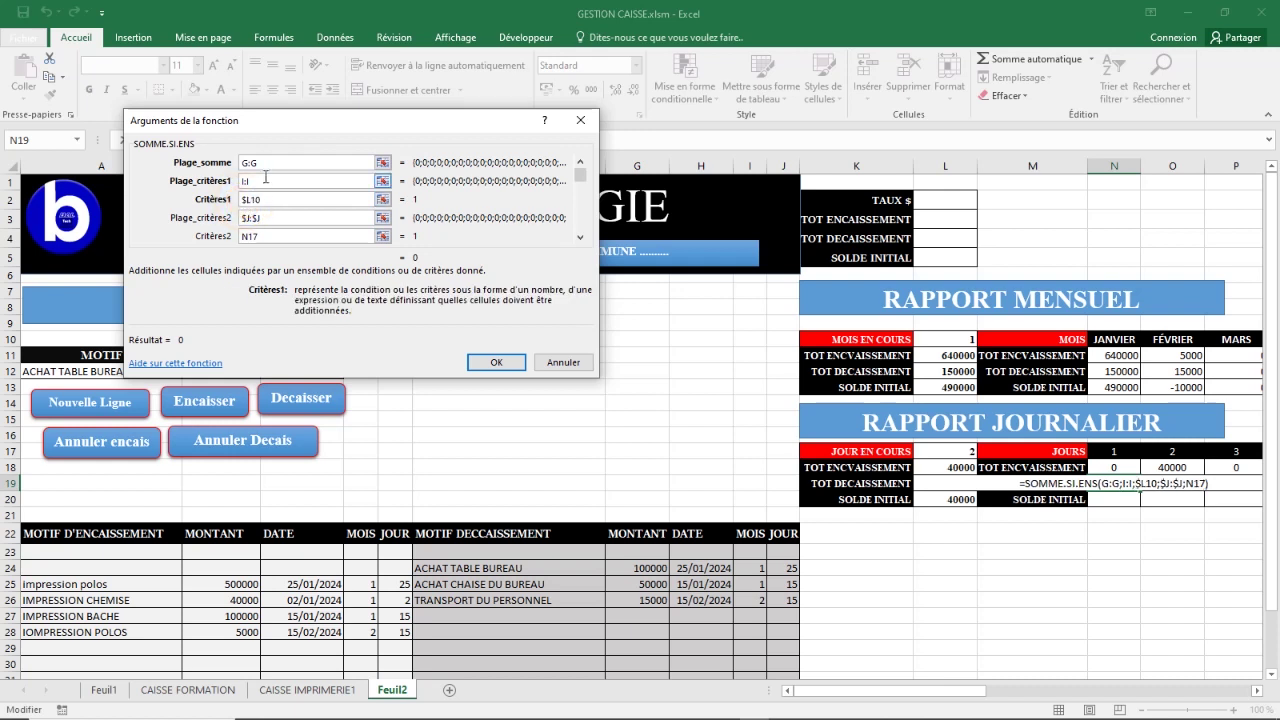
pyautogui.click(244, 181)
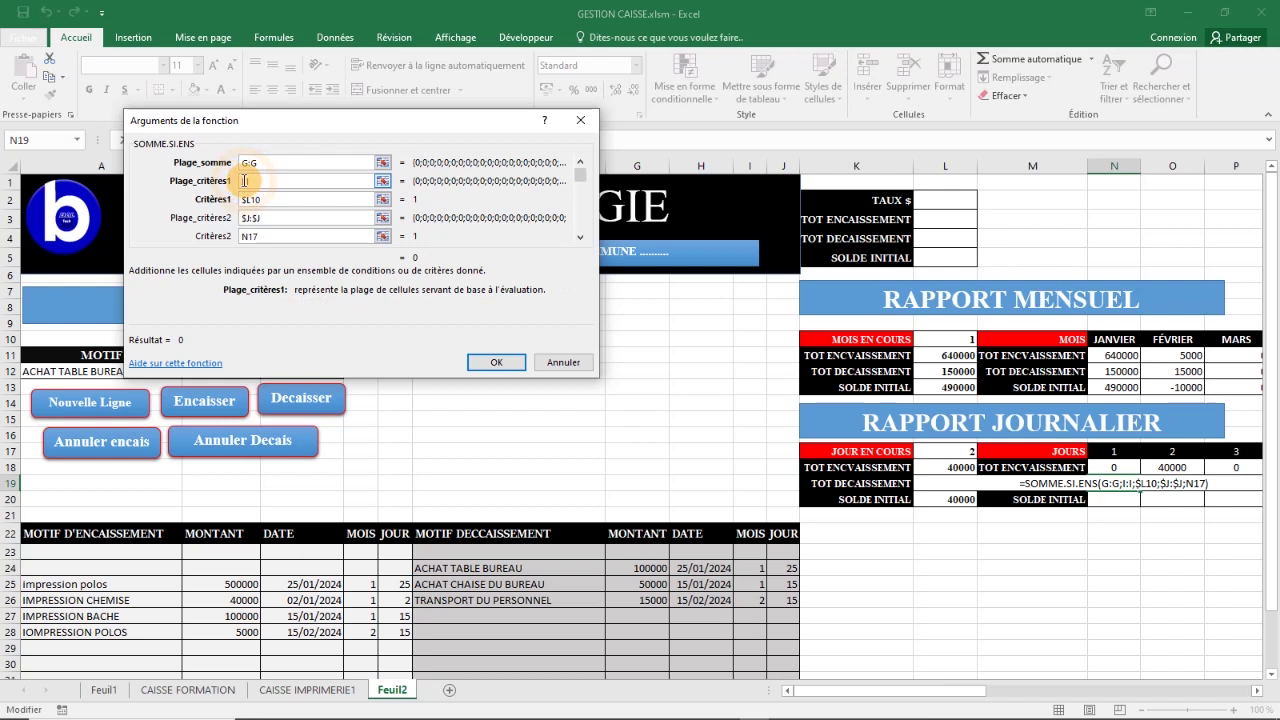
pyautogui.write('$')
pyautogui.click(253, 181)
pyautogui.write('$')
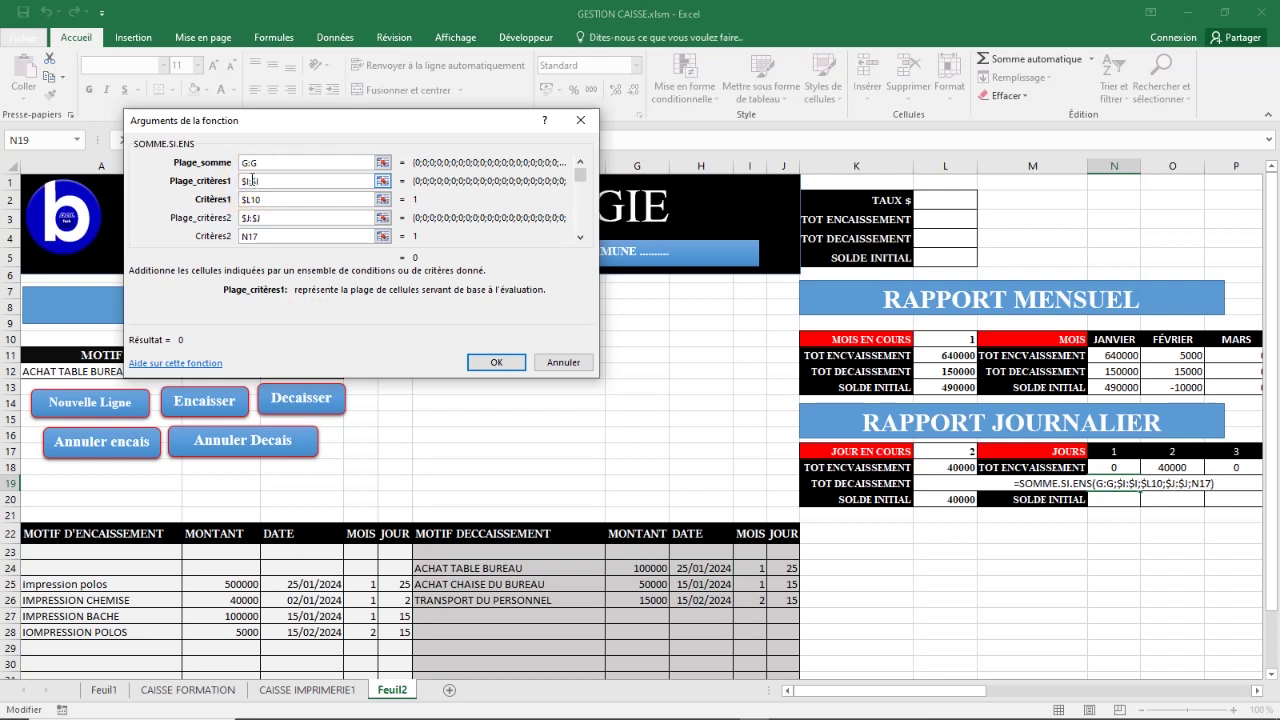
pyautogui.click(252, 162)
pyautogui.write('$')
pyautogui.click(244, 163)
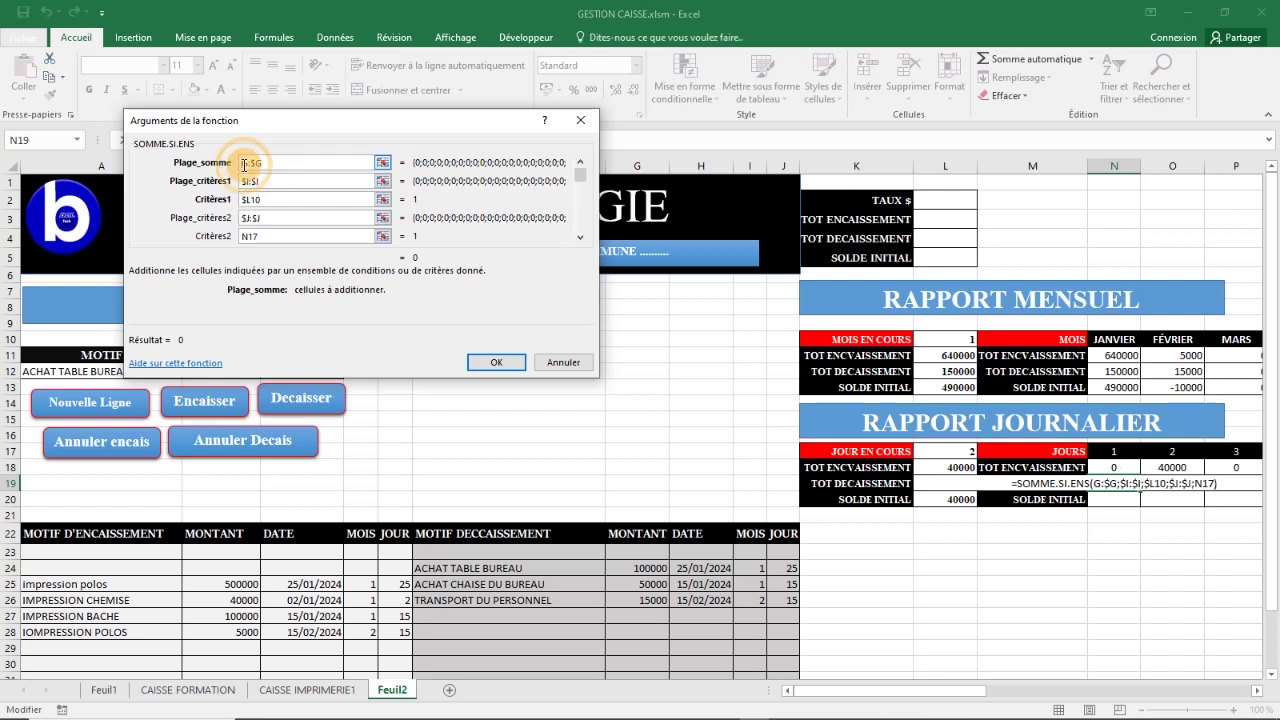
pyautogui.write('$')
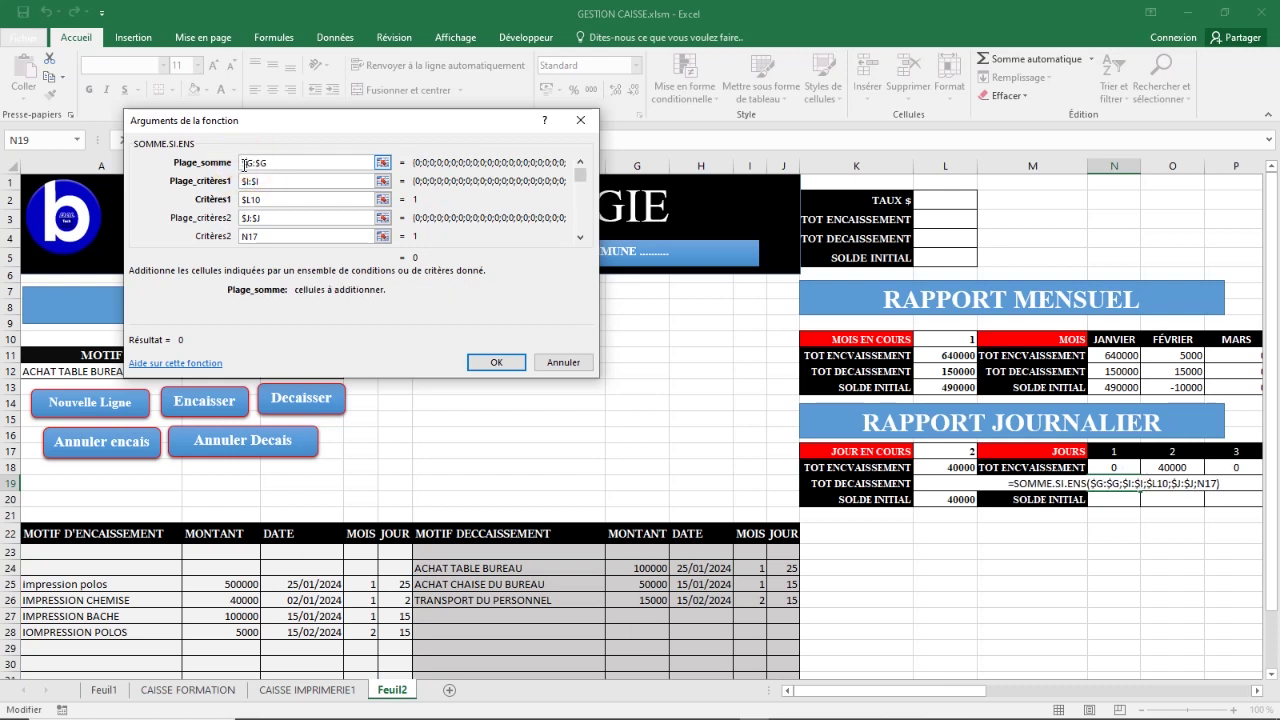
# Step: Insert the day 1 disbursements formula in N19 and fill it across the row through day 31 in AR19
pyautogui.click(496, 363)
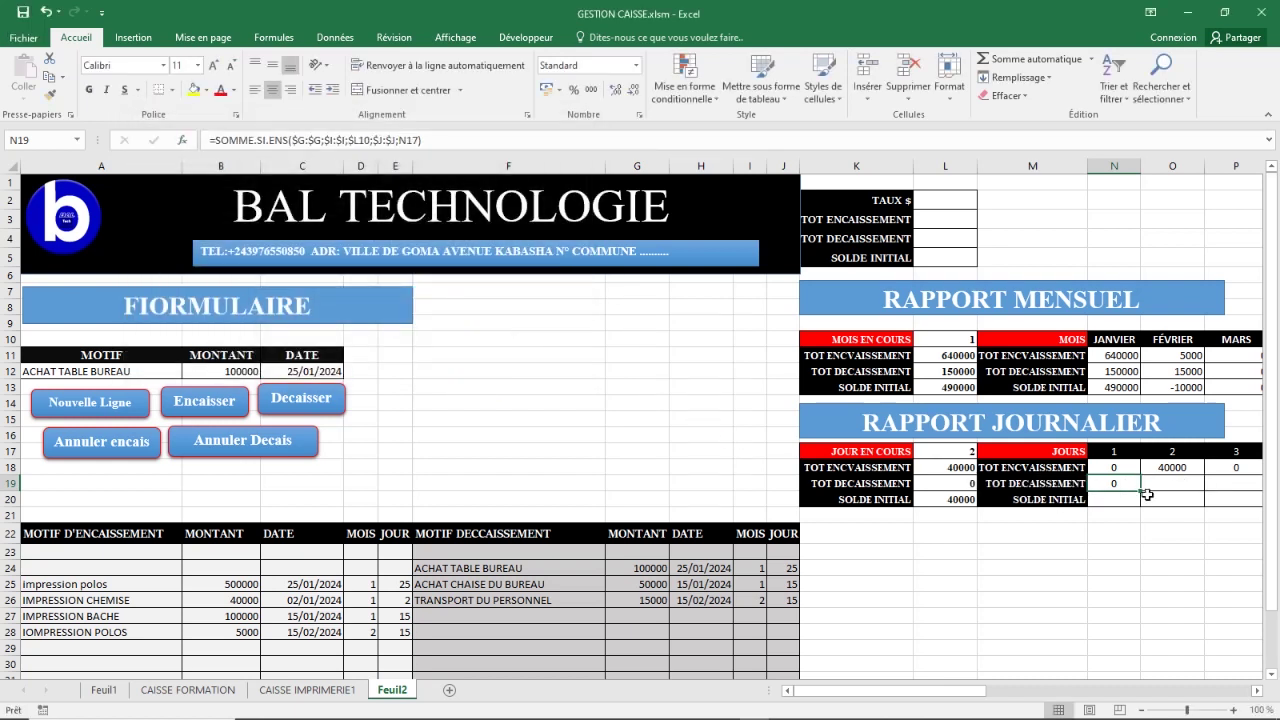
pyautogui.moveTo(1141, 491); pyautogui.dragTo(1200, 485)
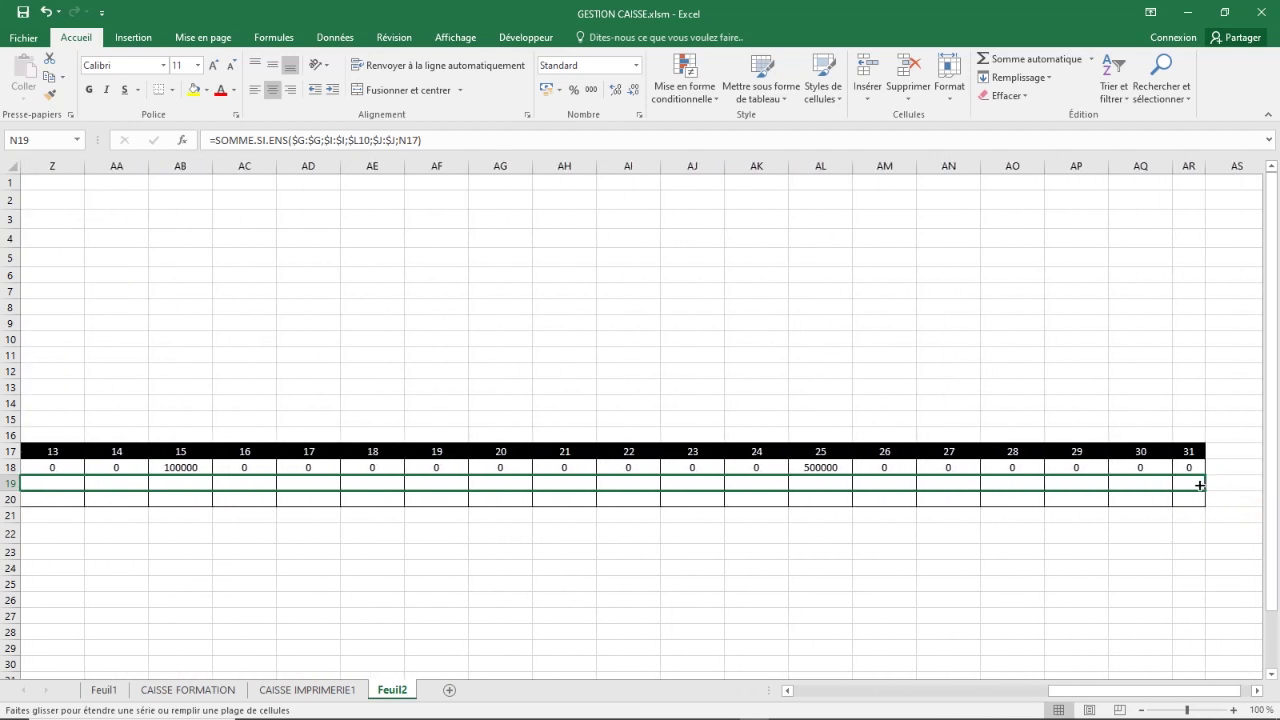
pyautogui.moveTo(1195, 484); pyautogui.dragTo(1195, 484)
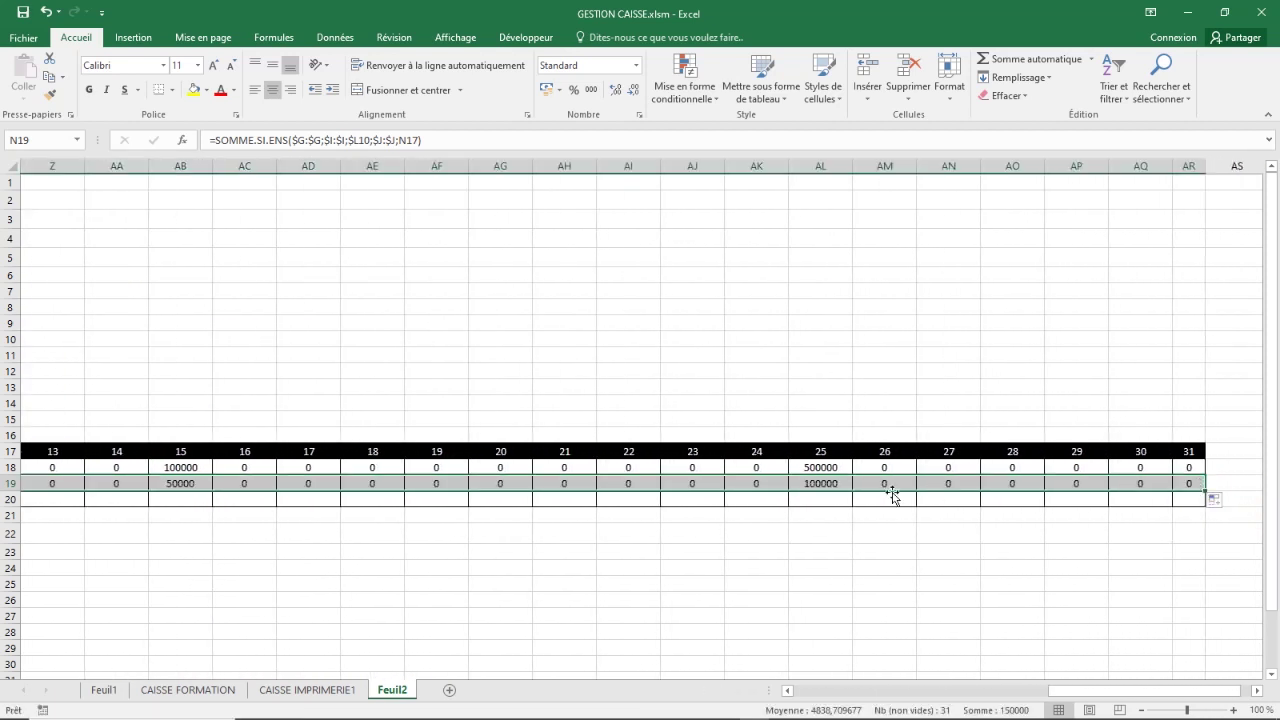
# Step: Enter the day 1 balance formula =N18-N19 in N20 of the daily report's SOLDE INITIAL row
pyautogui.click(824, 489)
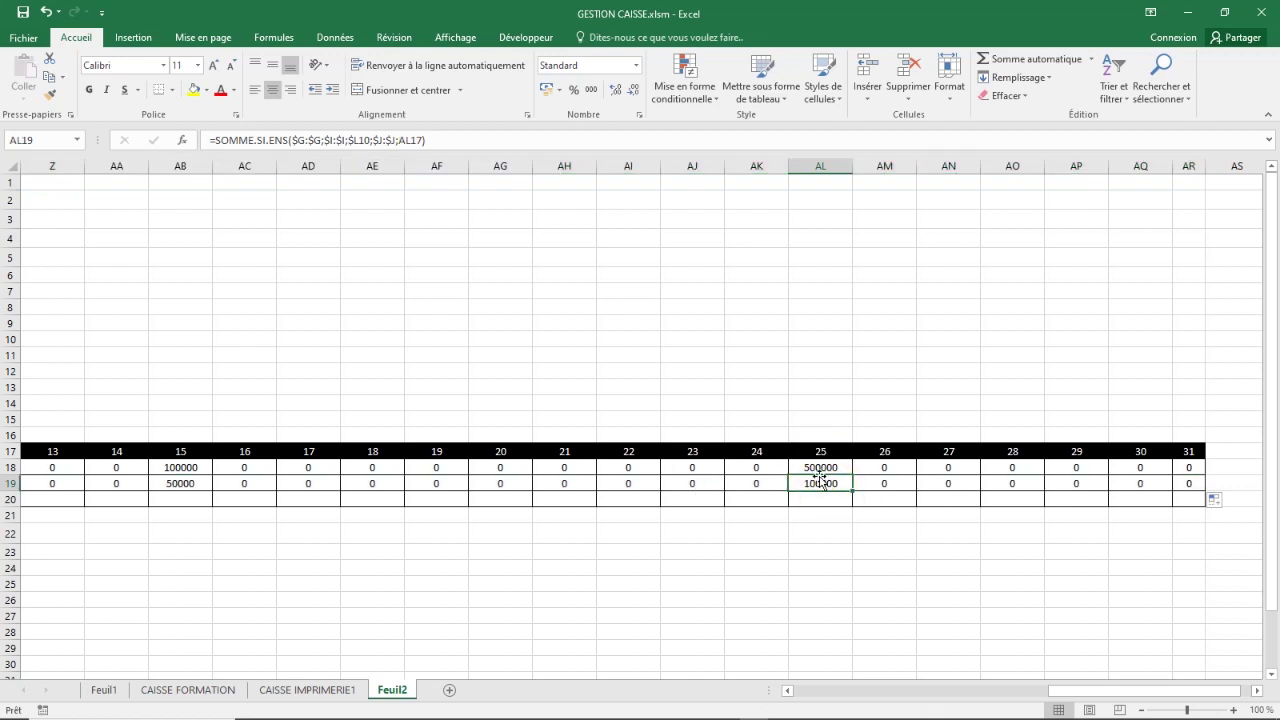
pyautogui.moveTo(1098, 692); pyautogui.dragTo(974, 692)
pyautogui.moveTo(937, 499); pyautogui.dragTo(937, 482)
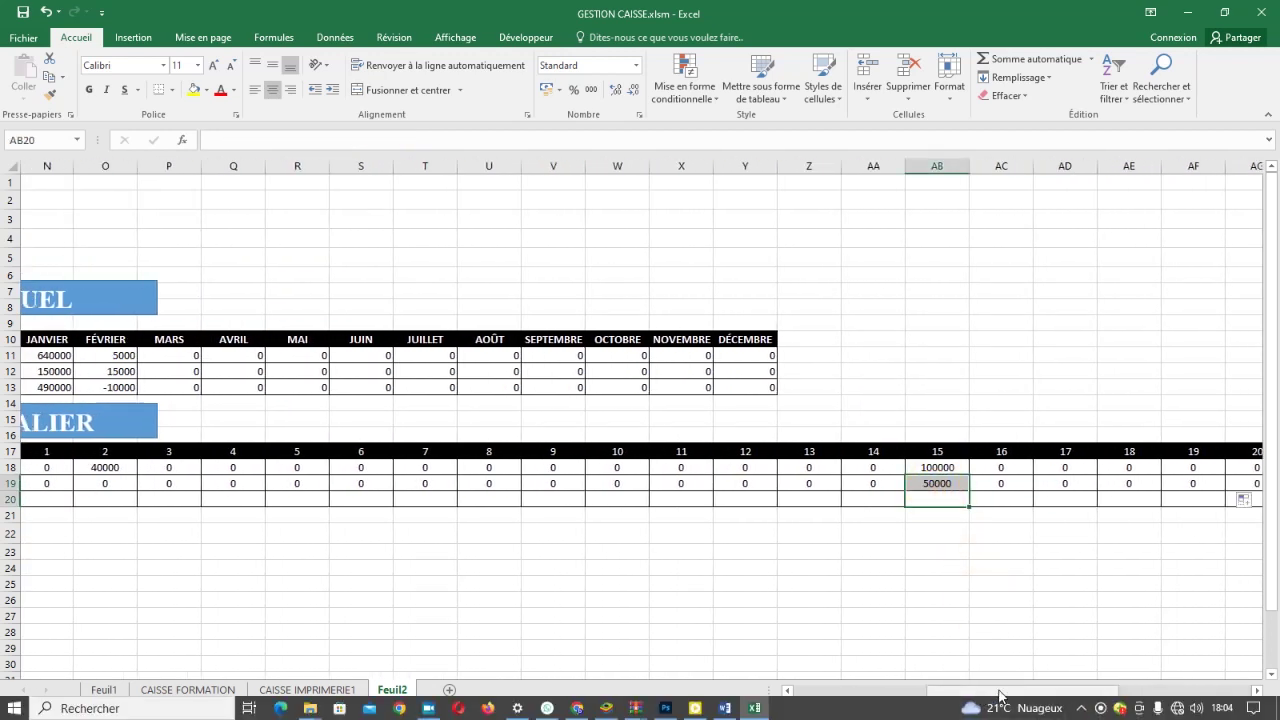
pyautogui.moveTo(1000, 690); pyautogui.dragTo(968, 692)
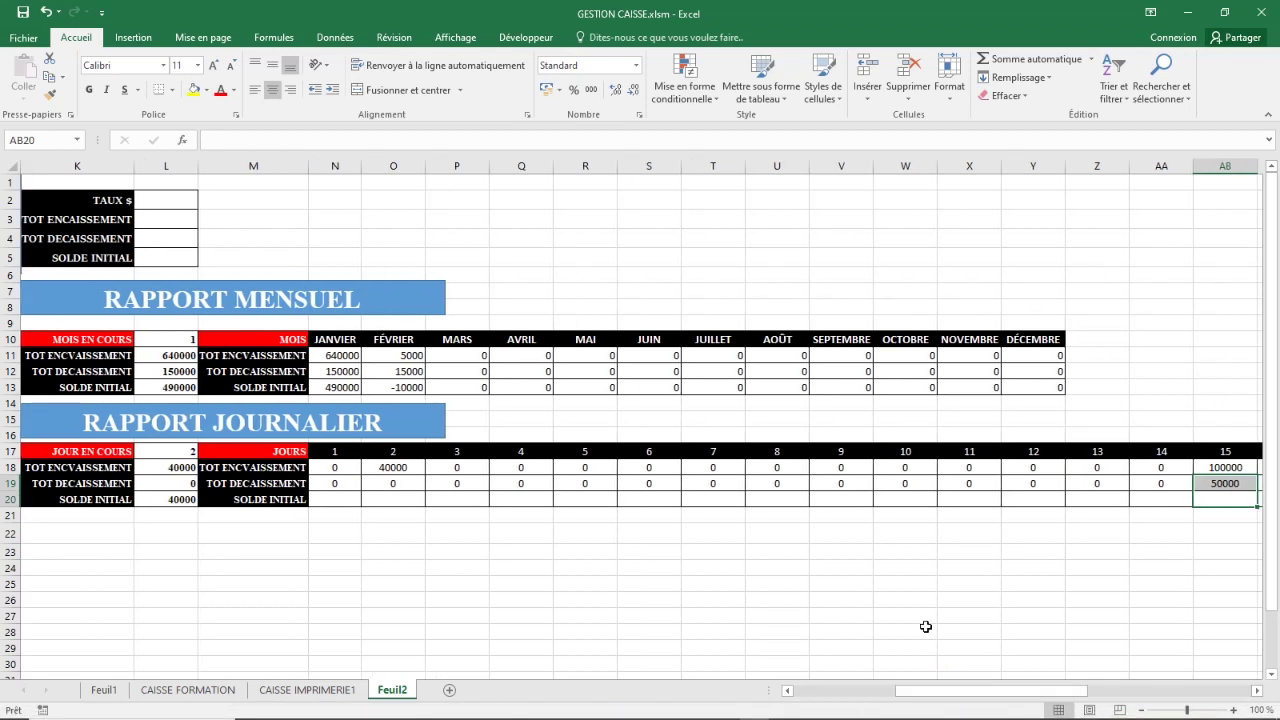
pyautogui.moveTo(965, 687); pyautogui.dragTo(898, 703)
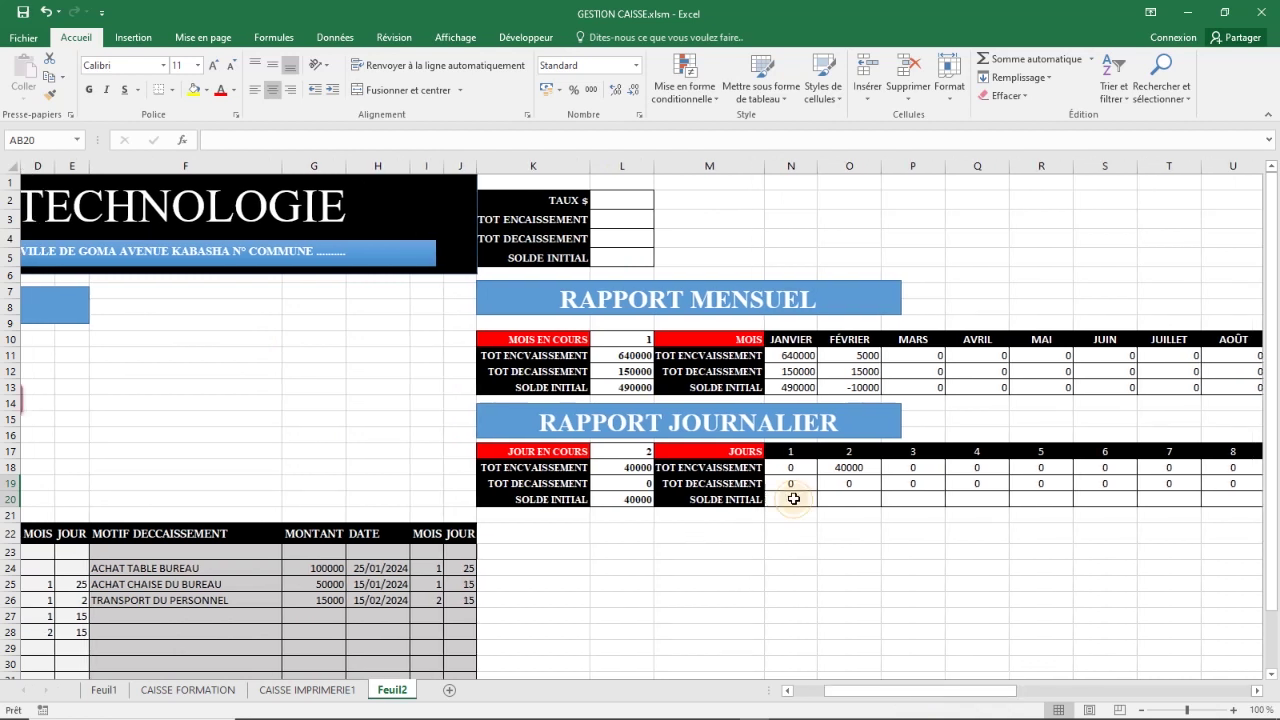
pyautogui.click(793, 498)
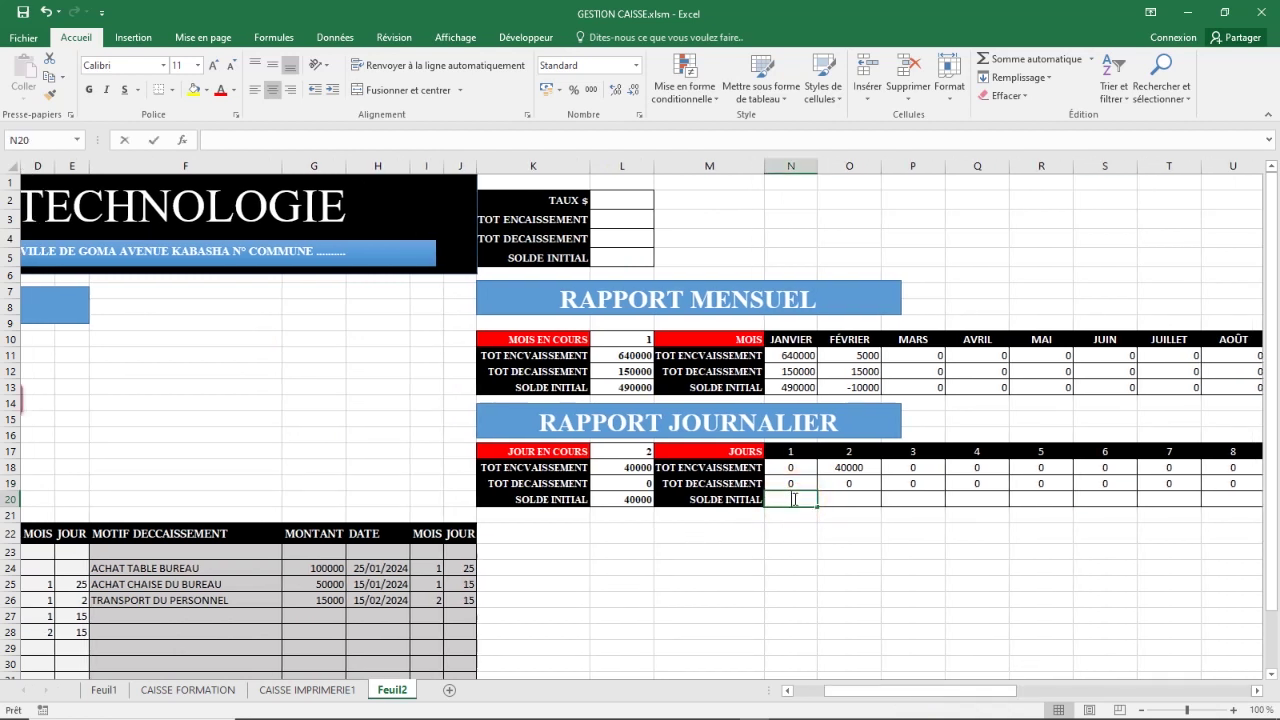
pyautogui.write('=')
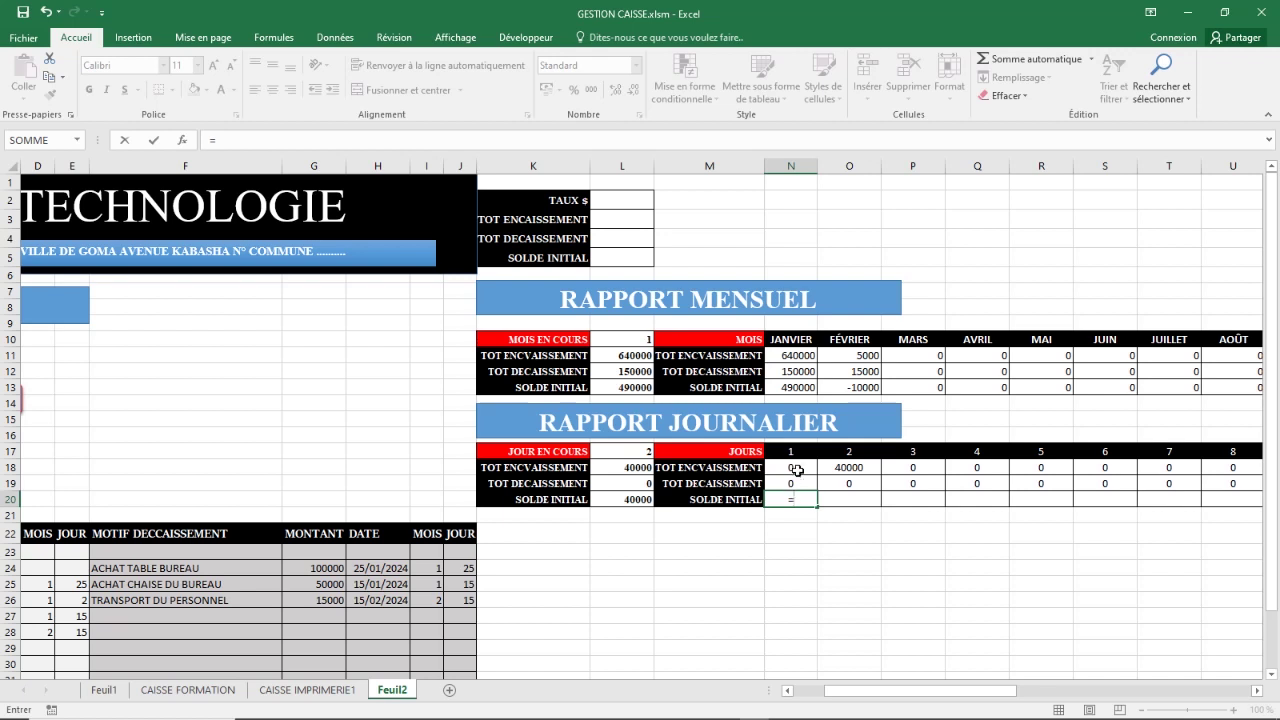
pyautogui.click(792, 467)
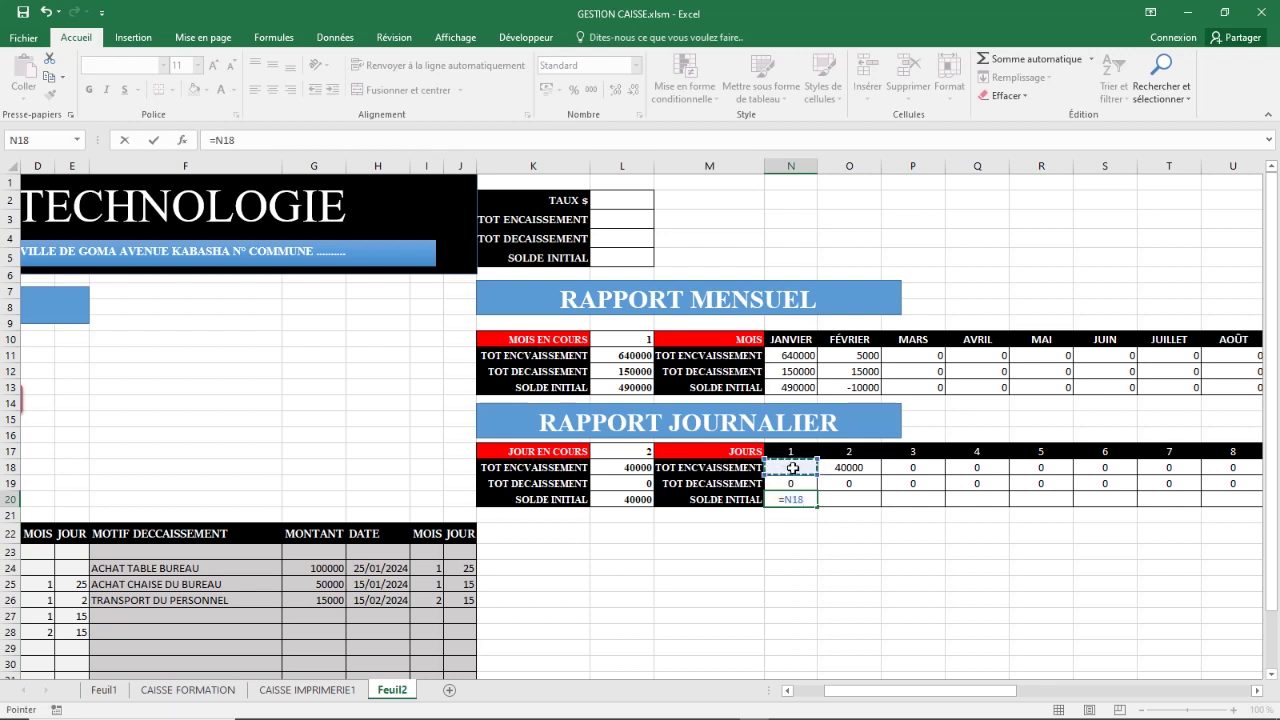
pyautogui.write('-')
pyautogui.click(800, 484)
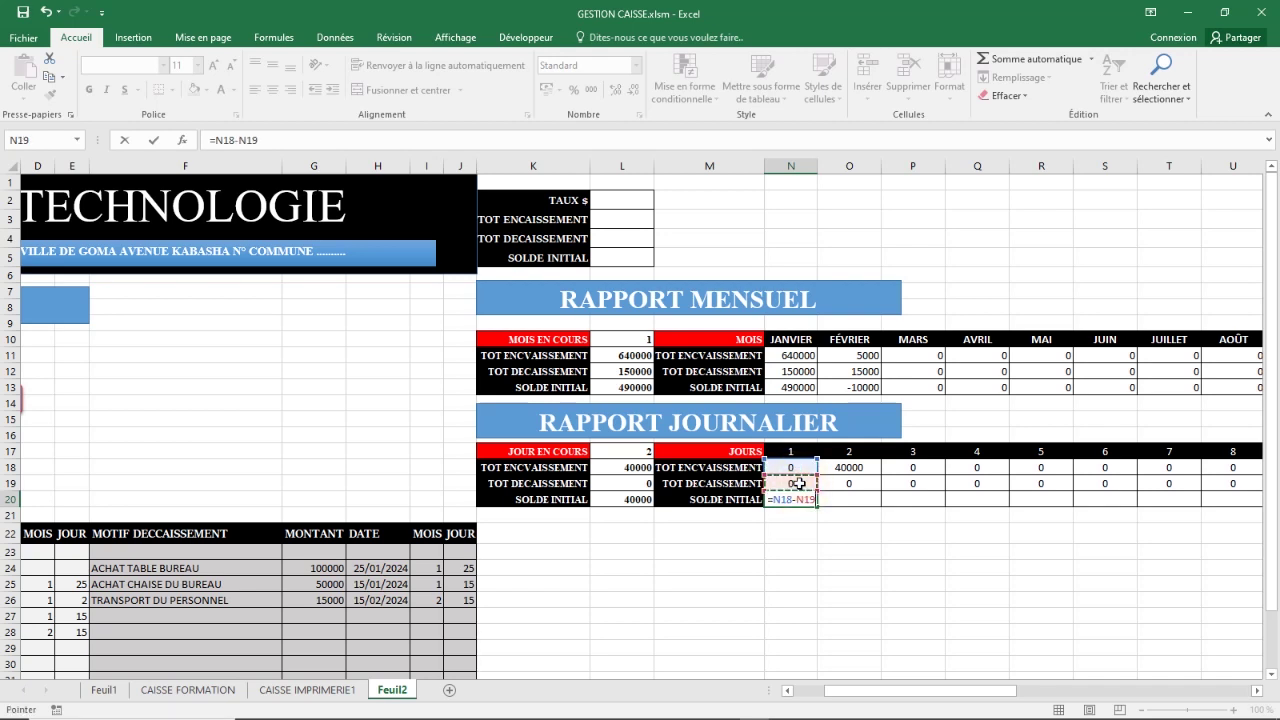
pyautogui.press('Return')
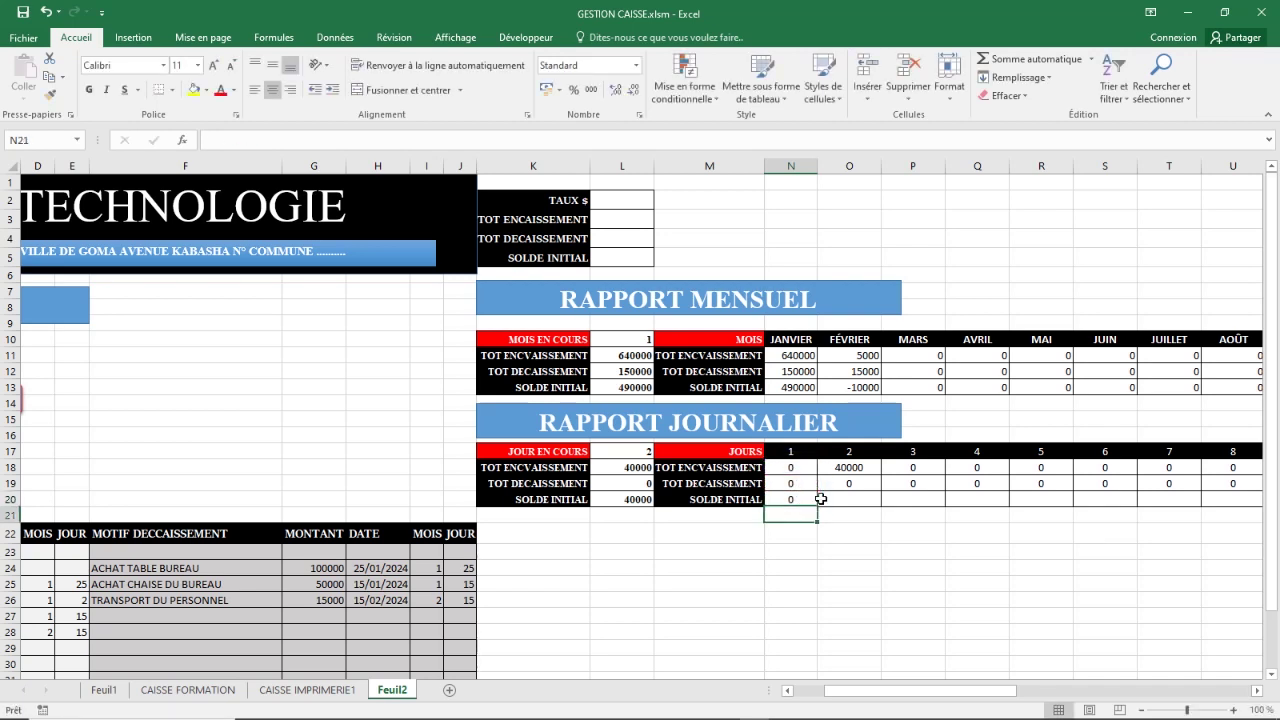
# Step: Fill the day 1 balance formula across row 20 through the day 31 column
pyautogui.click(805, 500)
pyautogui.moveTo(819, 506); pyautogui.dragTo(1141, 503)
pyautogui.moveTo(1140, 690); pyautogui.dragTo(905, 690)
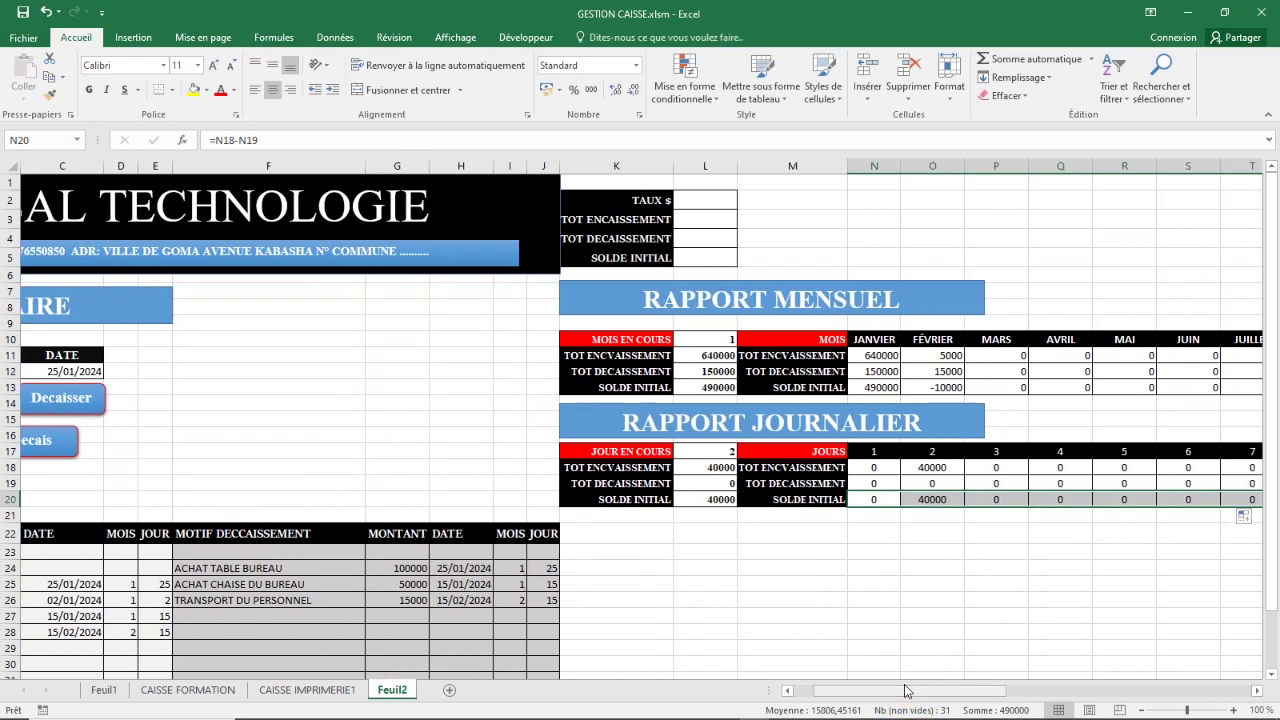
# Step: Set the TAUX $ exchange rate in L2 to 2700
pyautogui.moveTo(890, 690); pyautogui.dragTo(863, 692)
pyautogui.click(941, 240)
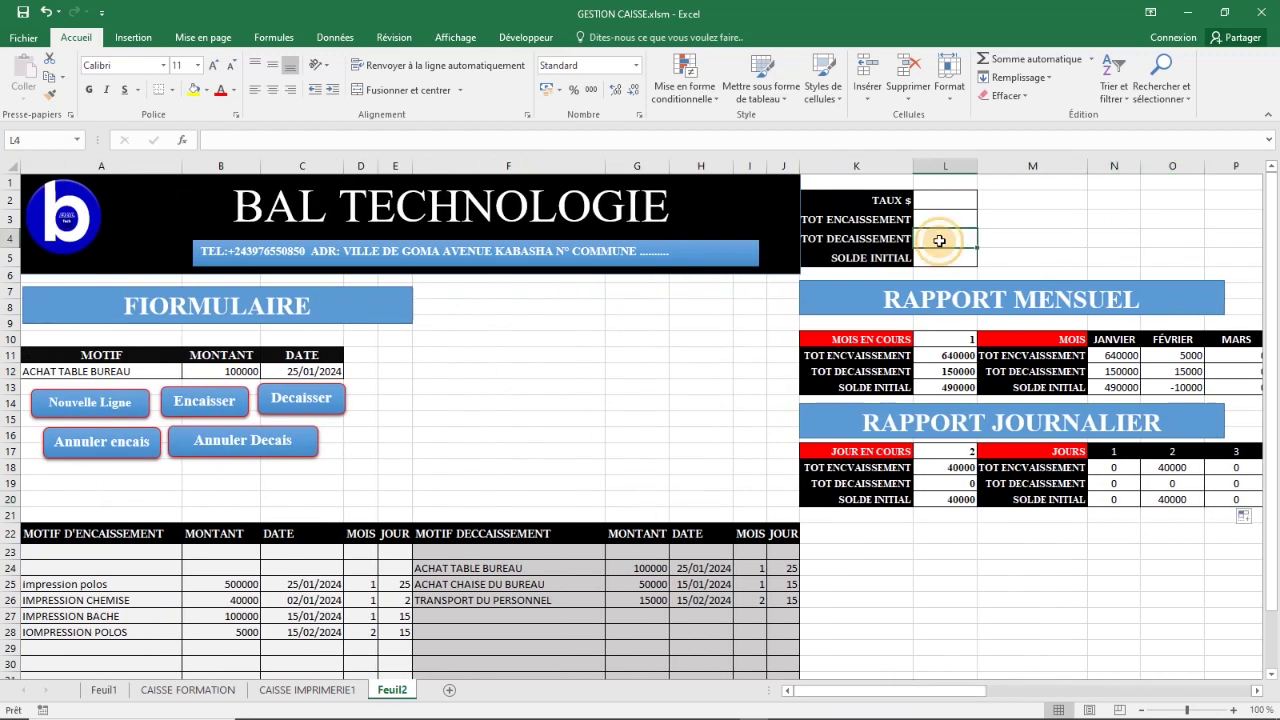
pyautogui.click(949, 199)
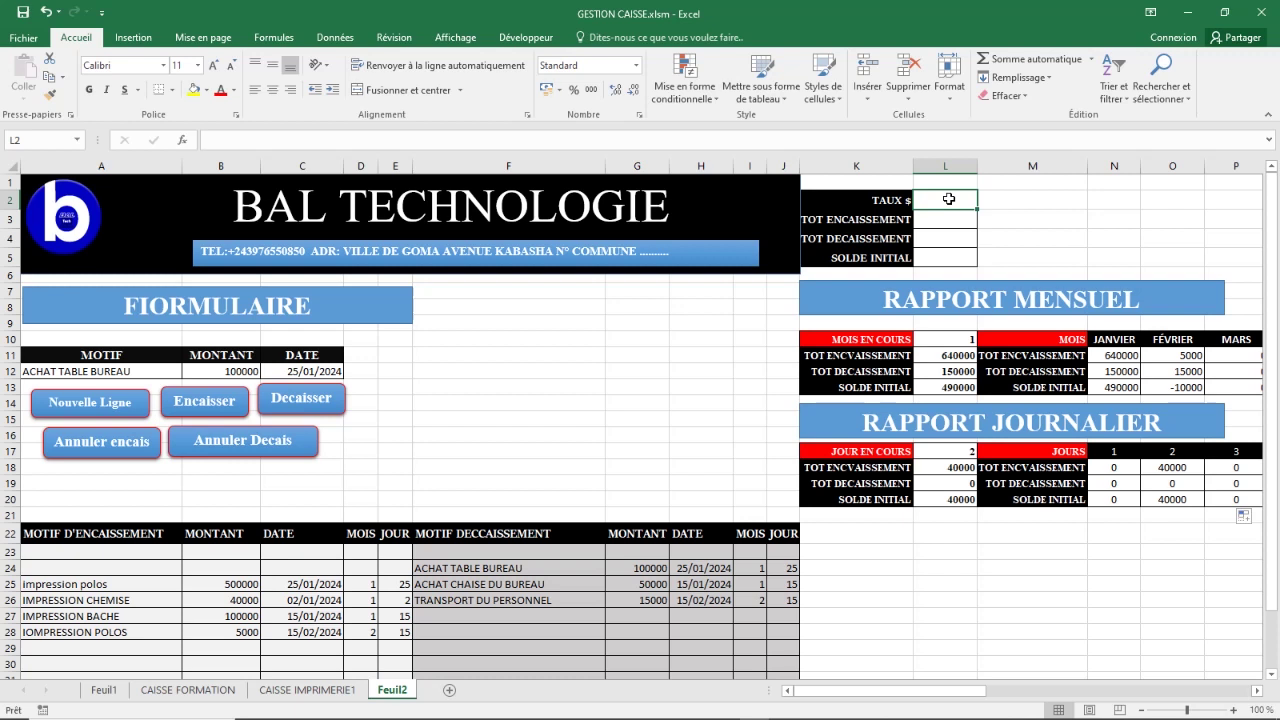
pyautogui.write('&')
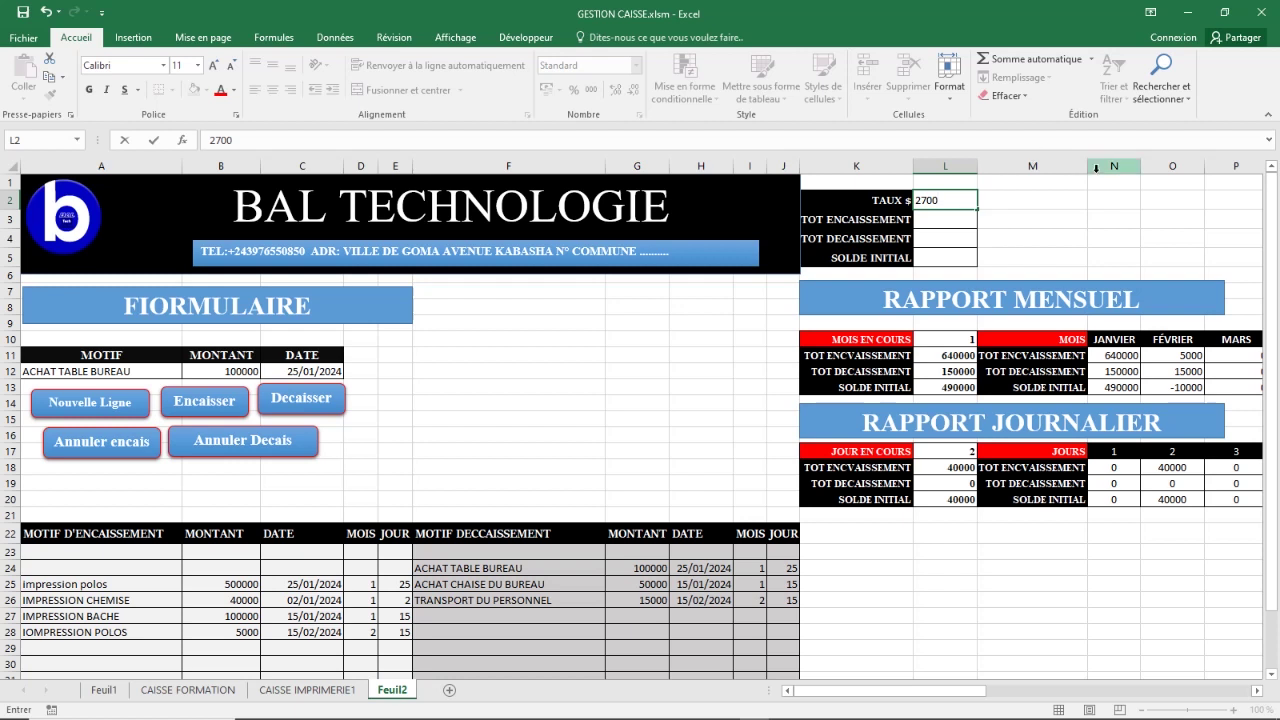
pyautogui.click(1057, 205)
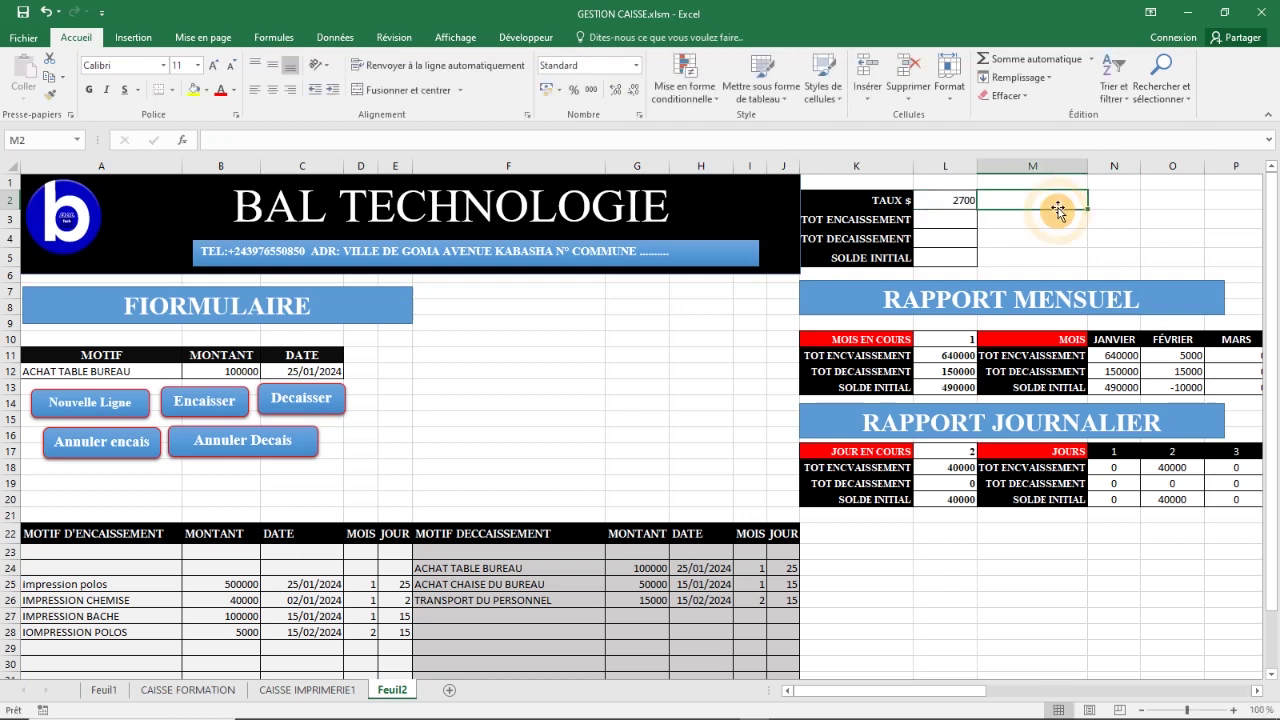
# Step: Check the monthly report formulas in L11, L12 and L13, and begin a formula in the TOT ENCAISSEMENT cell L3
pyautogui.click(938, 217)
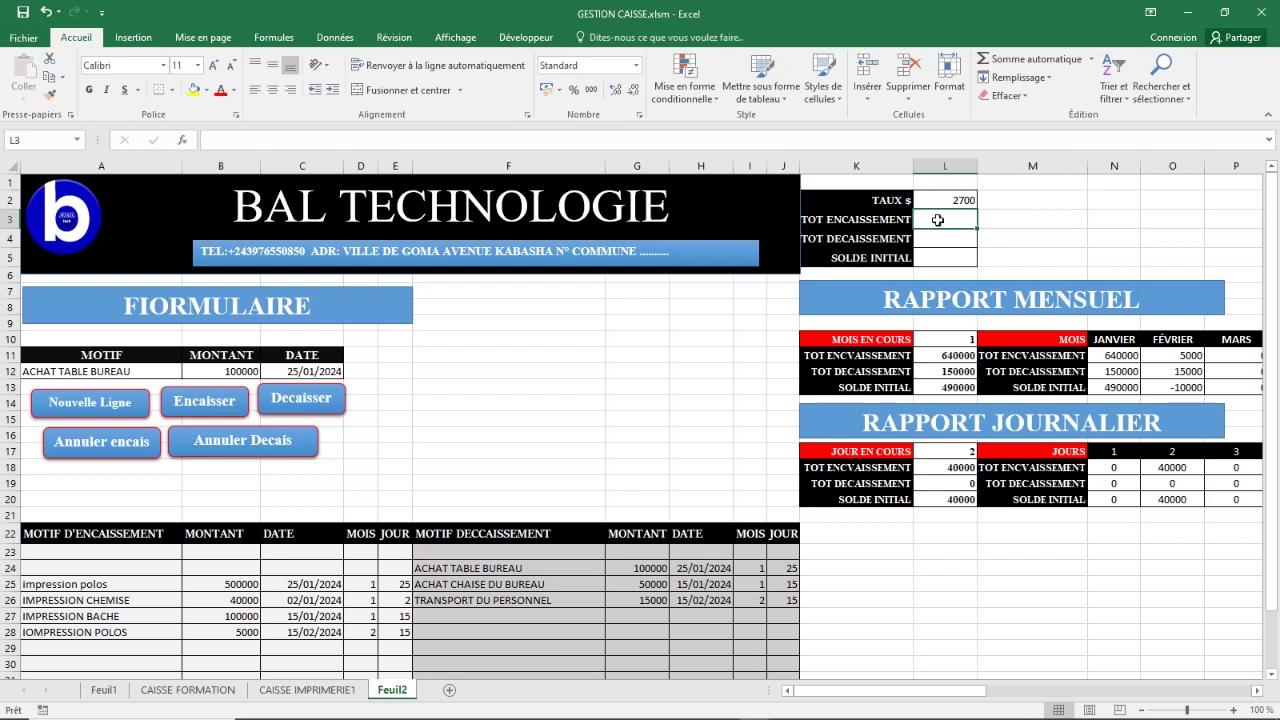
pyautogui.click(942, 356)
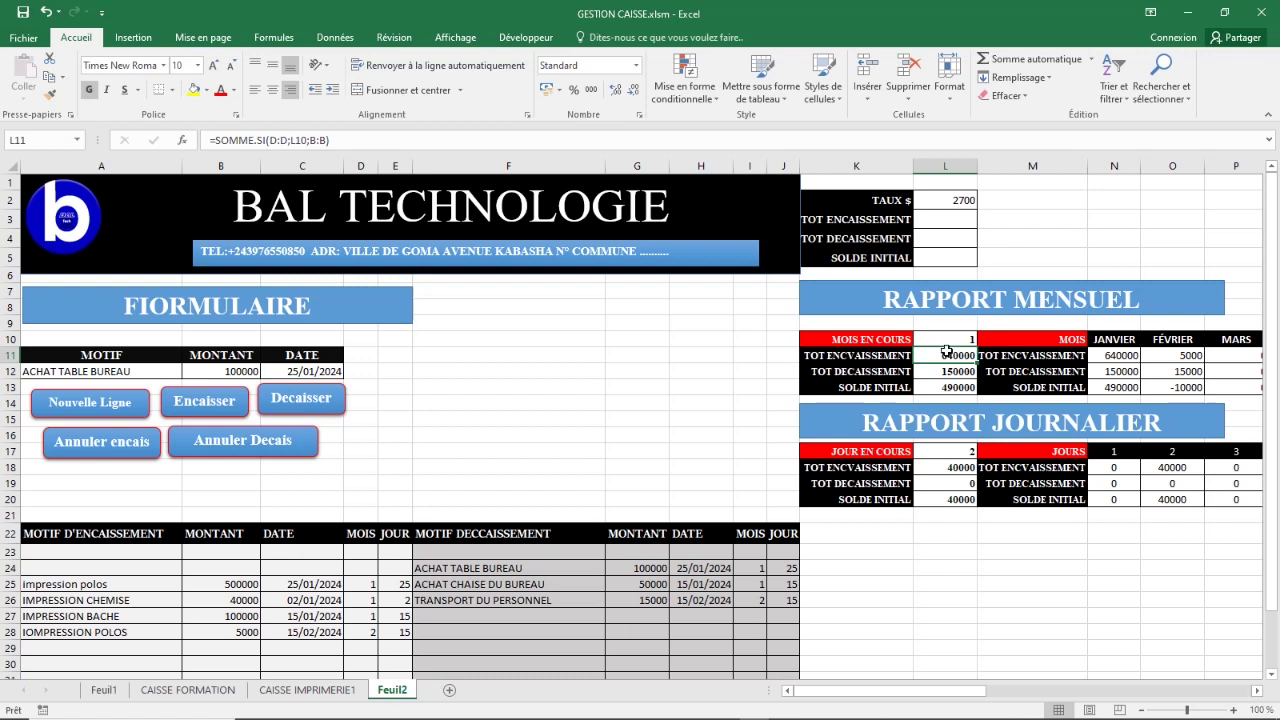
pyautogui.click(940, 374)
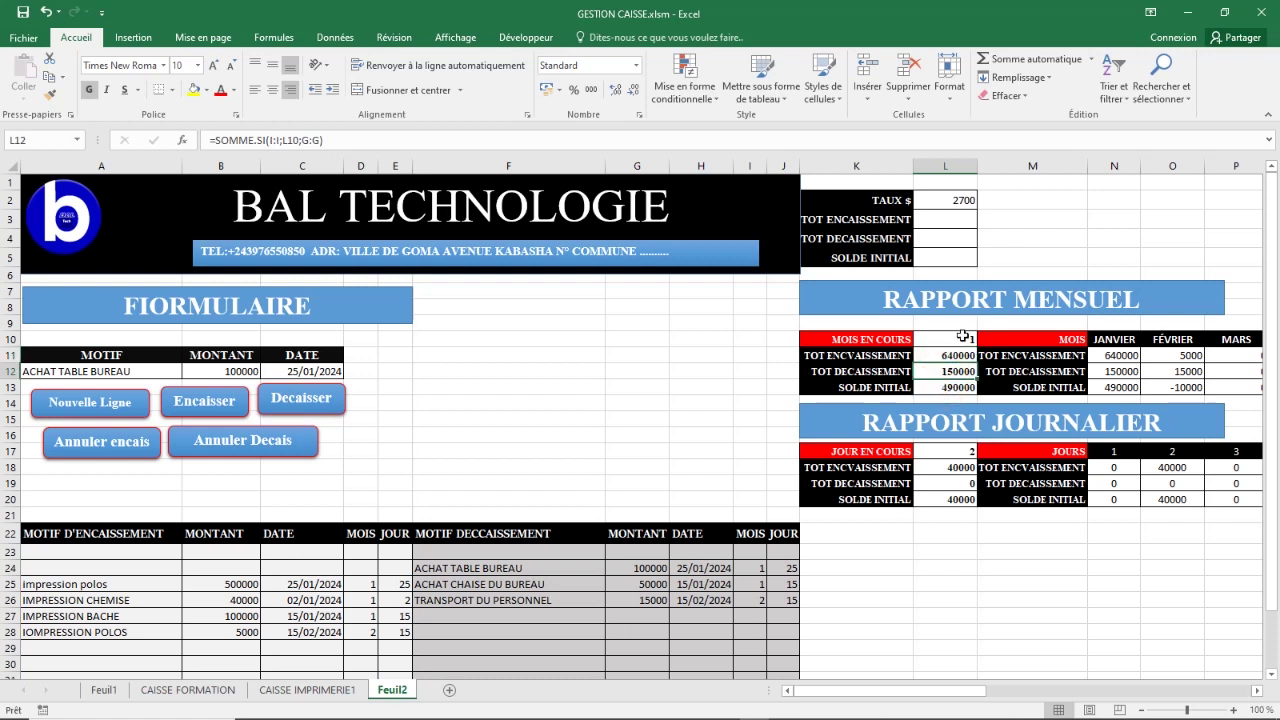
pyautogui.click(940, 389)
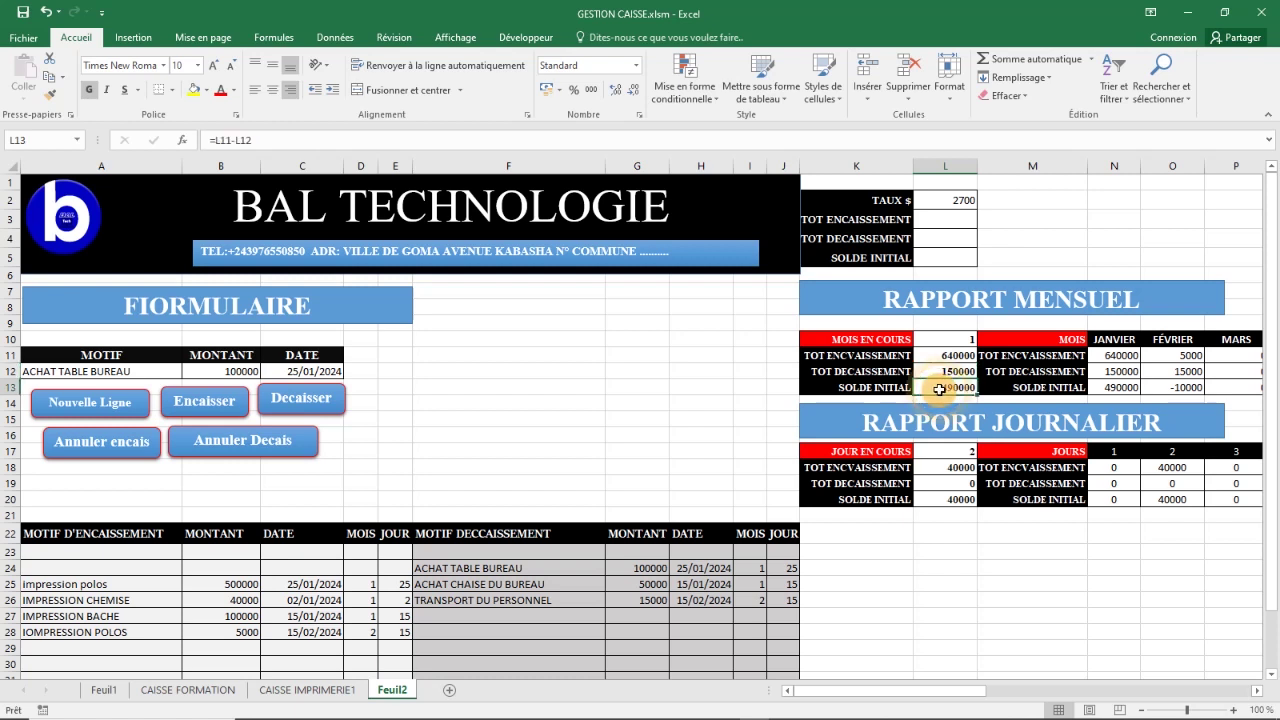
pyautogui.click(953, 218)
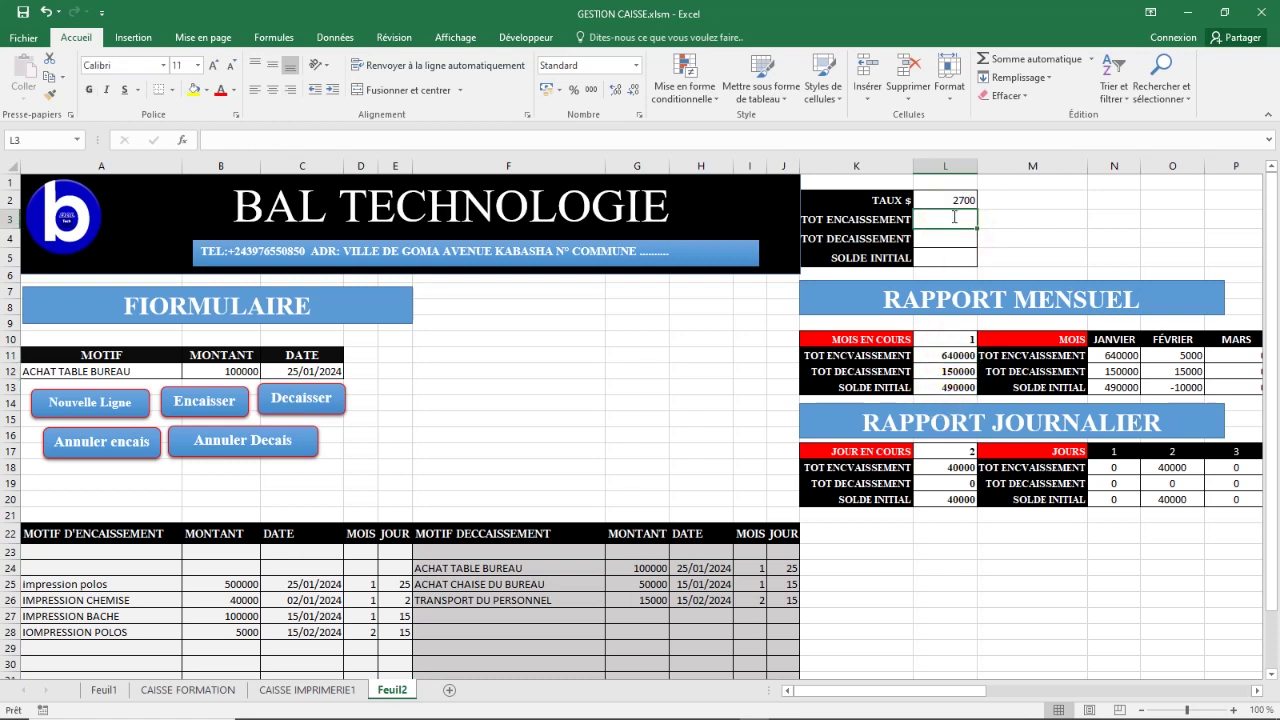
pyautogui.write('=')
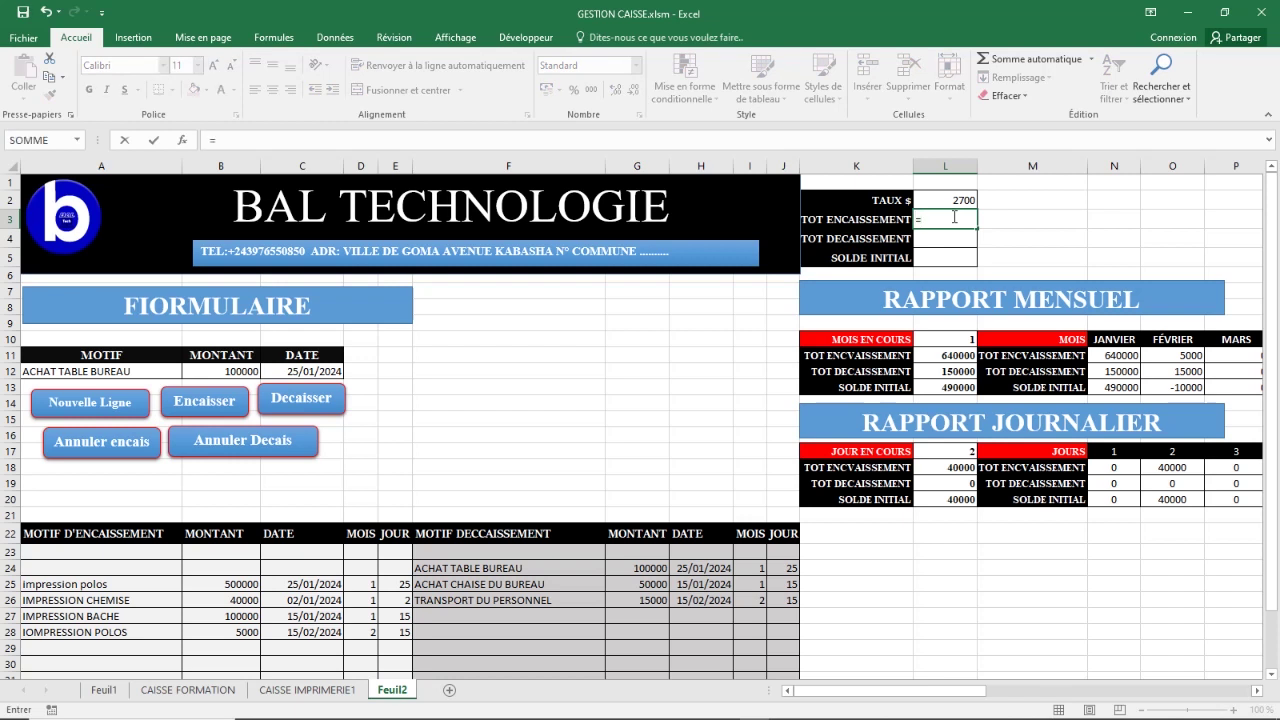
pyautogui.click(940, 355)
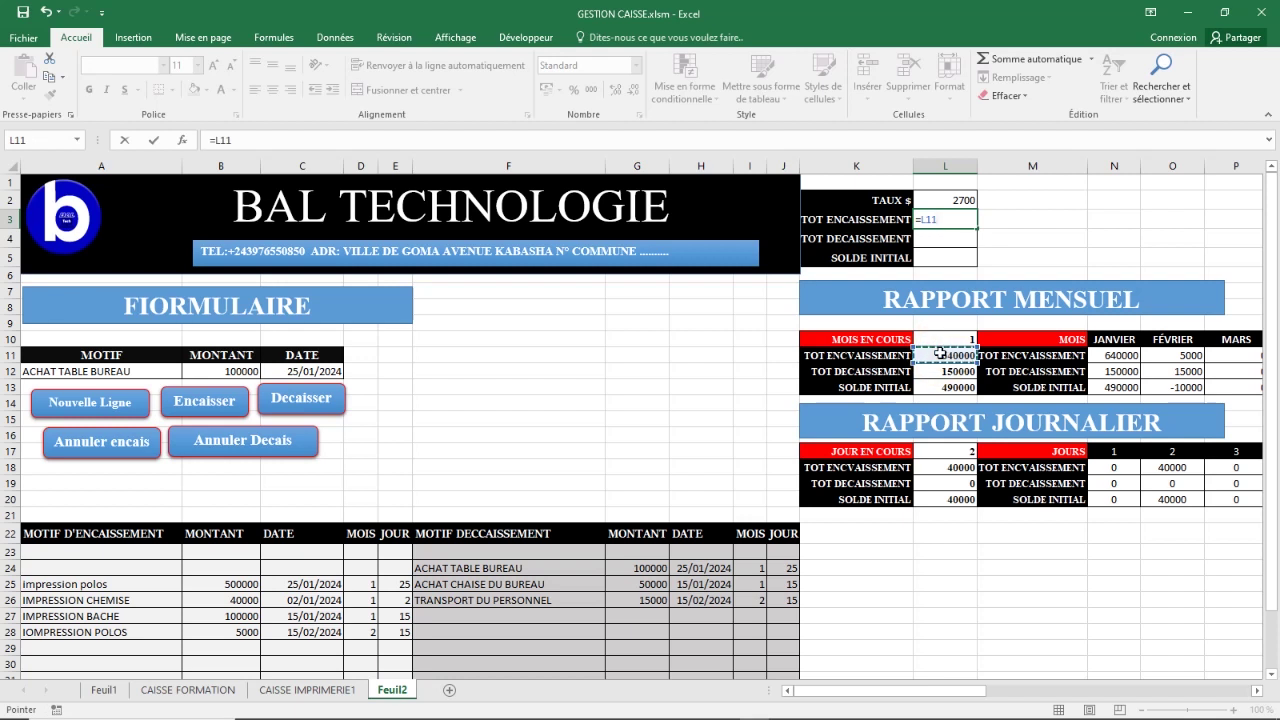
pyautogui.write(':L1')
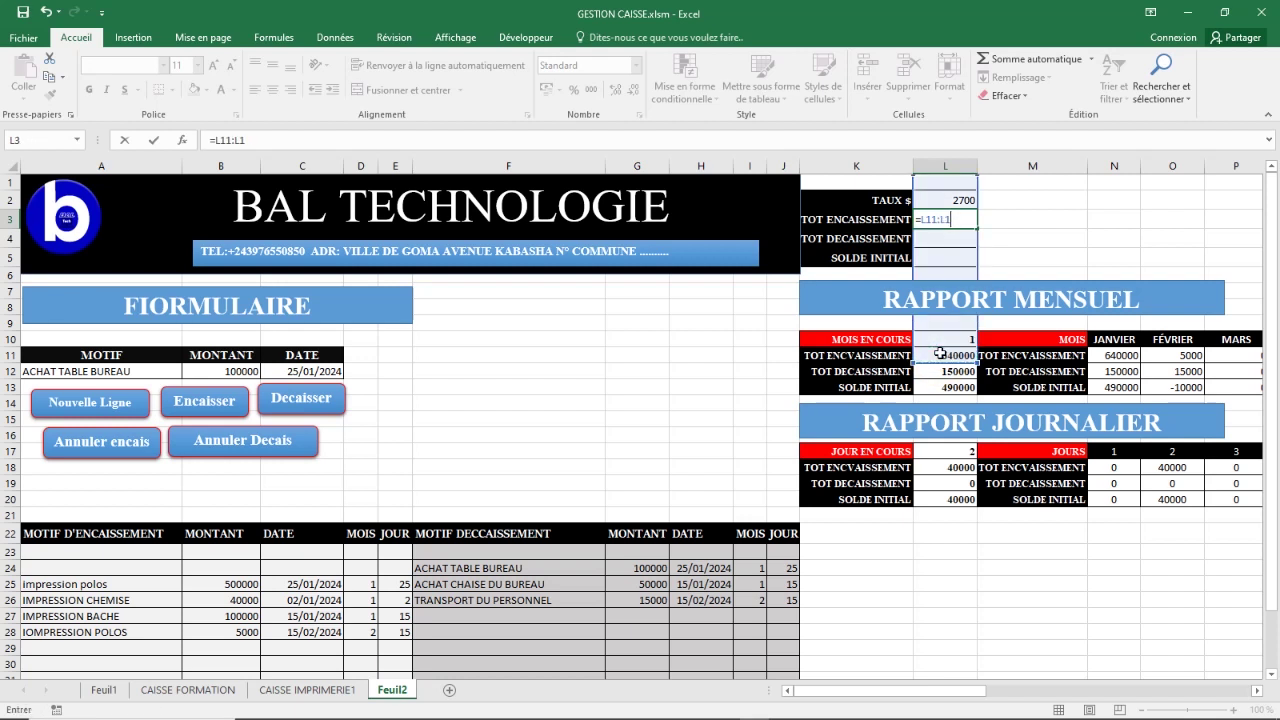
pyautogui.press('BackSpace')
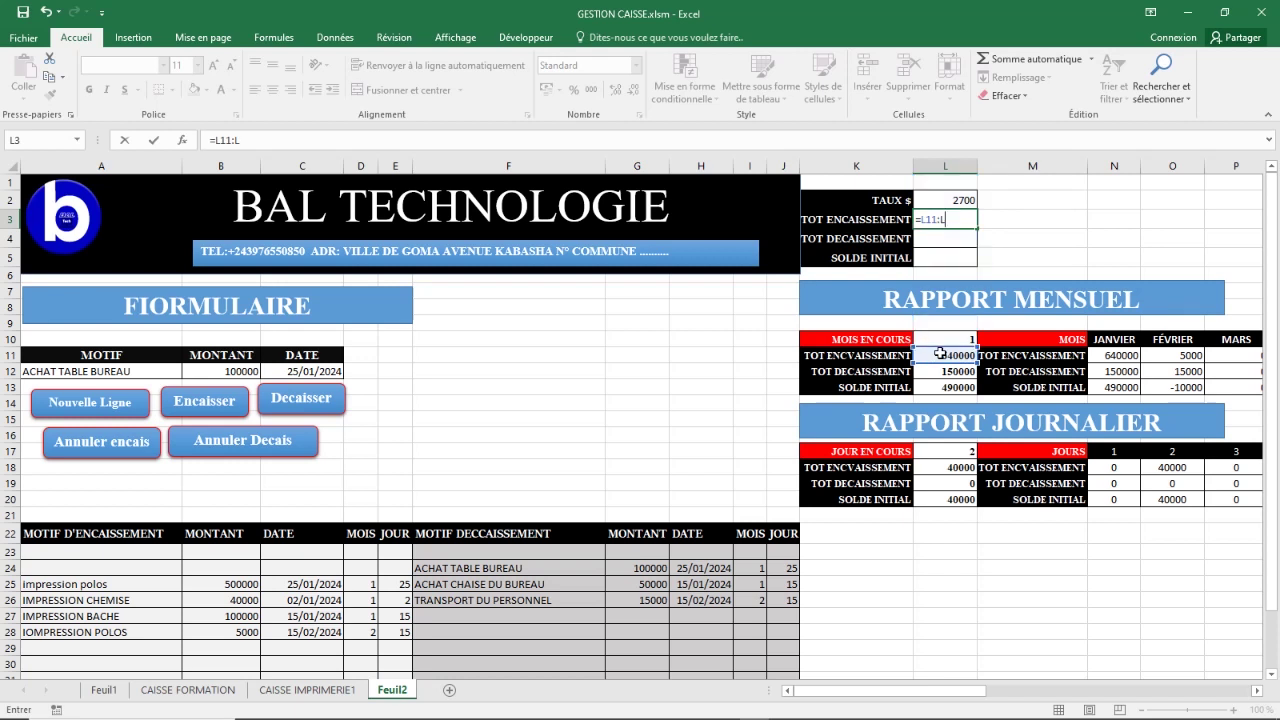
pyautogui.press('BackSpace')
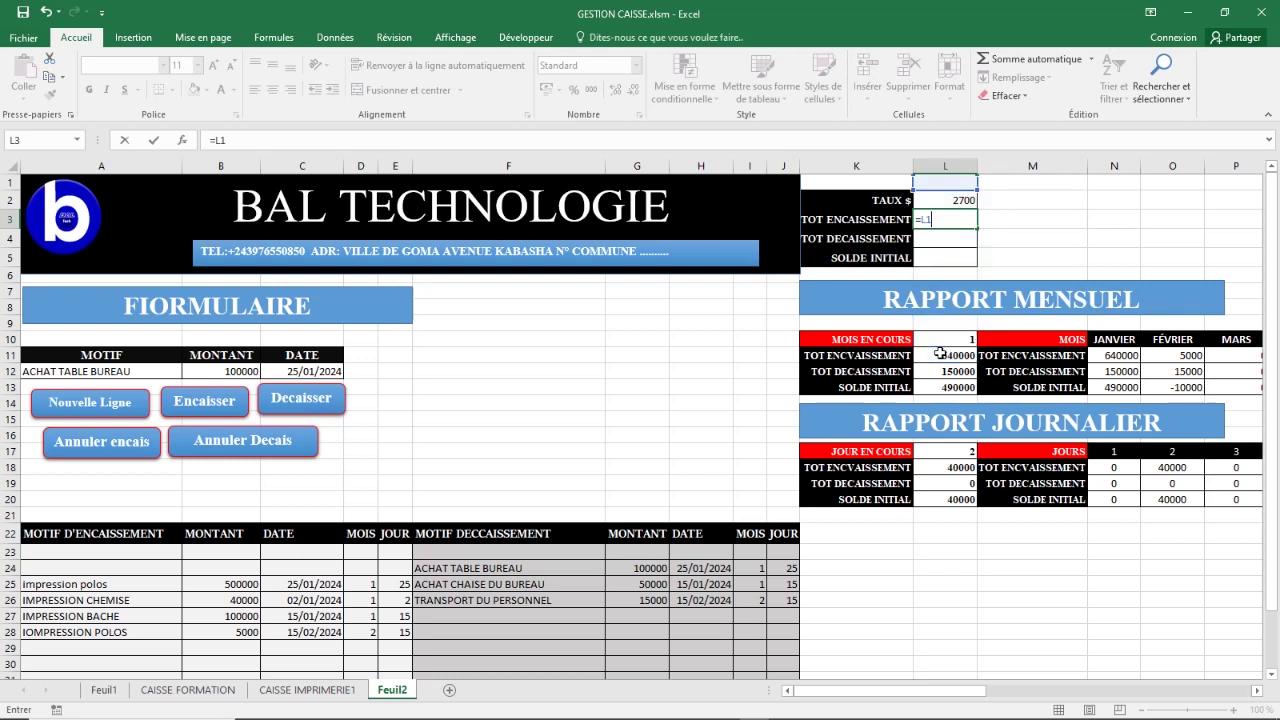
pyautogui.press('BackSpace')
pyautogui.press('BackSpace')
pyautogui.press('BackSpace')
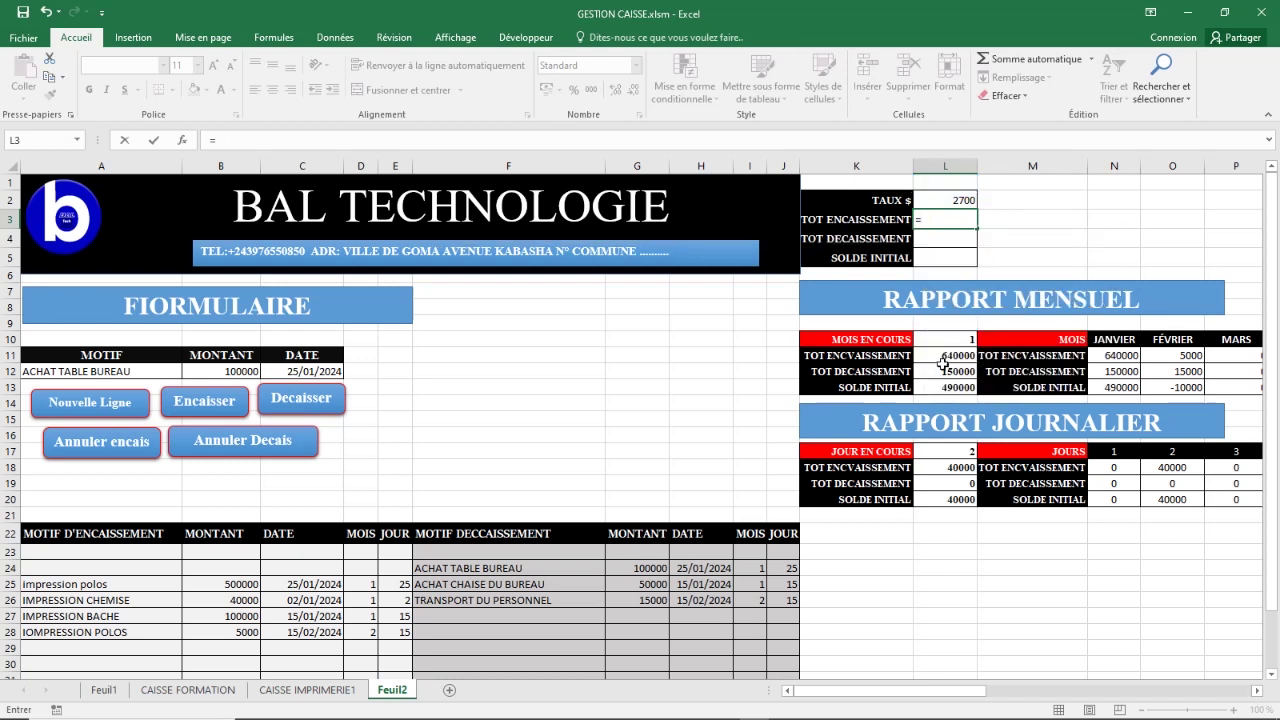
# Step: Complete the L3 formula as =L11/L2 to convert the monthly receipts total to dollars
pyautogui.click(943, 356)
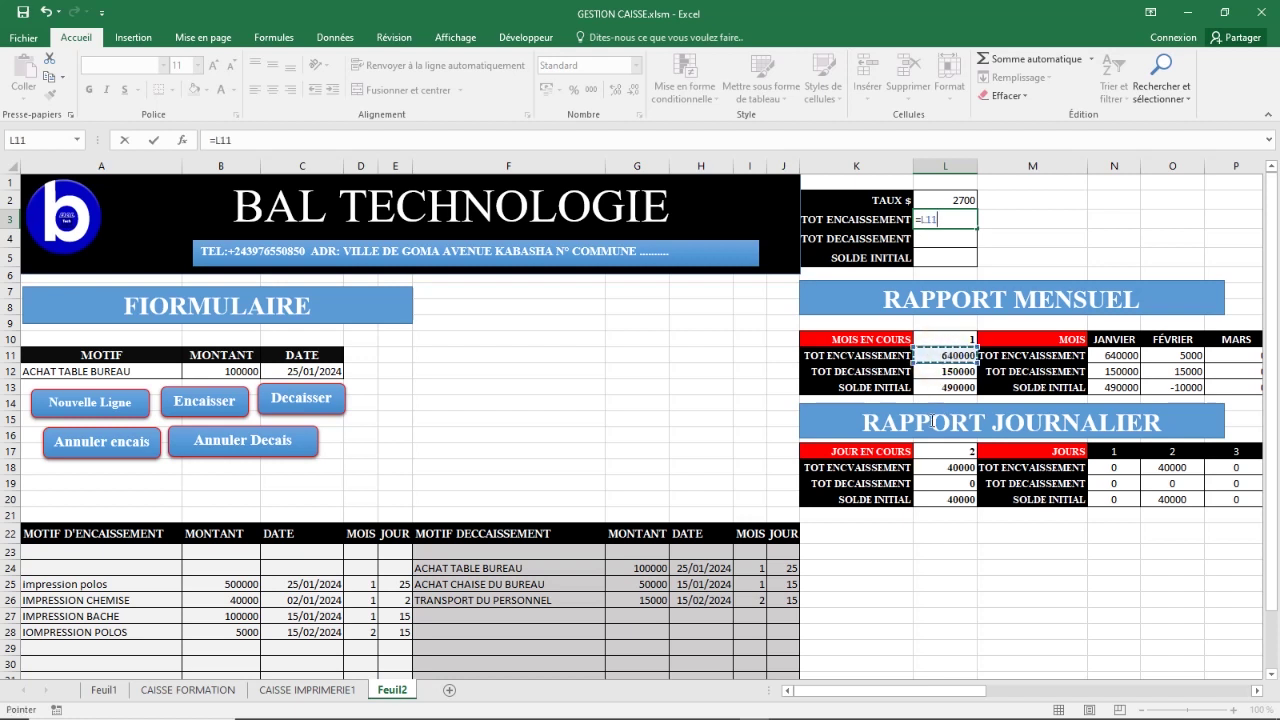
pyautogui.write('/')
pyautogui.click(957, 201)
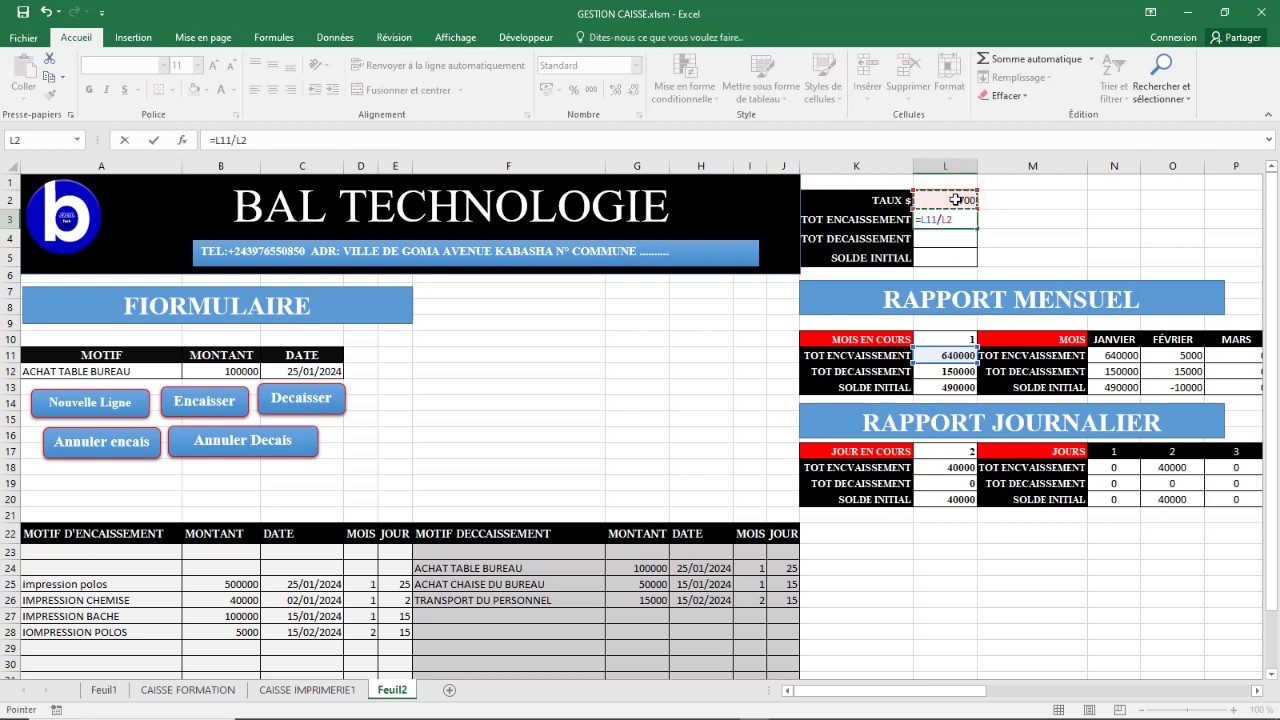
pyautogui.press('Return')
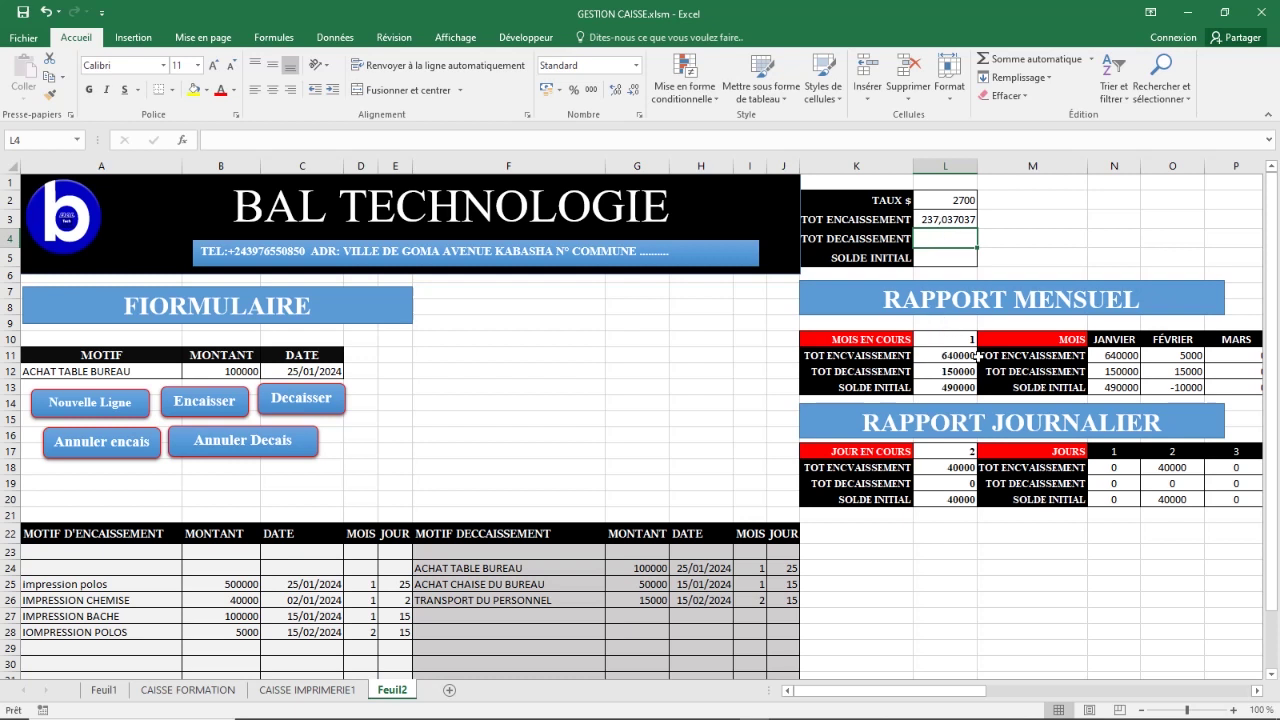
# Step: Enter =L12/L2 in the TOT DECAISSEMENT cell L4 to convert the monthly disbursements total to dollars
pyautogui.doubleClick(932, 242)
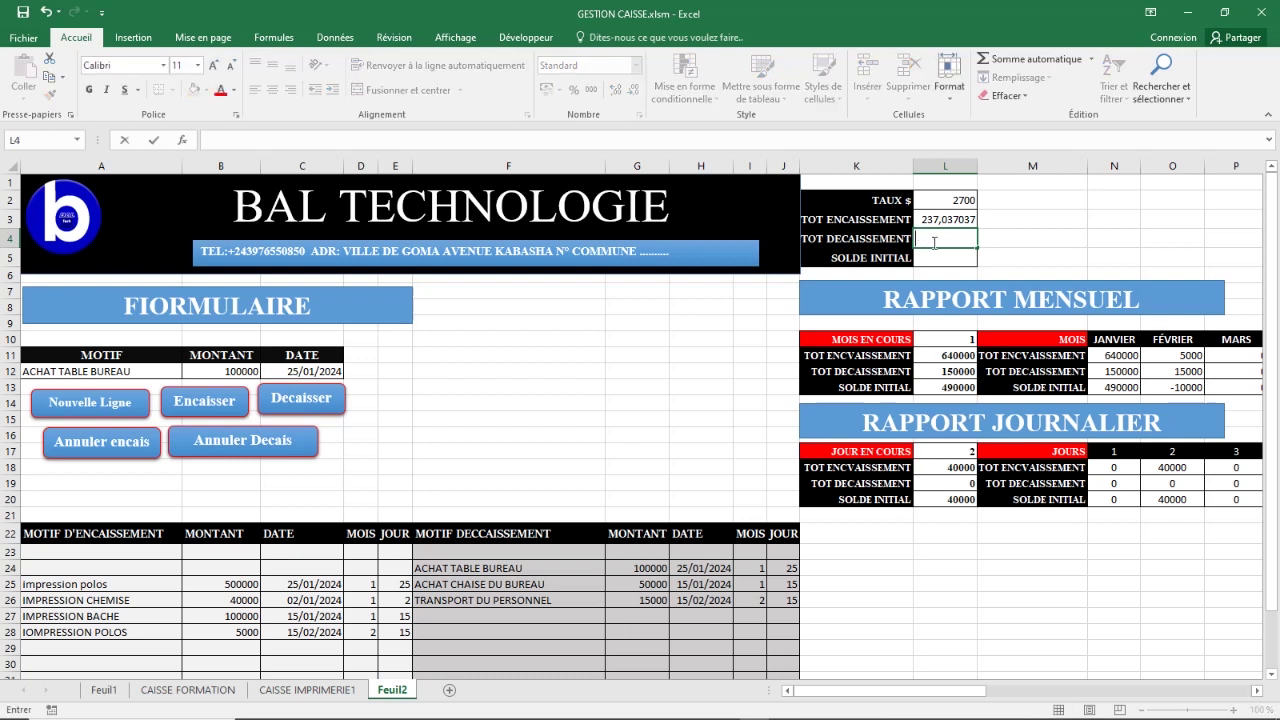
pyautogui.write('=')
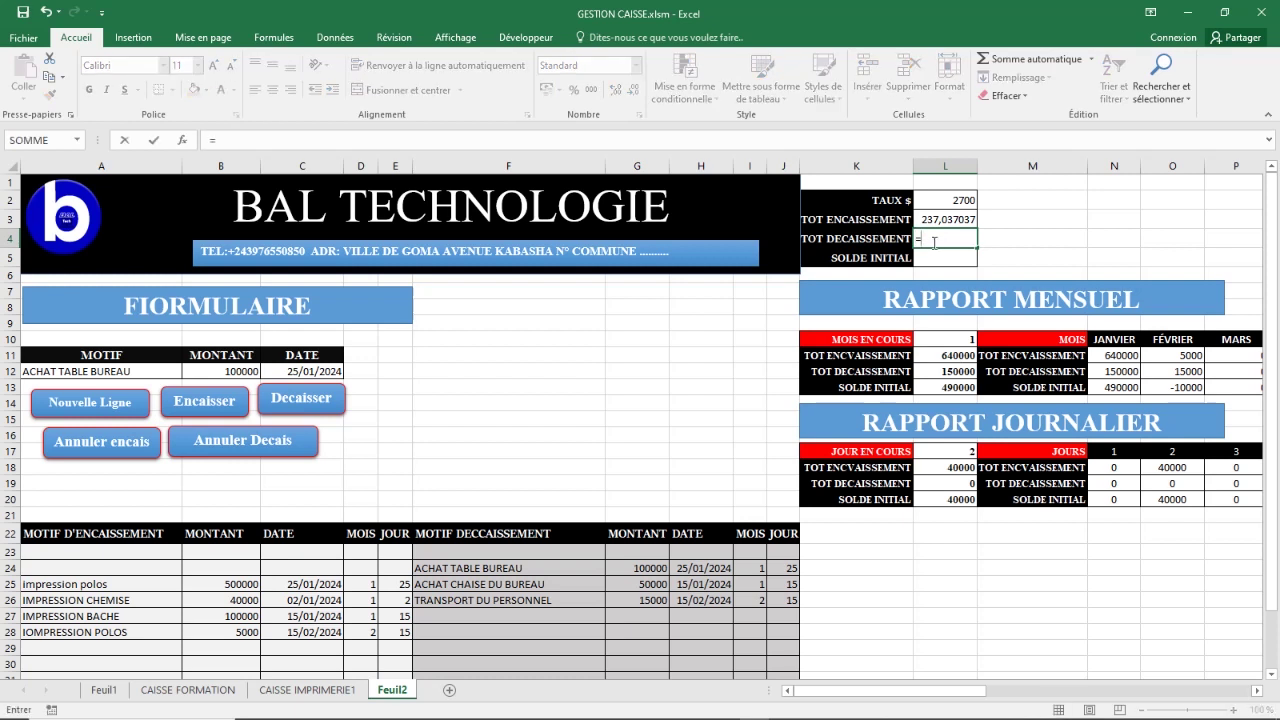
pyautogui.click(954, 375)
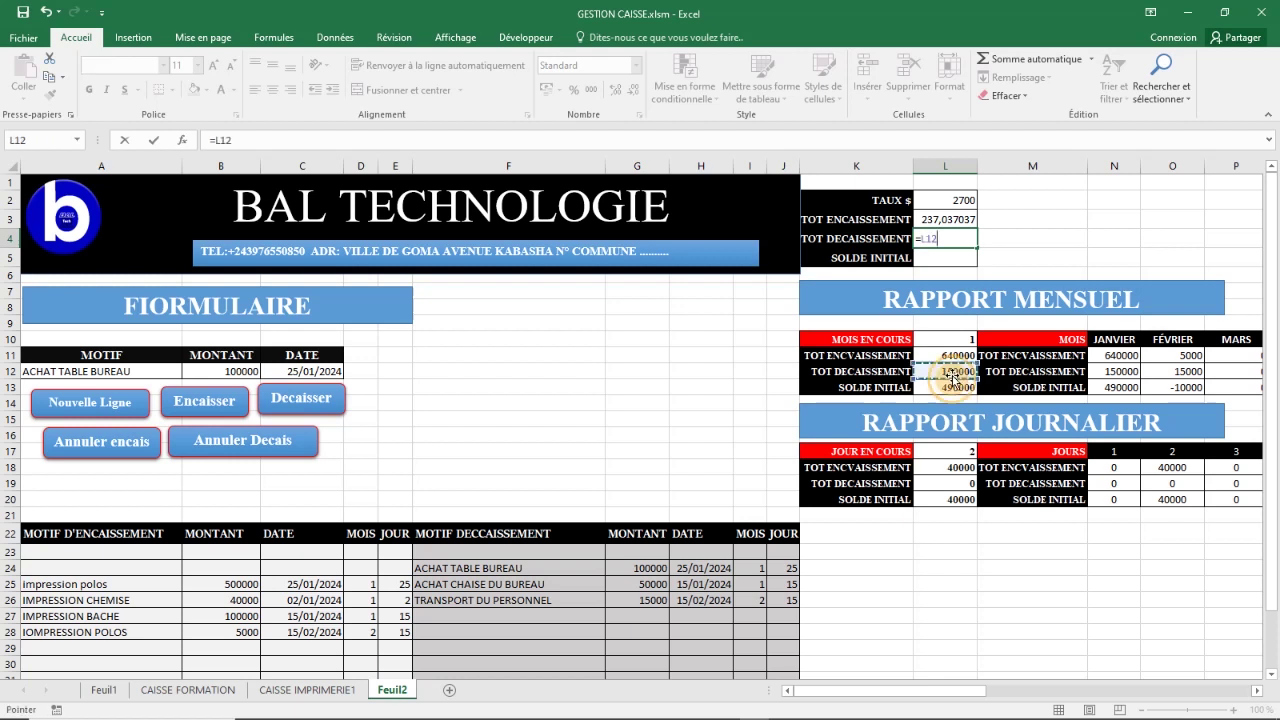
pyautogui.write('/')
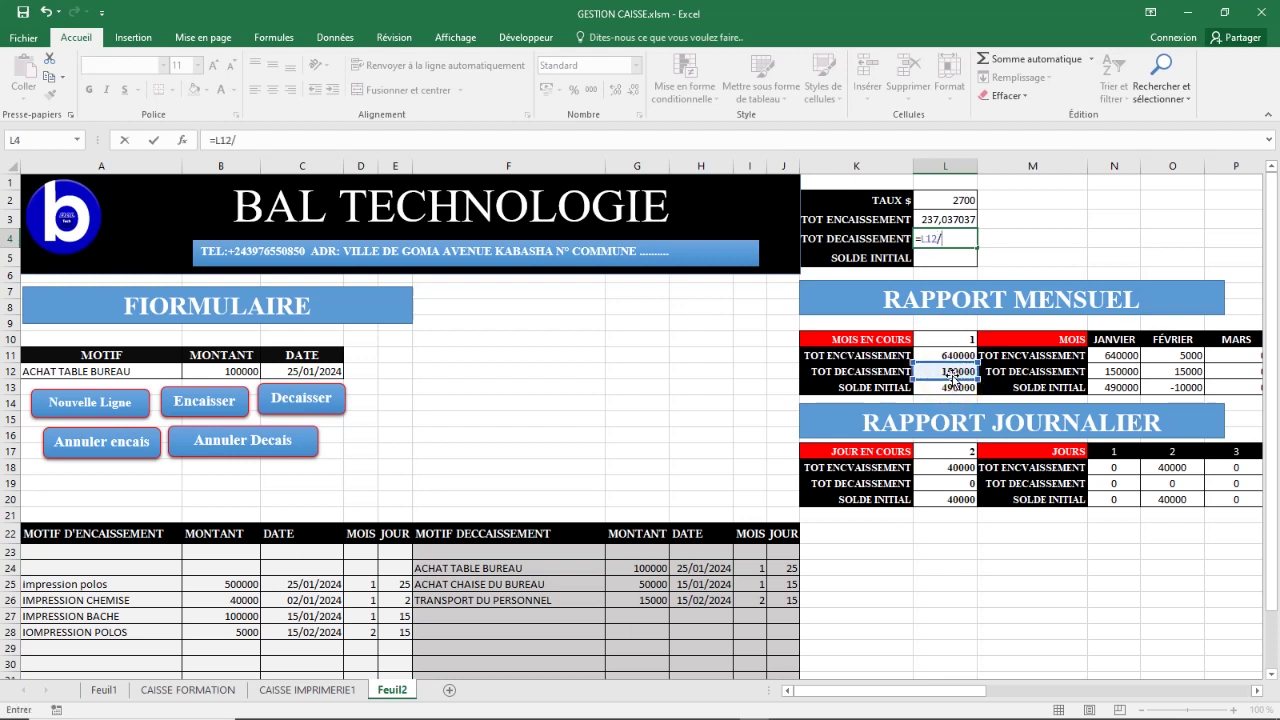
pyautogui.click(958, 200)
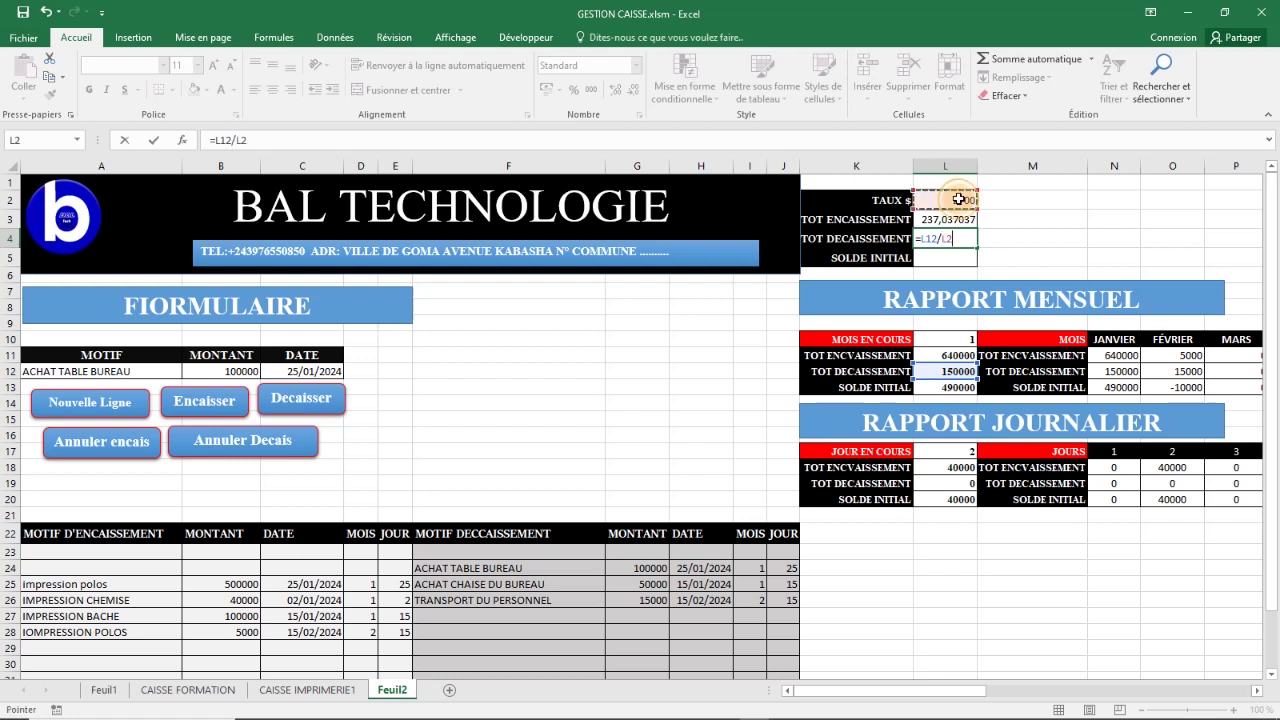
pyautogui.hotkey('ctrl', 'Return')
pyautogui.press('Return')
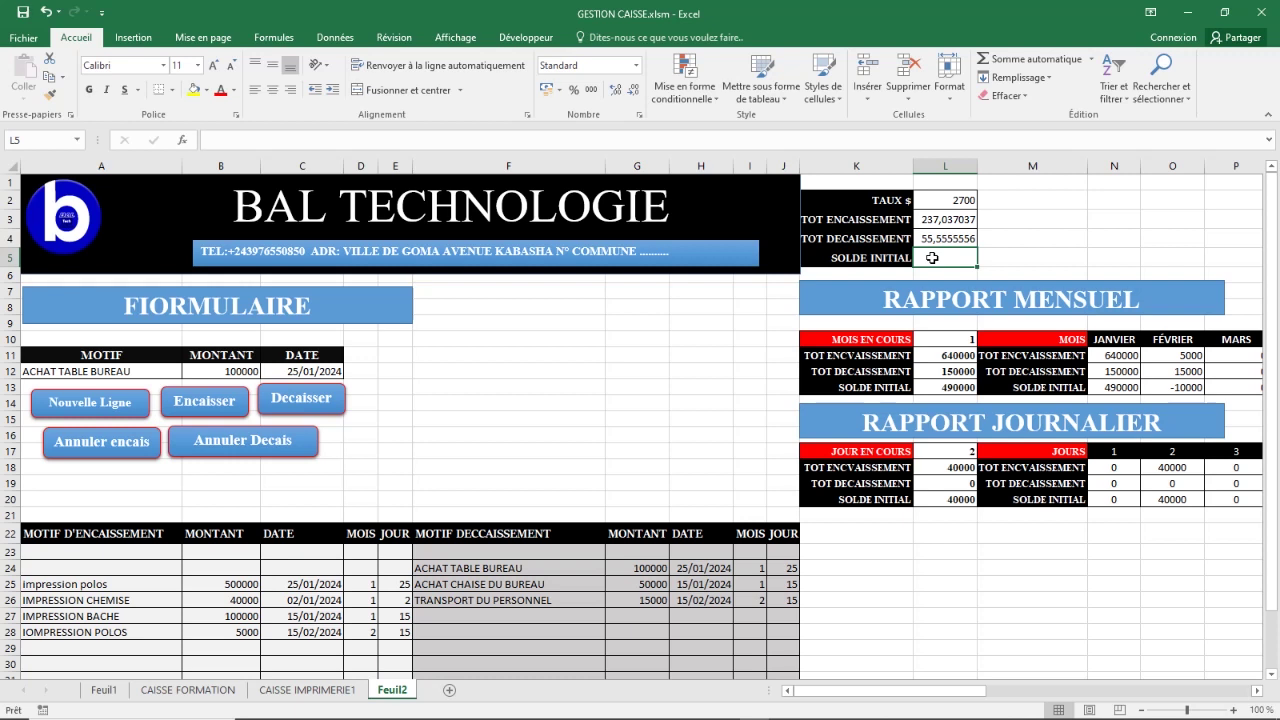
# Step: Enter =L13/L2 in the SOLDE INITIAL cell L5 to convert the monthly balance to dollars
pyautogui.write('=')
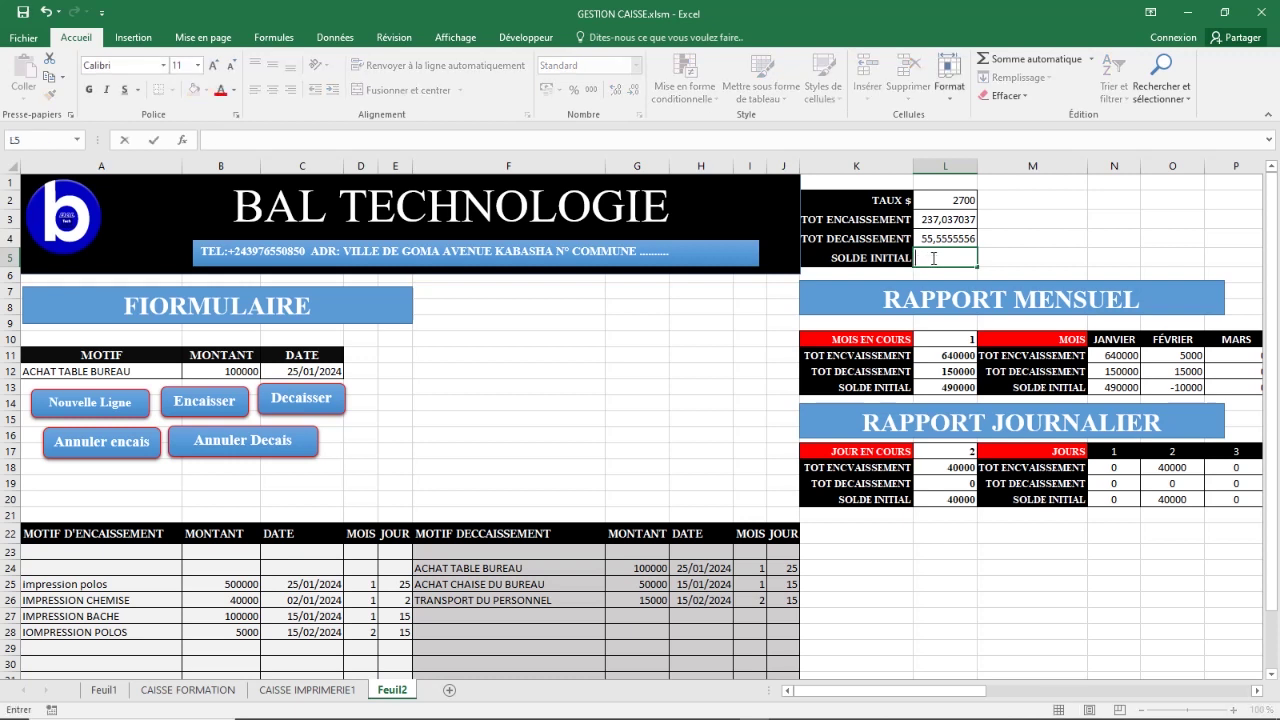
pyautogui.click(955, 387)
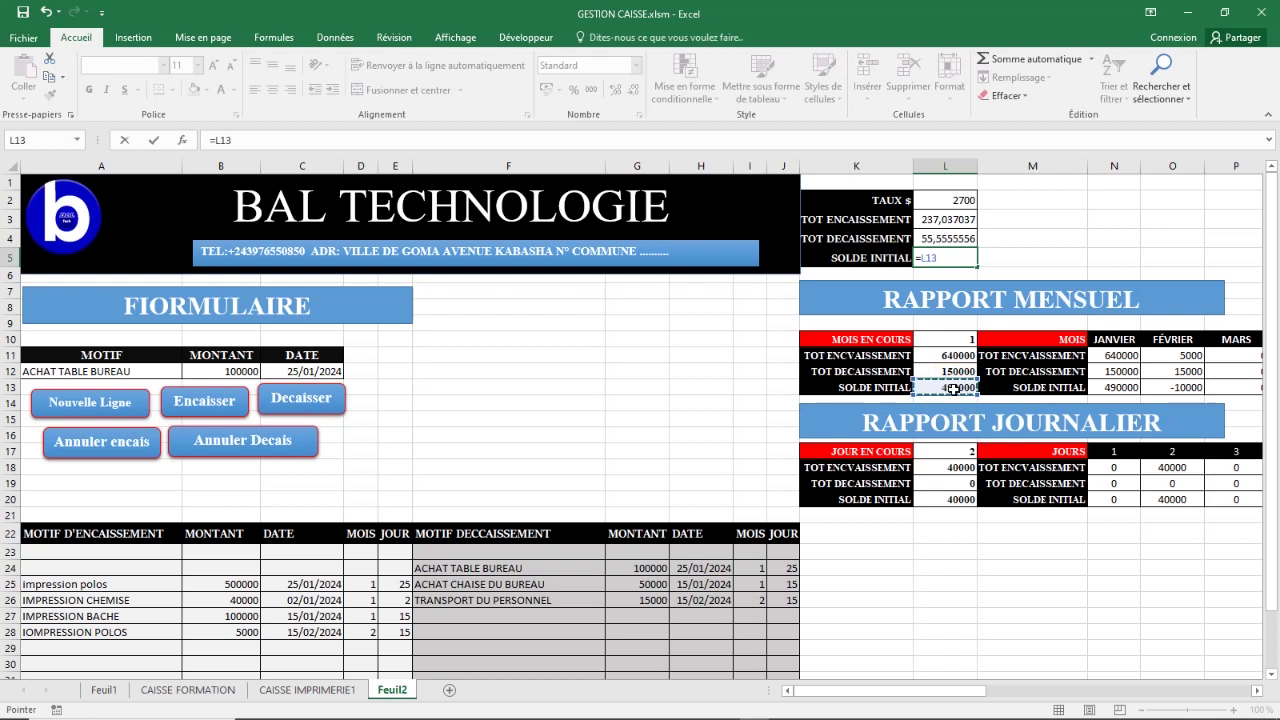
pyautogui.write('/')
pyautogui.click(945, 201)
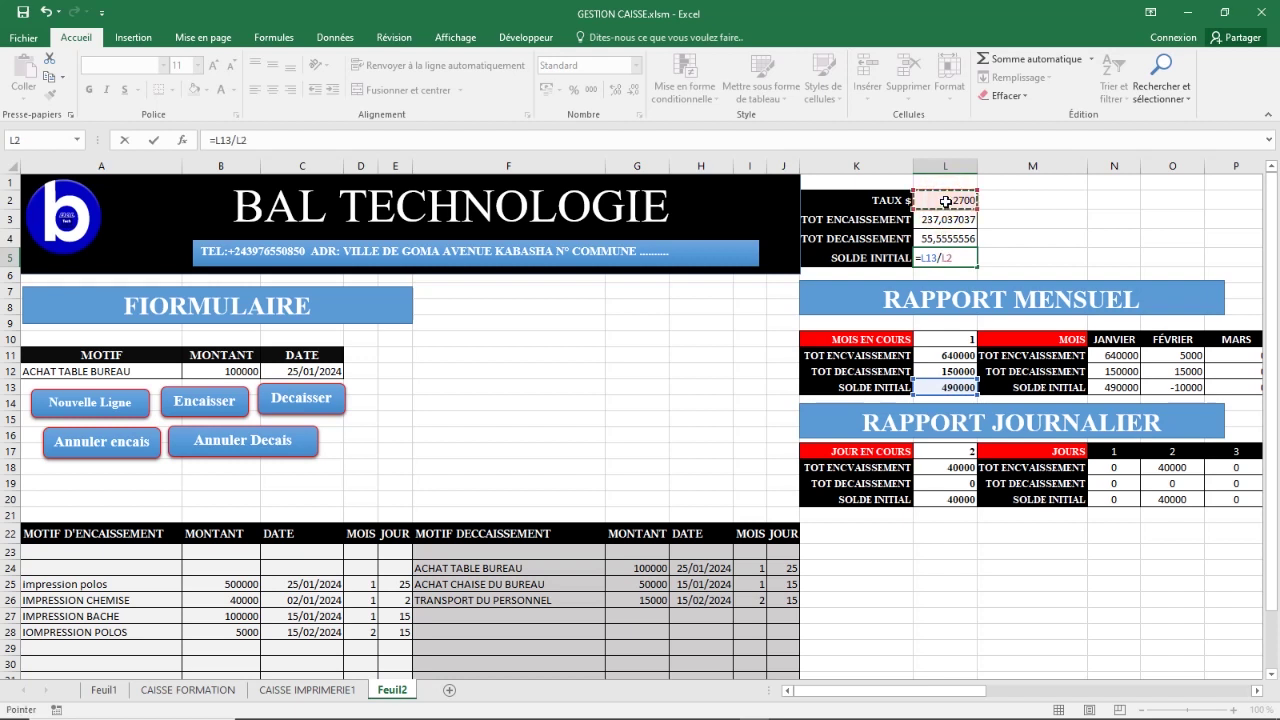
pyautogui.press('Return')
# Step: Apply the Monétaire number format to the converted totals in L3:L5
pyautogui.moveTo(938, 221); pyautogui.dragTo(940, 256)
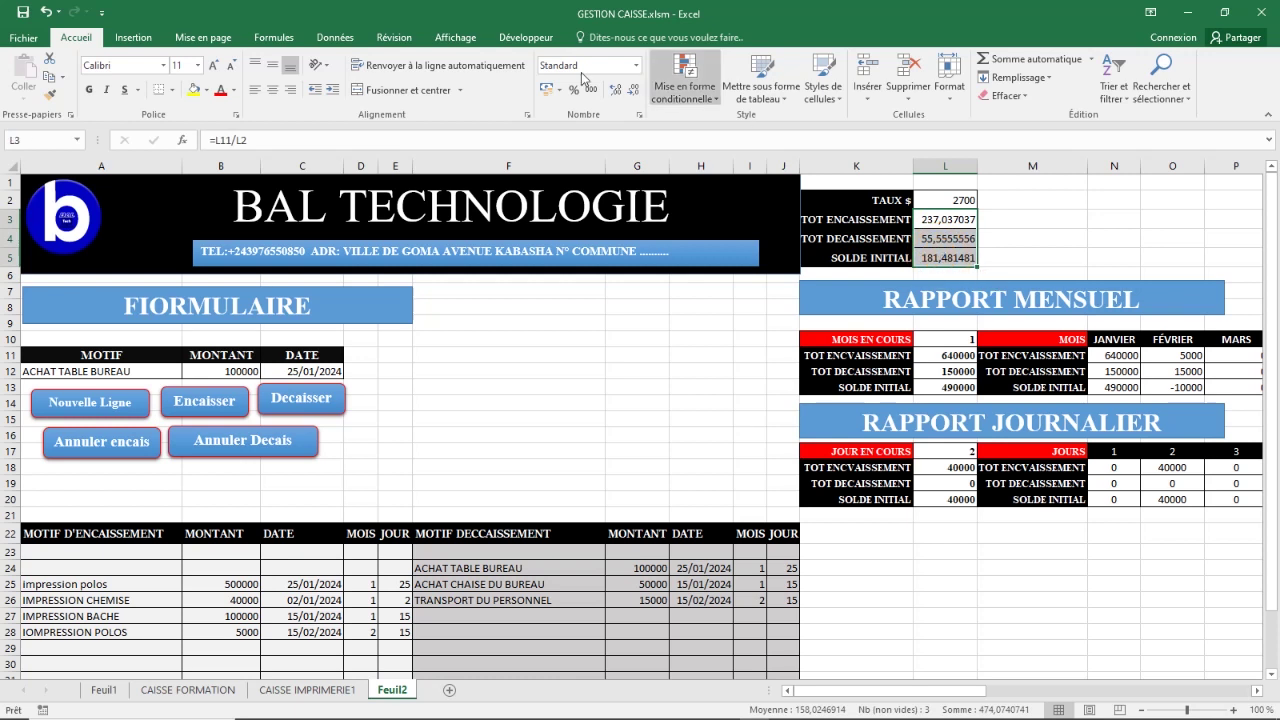
pyautogui.click(637, 68)
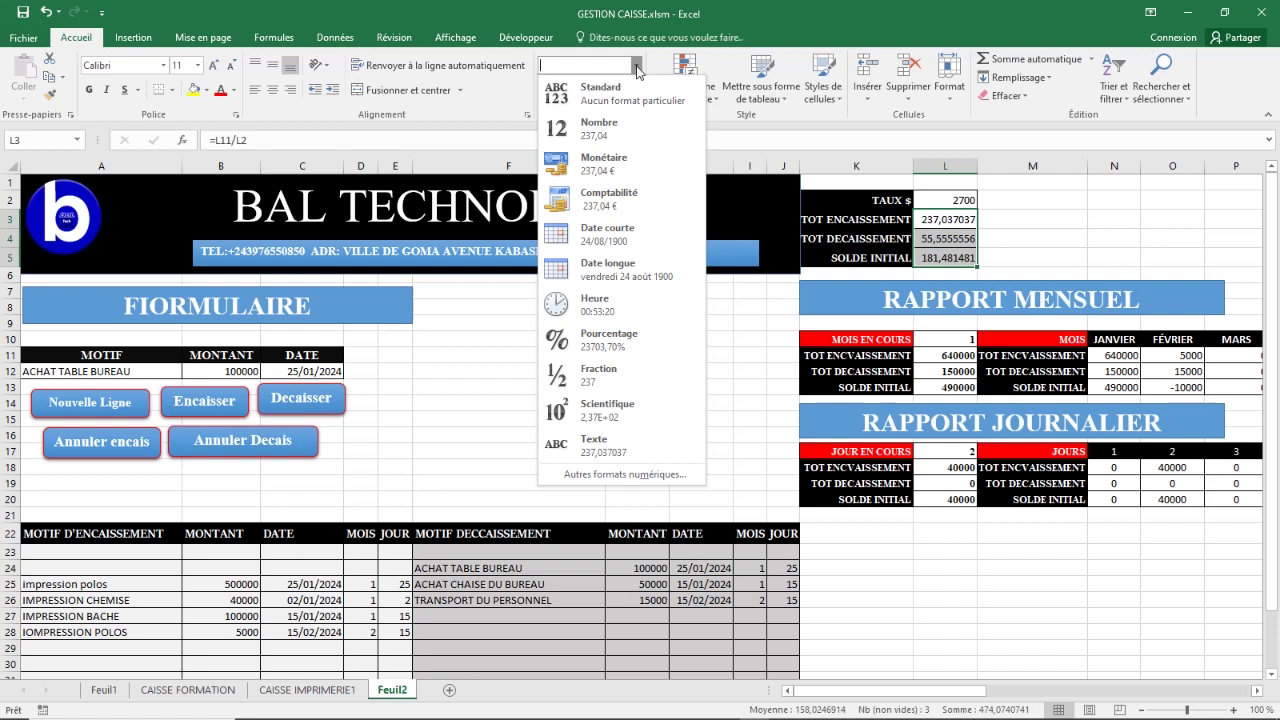
pyautogui.click(537, 74)
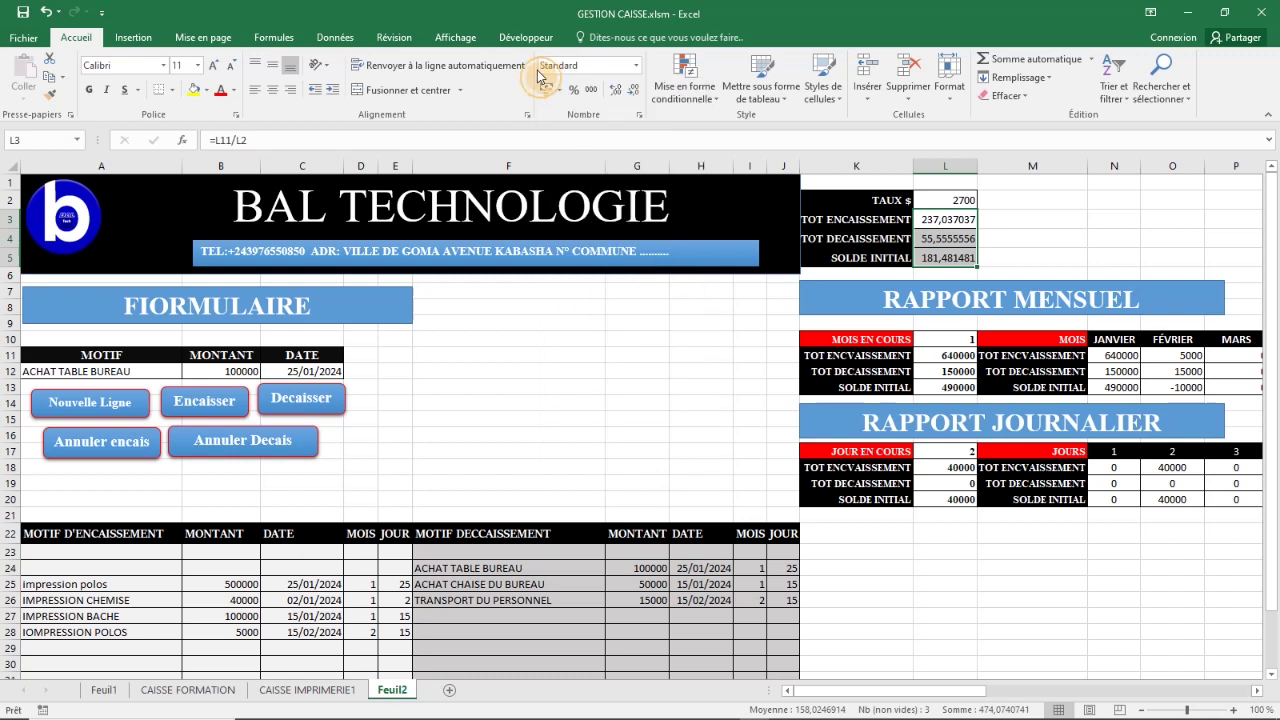
pyautogui.click(639, 116)
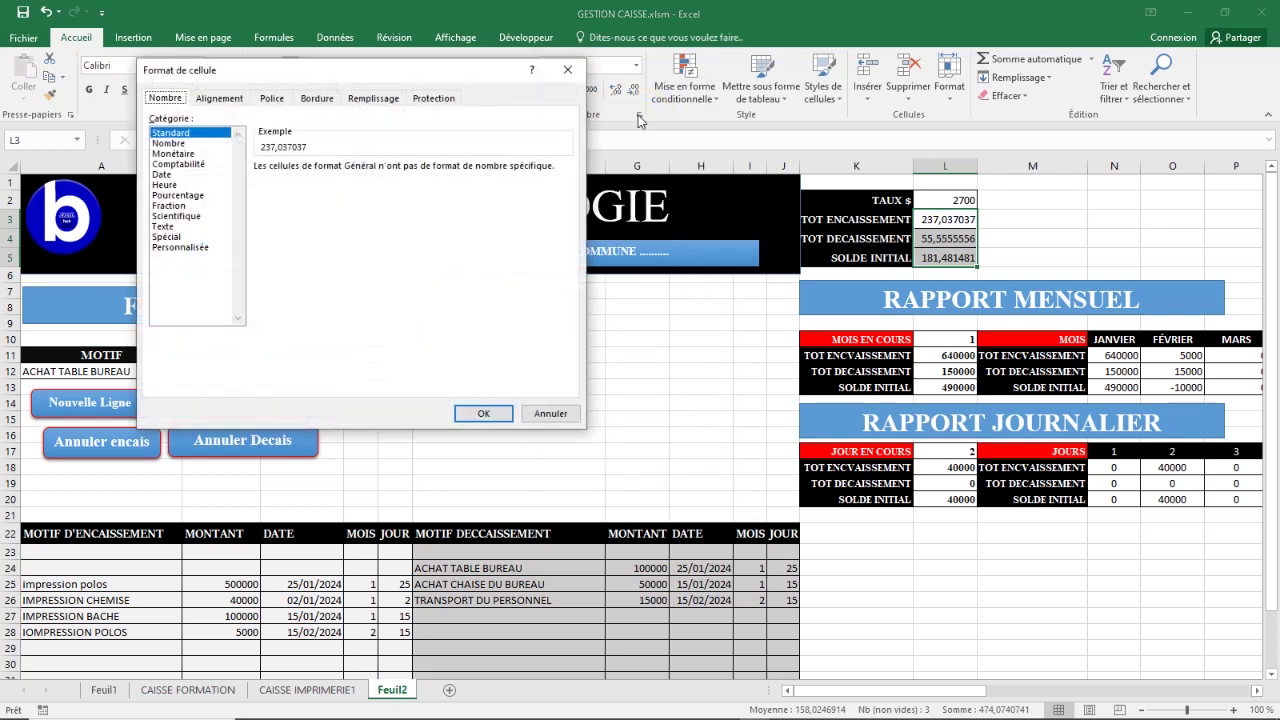
pyautogui.click(172, 153)
pyautogui.press('Return')
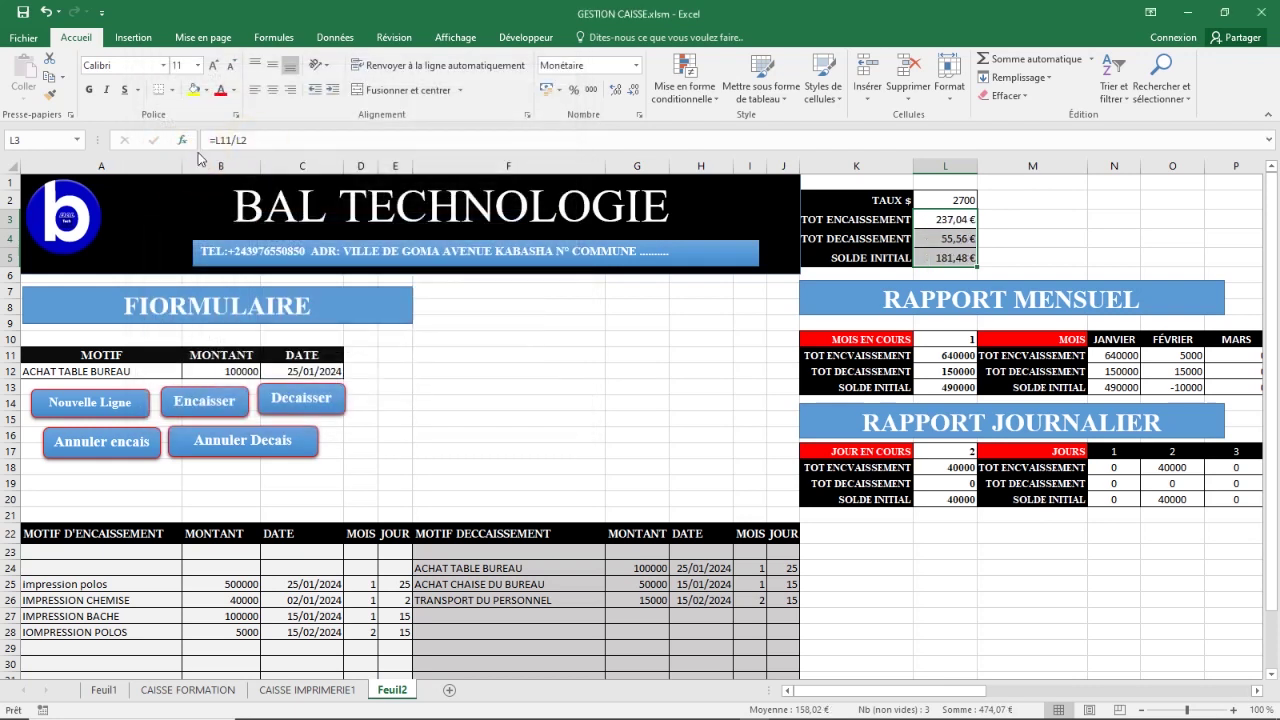
# Step: Change the currency symbol of L3:L5 to $ Anglais (États-Unis) in the cell format settings
pyautogui.click(640, 116)
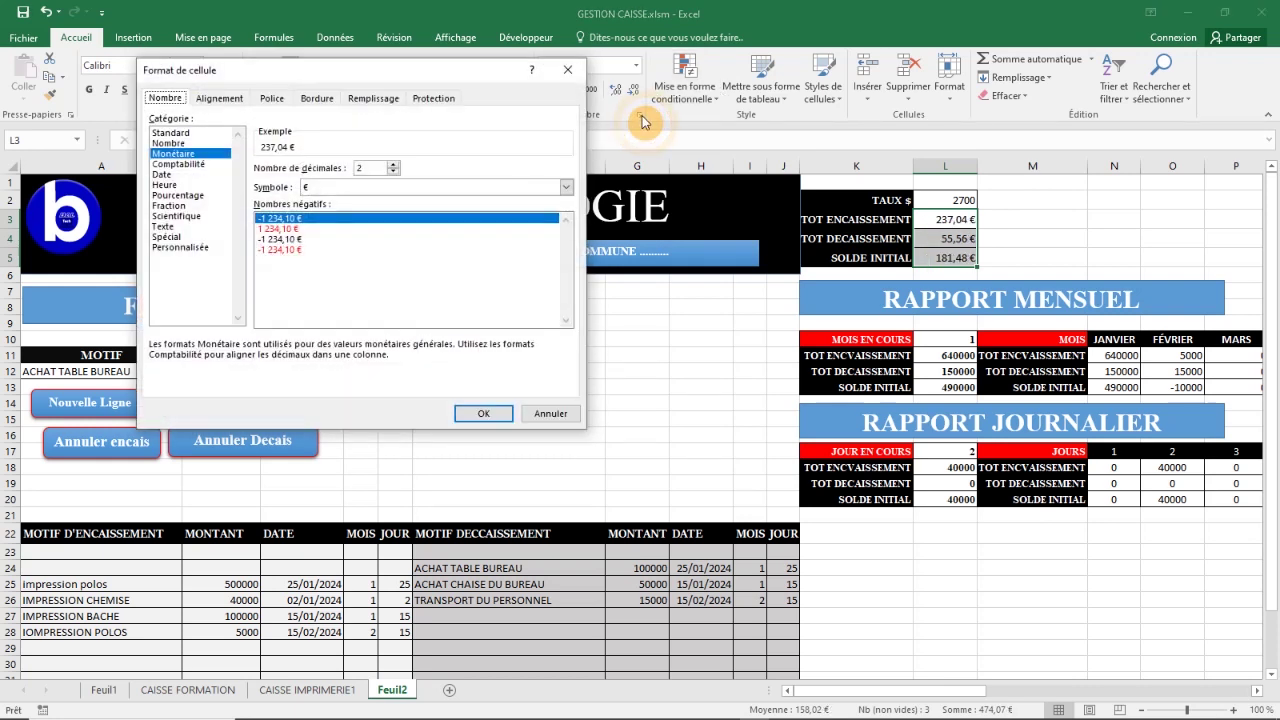
pyautogui.click(333, 188)
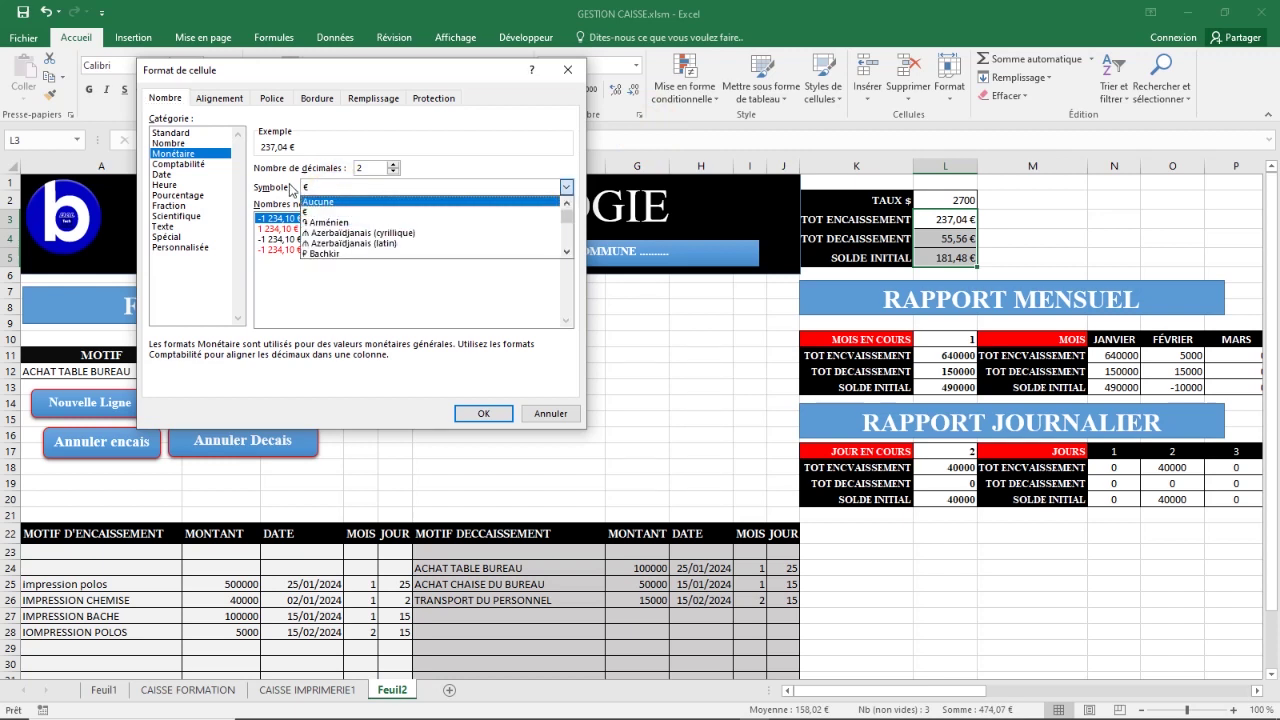
pyautogui.click(318, 212)
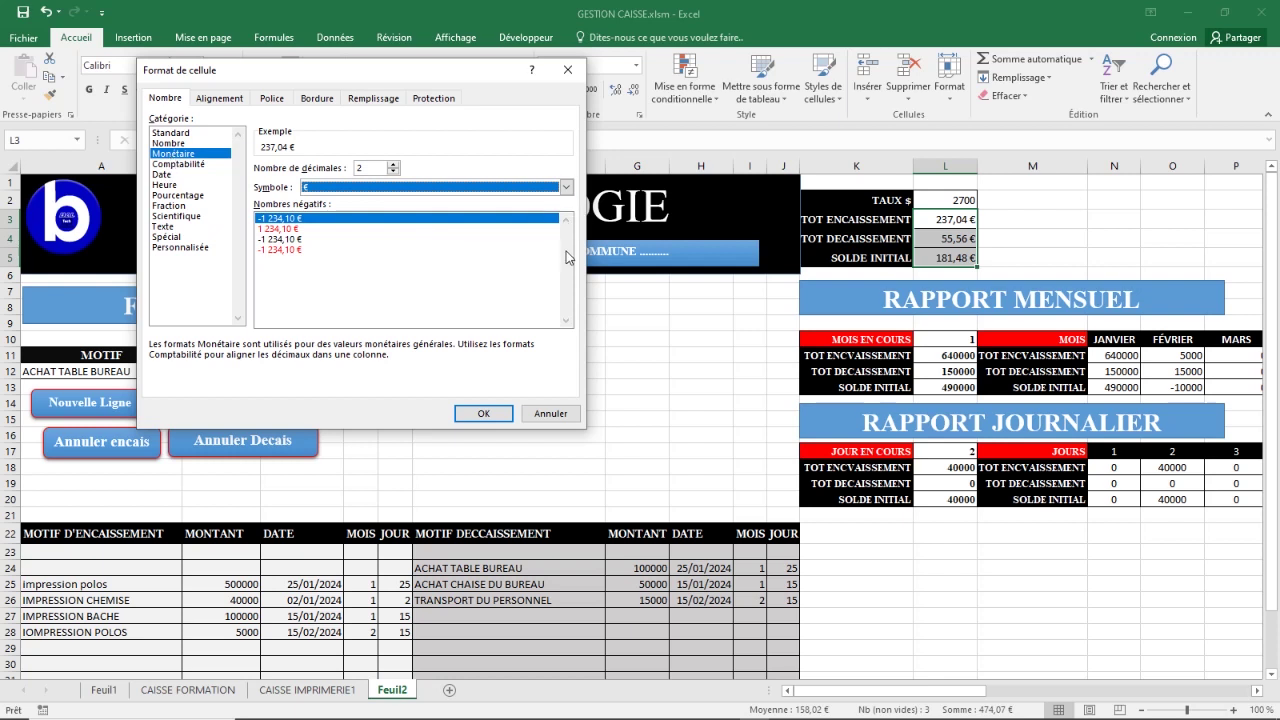
pyautogui.click(567, 187)
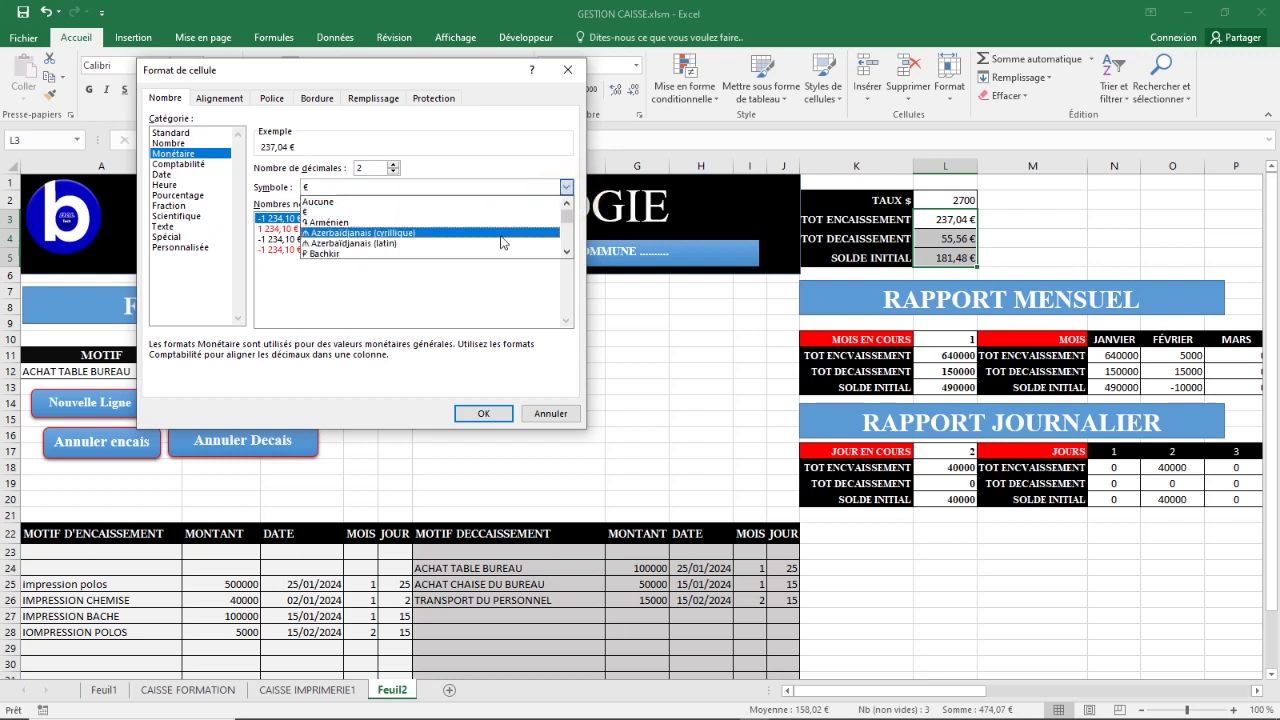
pyautogui.click(566, 252)
pyautogui.scroll(-8, 567, 255)
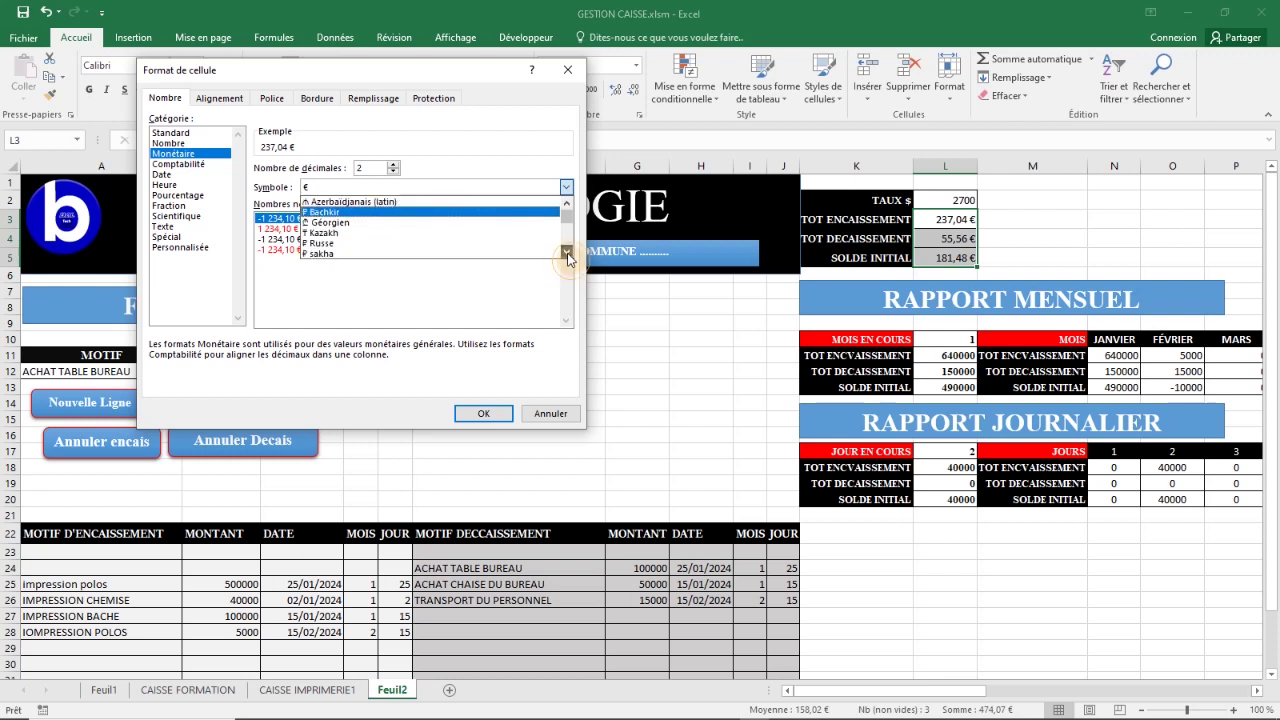
pyautogui.doubleClick(567, 205)
pyautogui.click(568, 208)
pyautogui.click(568, 208)
pyautogui.click(568, 208)
pyautogui.click(568, 208)
pyautogui.click(568, 208)
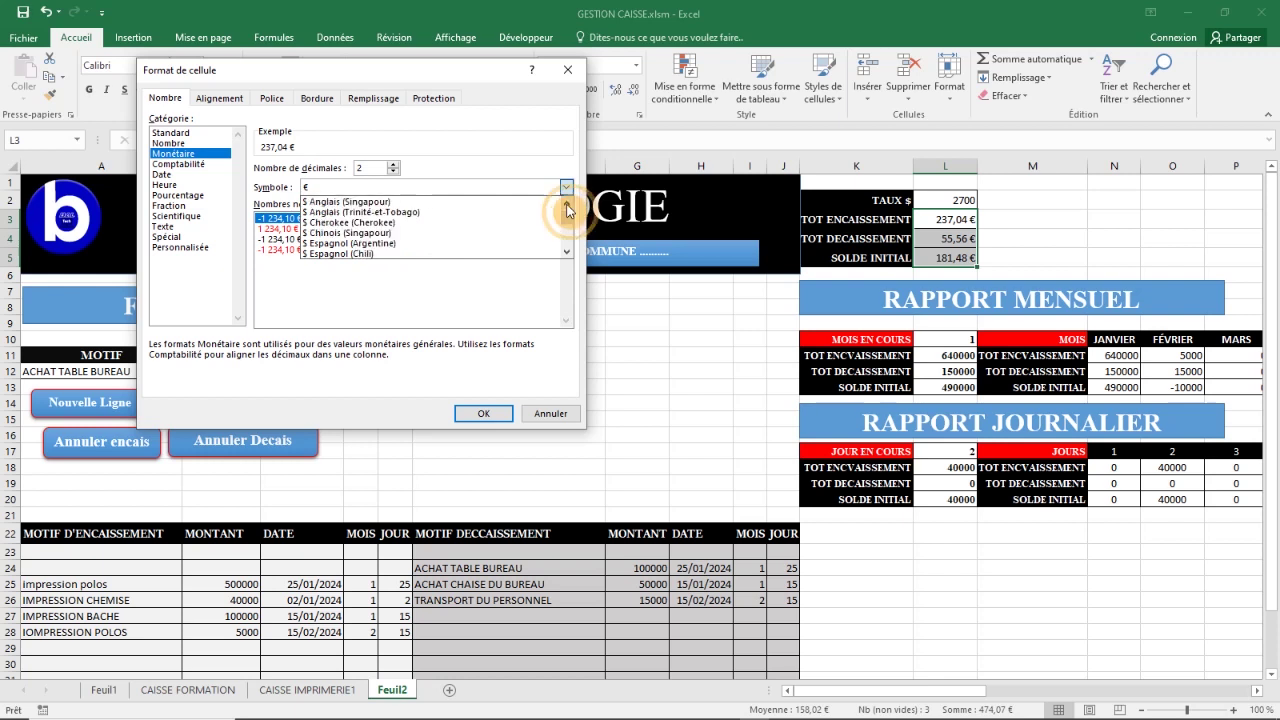
pyautogui.click(567, 207)
pyautogui.click(567, 207)
pyautogui.click(567, 207)
pyautogui.click(567, 207)
pyautogui.click(567, 207)
pyautogui.click(567, 207)
pyautogui.click(567, 207)
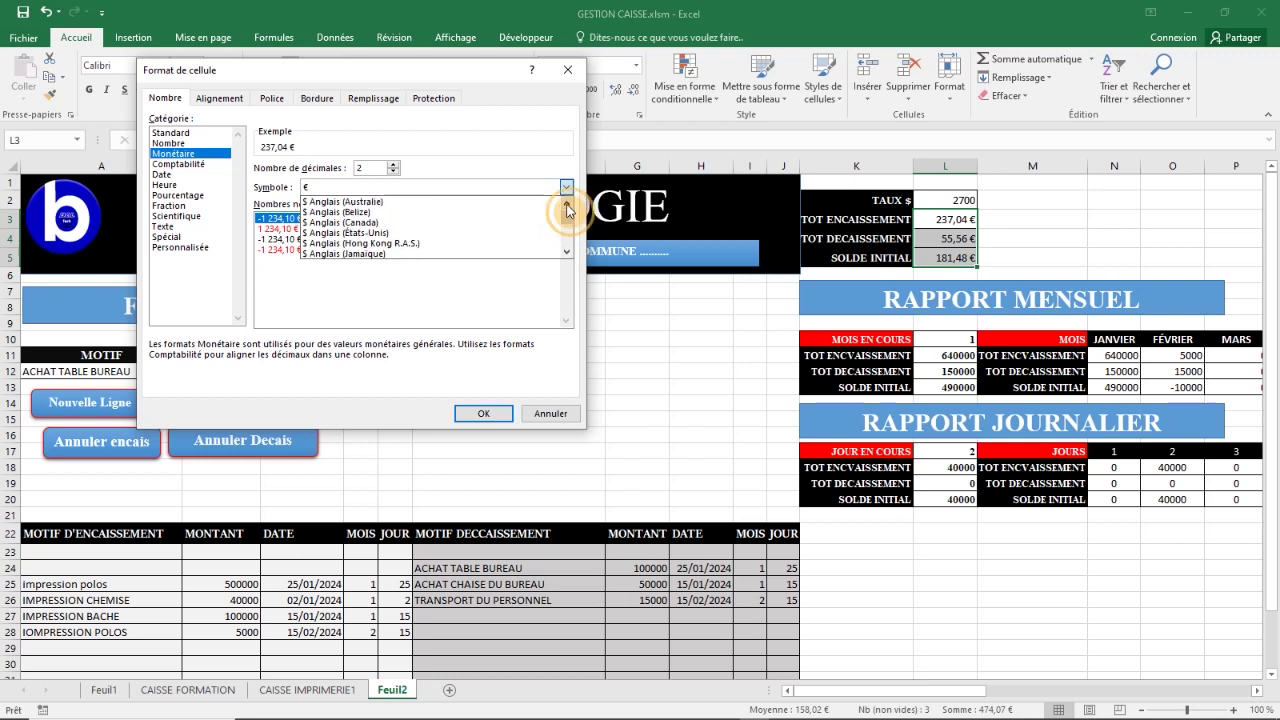
pyautogui.click(372, 235)
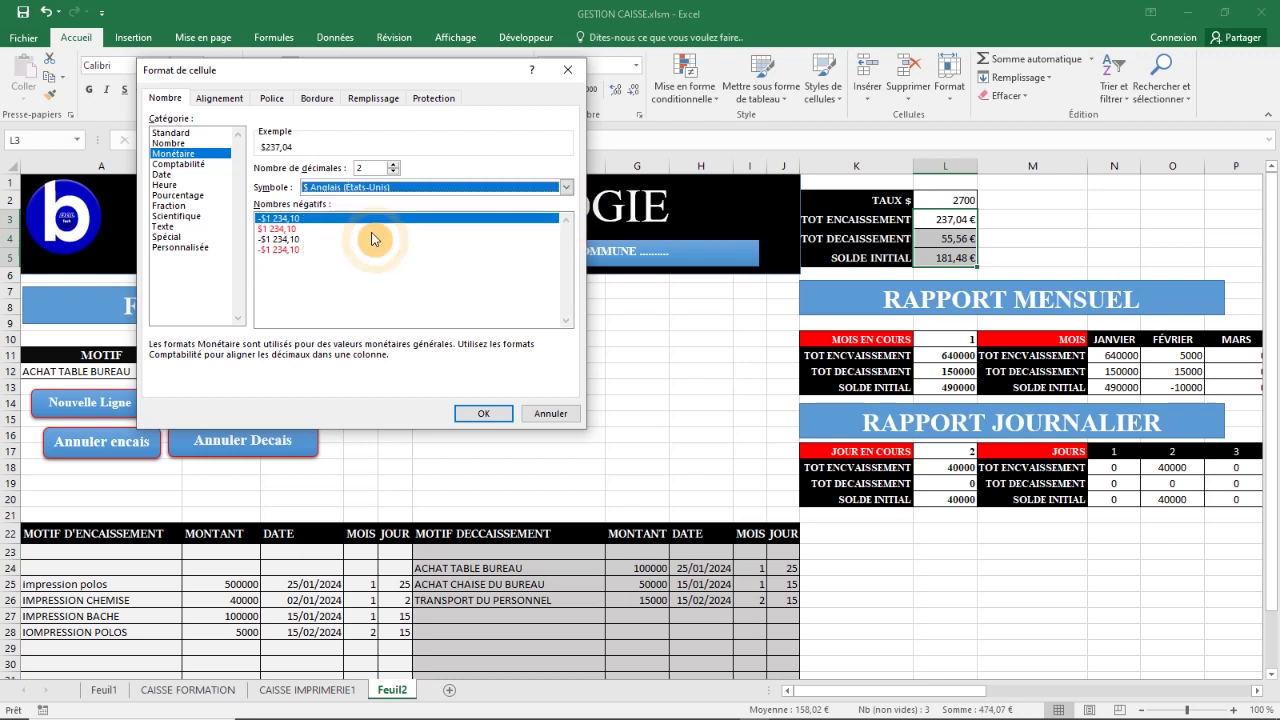
pyautogui.click(481, 413)
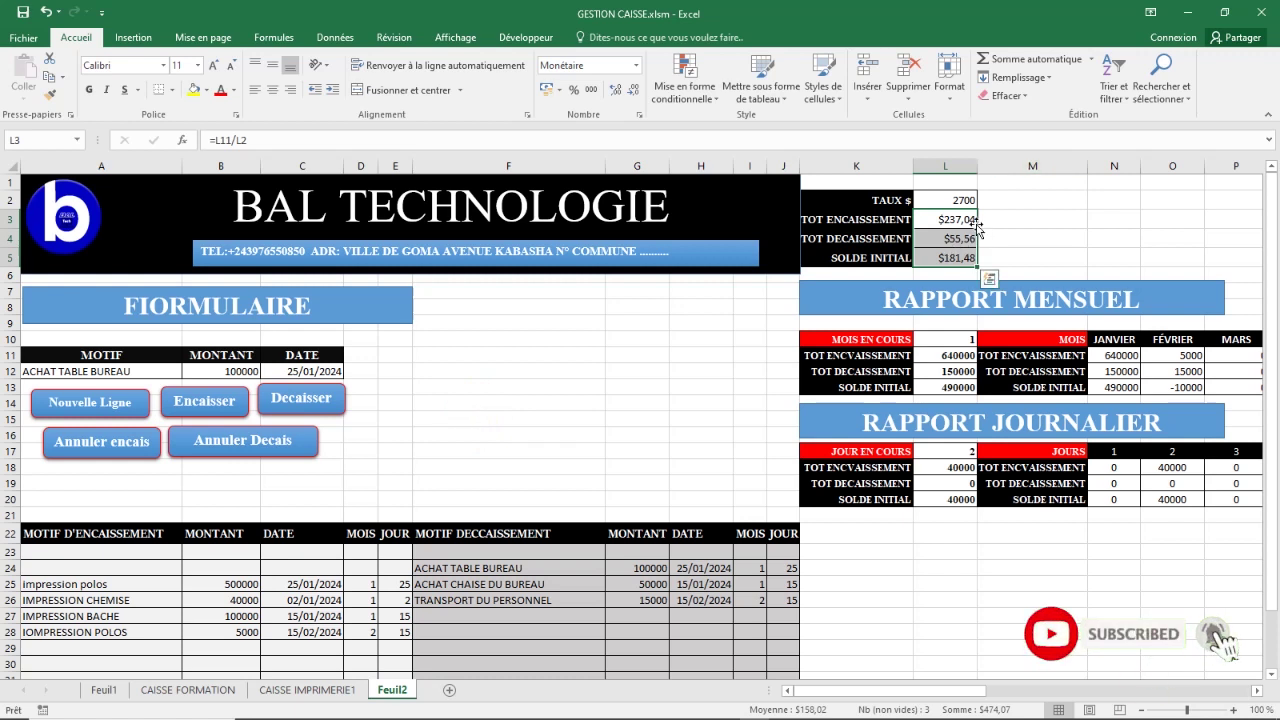
pyautogui.click(569, 459)
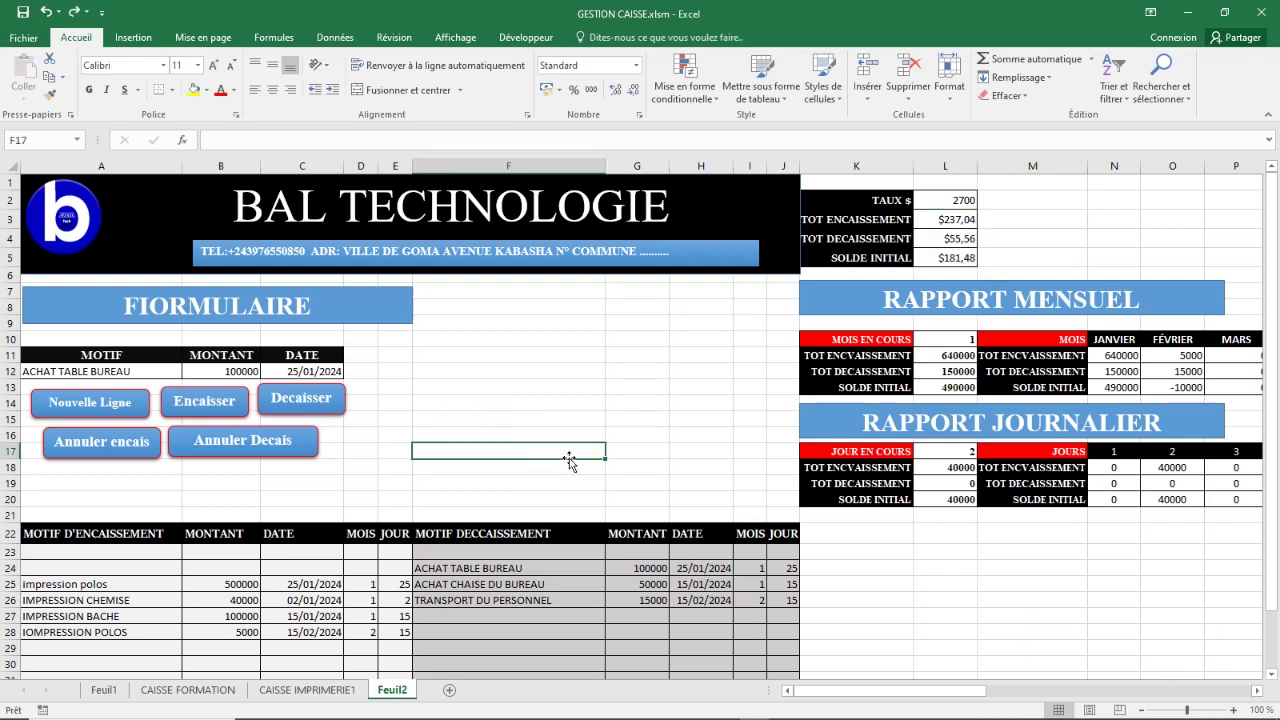